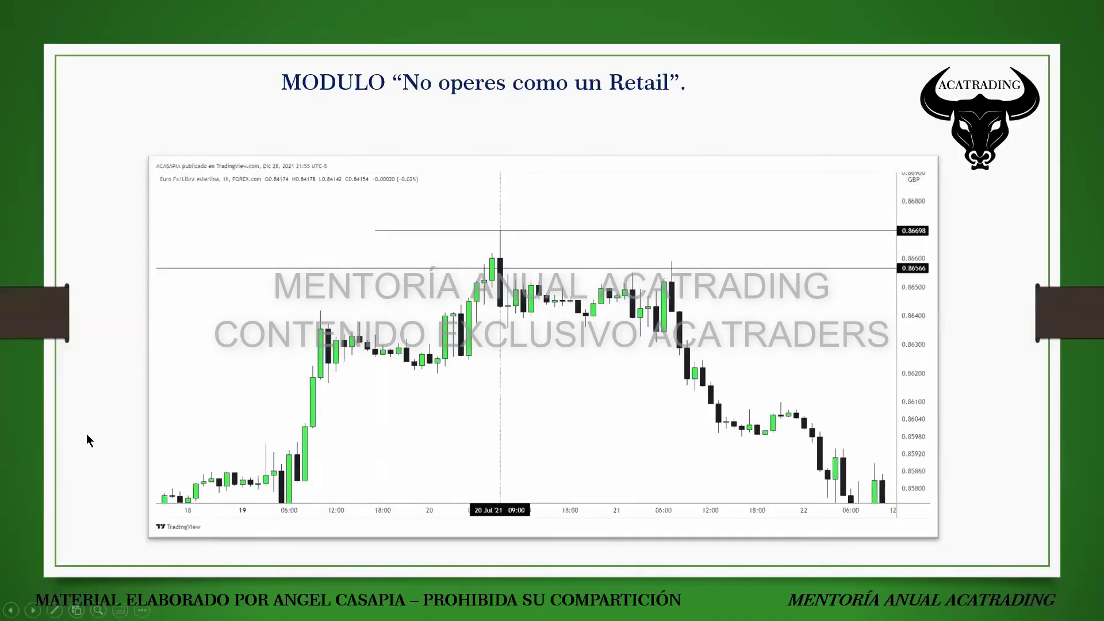
- Go to the slide with the 1-hour EUR/GBP chart and magnify the area around the 20 Jul '21 09:00 peak
{"action": "key", "text": "Right"}
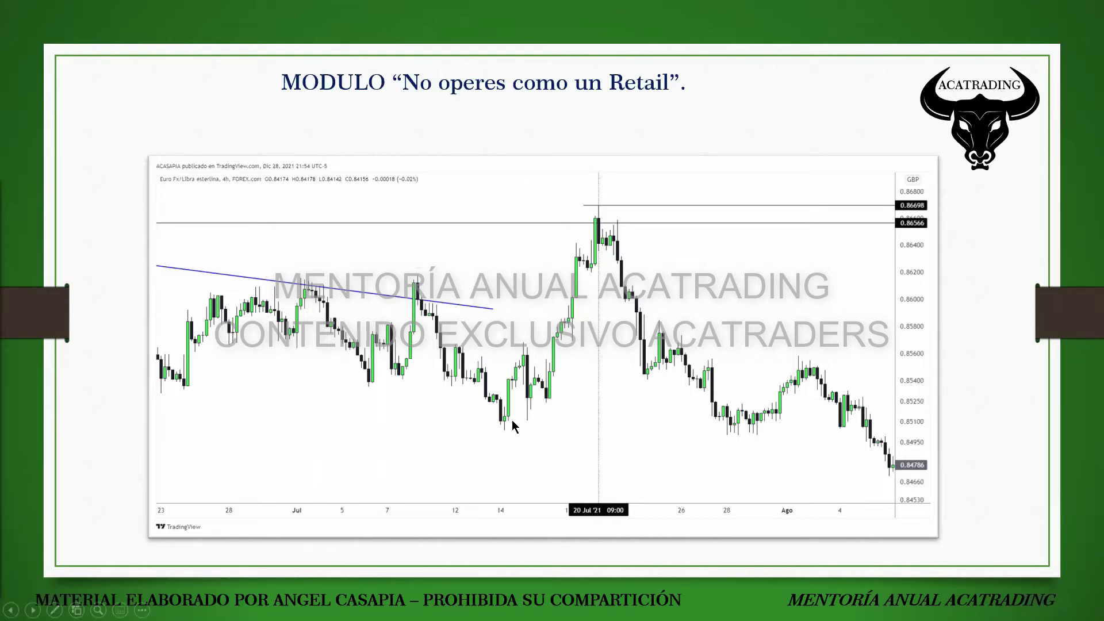
{"action": "left_click", "coordinate": [493, 411]}
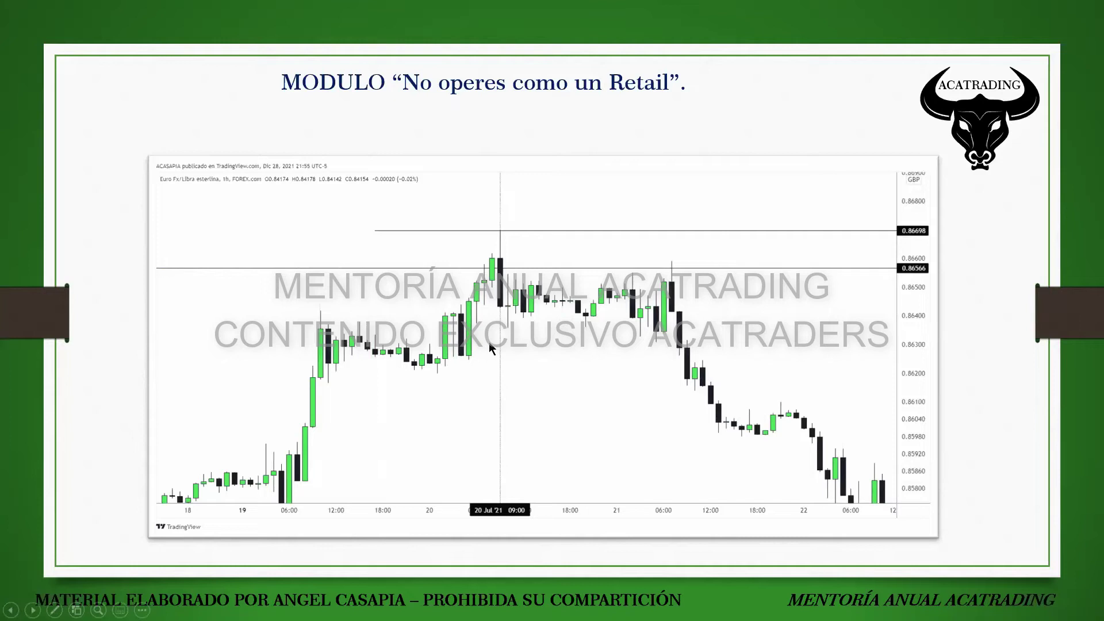
{"action": "right_click", "coordinate": [508, 327]}
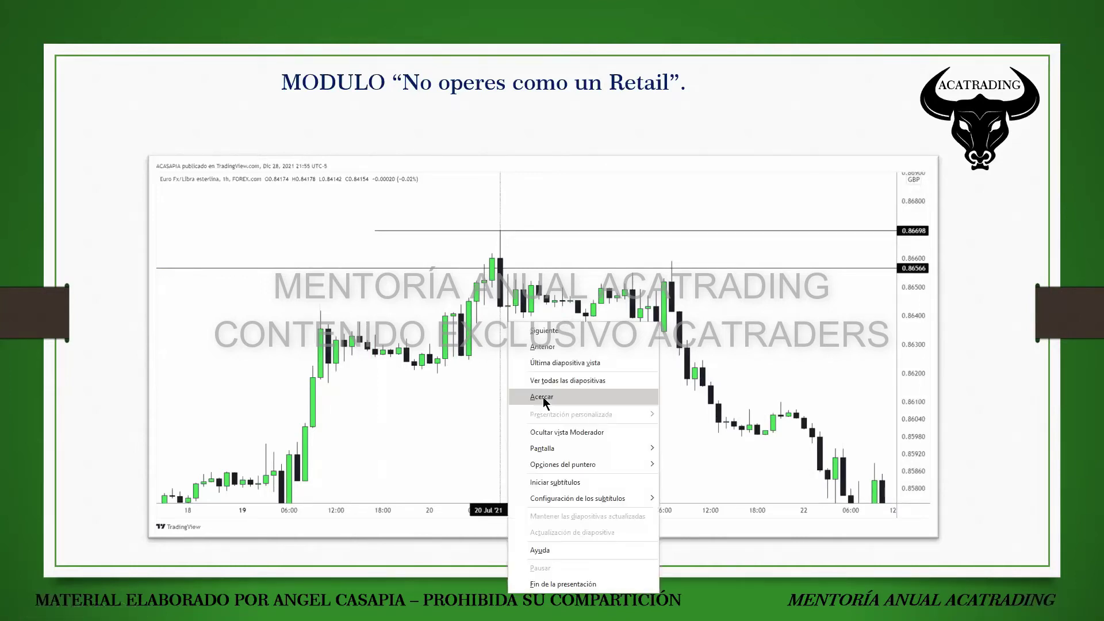
{"action": "left_click", "coordinate": [543, 397]}
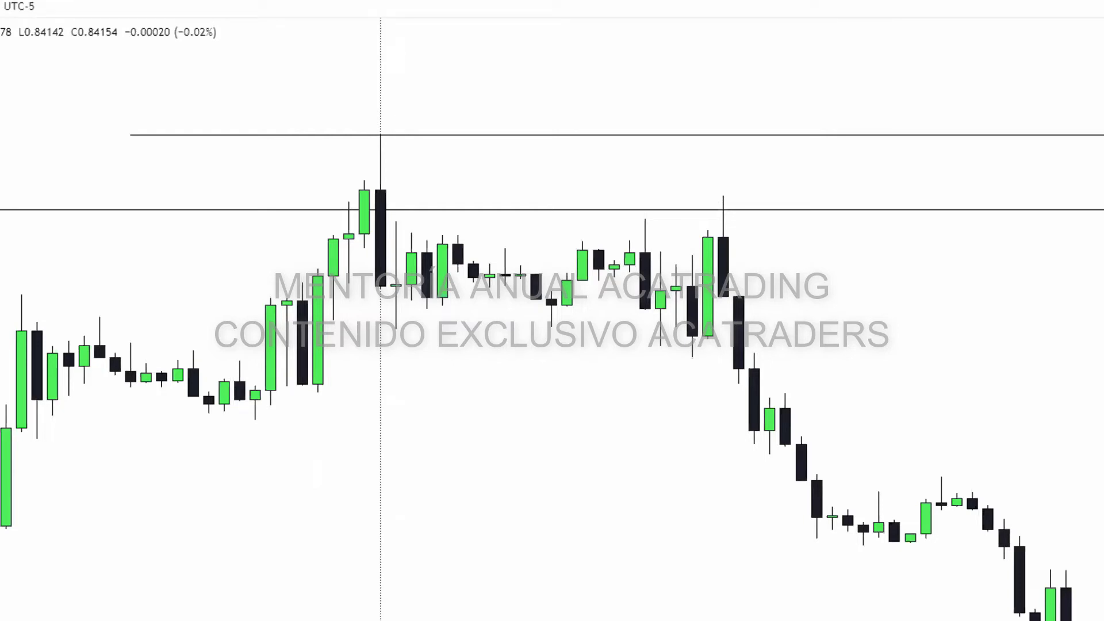
- Try circling the peak candles in green and marking a level at the bullish peak candle's base, undoing each mark
{"action": "mouse_move", "coordinate": [348, 237]}
{"action": "left_mouse_down"}
{"action": "mouse_move", "coordinate": [361, 244]}
{"action": "mouse_move", "coordinate": [373, 169]}
{"action": "mouse_move", "coordinate": [332, 215]}
{"action": "left_mouse_up"}
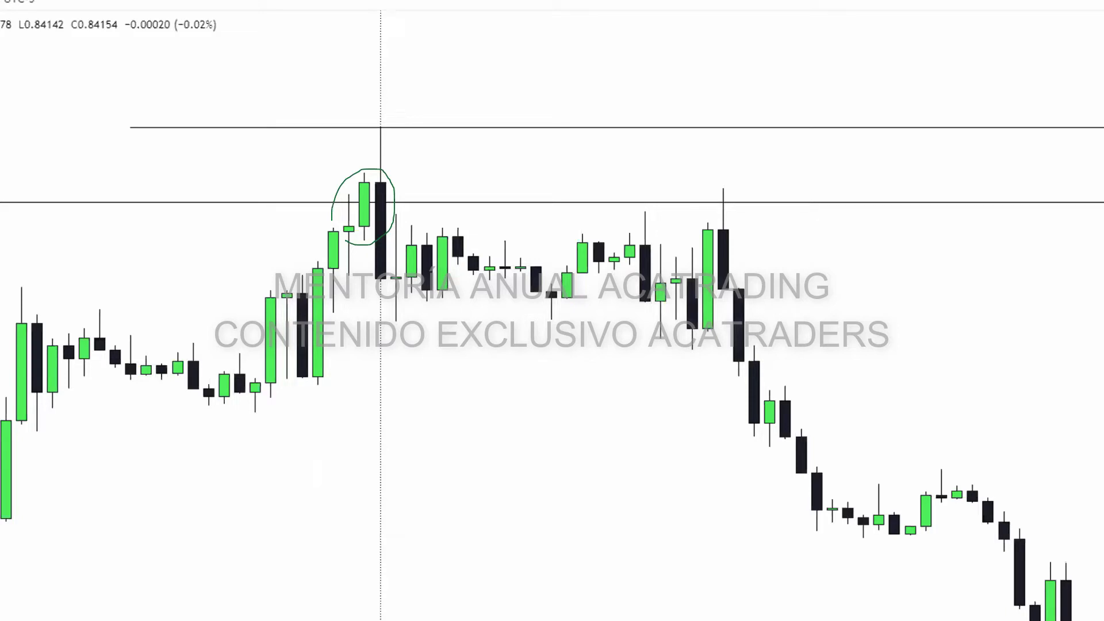
{"action": "key", "text": "ctrl+z"}
{"action": "left_click_drag", "start_coordinate": [362, 225], "coordinate": [480, 225]}
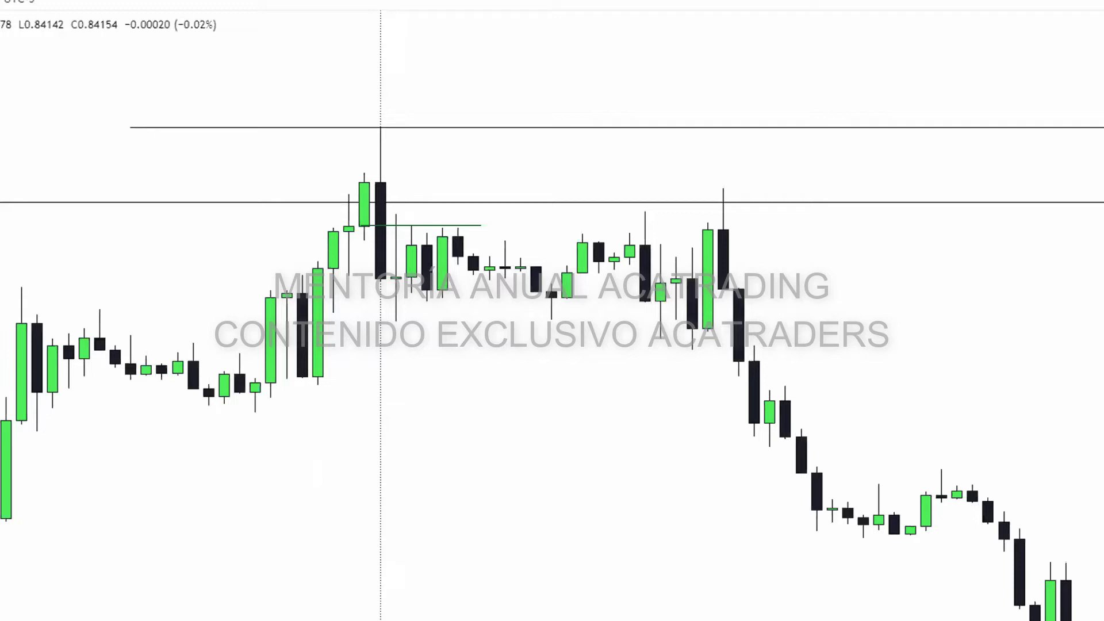
{"action": "key", "text": "ctrl+z"}
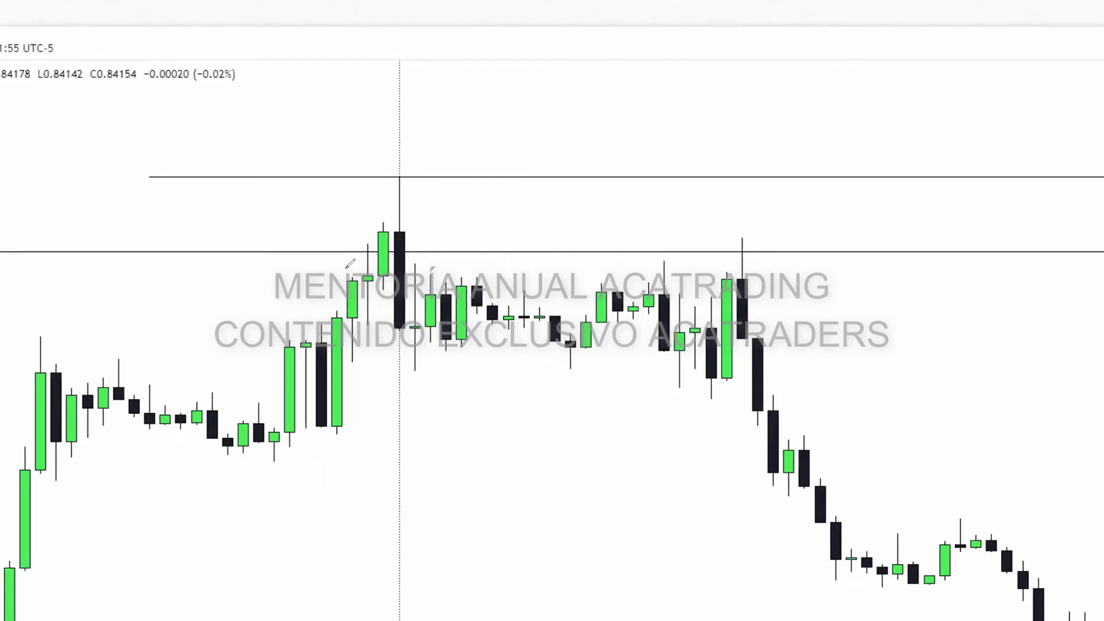
- Sketch freehand green lines along the upper and lower edges of the consolidation after the peak, and erase them
{"action": "mouse_move", "coordinate": [414, 342]}
{"action": "left_mouse_down"}
{"action": "mouse_move", "coordinate": [477, 308]}
{"action": "mouse_move", "coordinate": [572, 345]}
{"action": "mouse_move", "coordinate": [628, 332]}
{"action": "left_mouse_up"}
{"action": "left_click_drag", "start_coordinate": [414, 264], "coordinate": [783, 260]}
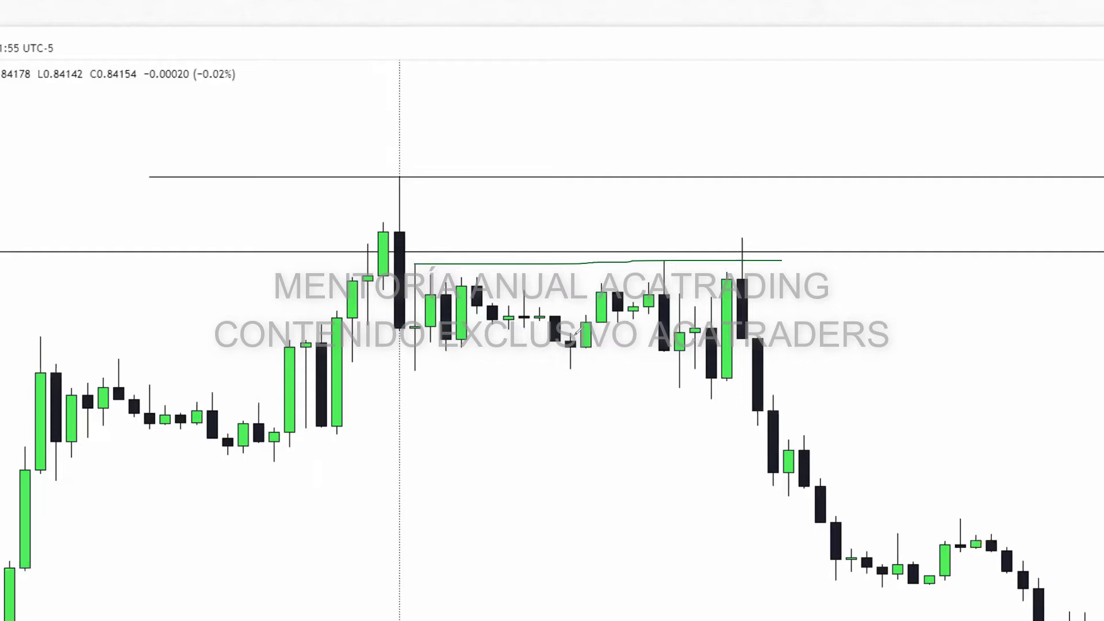
{"action": "left_click_drag", "start_coordinate": [414, 372], "coordinate": [432, 372]}
{"action": "left_click_drag", "start_coordinate": [419, 371], "coordinate": [553, 370]}
{"action": "left_click_drag", "start_coordinate": [633, 366], "coordinate": [750, 361]}
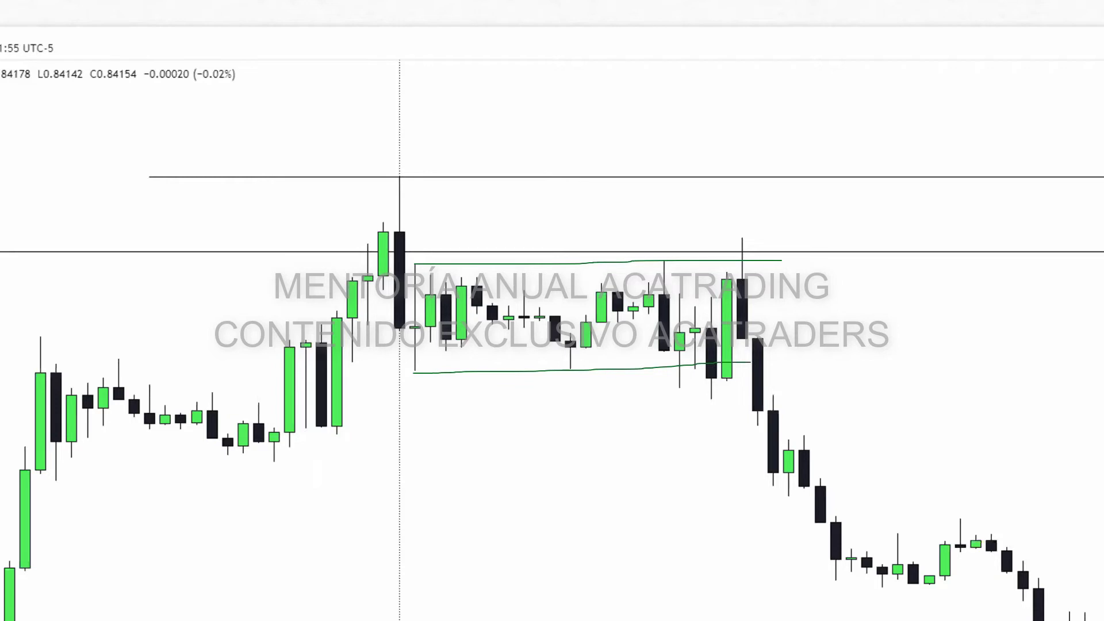
{"action": "key", "text": "Delete"}
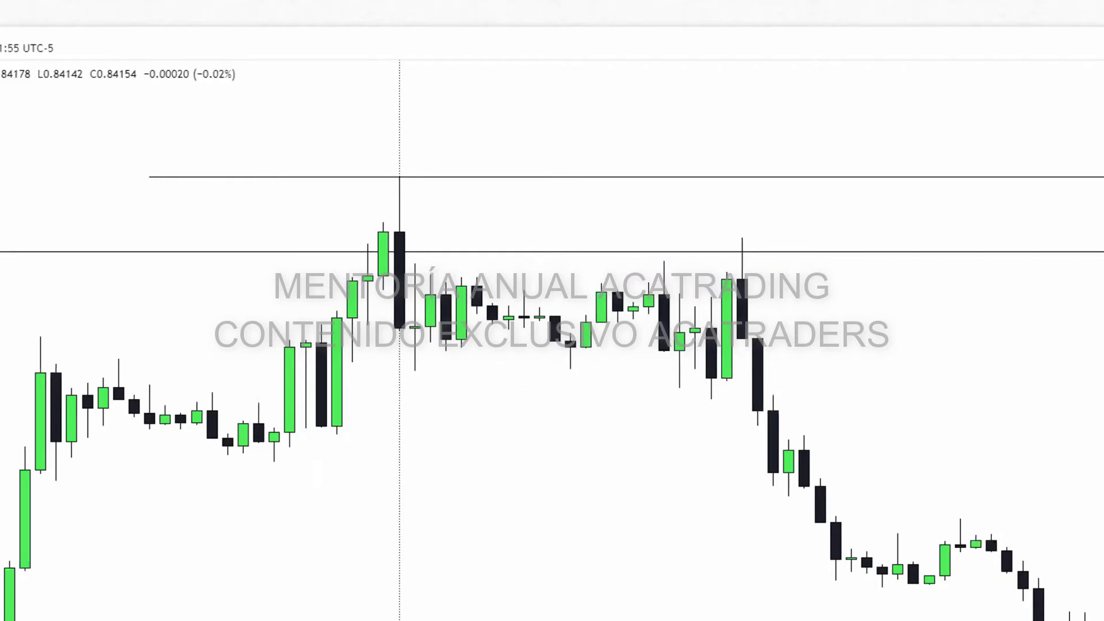
- Draw straight green lines along the high and low of the consolidation that follows the peak
{"action": "left_click", "coordinate": [414, 264]}
{"action": "left_click", "coordinate": [694, 265]}
{"action": "left_click", "coordinate": [415, 371]}
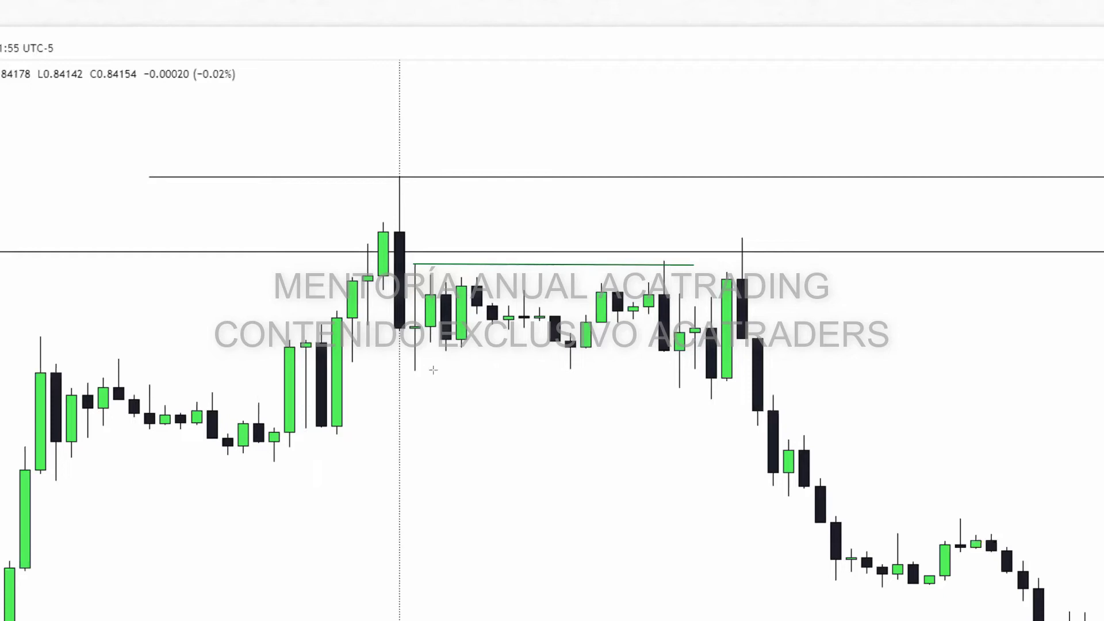
{"action": "left_click", "coordinate": [688, 369]}
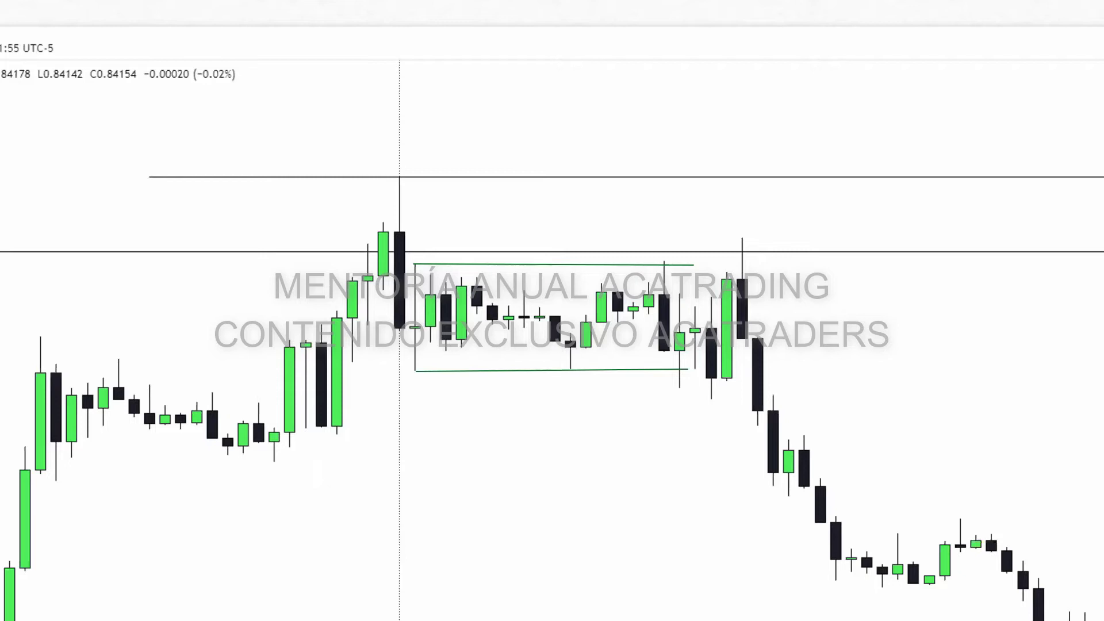
- Circle in blue the wicks breaking the consolidation's edges and trace the price swings up to the final high
{"action": "left_click_drag", "start_coordinate": [673, 256], "coordinate": [655, 257]}
{"action": "mouse_move", "coordinate": [672, 384]}
{"action": "left_mouse_down"}
{"action": "mouse_move", "coordinate": [682, 392]}
{"action": "mouse_move", "coordinate": [698, 300]}
{"action": "left_mouse_up"}
{"action": "mouse_move", "coordinate": [712, 341]}
{"action": "left_mouse_down"}
{"action": "mouse_move", "coordinate": [720, 399]}
{"action": "mouse_move", "coordinate": [734, 405]}
{"action": "mouse_move", "coordinate": [755, 214]}
{"action": "mouse_move", "coordinate": [738, 248]}
{"action": "left_mouse_up"}
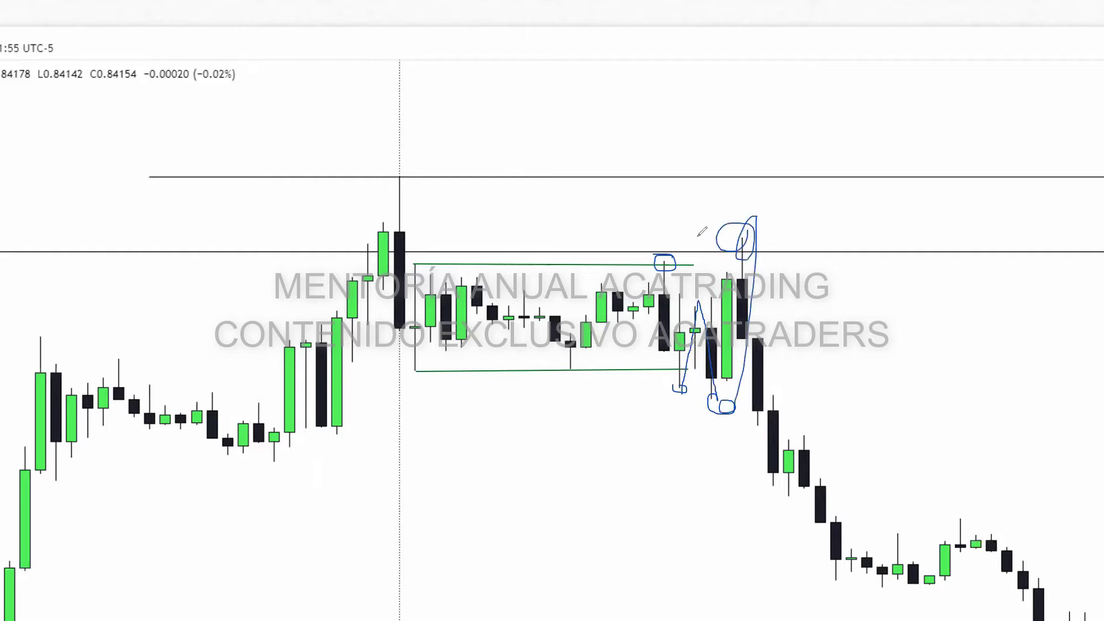
- Clear the chart annotations and advance to the view marking 21 Jul '21 07:00
{"action": "key", "text": "Escape"}
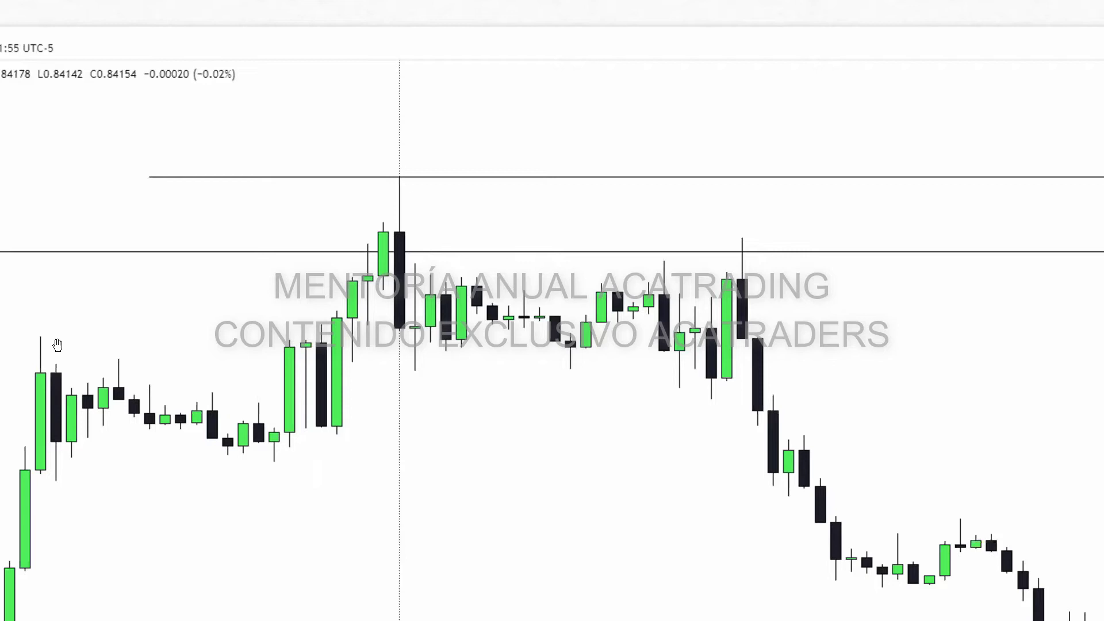
{"action": "key", "text": "Escape"}
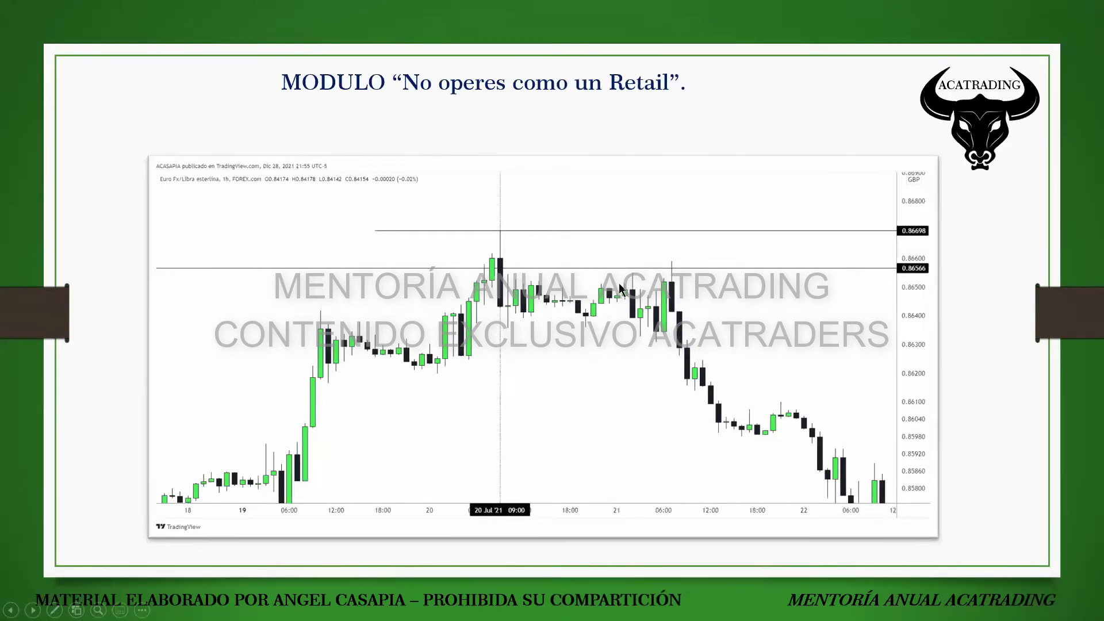
{"action": "left_click", "coordinate": [664, 333]}
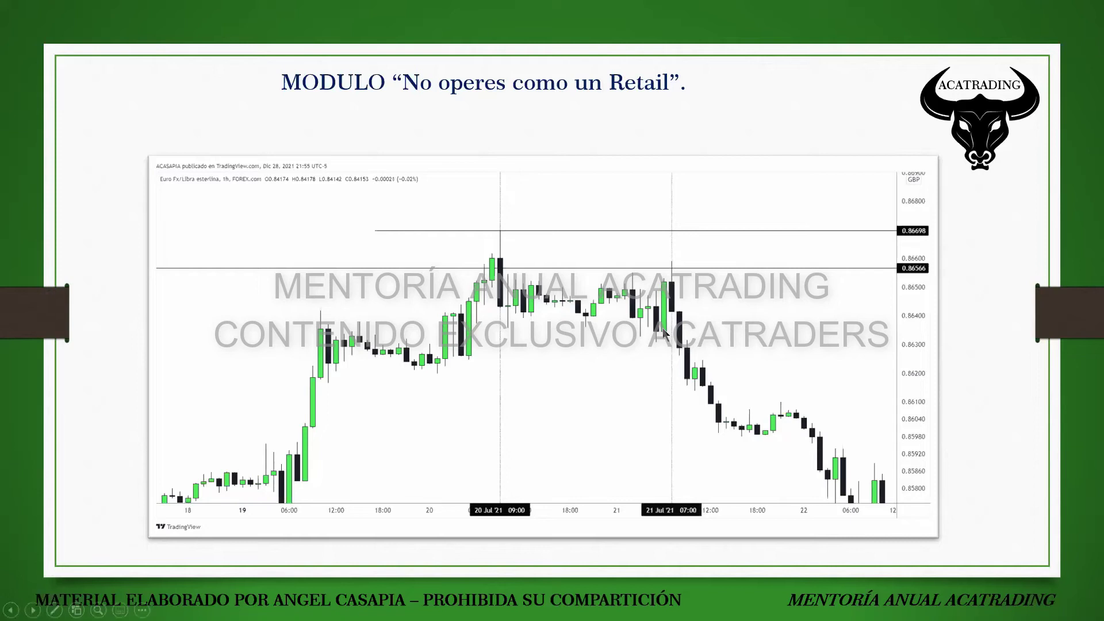
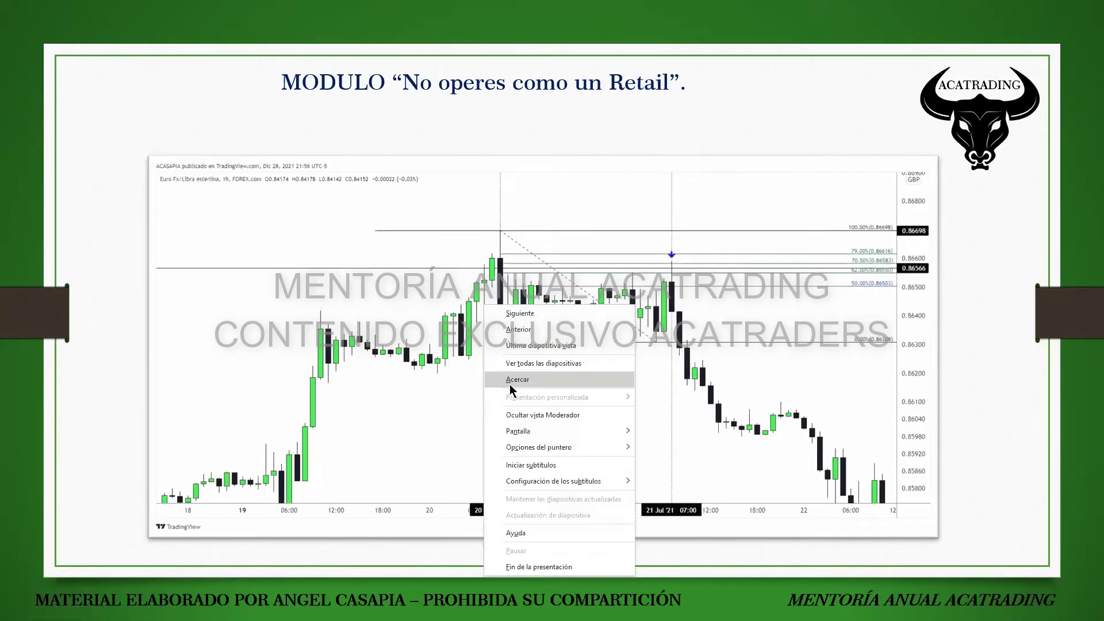
- Magnify the Fibonacci retracement chart and circle its 100% and 0% anchor points in blue, clearing the circles after explaining them
{"action": "left_click", "coordinate": [511, 387]}
{"action": "left_click", "coordinate": [683, 290]}
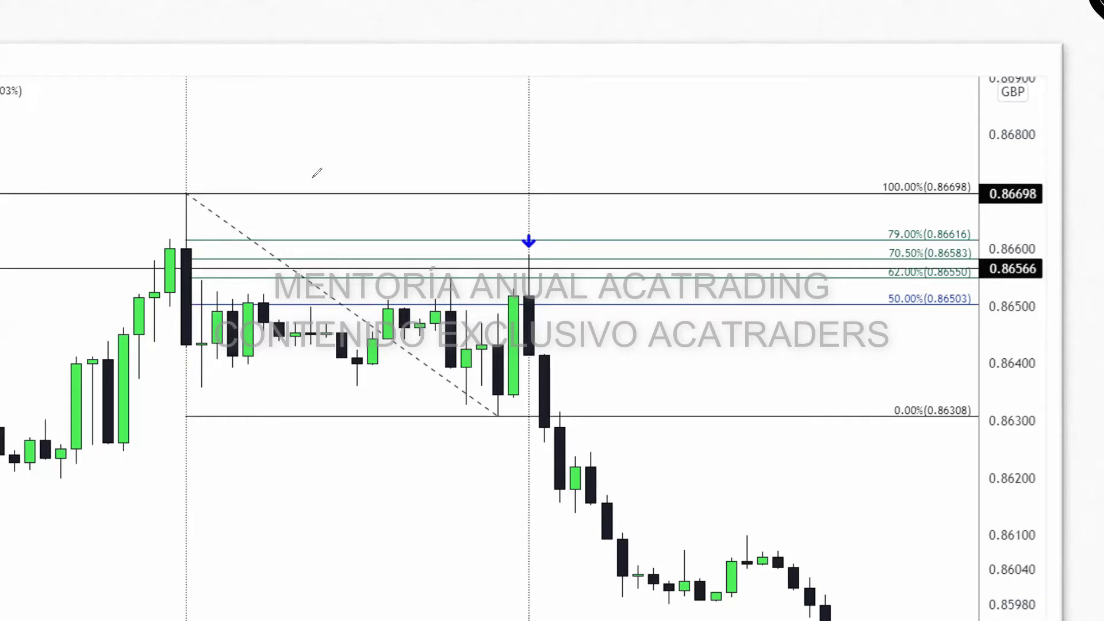
{"action": "left_click_drag", "start_coordinate": [157, 185], "coordinate": [160, 191]}
{"action": "mouse_move", "coordinate": [513, 406]}
{"action": "left_mouse_down"}
{"action": "mouse_move", "coordinate": [489, 425]}
{"action": "mouse_move", "coordinate": [495, 405]}
{"action": "left_mouse_up"}
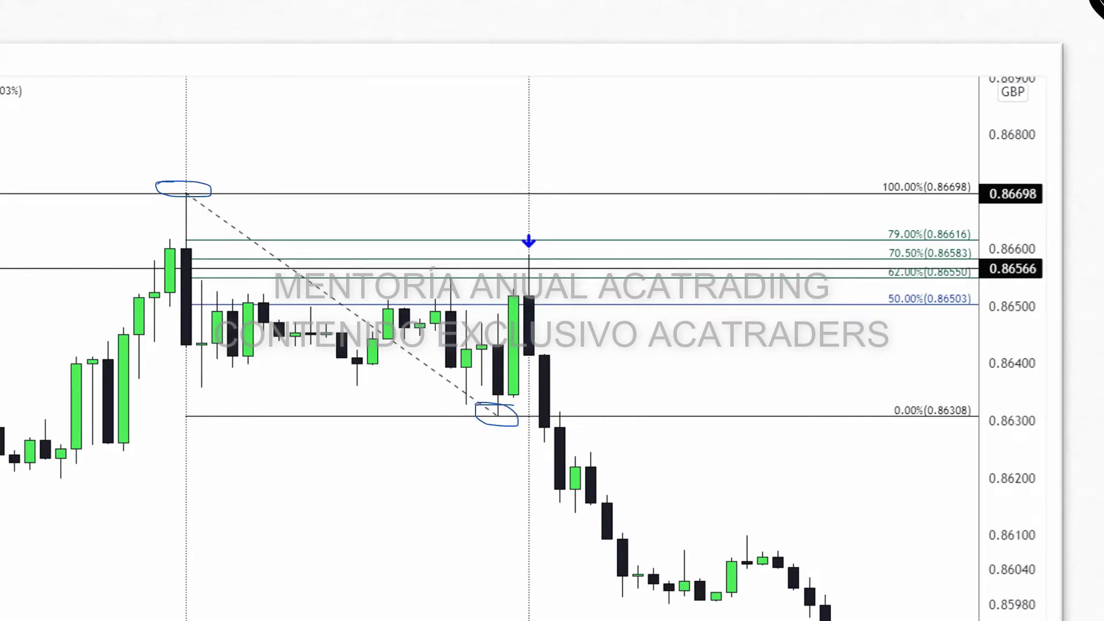
{"action": "key", "text": "Escape"}
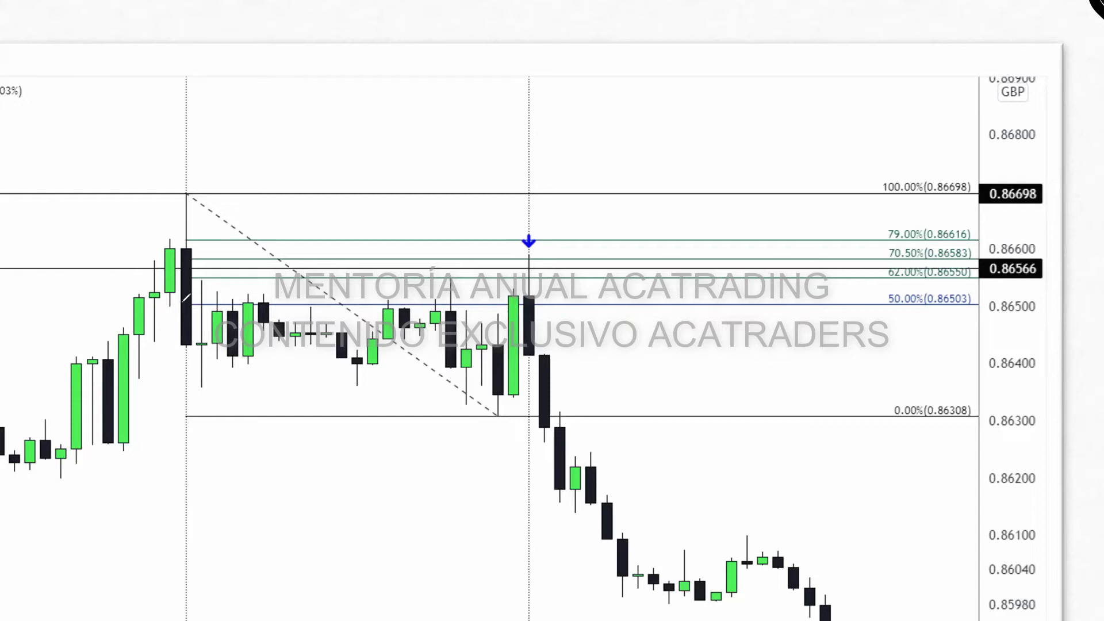
- Sketch freehand blue lines between the 50% and 62% retracement levels and erase them
{"action": "left_click_drag", "start_coordinate": [169, 293], "coordinate": [548, 289]}
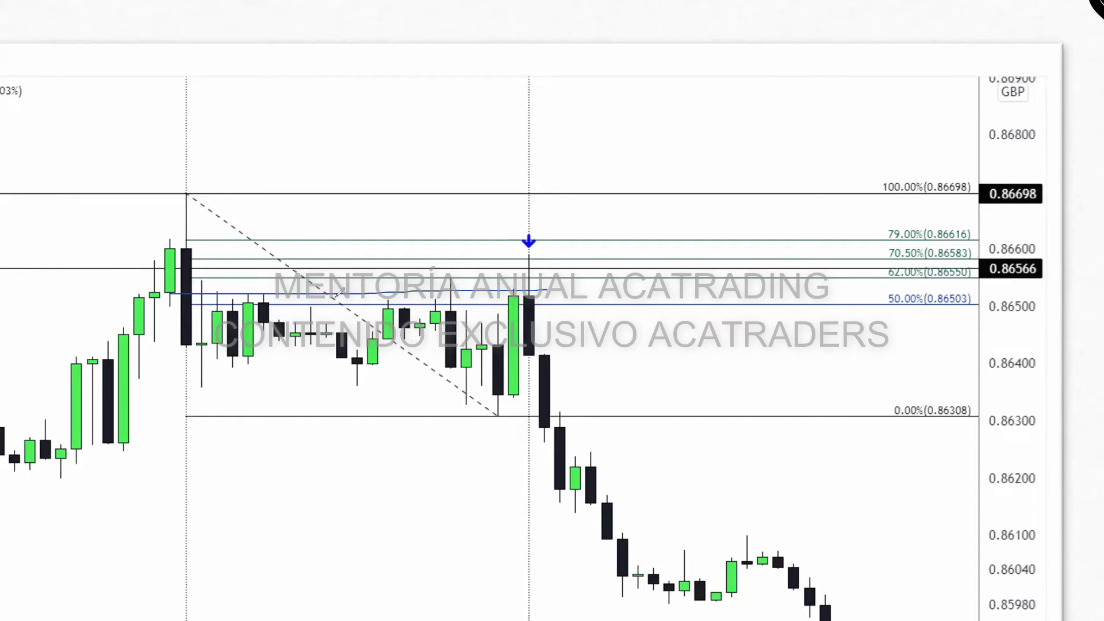
{"action": "mouse_move", "coordinate": [167, 276]}
{"action": "left_mouse_down"}
{"action": "mouse_move", "coordinate": [553, 278]}
{"action": "mouse_move", "coordinate": [503, 264]}
{"action": "mouse_move", "coordinate": [526, 282]}
{"action": "mouse_move", "coordinate": [511, 277]}
{"action": "left_mouse_up"}
{"action": "key", "text": "Escape"}
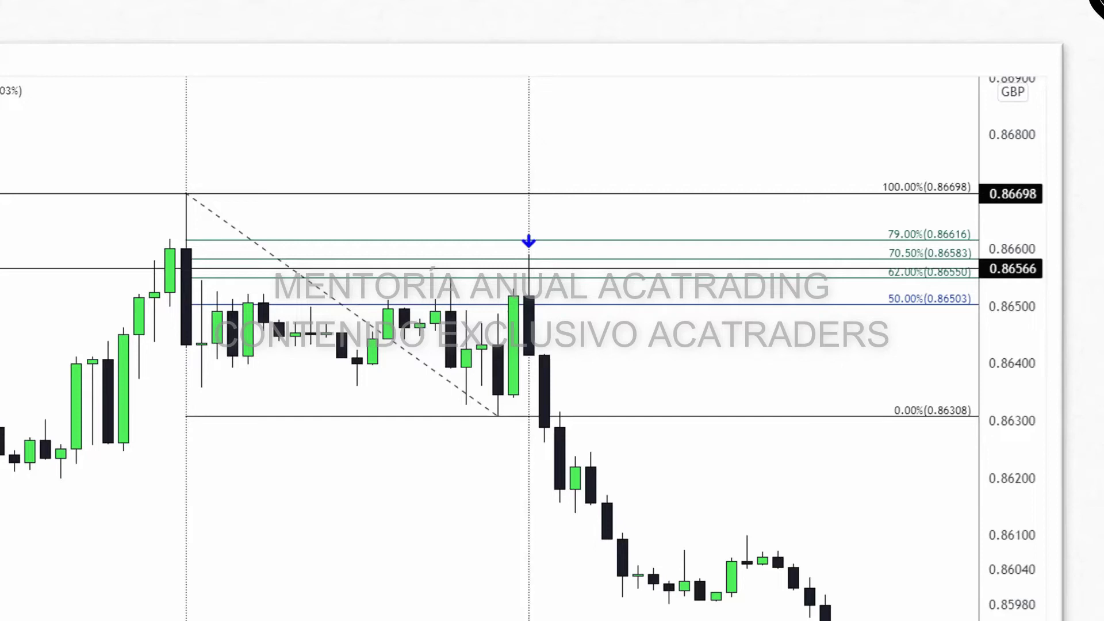
- Draw a straight blue line near 0.86600 from the peak candle, plus two red lines above the blue arrow around the 100% level
{"action": "left_click", "coordinate": [167, 247]}
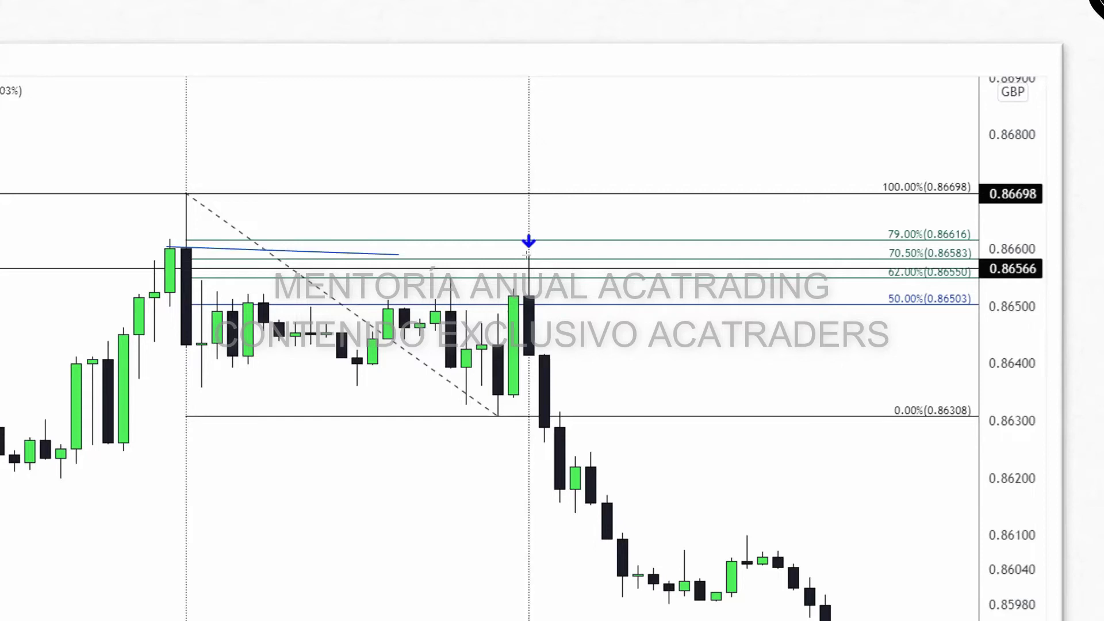
{"action": "left_click", "coordinate": [573, 249]}
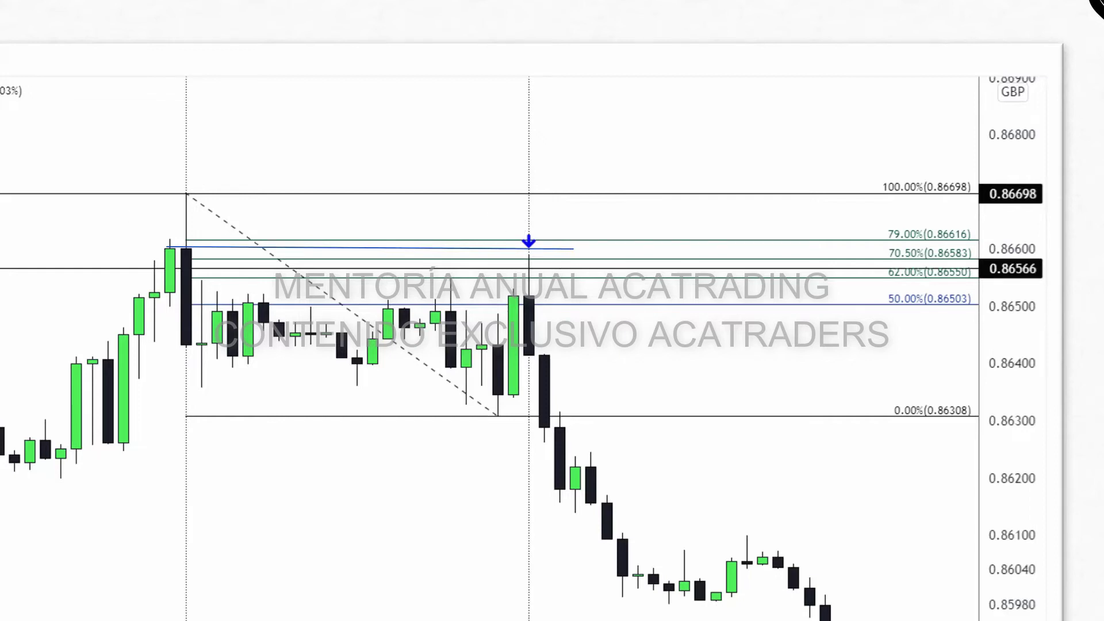
{"action": "left_click", "coordinate": [513, 202]}
{"action": "left_click", "coordinate": [635, 206]}
{"action": "left_click", "coordinate": [171, 182]}
{"action": "left_click", "coordinate": [643, 178]}
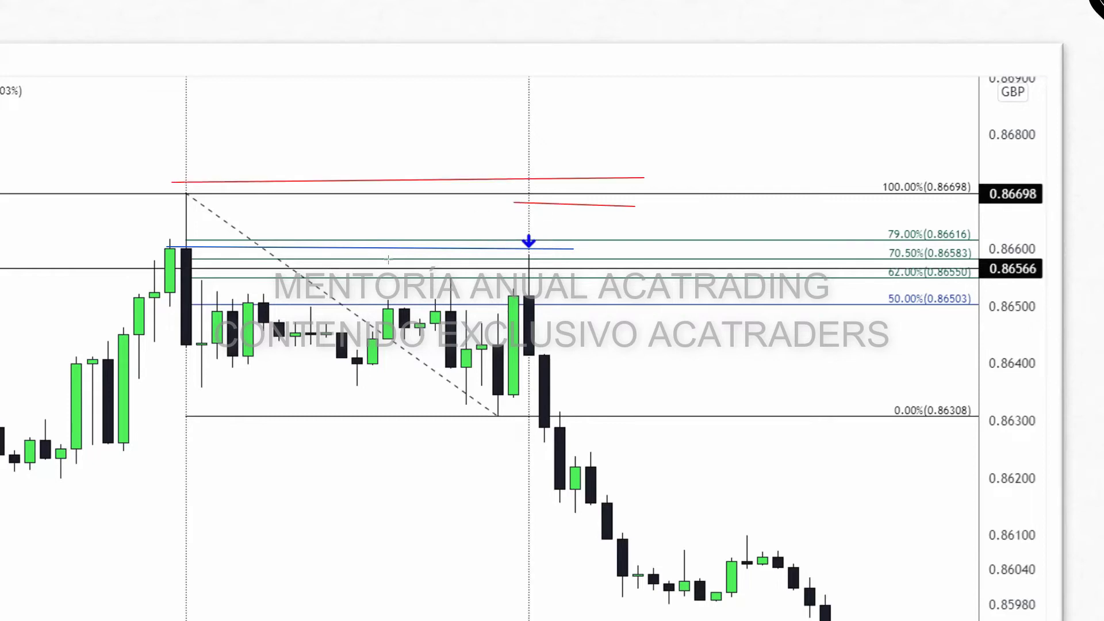
- Add a red line at the 62% level, bracket the distance up to the highest red line, and write 15 beside it
{"action": "left_click", "coordinate": [529, 278]}
{"action": "left_click", "coordinate": [693, 279]}
{"action": "left_click", "coordinate": [653, 178]}
{"action": "mouse_move", "coordinate": [693, 174]}
{"action": "left_mouse_down"}
{"action": "mouse_move", "coordinate": [682, 245]}
{"action": "mouse_move", "coordinate": [708, 269]}
{"action": "left_mouse_up"}
{"action": "left_click_drag", "start_coordinate": [718, 202], "coordinate": [717, 228]}
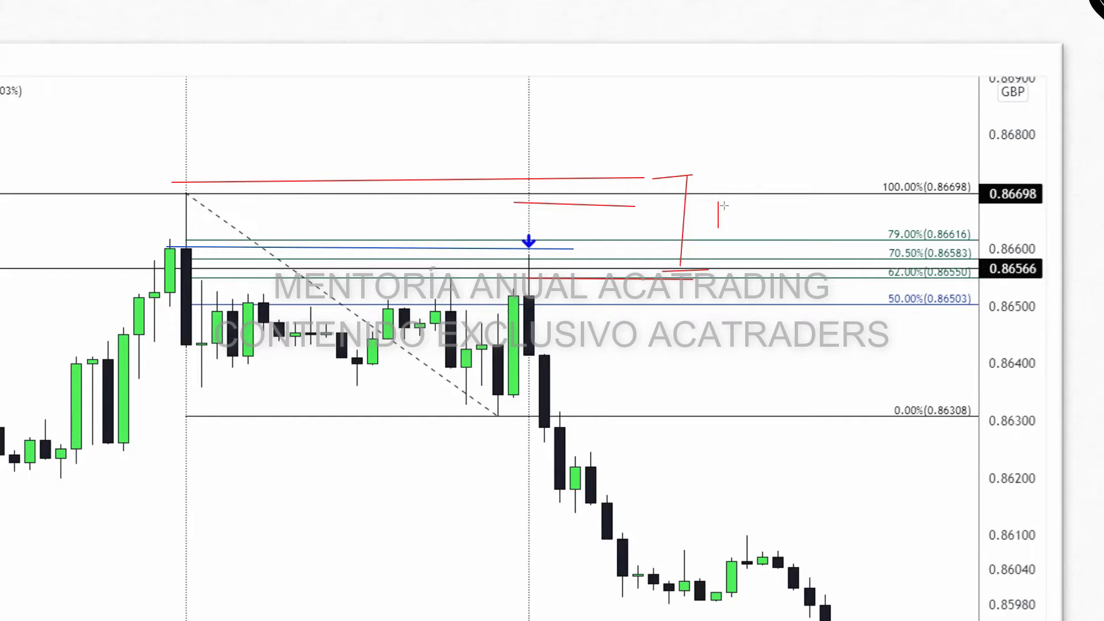
{"action": "mouse_move", "coordinate": [749, 198]}
{"action": "left_mouse_down"}
{"action": "mouse_move", "coordinate": [732, 201]}
{"action": "mouse_move", "coordinate": [749, 210]}
{"action": "mouse_move", "coordinate": [731, 222]}
{"action": "left_mouse_up"}
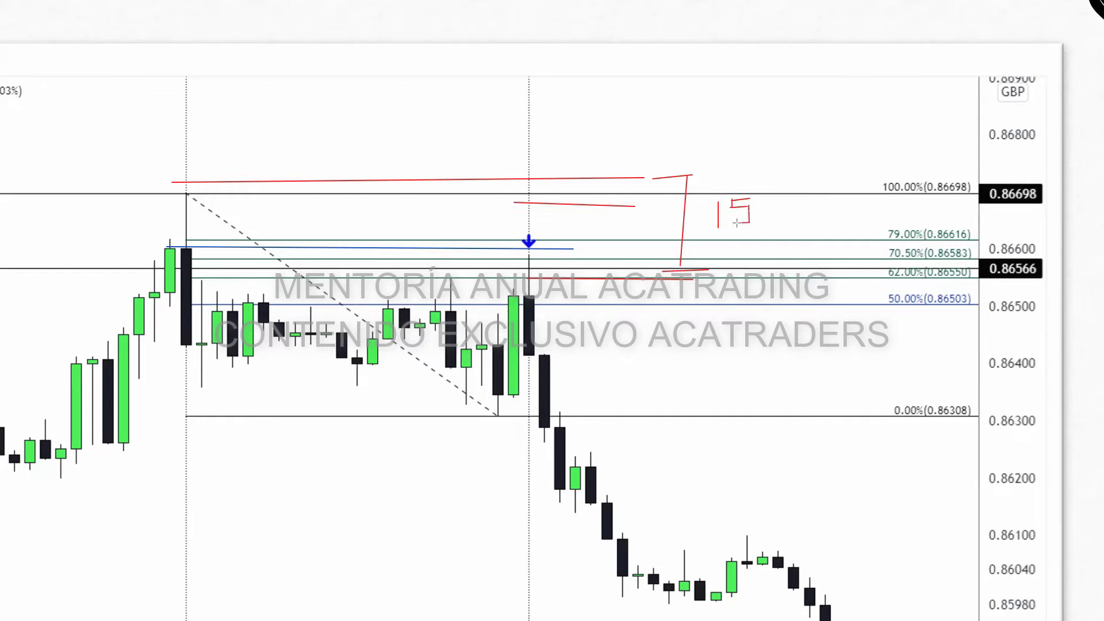
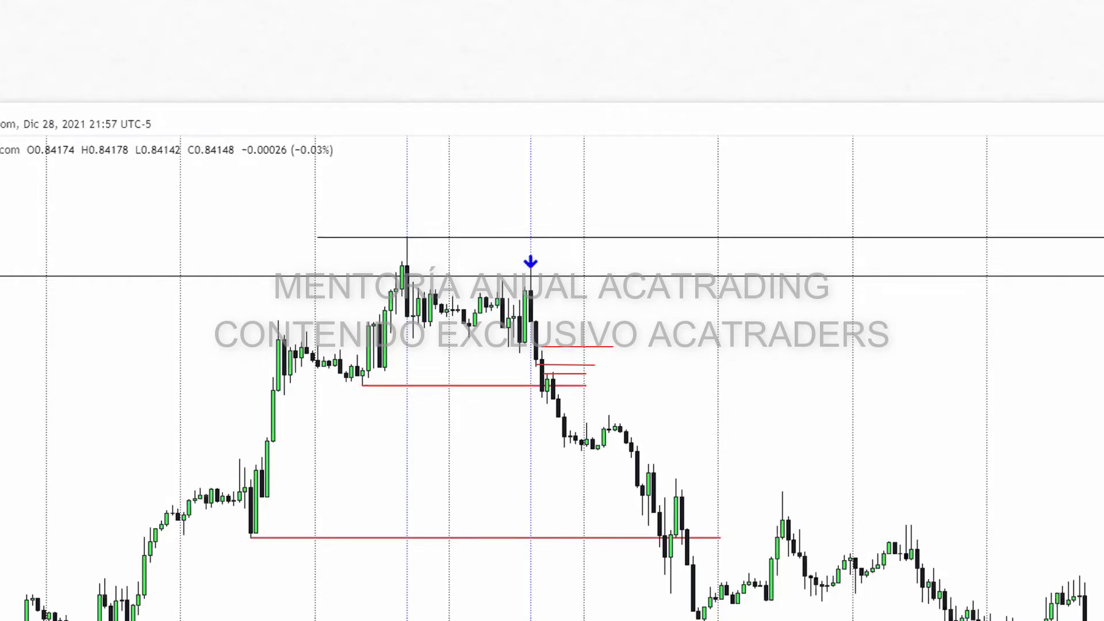
- Undo the short red level lines and mark the entry under the blue arrow and the candles below it in red
{"action": "key", "text": "ctrl+z"}
{"action": "left_click_drag", "start_coordinate": [540, 256], "coordinate": [520, 258]}
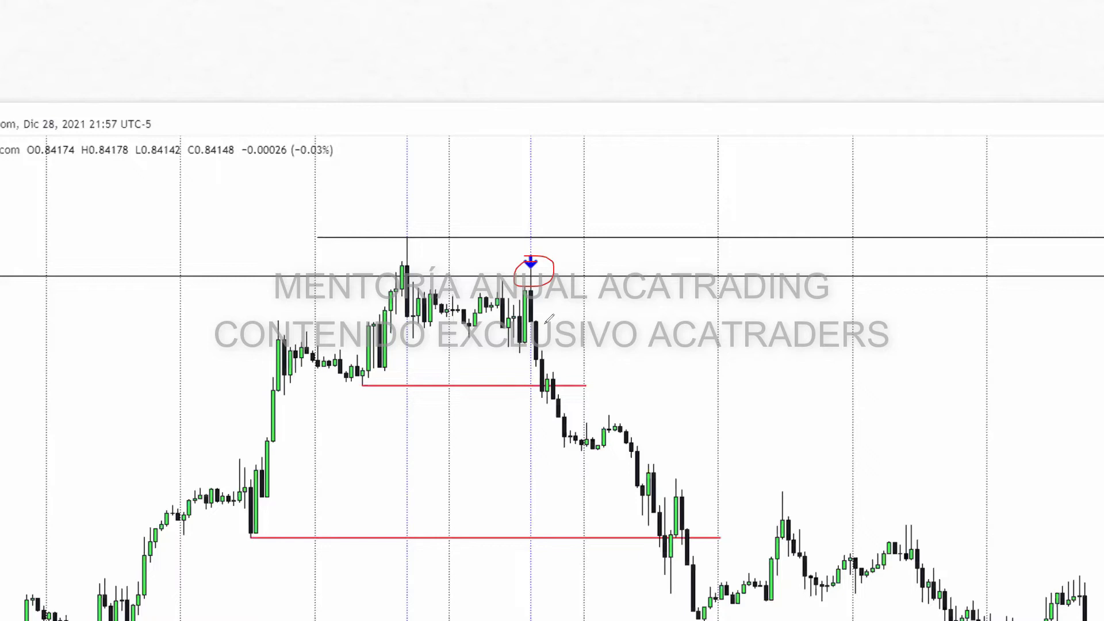
{"action": "left_click_drag", "start_coordinate": [523, 343], "coordinate": [630, 343]}
{"action": "mouse_move", "coordinate": [521, 318]}
{"action": "left_mouse_down"}
{"action": "mouse_move", "coordinate": [511, 343]}
{"action": "mouse_move", "coordinate": [520, 315]}
{"action": "left_mouse_up"}
- Draw two short red lines at the candle wicks just above the first red level, undoing the extra marks around them
{"action": "left_click_drag", "start_coordinate": [547, 376], "coordinate": [579, 373]}
{"action": "left_click_drag", "start_coordinate": [536, 366], "coordinate": [635, 366]}
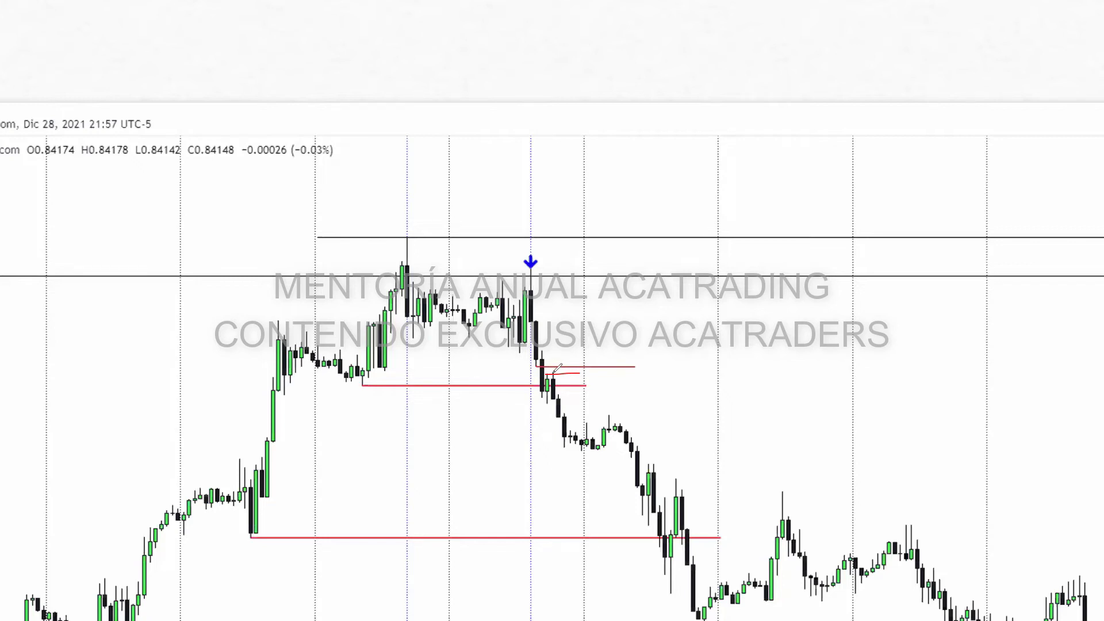
{"action": "mouse_move", "coordinate": [554, 368]}
{"action": "left_mouse_down"}
{"action": "mouse_move", "coordinate": [562, 370]}
{"action": "mouse_move", "coordinate": [549, 372]}
{"action": "left_mouse_up"}
{"action": "key", "text": "ctrl+z"}
{"action": "left_click_drag", "start_coordinate": [540, 348], "coordinate": [579, 349]}
{"action": "key", "text": "ctrl+z"}
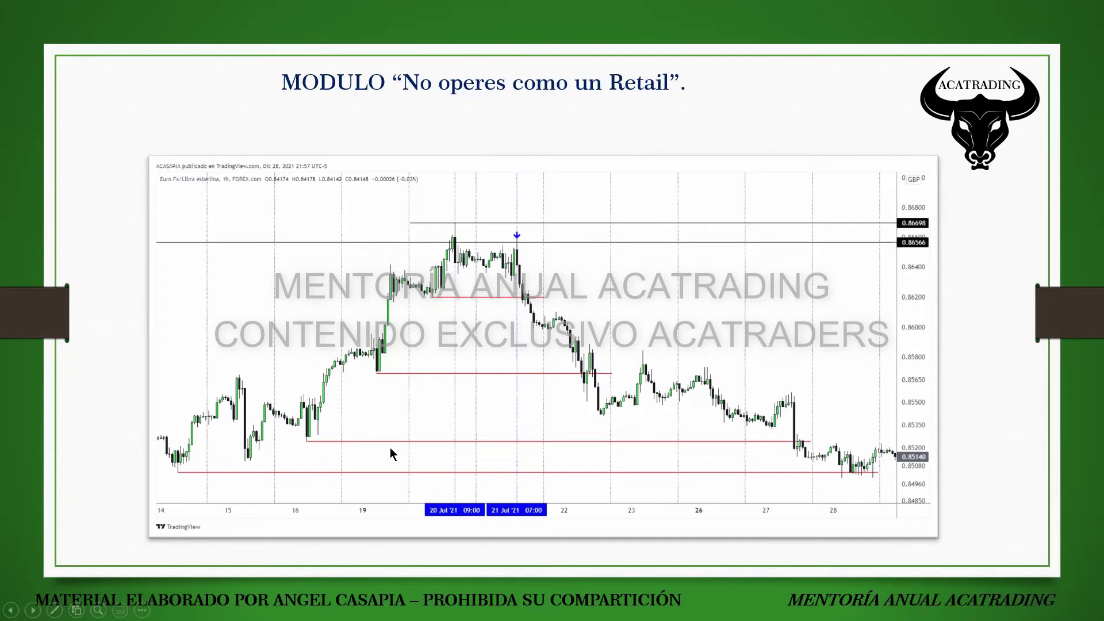
- Magnify the chart with the four red levels around the low where the second level from the peak begins
{"action": "right_click", "coordinate": [582, 379]}
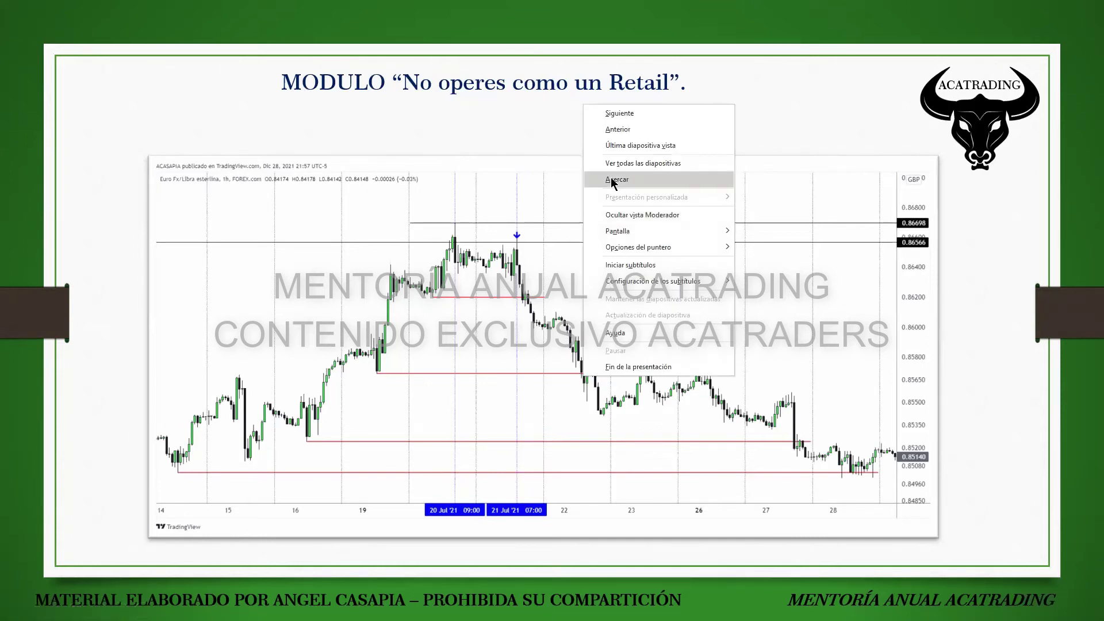
{"action": "left_click", "coordinate": [614, 180]}
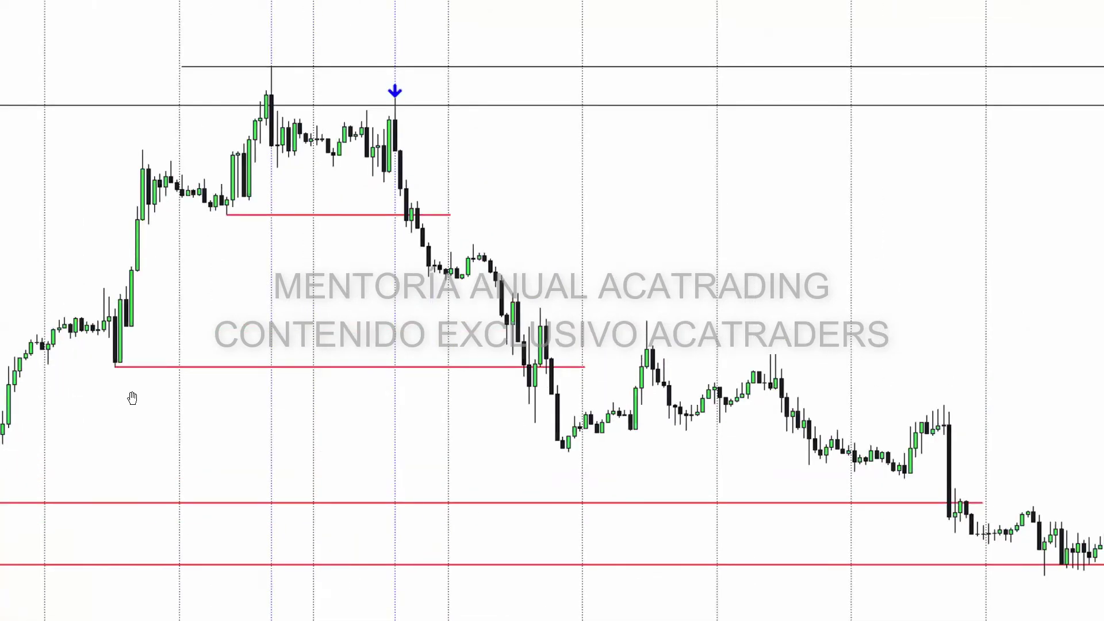
{"action": "left_click_drag", "start_coordinate": [119, 374], "coordinate": [168, 377]}
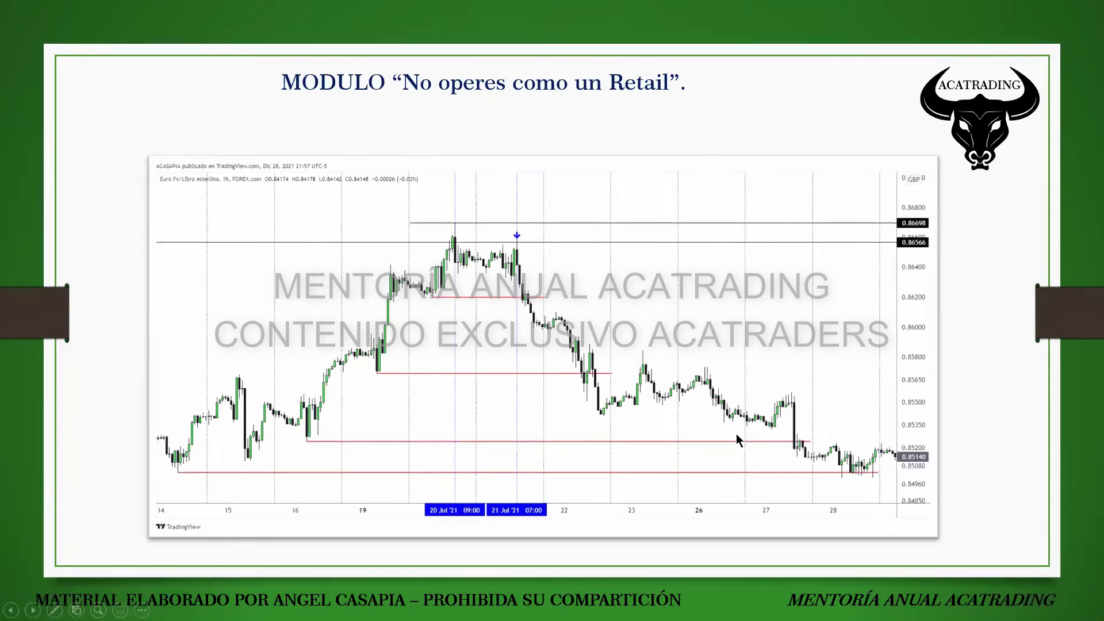
- Magnify the EUR/GBP chart on the slide around the fall through the four red levels from 20 to 28 July
{"action": "right_click", "coordinate": [638, 389]}
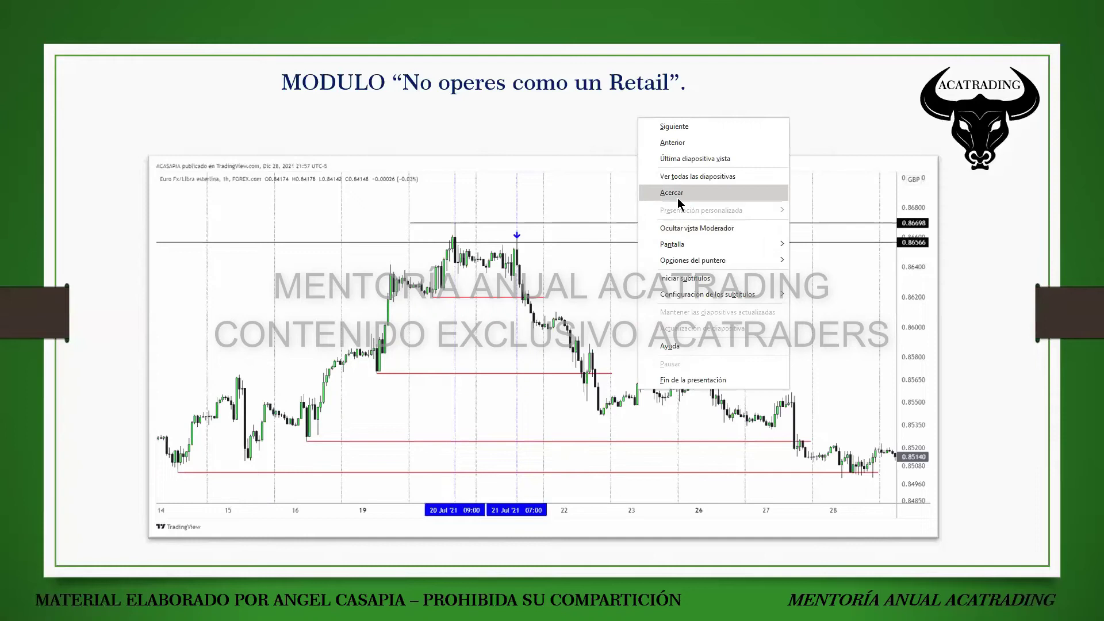
{"action": "left_click", "coordinate": [678, 196]}
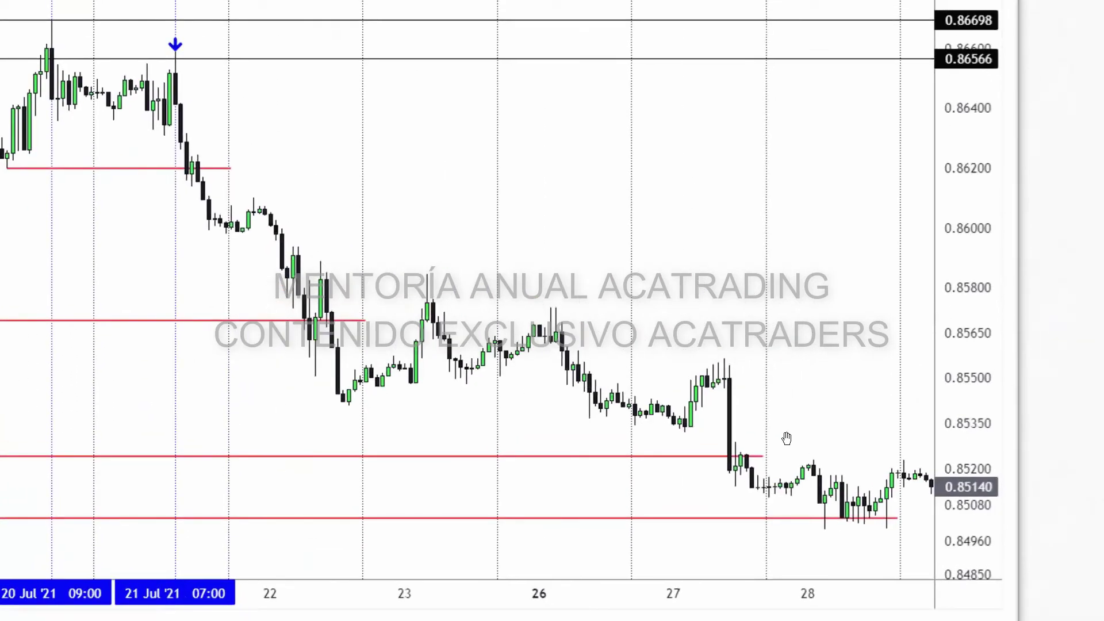
{"action": "left_click_drag", "start_coordinate": [428, 380], "coordinate": [435, 385]}
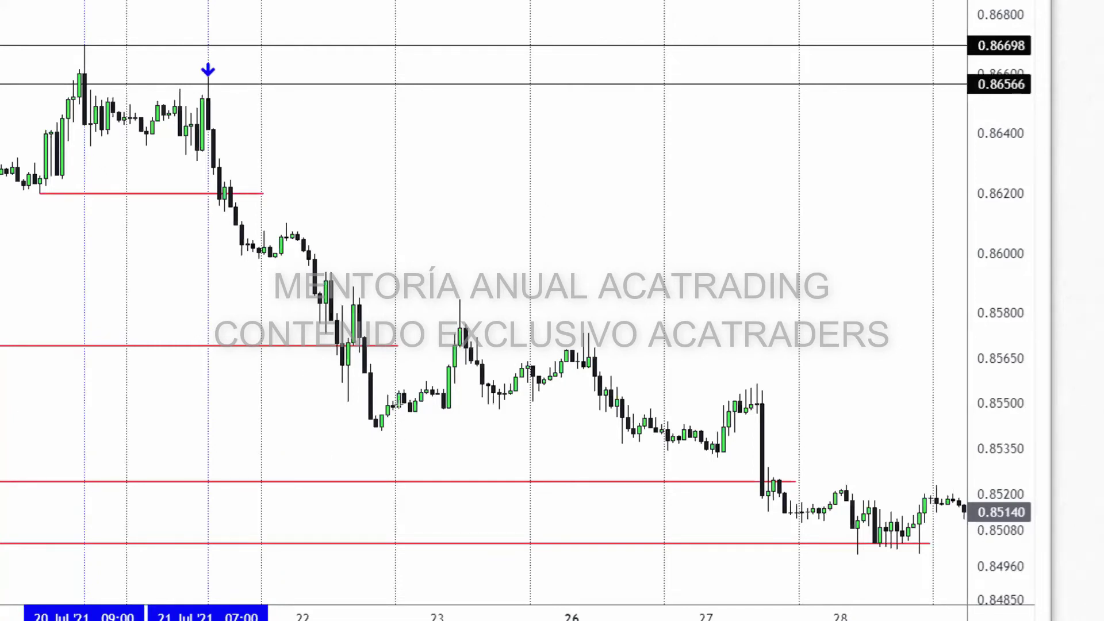
- Sketch two short red horizontal lines and a cross around the 23 July candles below the second red level and undo them
{"action": "left_click_drag", "start_coordinate": [397, 406], "coordinate": [515, 407]}
{"action": "mouse_move", "coordinate": [465, 344]}
{"action": "left_mouse_down"}
{"action": "mouse_move", "coordinate": [506, 344]}
{"action": "mouse_move", "coordinate": [512, 368]}
{"action": "mouse_move", "coordinate": [527, 354]}
{"action": "mouse_move", "coordinate": [509, 360]}
{"action": "mouse_move", "coordinate": [515, 374]}
{"action": "left_mouse_up"}
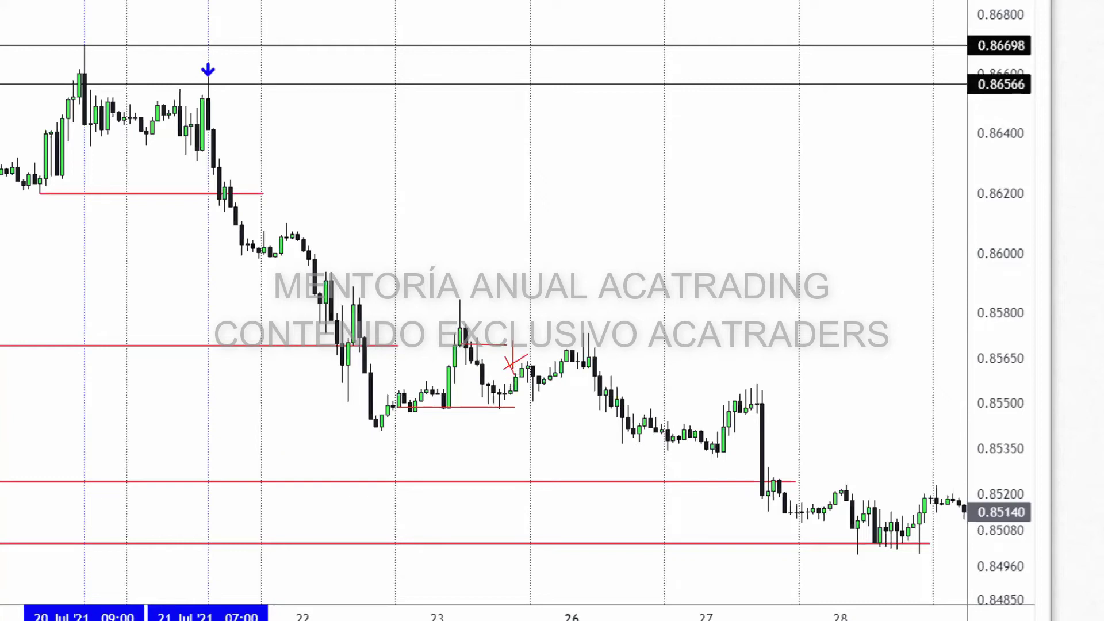
{"action": "key", "text": "ctrl+z"}
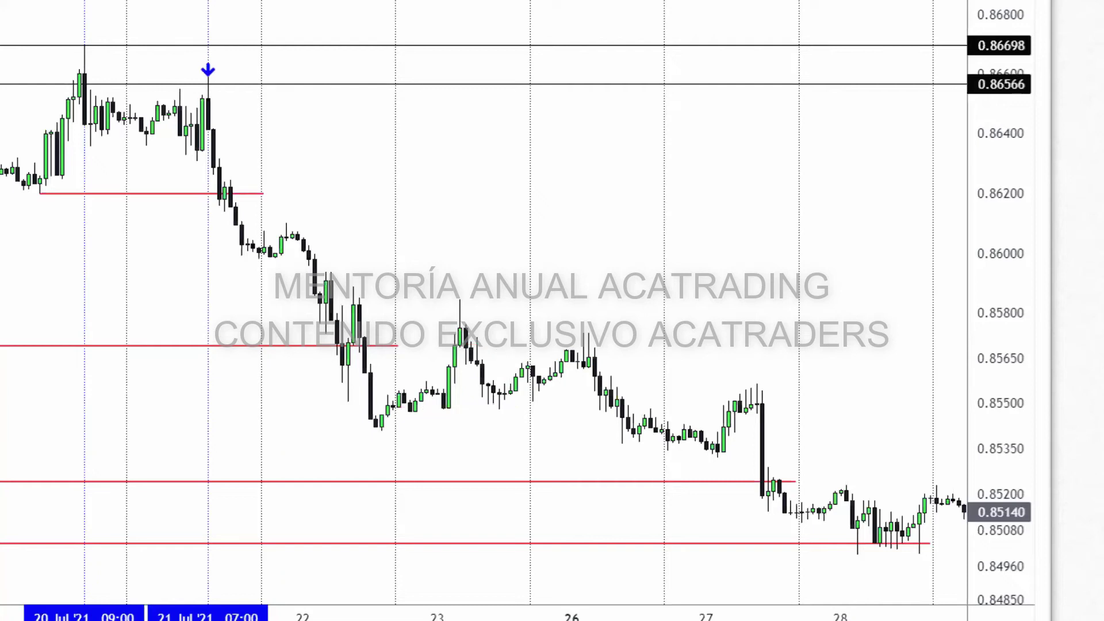
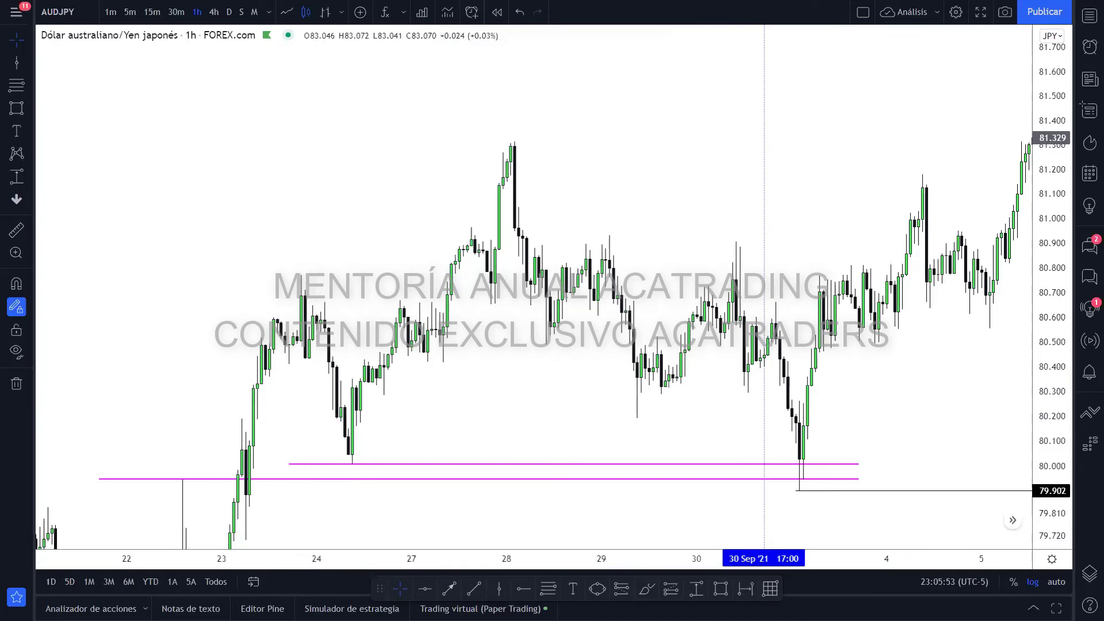
- Set the browser zoom to 125% for the AUDJPY 1-hour chart
{"action": "key", "text": "ctrl+minus"}
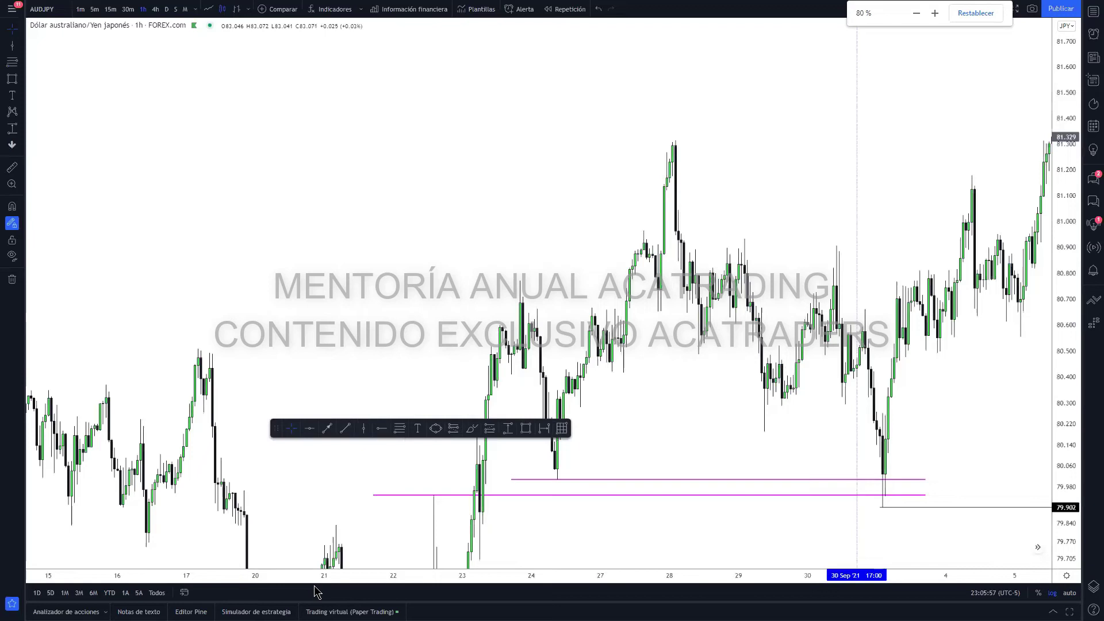
{"action": "key", "text": "ctrl+0"}
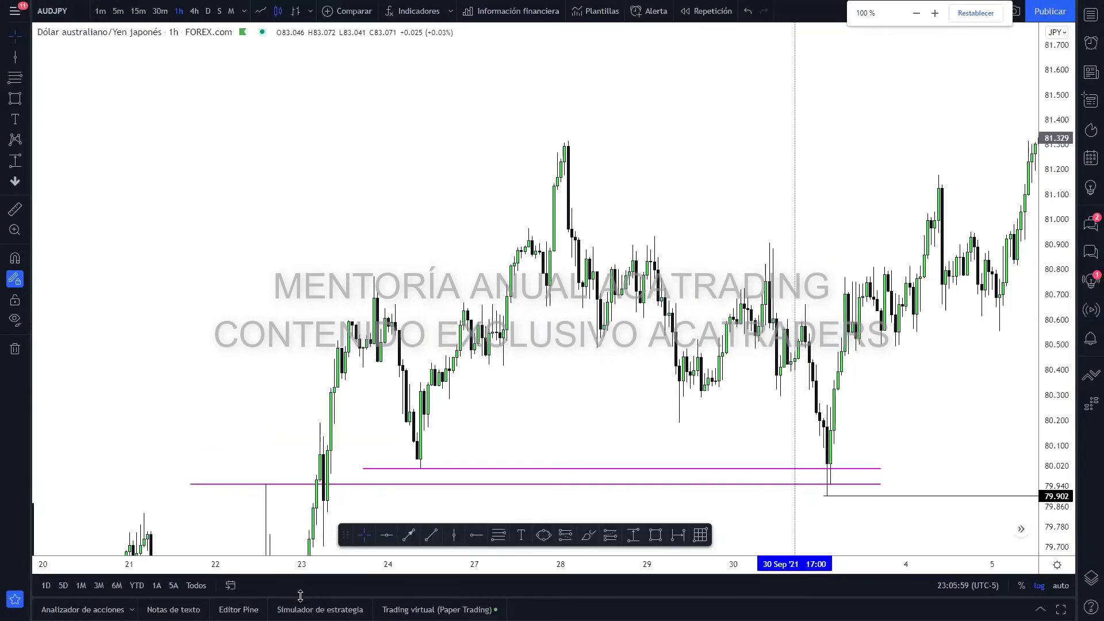
{"action": "key", "text": "ctrl+plus"}
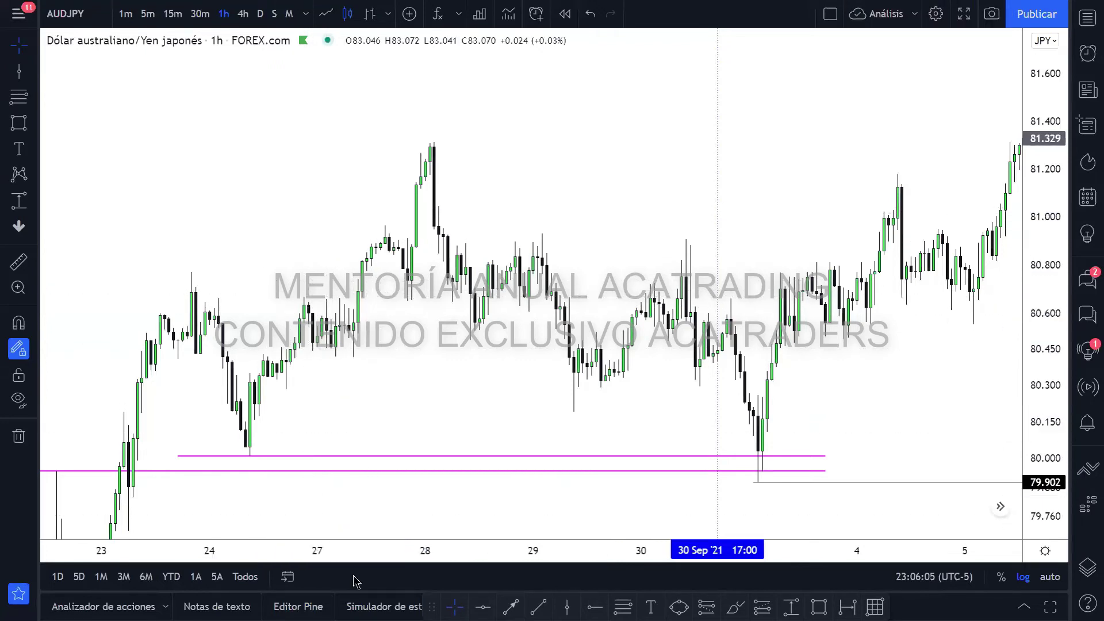
{"action": "key", "text": "ctrl+plus"}
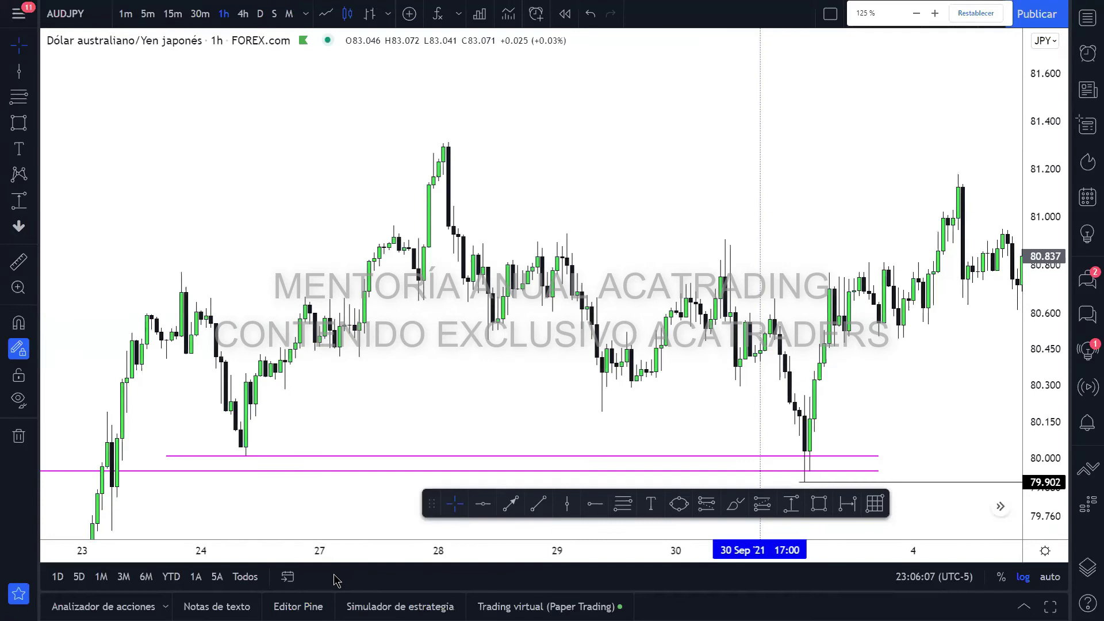
- Shorten the lower magenta line so it starts at the tall 22 September candle wick
{"action": "left_click_drag", "start_coordinate": [261, 339], "coordinate": [361, 304]}
{"action": "scroll", "coordinate": [360, 303], "scroll_direction": "down", "scroll_amount": 5}
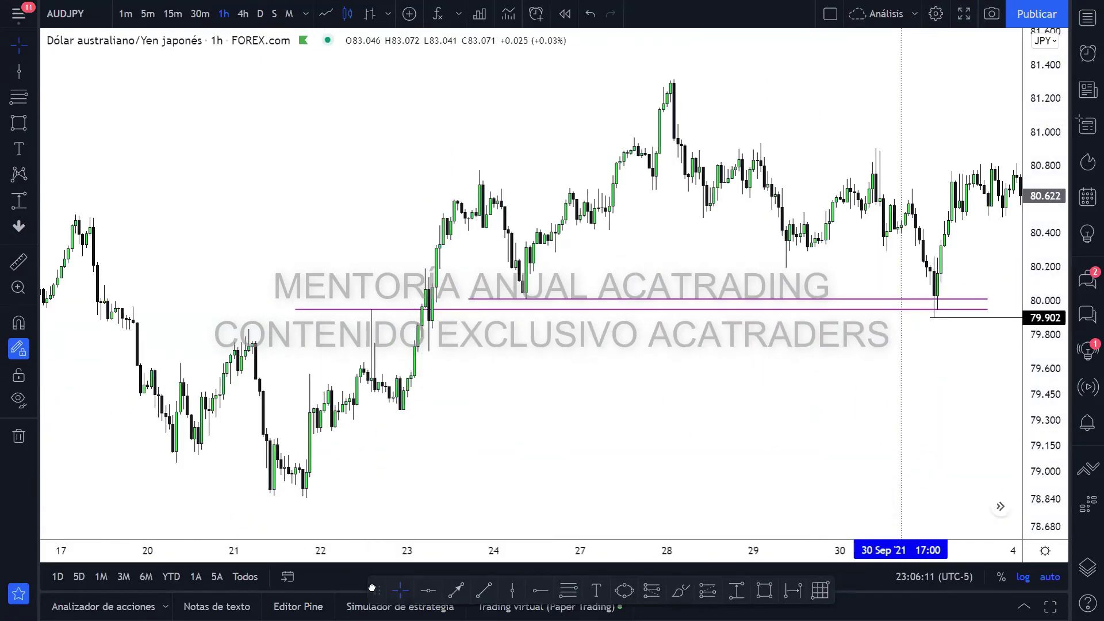
{"action": "scroll", "coordinate": [633, 389], "scroll_direction": "right", "scroll_amount": 5}
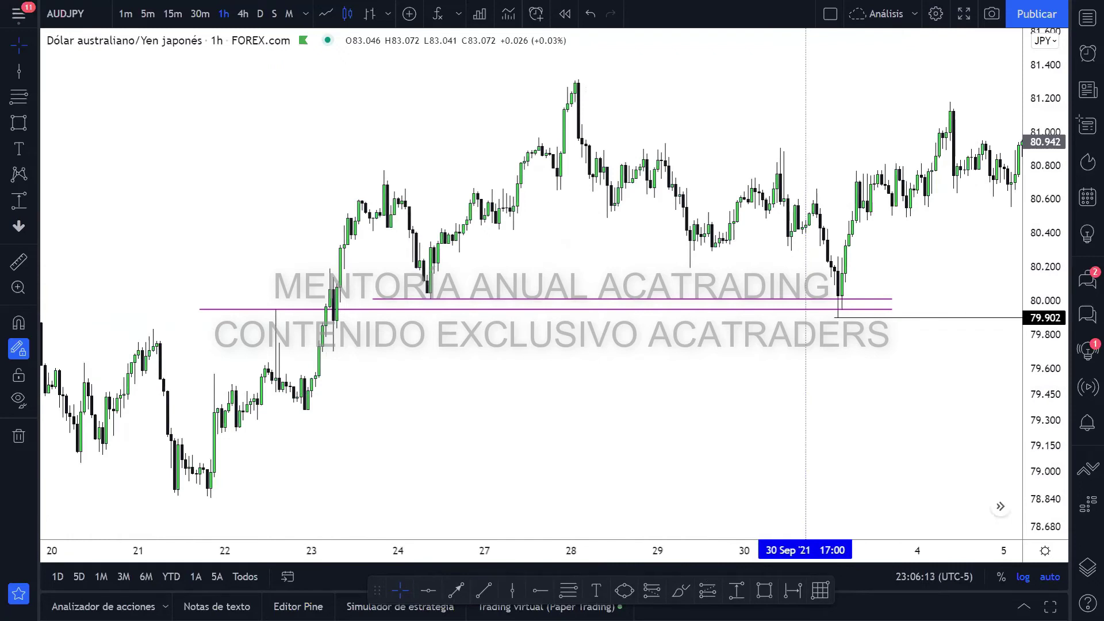
{"action": "left_click_drag", "start_coordinate": [199, 308], "coordinate": [278, 315]}
{"action": "left_click", "coordinate": [246, 136]}
- Switch the AUDJPY chart to the daily timeframe and frame the candles around 1 October 2021
{"action": "left_click", "coordinate": [243, 15]}
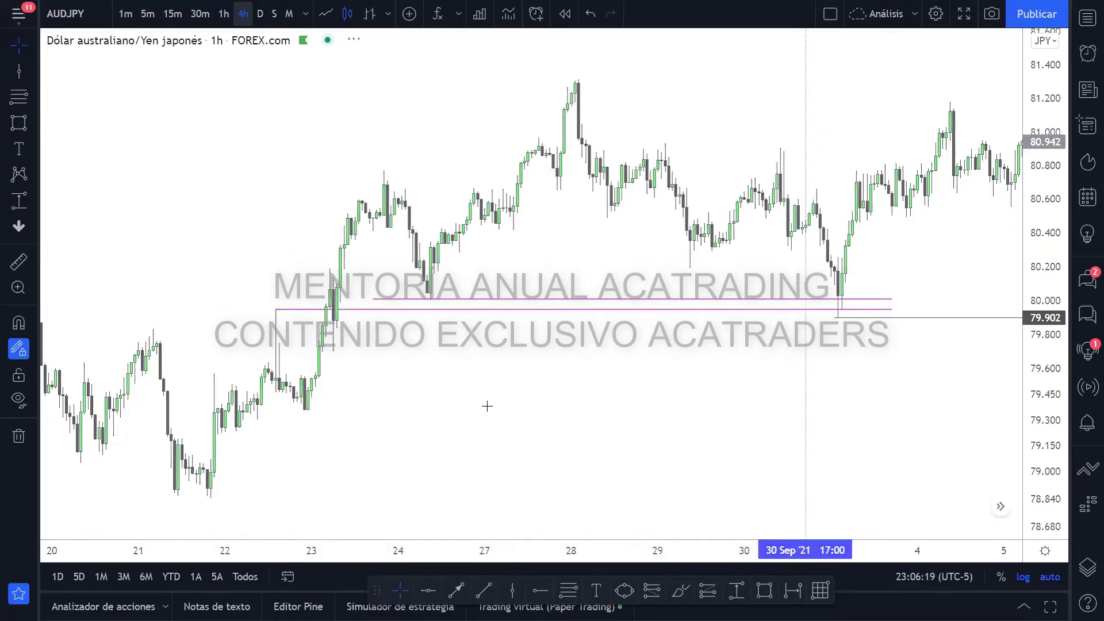
{"action": "left_click", "coordinate": [260, 13]}
{"action": "left_click_drag", "start_coordinate": [659, 360], "coordinate": [174, 361]}
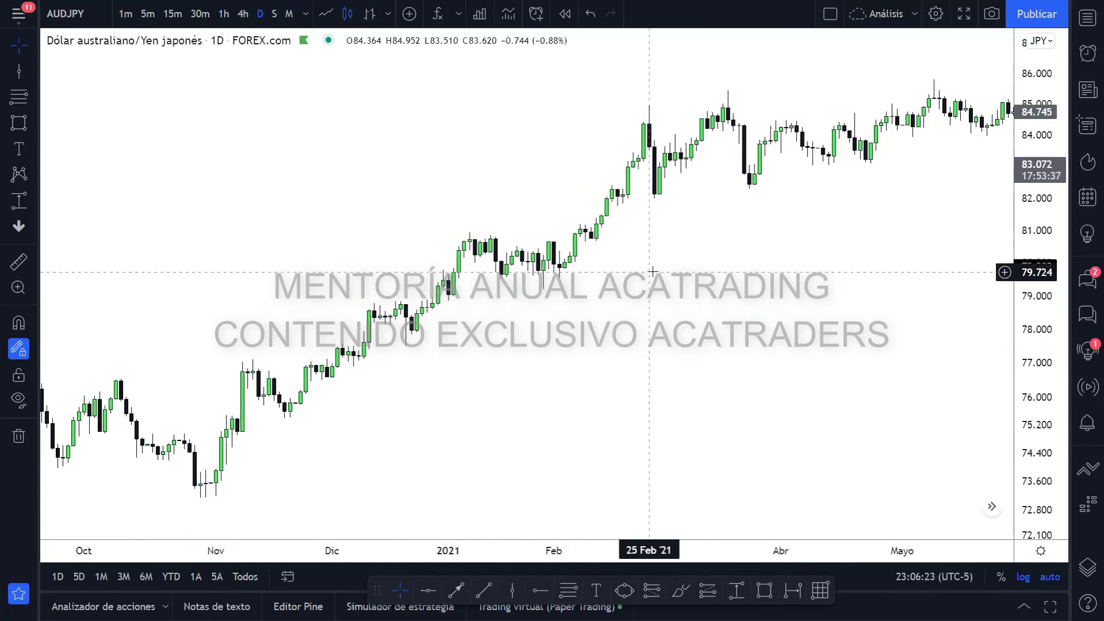
{"action": "left_click_drag", "start_coordinate": [652, 270], "coordinate": [492, 396]}
{"action": "scroll", "coordinate": [389, 387], "scroll_direction": "down", "scroll_amount": 3}
{"action": "scroll", "coordinate": [383, 380], "scroll_direction": "up", "scroll_amount": 4}
{"action": "left_click_drag", "start_coordinate": [384, 380], "coordinate": [679, 310]}
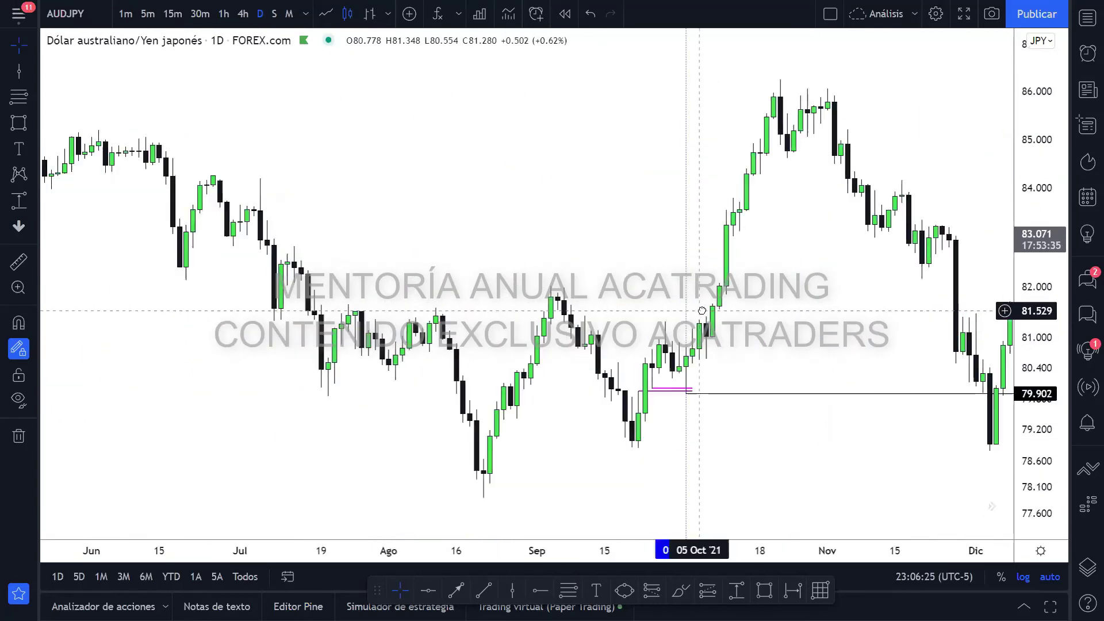
{"action": "scroll", "coordinate": [619, 364], "scroll_direction": "up", "scroll_amount": 3}
{"action": "left_click_drag", "start_coordinate": [618, 365], "coordinate": [899, 345]}
{"action": "scroll", "coordinate": [868, 382], "scroll_direction": "down", "scroll_amount": 2}
{"action": "left_click_drag", "start_coordinate": [1045, 465], "coordinate": [1045, 374]}
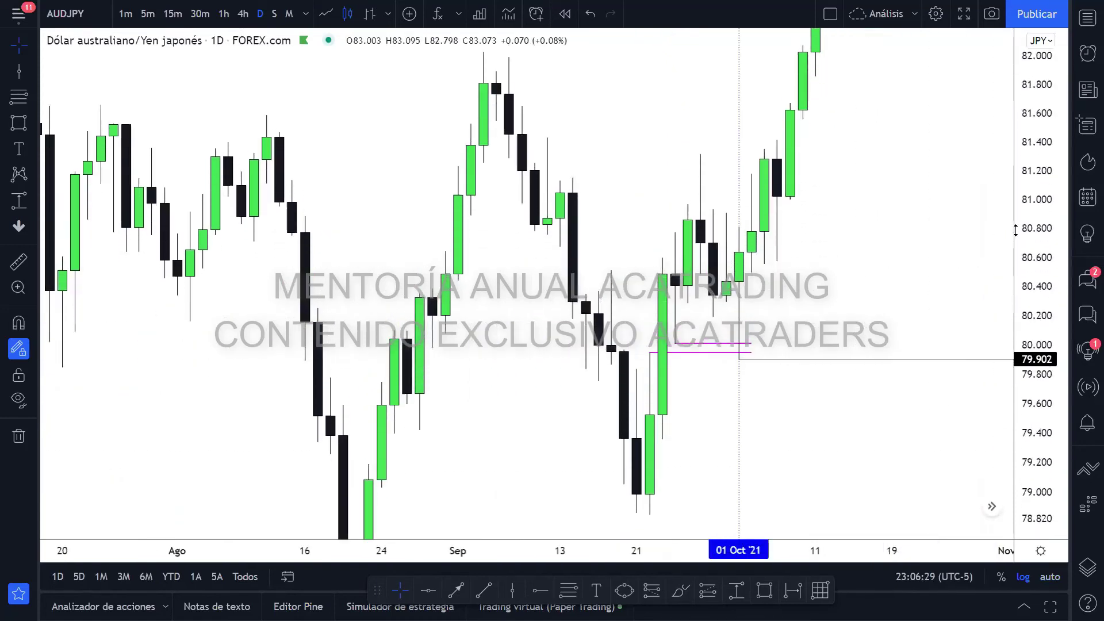
{"action": "scroll", "coordinate": [798, 399], "scroll_direction": "up", "scroll_amount": 3}
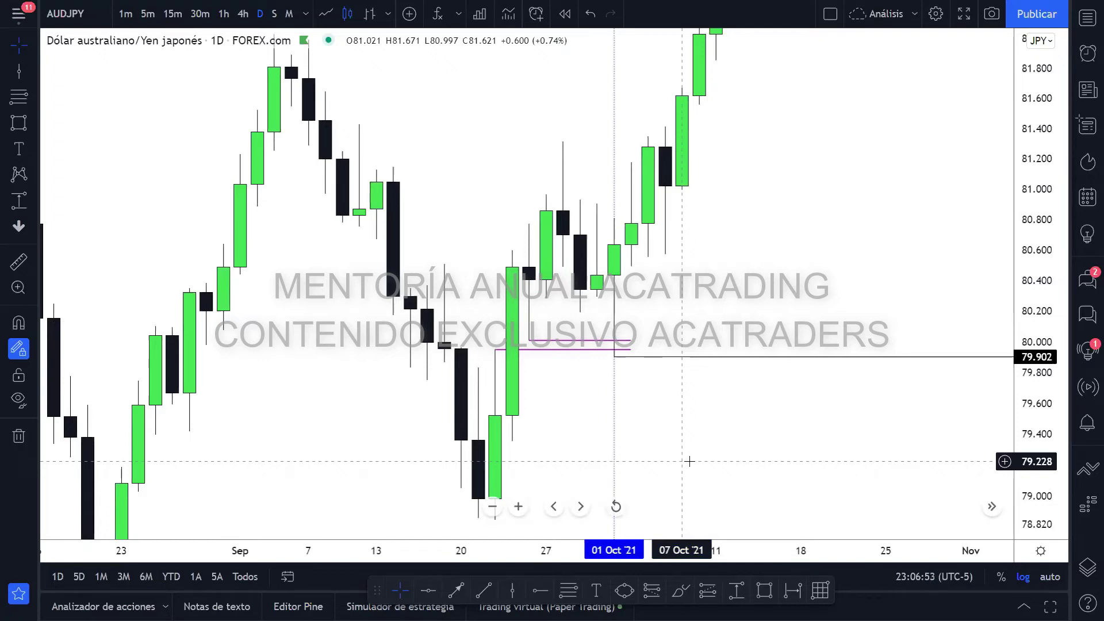
- Replace the lower magenta trend line with a horizontal ray from the 22 September high at 79.948
{"action": "right_click", "coordinate": [684, 248]}
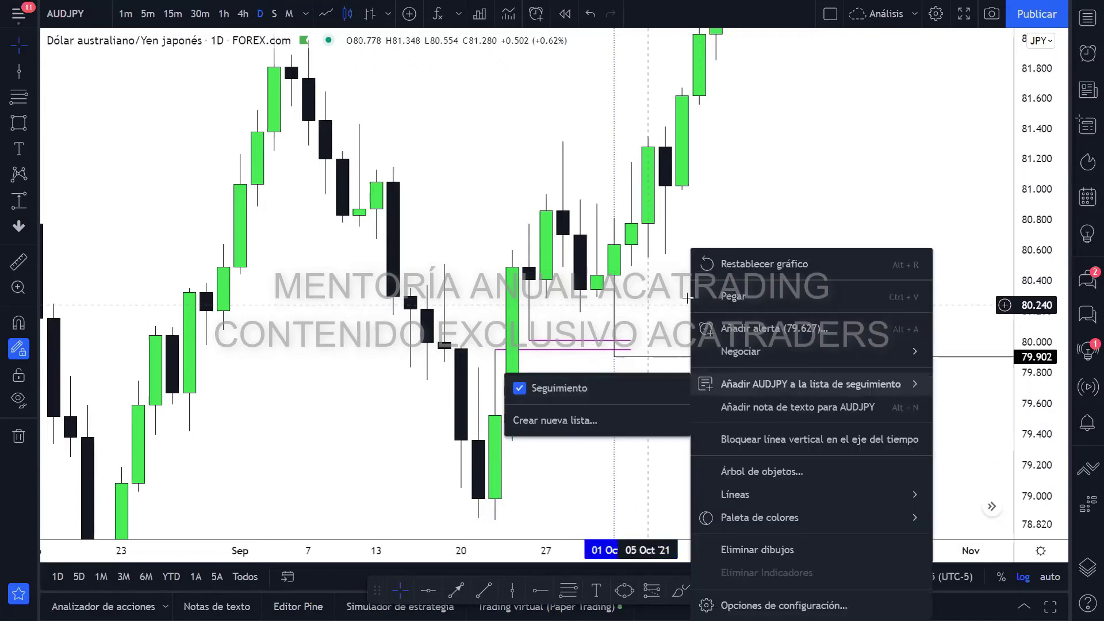
{"action": "left_click", "coordinate": [649, 288]}
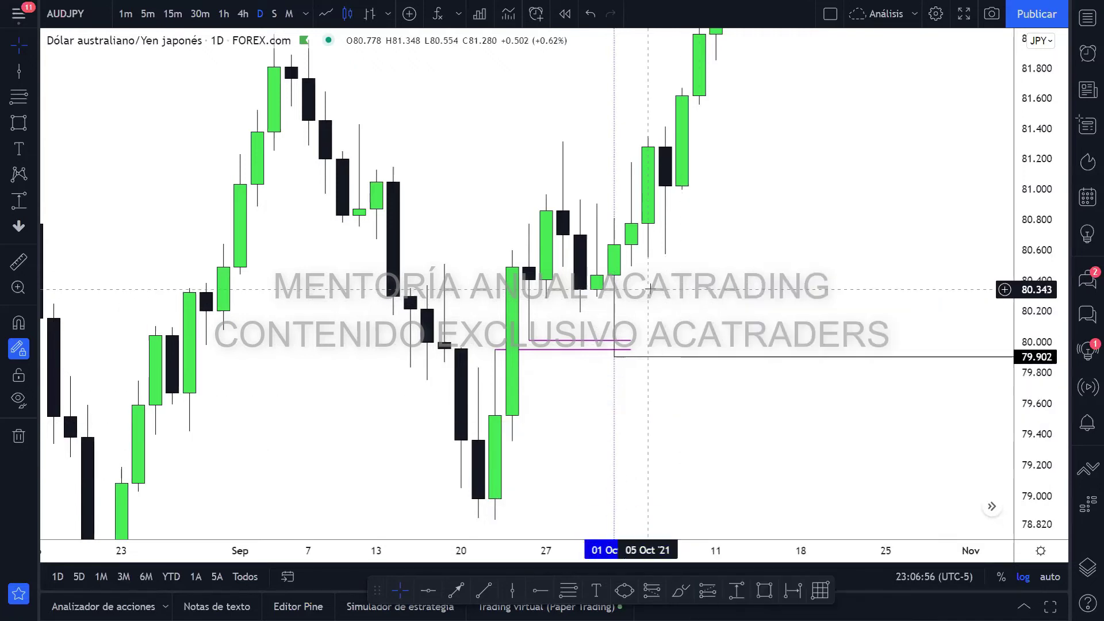
{"action": "left_click", "coordinate": [496, 350]}
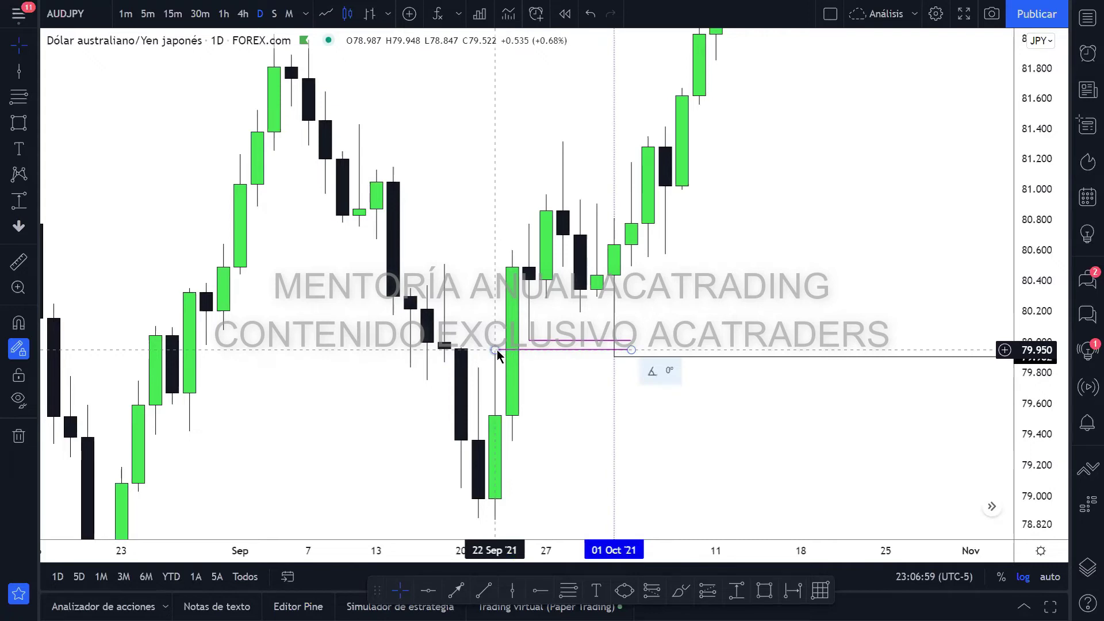
{"action": "key", "text": "Escape"}
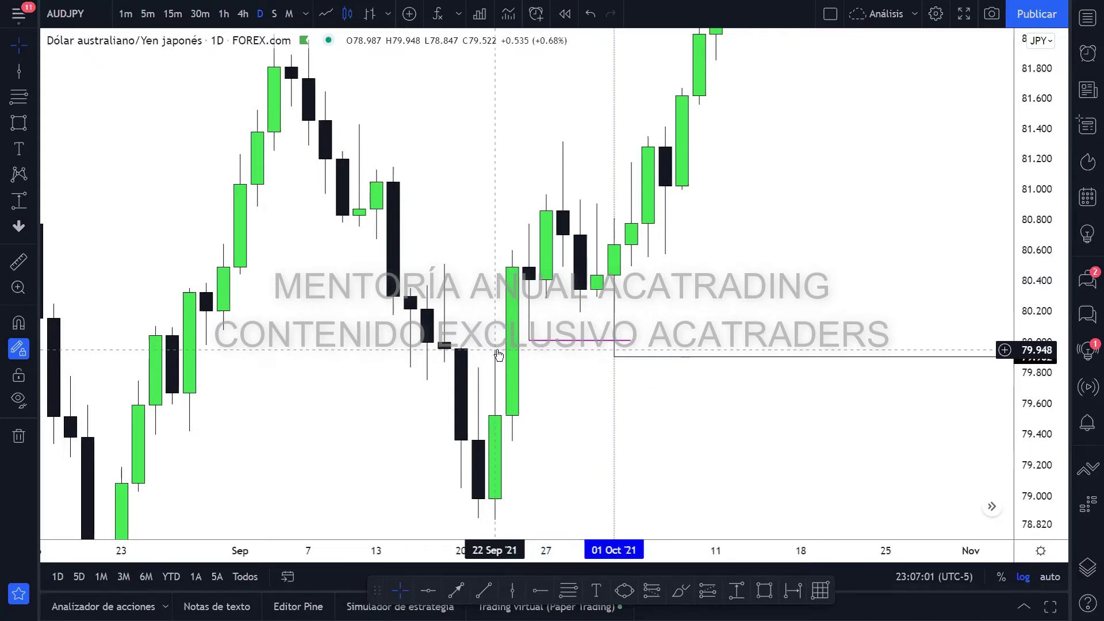
{"action": "left_click", "coordinate": [531, 590]}
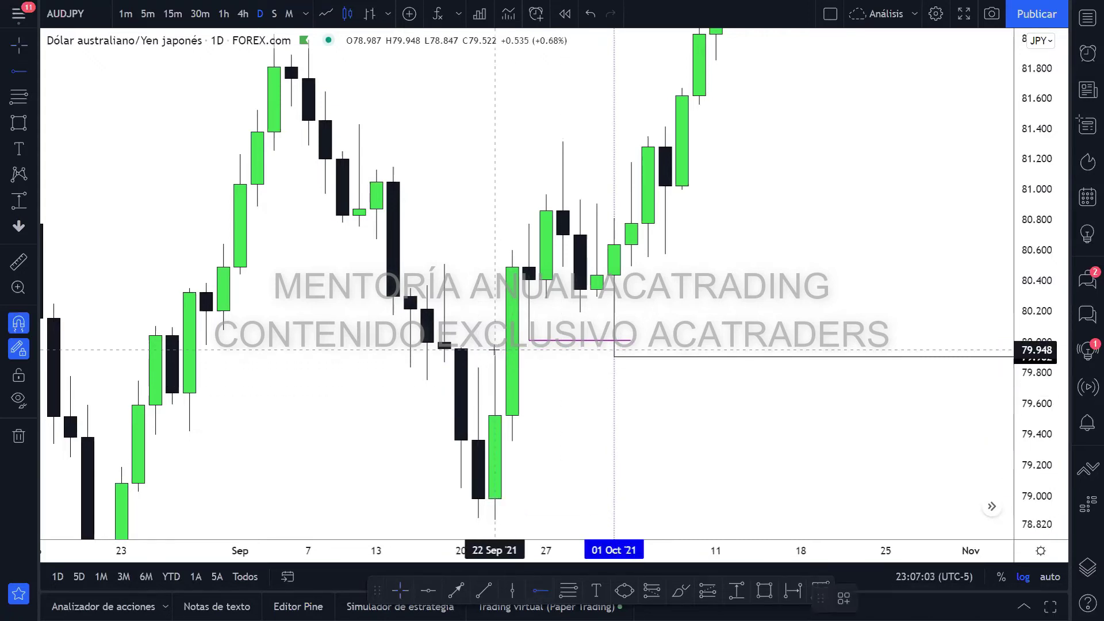
{"action": "left_click", "coordinate": [496, 351]}
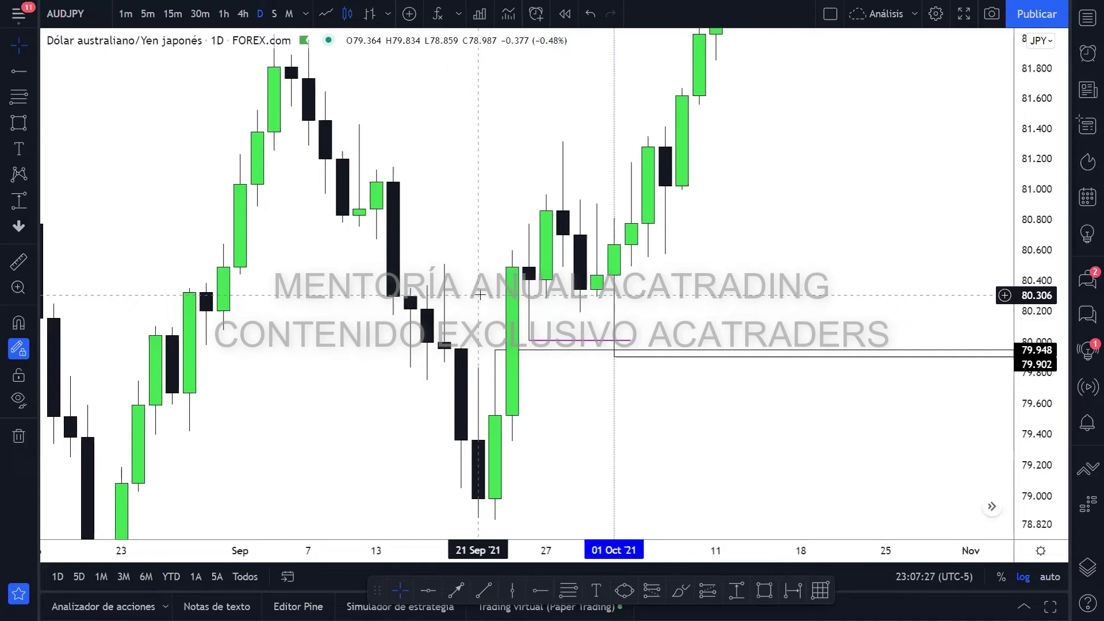
- Color the horizontal ray at 79.948 magenta
{"action": "right_click", "coordinate": [480, 268]}
{"action": "key", "text": "Escape"}
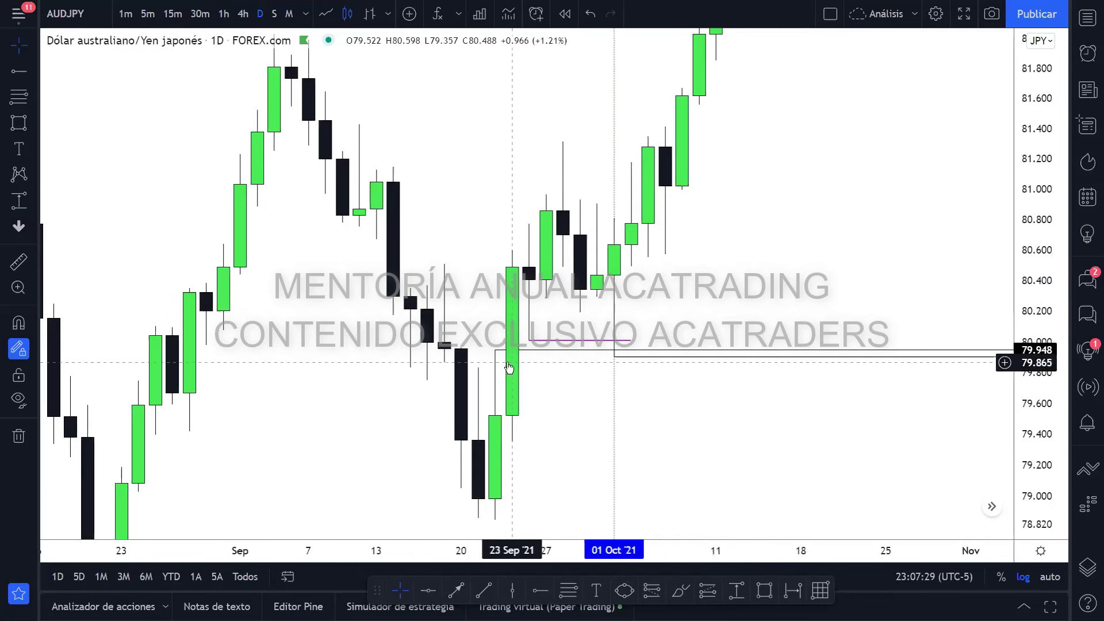
{"action": "left_click", "coordinate": [494, 350]}
{"action": "left_click", "coordinate": [872, 598]}
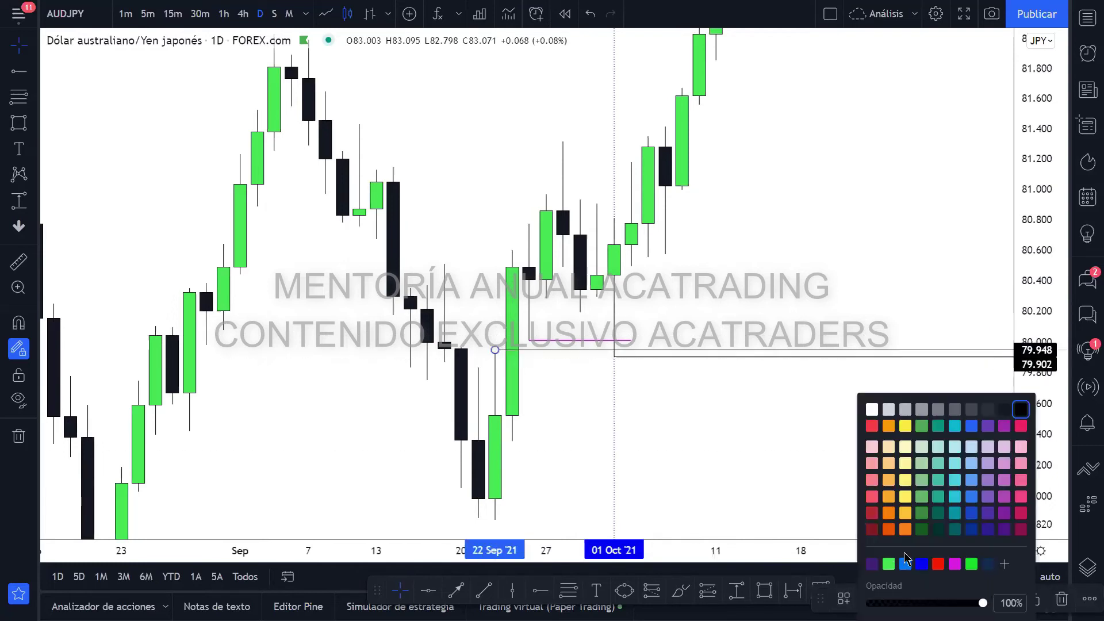
{"action": "left_click", "coordinate": [955, 567]}
{"action": "left_click", "coordinate": [719, 280]}
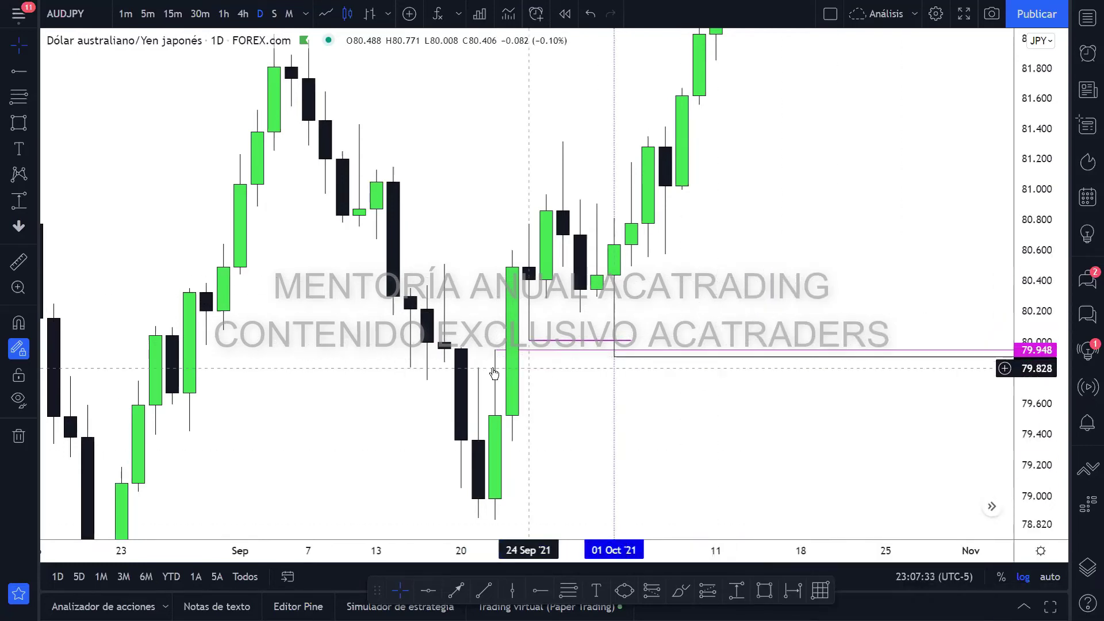
- Switch the chart to the 4-hour timeframe and frame the magenta levels and the 1 October low
{"action": "left_click", "coordinate": [242, 13]}
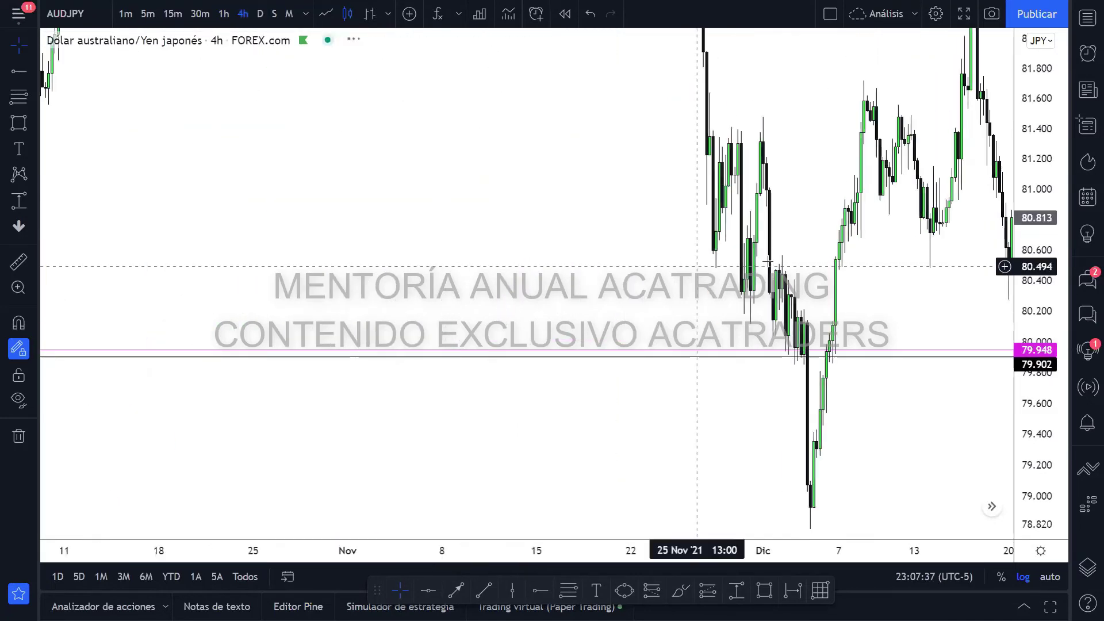
{"action": "left_click_drag", "start_coordinate": [351, 253], "coordinate": [724, 258]}
{"action": "scroll", "coordinate": [669, 328], "scroll_direction": "down", "scroll_amount": 5}
{"action": "scroll", "coordinate": [550, 267], "scroll_direction": "up", "scroll_amount": 2}
{"action": "left_click_drag", "start_coordinate": [550, 267], "coordinate": [891, 256]}
{"action": "scroll", "coordinate": [882, 253], "scroll_direction": "up", "scroll_amount": 6}
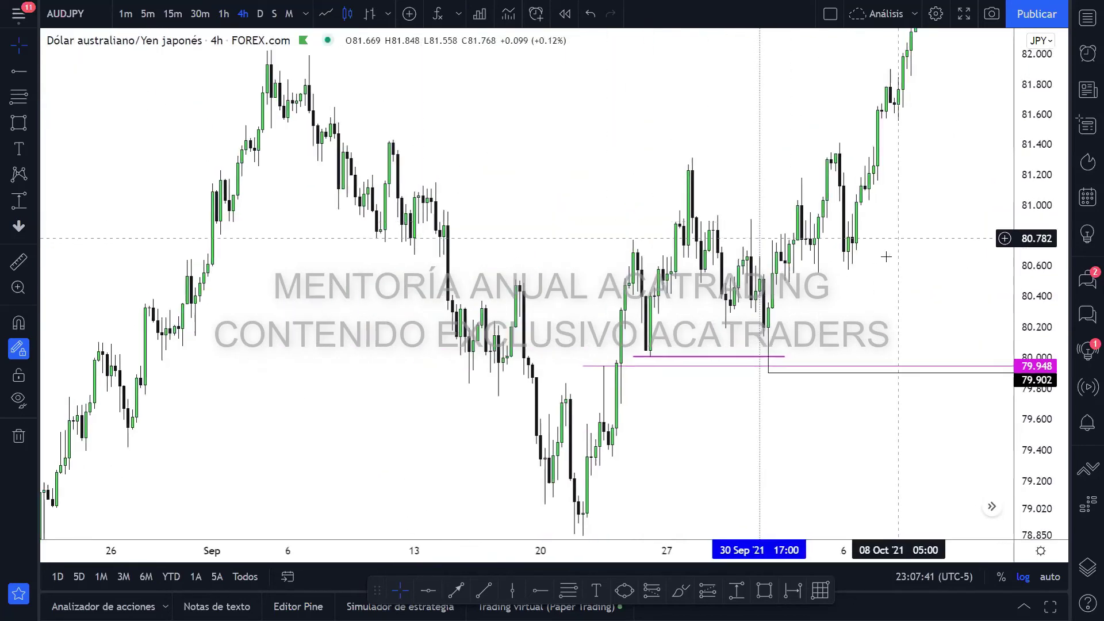
{"action": "left_click_drag", "start_coordinate": [563, 282], "coordinate": [571, 285]}
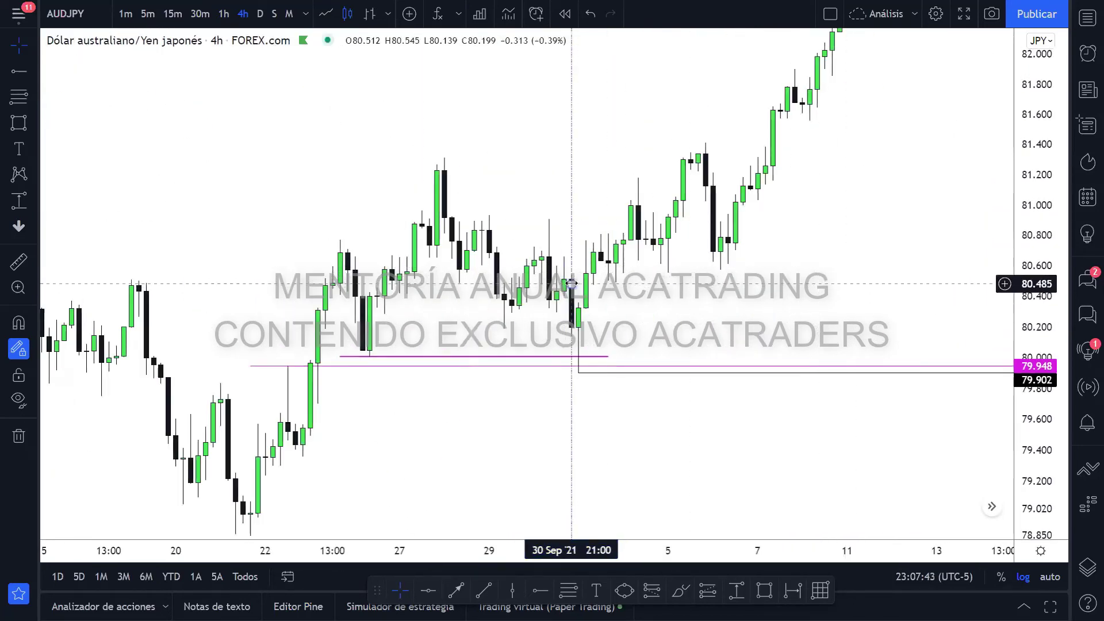
{"action": "left_click_drag", "start_coordinate": [654, 325], "coordinate": [632, 276]}
{"action": "left_click_drag", "start_coordinate": [549, 278], "coordinate": [556, 281]}
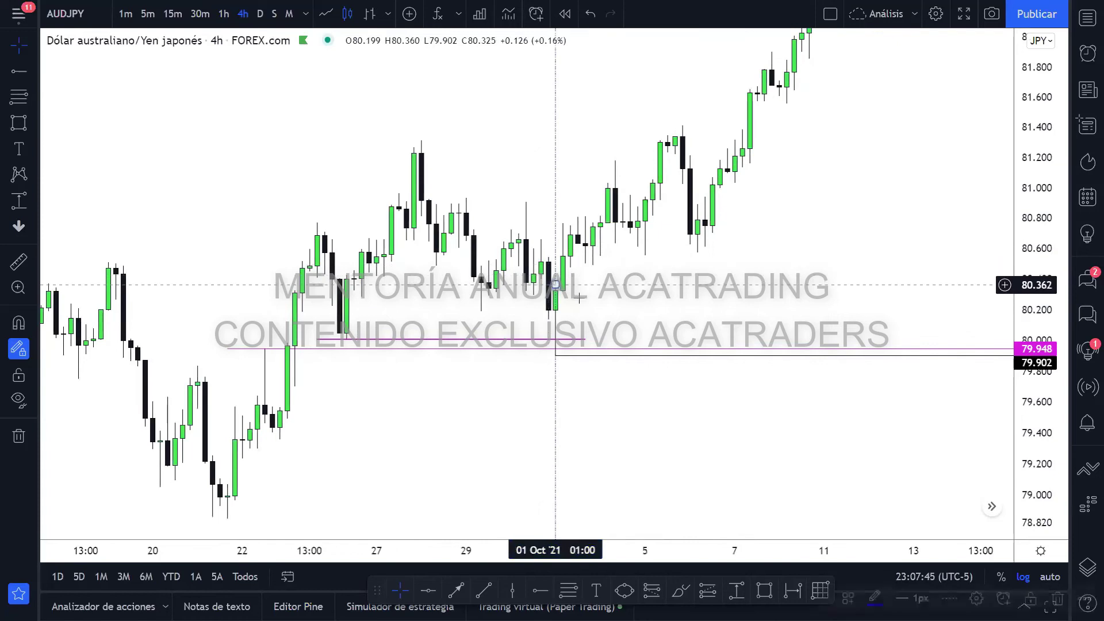
{"action": "left_click_drag", "start_coordinate": [635, 269], "coordinate": [636, 262]}
- Move the starts of the 79.948 ray and the upper magenta line onto the candle wicks that form those levels
{"action": "left_click", "coordinate": [231, 310]}
{"action": "left_click_drag", "start_coordinate": [231, 310], "coordinate": [268, 311]}
{"action": "left_click_drag", "start_coordinate": [432, 400], "coordinate": [431, 411]}
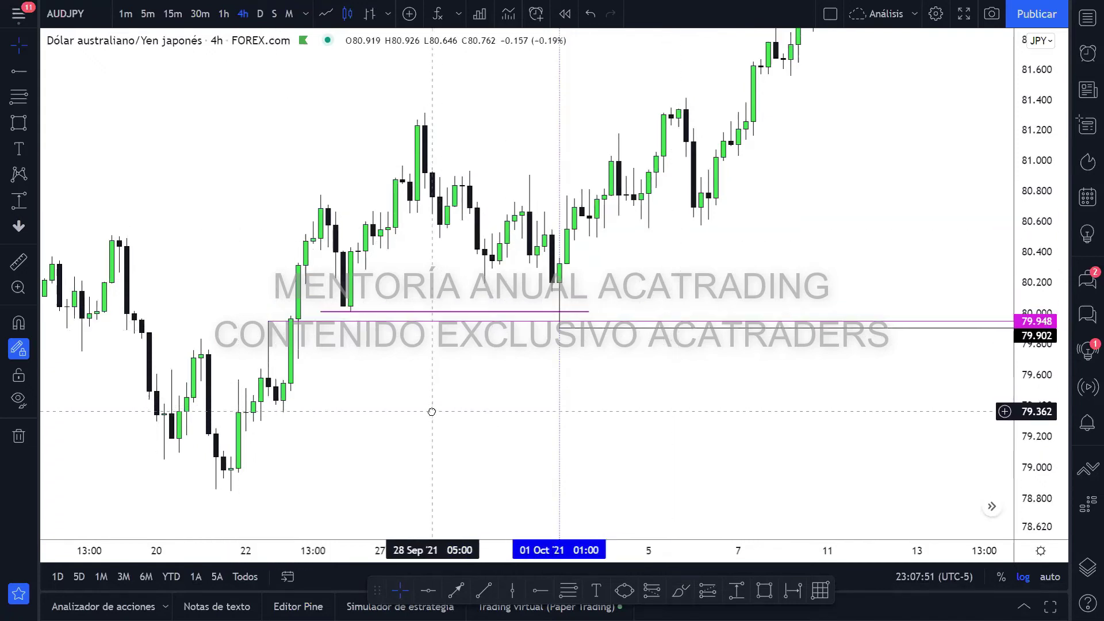
{"action": "left_click_drag", "start_coordinate": [320, 311], "coordinate": [352, 314]}
{"action": "left_click_drag", "start_coordinate": [405, 374], "coordinate": [409, 396]}
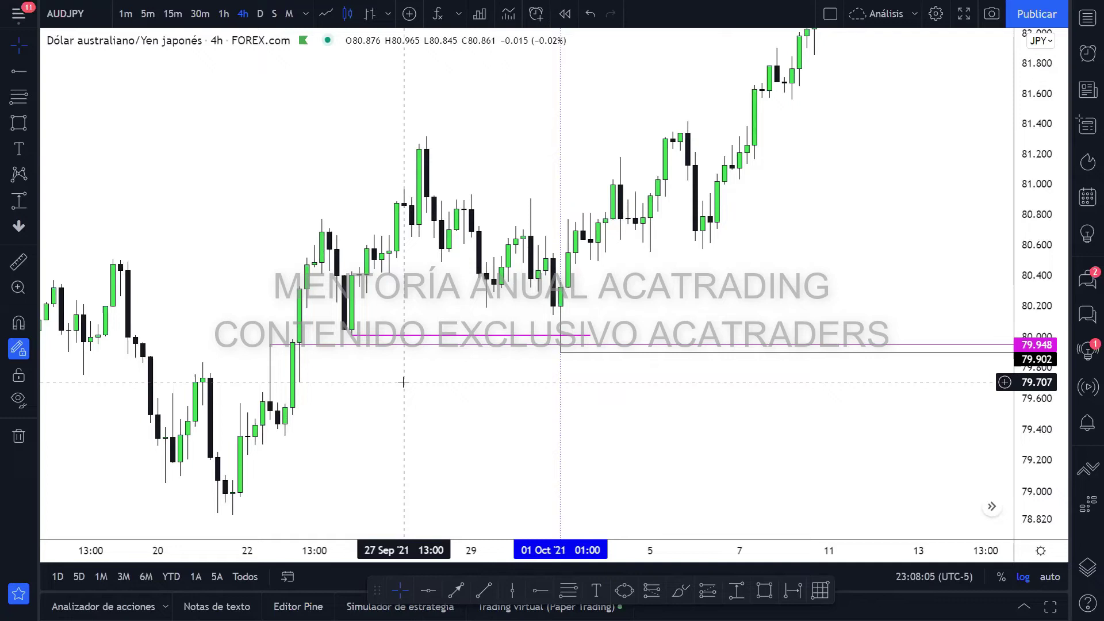
- Try the magenta ray at the 23 September candle's high of 79.983, and return it to the 22 September wick at 79.948
{"action": "left_click", "coordinate": [293, 345]}
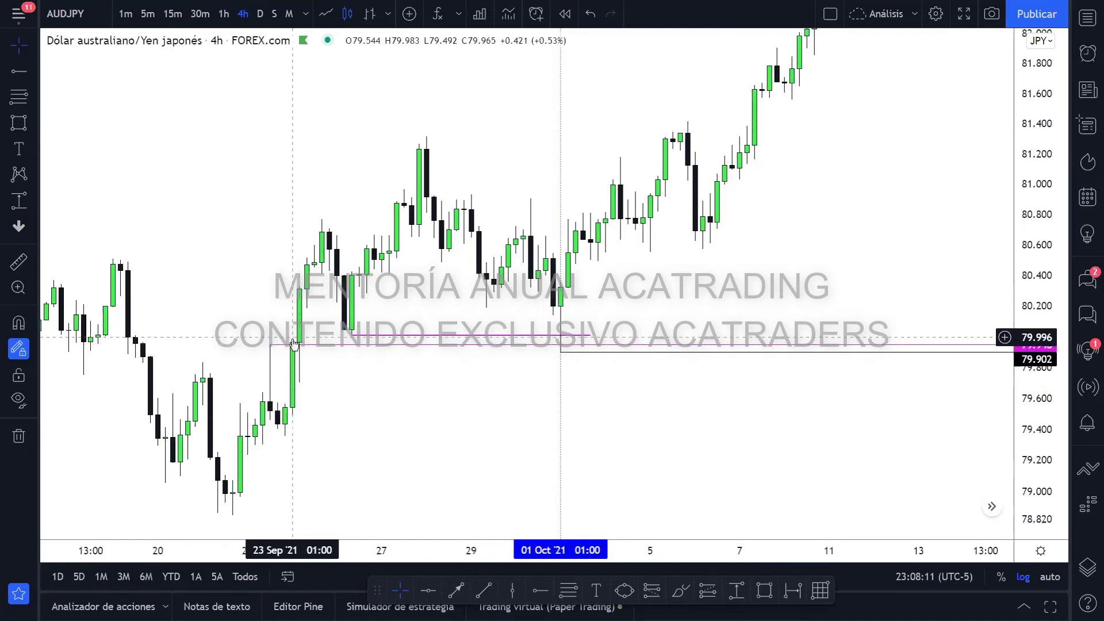
{"action": "left_click_drag", "start_coordinate": [280, 349], "coordinate": [288, 374]}
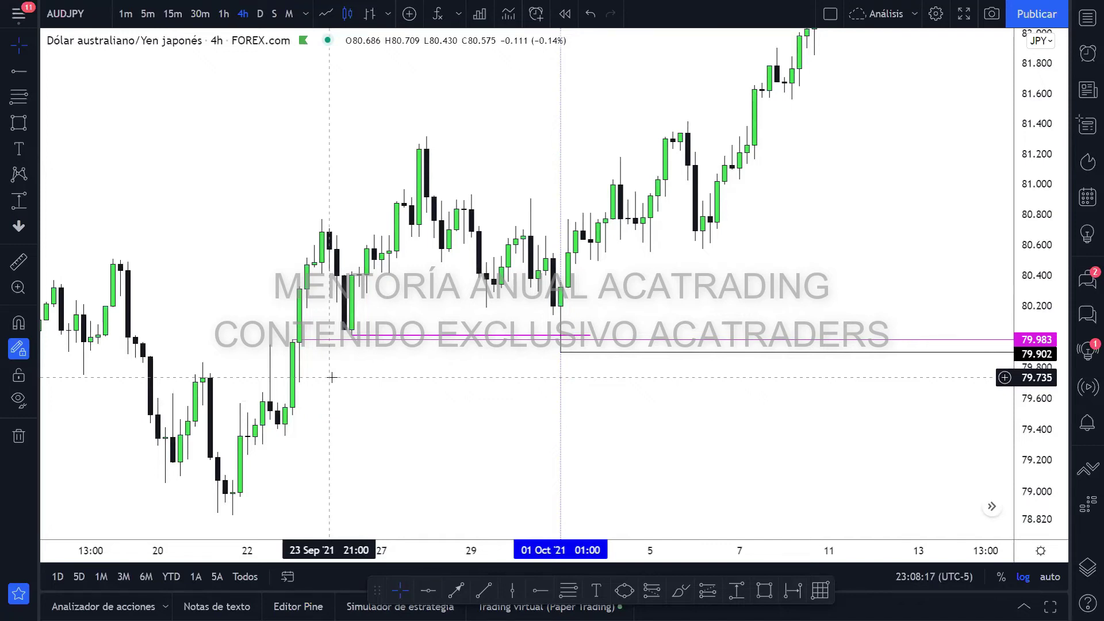
{"action": "mouse_move", "coordinate": [291, 339]}
{"action": "left_mouse_down"}
{"action": "mouse_move", "coordinate": [271, 403]}
{"action": "mouse_move", "coordinate": [271, 345]}
{"action": "left_mouse_up"}
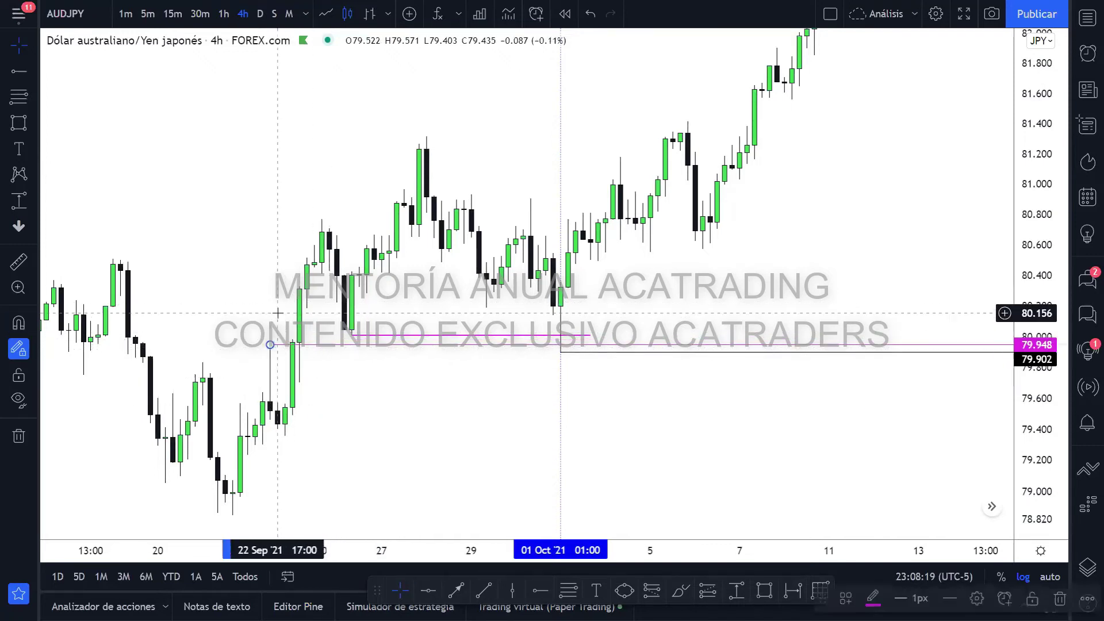
{"action": "left_click", "coordinate": [264, 276]}
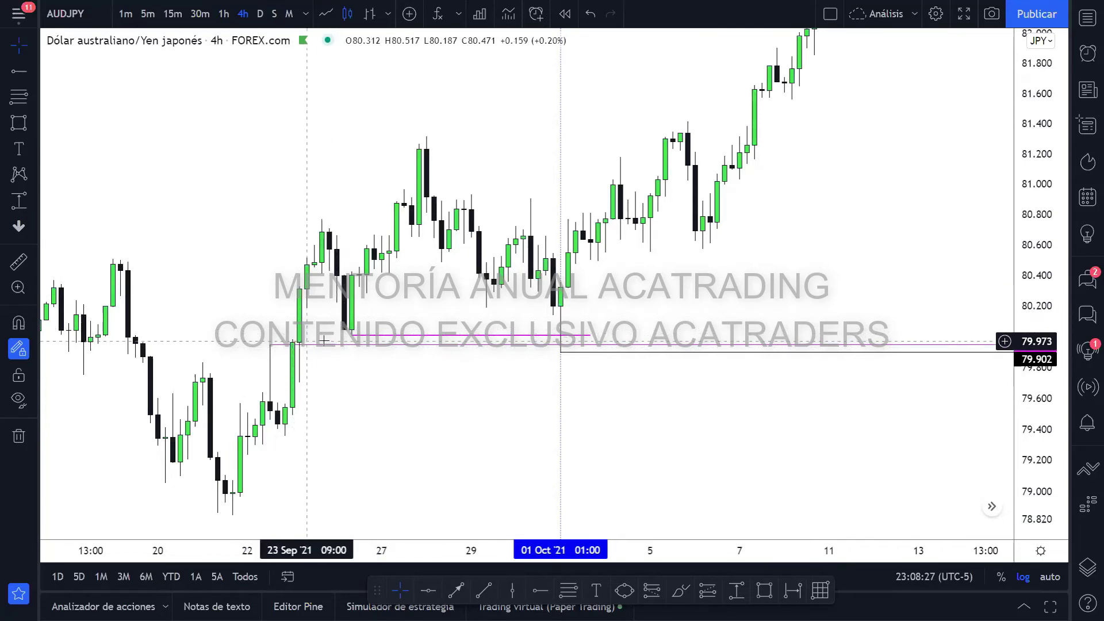
{"action": "left_click", "coordinate": [349, 338]}
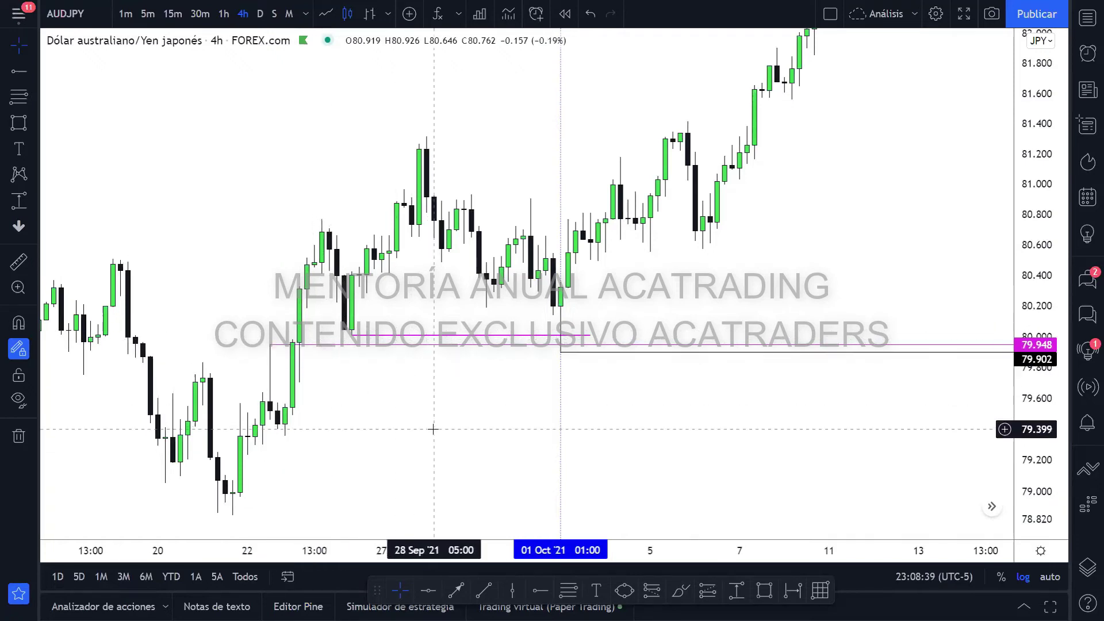
- Mark the 21 September low at 78.847 and the 28 September high at 81.314 with black horizontal rays
{"action": "left_click_drag", "start_coordinate": [433, 429], "coordinate": [354, 430]}
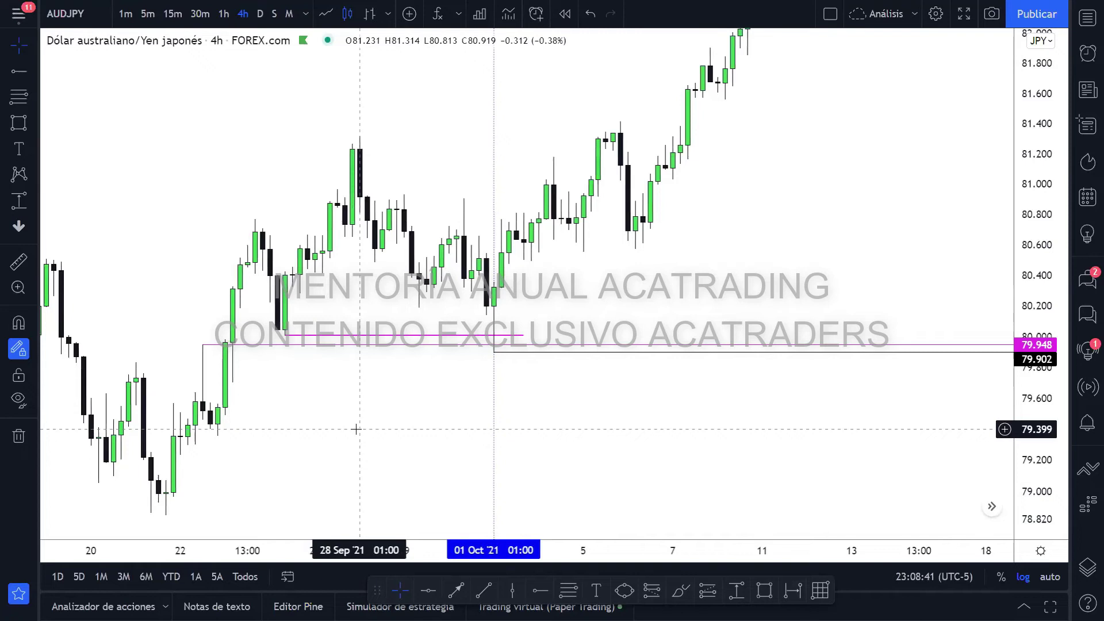
{"action": "scroll", "coordinate": [357, 428], "scroll_direction": "down", "scroll_amount": 1}
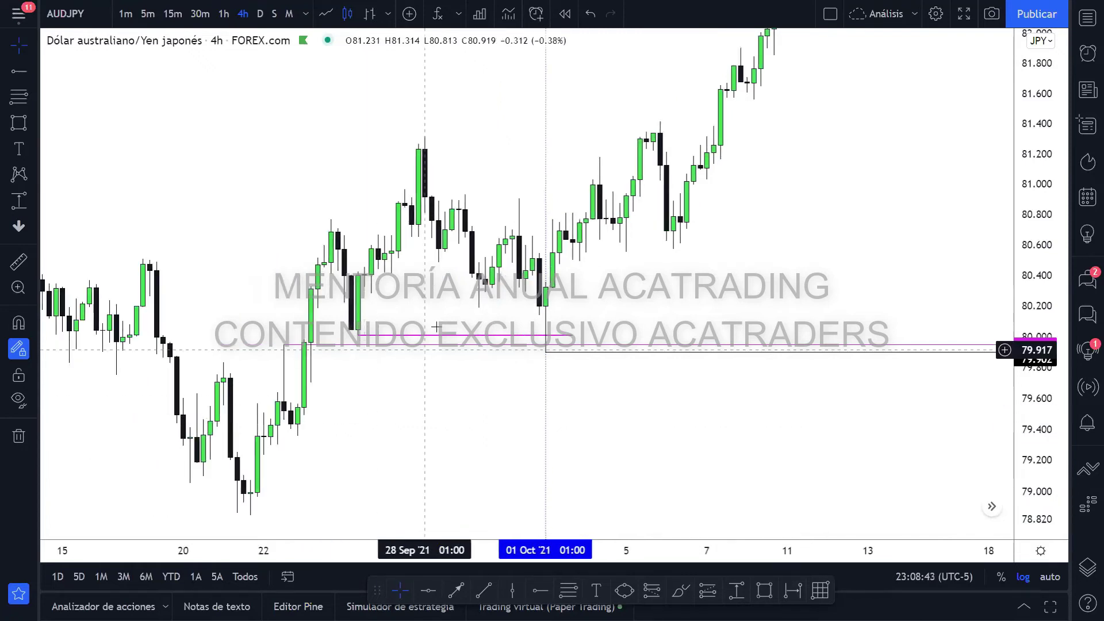
{"action": "left_click", "coordinate": [540, 590]}
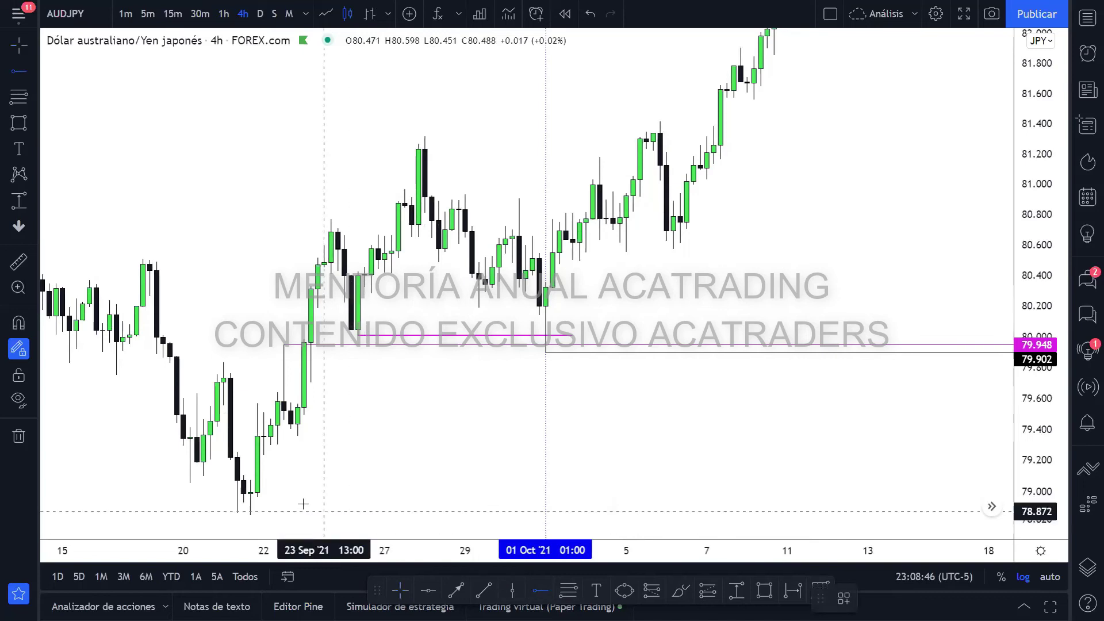
{"action": "left_click", "coordinate": [250, 515]}
{"action": "left_click", "coordinate": [871, 598]}
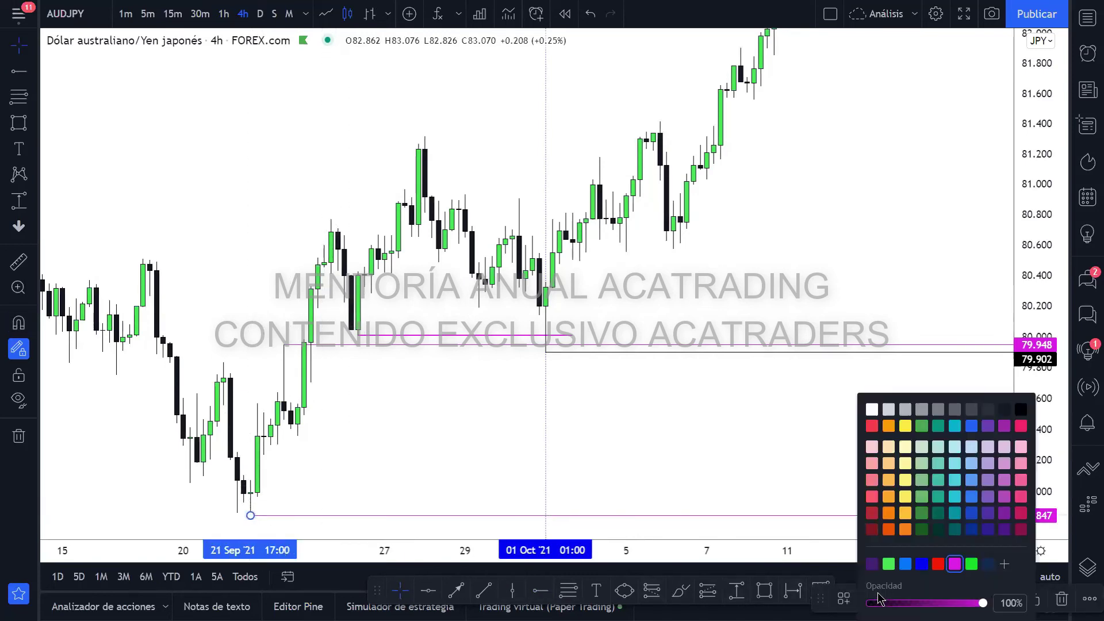
{"action": "left_click", "coordinate": [1020, 413]}
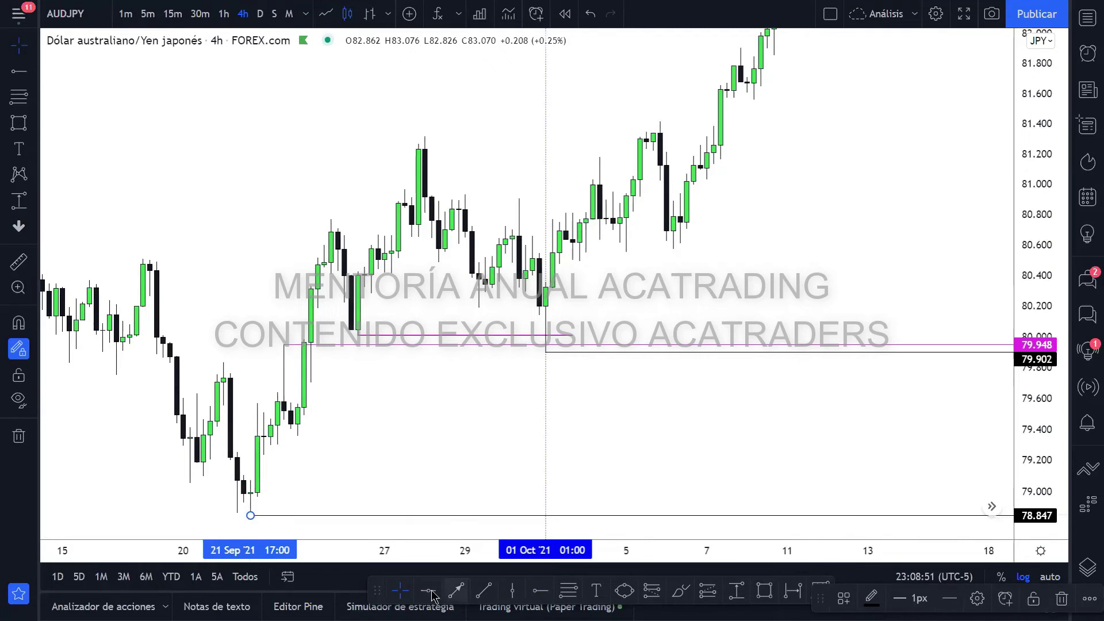
{"action": "left_click", "coordinate": [541, 590]}
{"action": "left_click", "coordinate": [427, 141]}
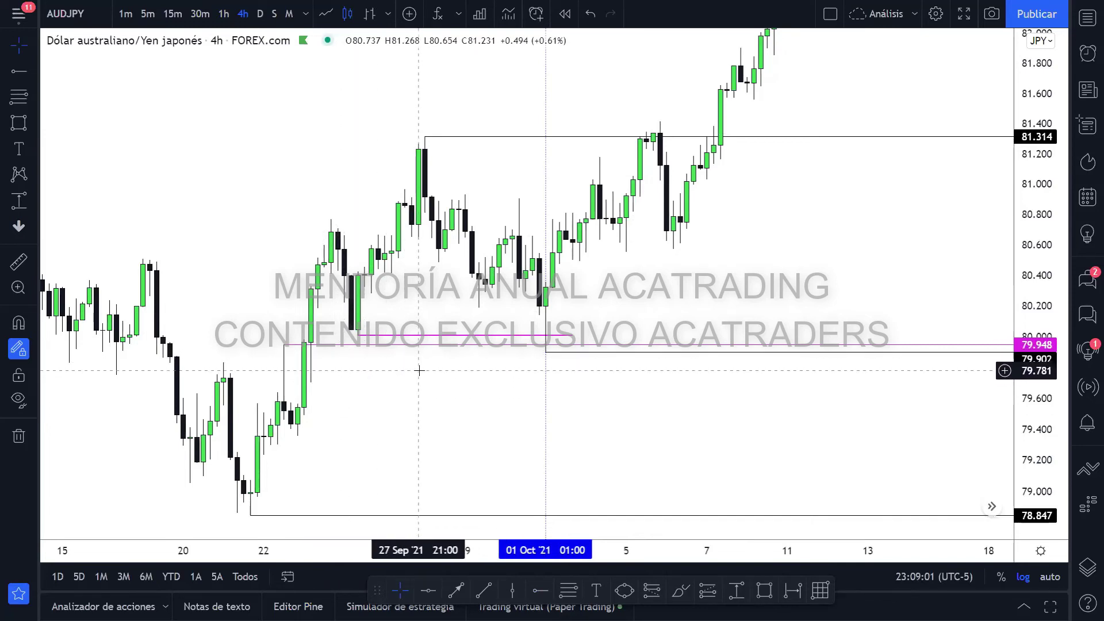
- Check the swing from the 21 September low to the 28 September high with a Fibonacci retracement, and delete the retracement
{"action": "scroll", "coordinate": [423, 380], "scroll_direction": "right", "scroll_amount": 2}
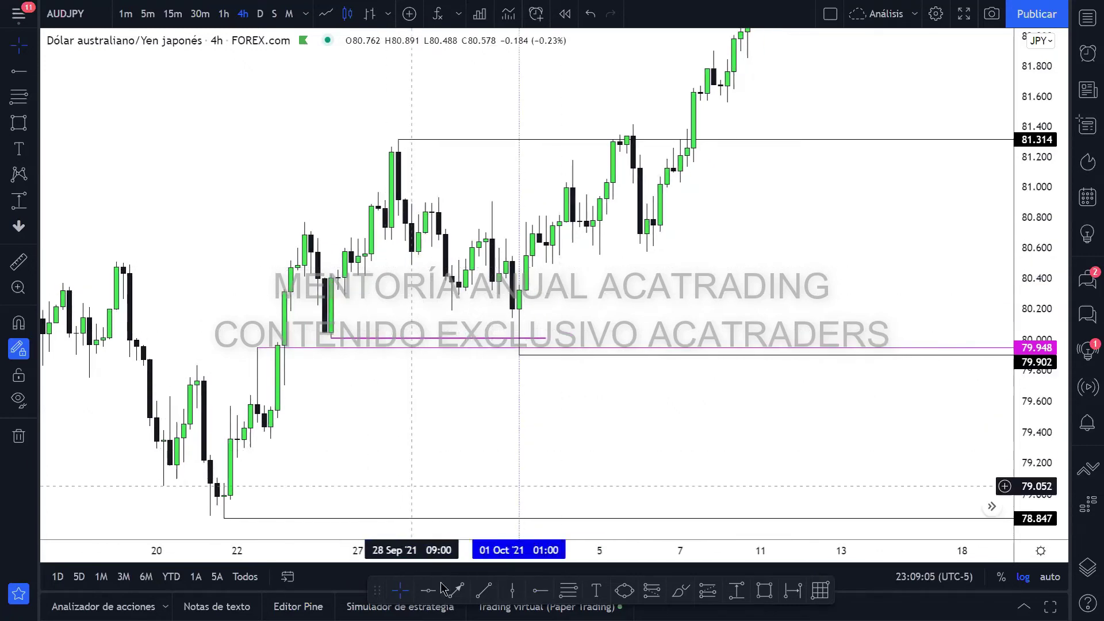
{"action": "left_click", "coordinate": [568, 590]}
{"action": "left_click", "coordinate": [224, 518]}
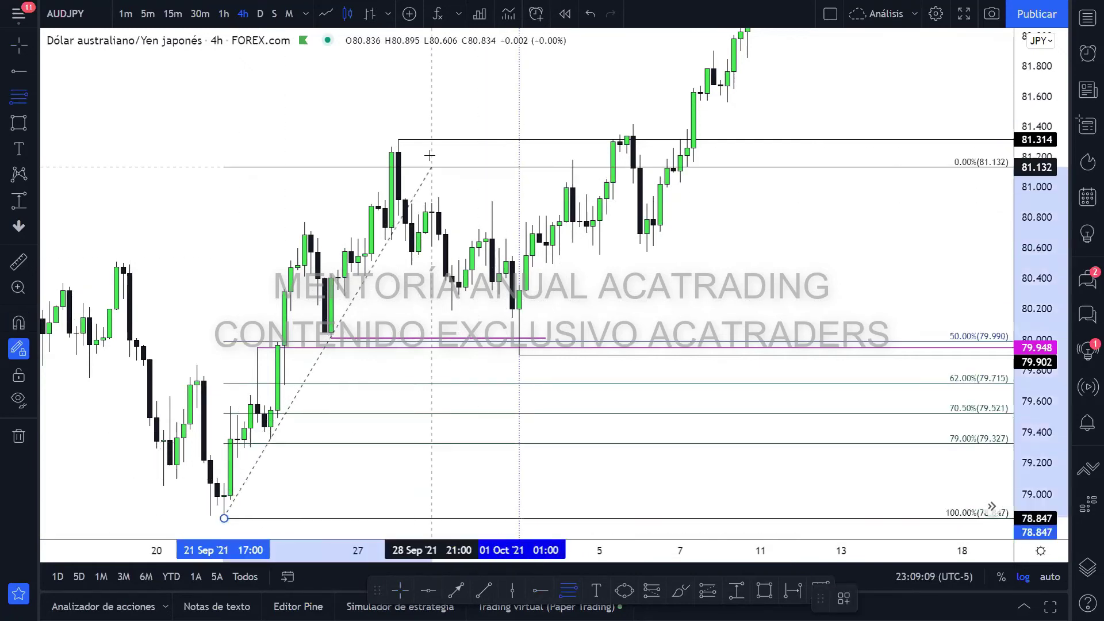
{"action": "left_click", "coordinate": [396, 140]}
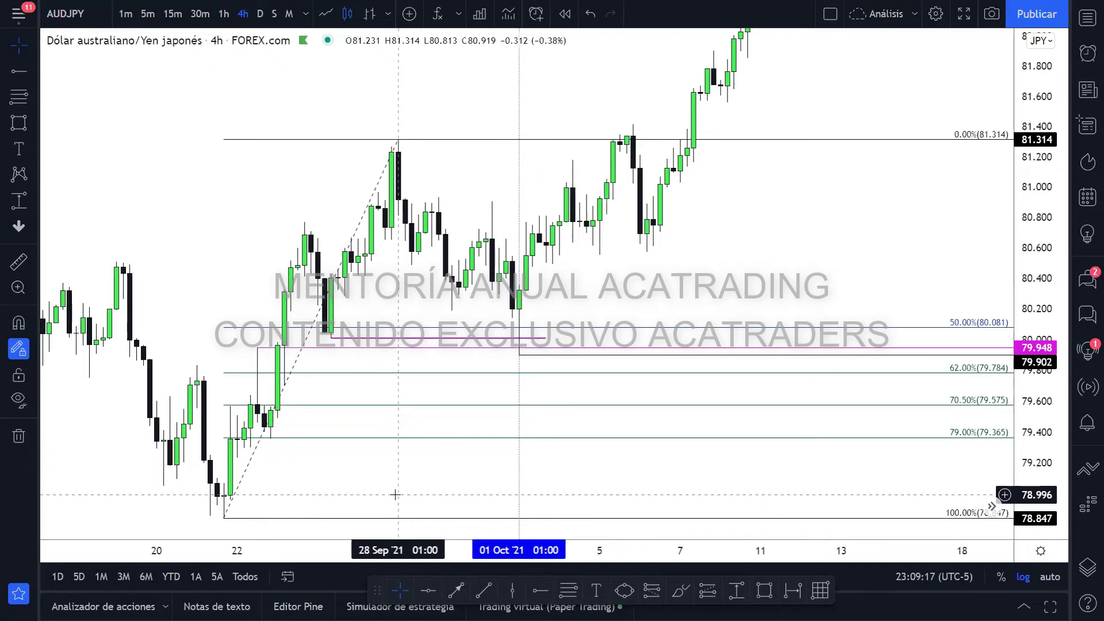
{"action": "left_click", "coordinate": [226, 518]}
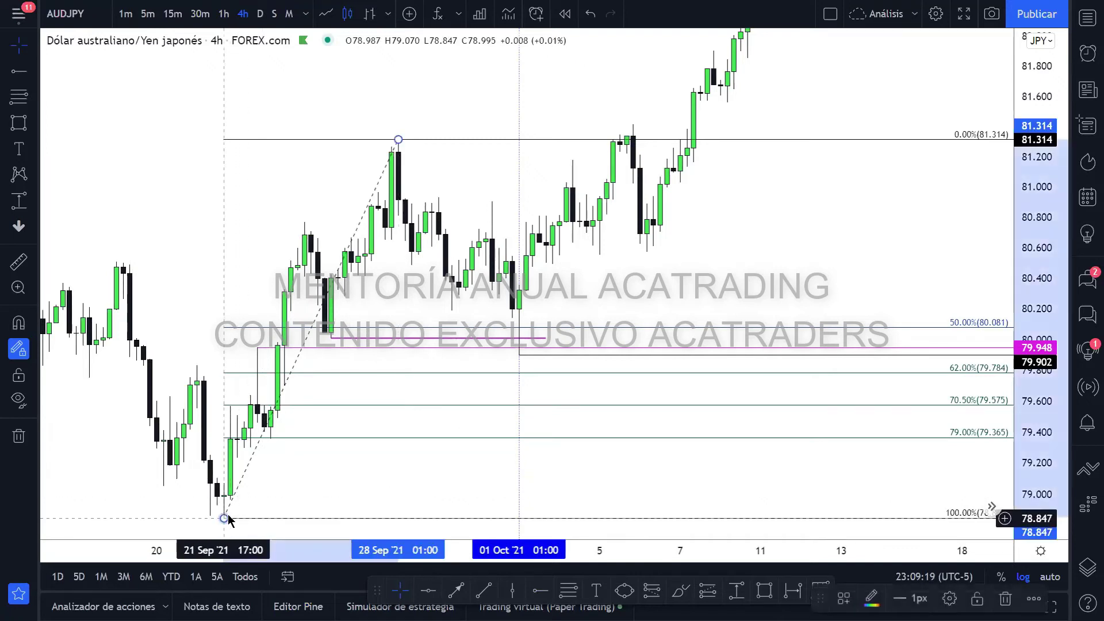
{"action": "key", "text": "Delete"}
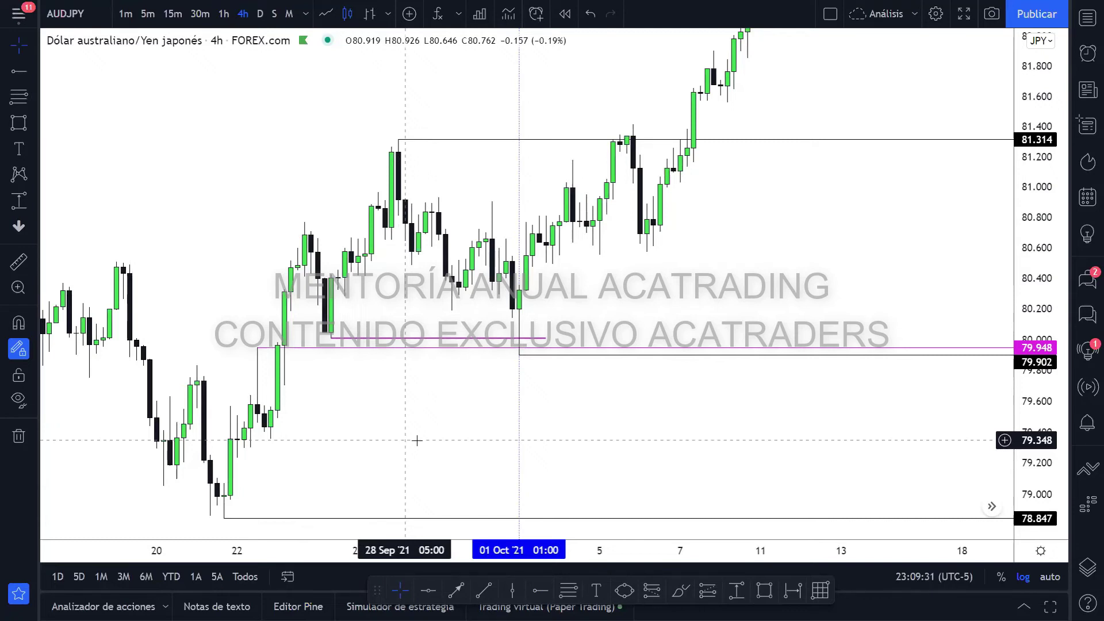
{"action": "right_click", "coordinate": [710, 431]}
{"action": "left_click", "coordinate": [549, 479]}
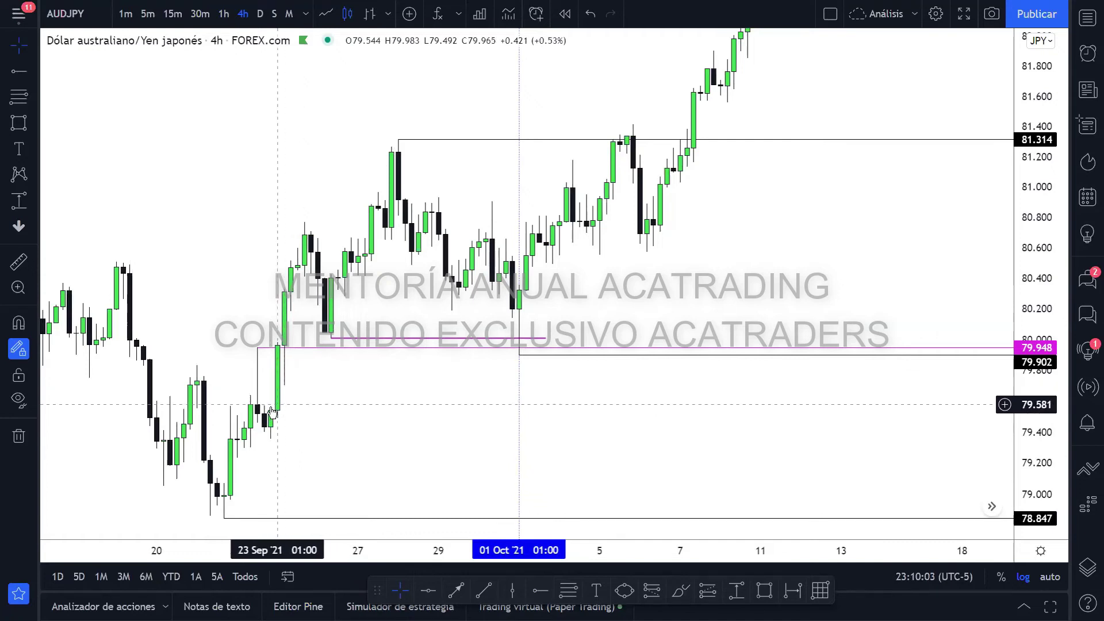
{"action": "left_click", "coordinate": [499, 339]}
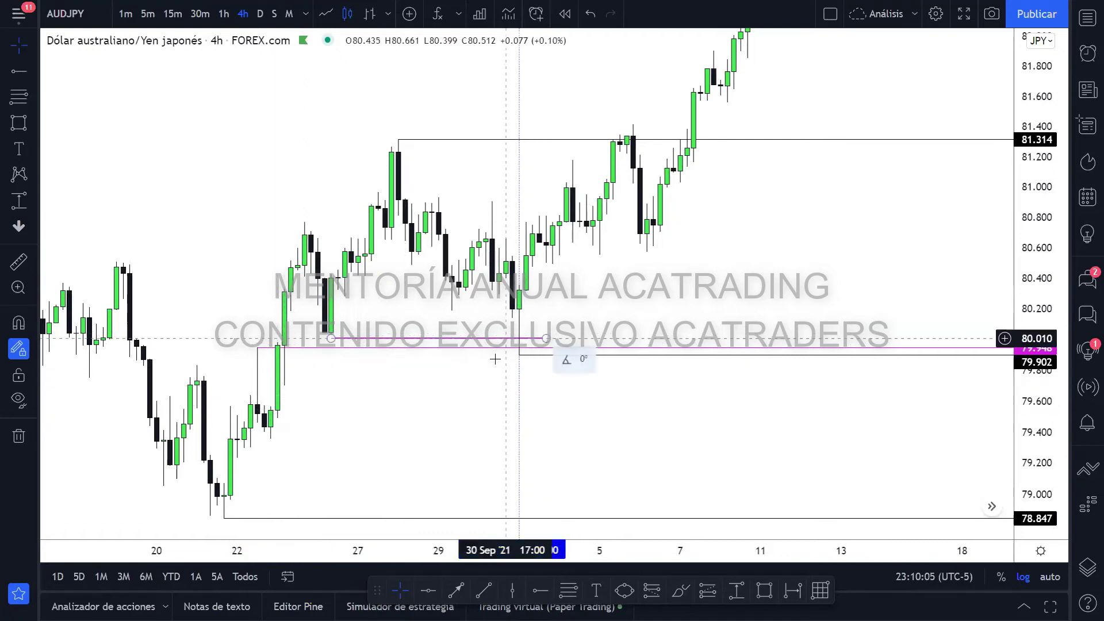
{"action": "left_click", "coordinate": [543, 345]}
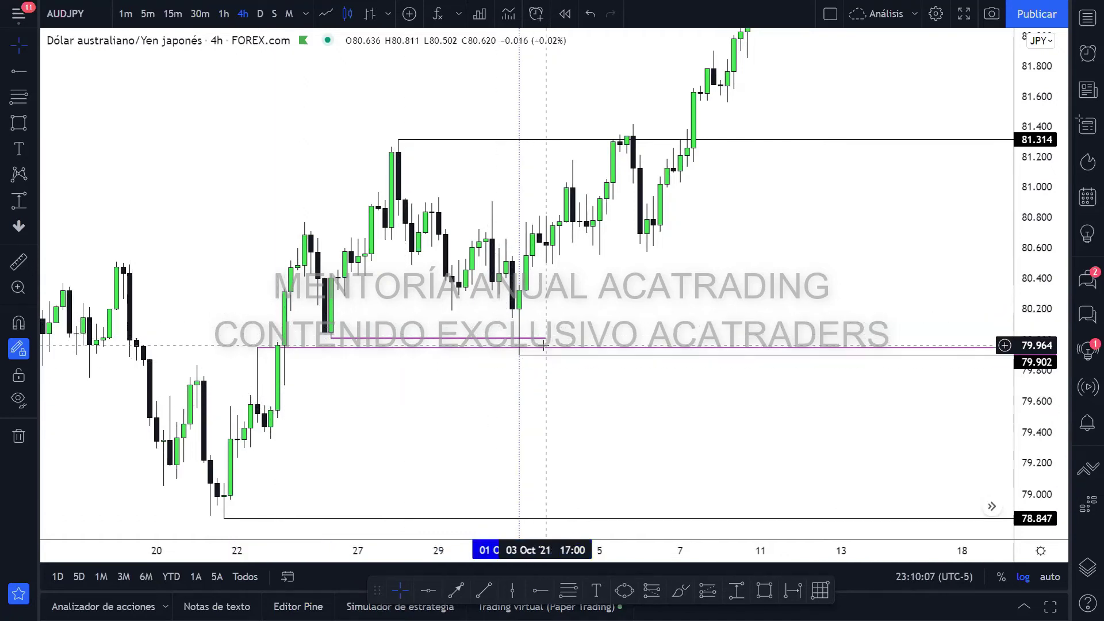
- Draw a purple rectangle over the 24 September bearish candle's body, from about 80.40 down to 80.05, extended to 3 October
{"action": "left_click", "coordinate": [764, 590]}
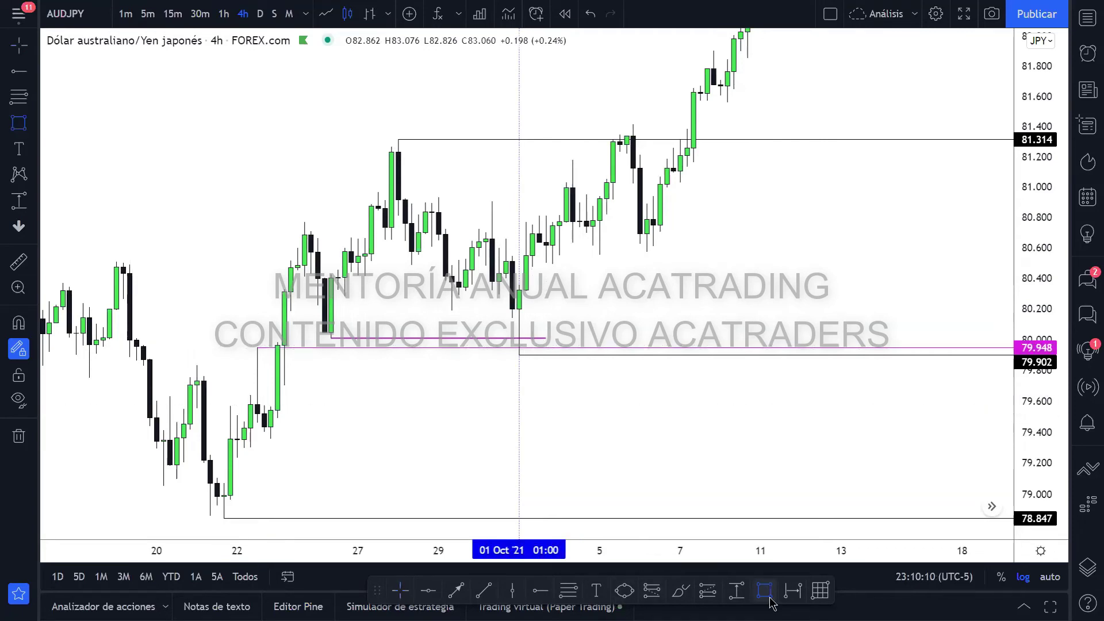
{"action": "left_click", "coordinate": [325, 278]}
{"action": "left_click", "coordinate": [318, 305]}
{"action": "mouse_move", "coordinate": [317, 305]}
{"action": "left_mouse_down"}
{"action": "mouse_move", "coordinate": [326, 332]}
{"action": "mouse_move", "coordinate": [546, 305]}
{"action": "left_mouse_up"}
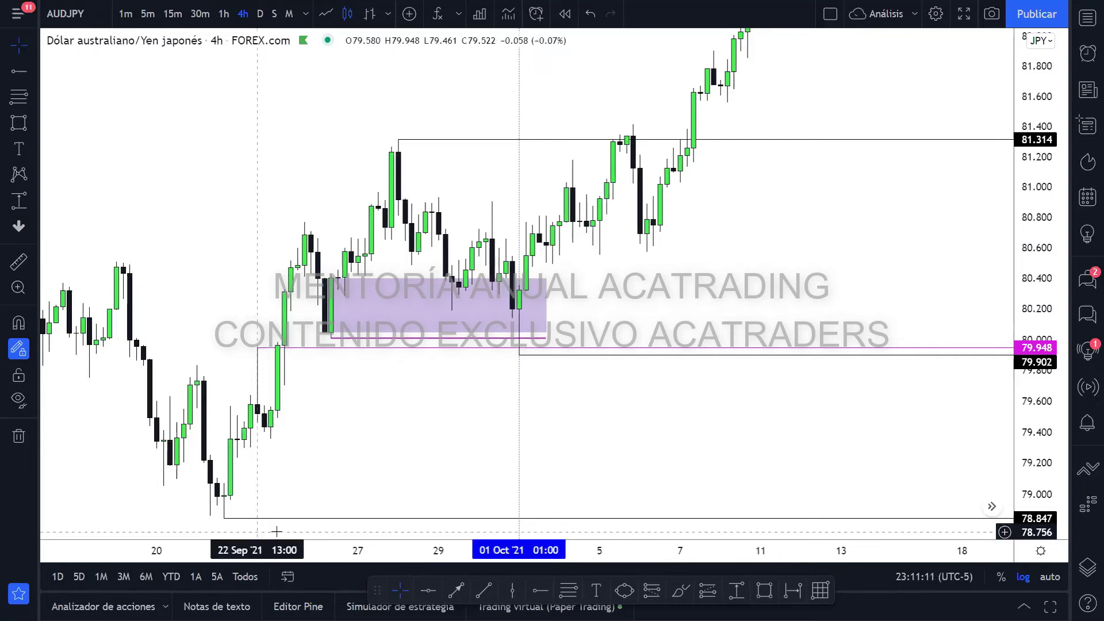
- Draw a Fibonacci retracement over the 24 September bearish candle's body, from 80.047 up to 80.399
{"action": "left_click", "coordinate": [568, 591]}
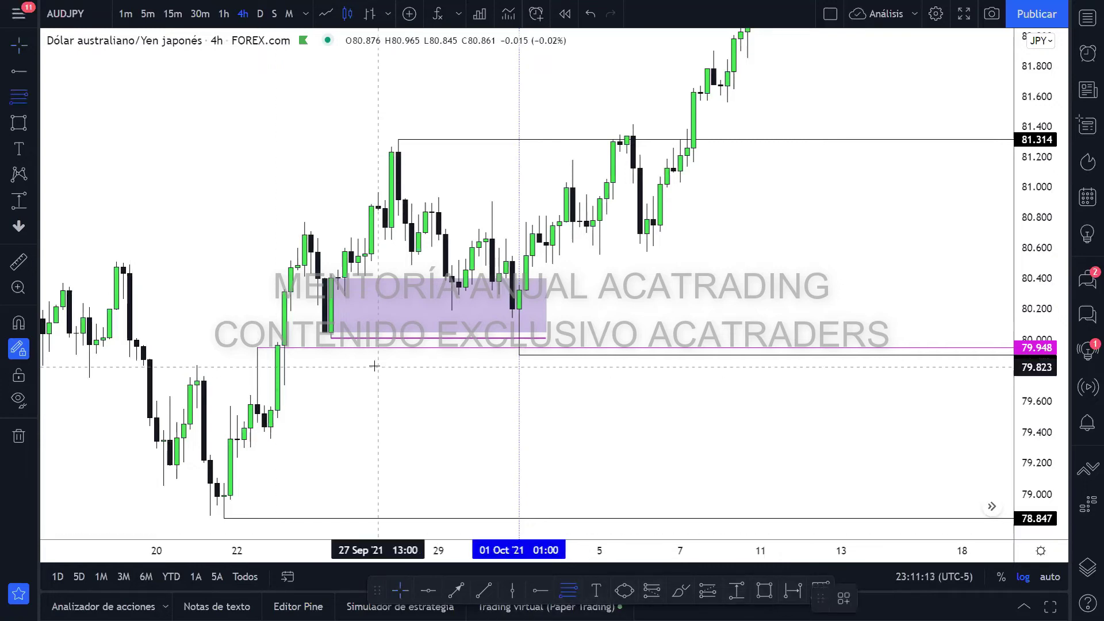
{"action": "left_click", "coordinate": [322, 327]}
{"action": "left_click", "coordinate": [322, 279]}
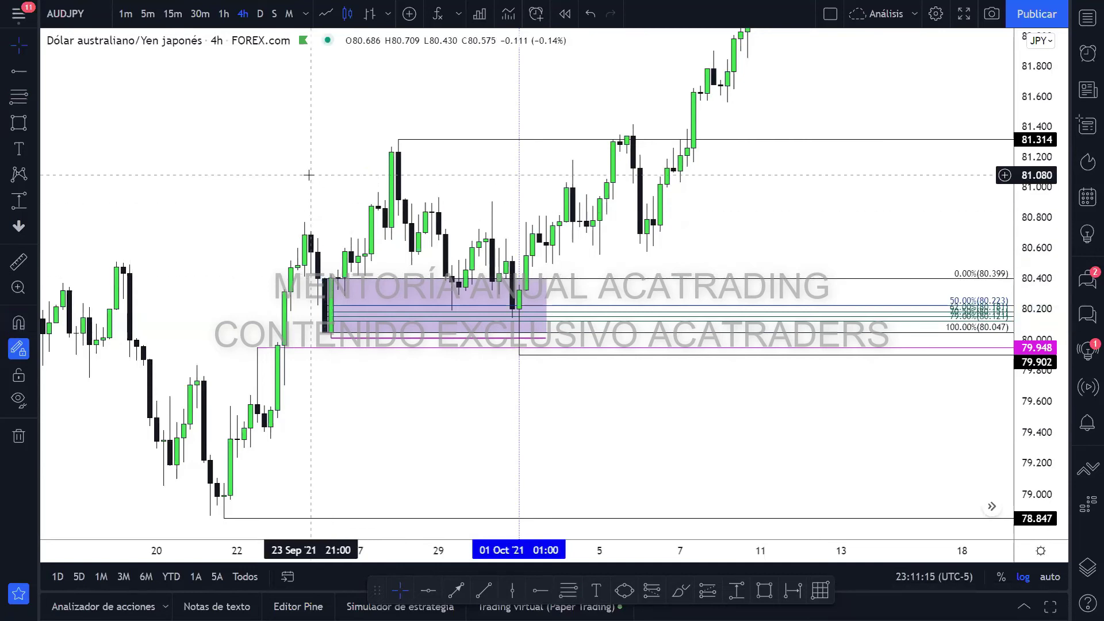
{"action": "left_click", "coordinate": [494, 339]}
{"action": "left_click", "coordinate": [495, 340]}
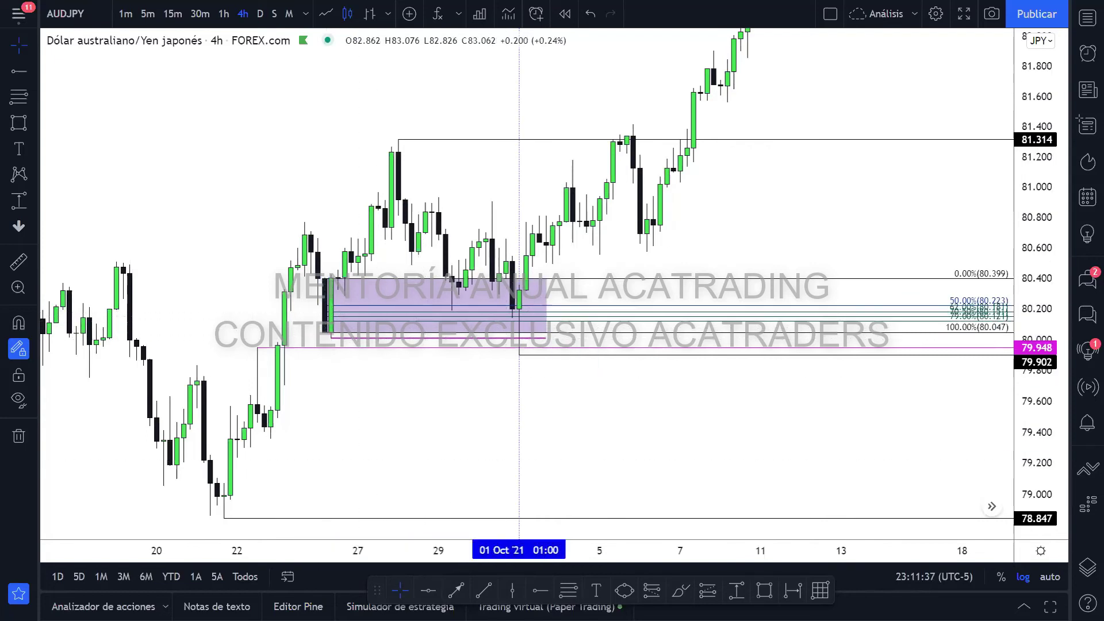
- Draw a trend line along the candle's 50% level at about 80.226, from 24 September to 1 October, and color it blue
{"action": "left_click", "coordinate": [484, 590]}
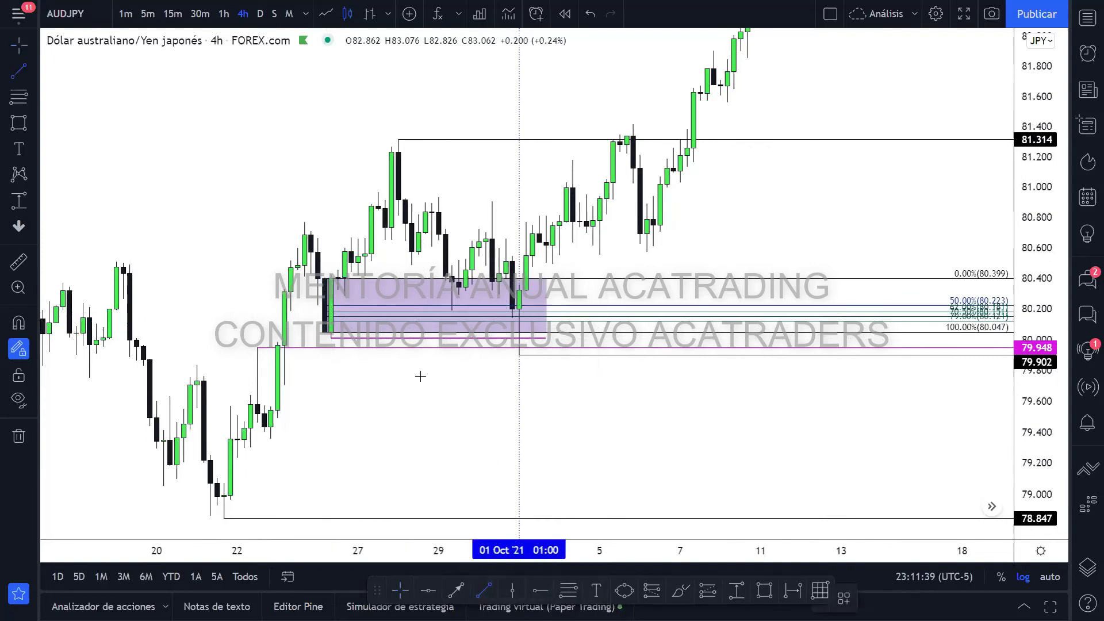
{"action": "left_click", "coordinate": [330, 304]}
{"action": "left_click", "coordinate": [532, 304]}
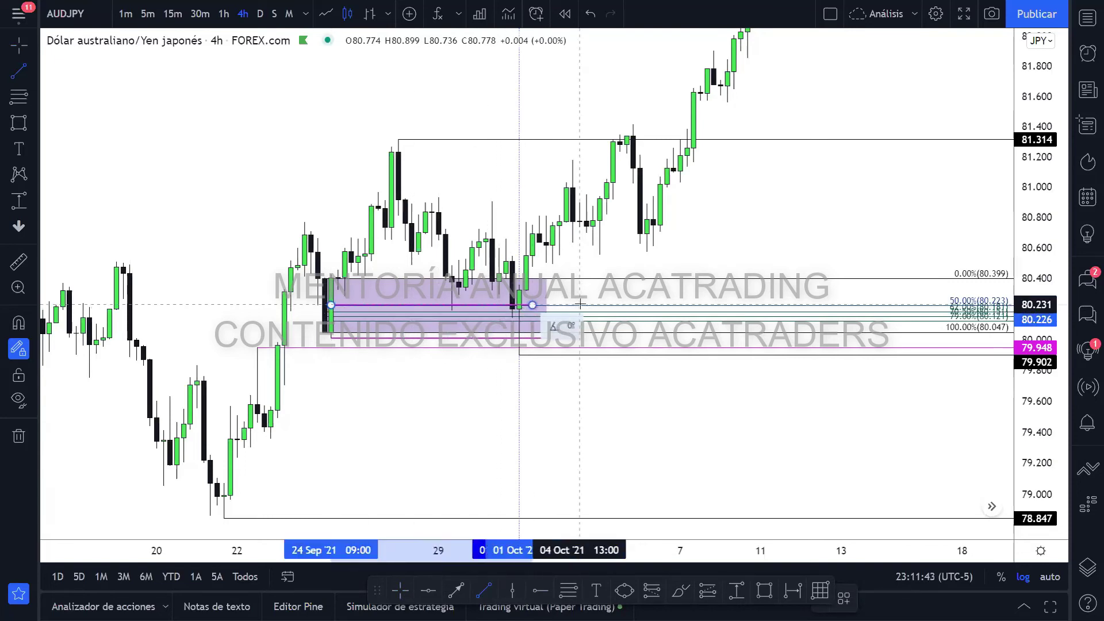
{"action": "left_click", "coordinate": [882, 601]}
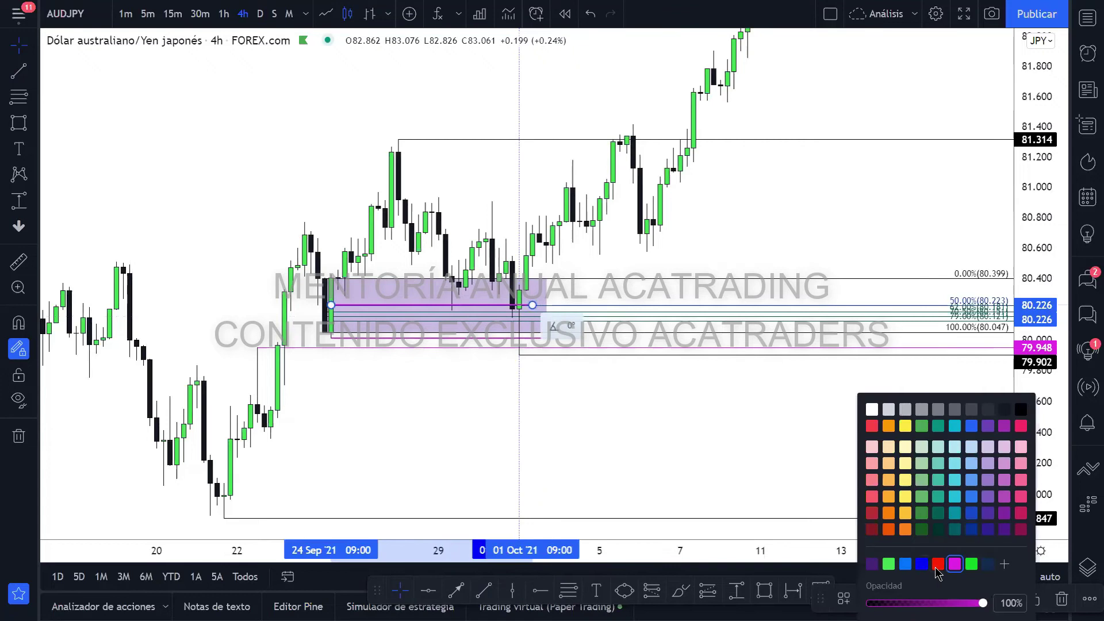
{"action": "left_click", "coordinate": [922, 564]}
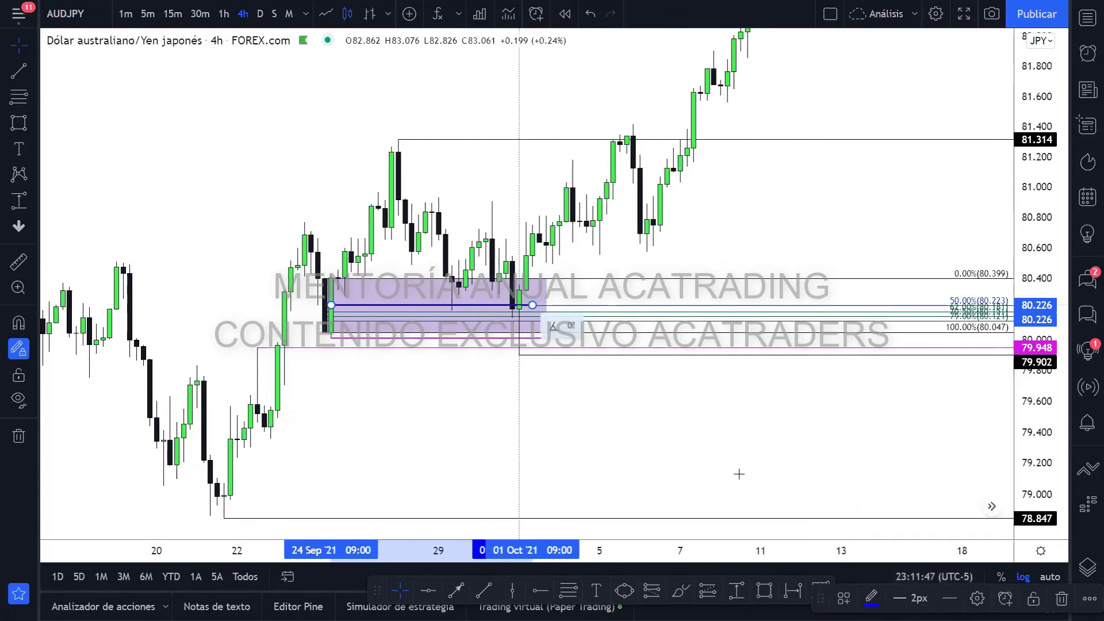
- Delete the Fibonacci retracement and the purple rectangle around the blue midpoint line
{"action": "key", "text": "Delete"}
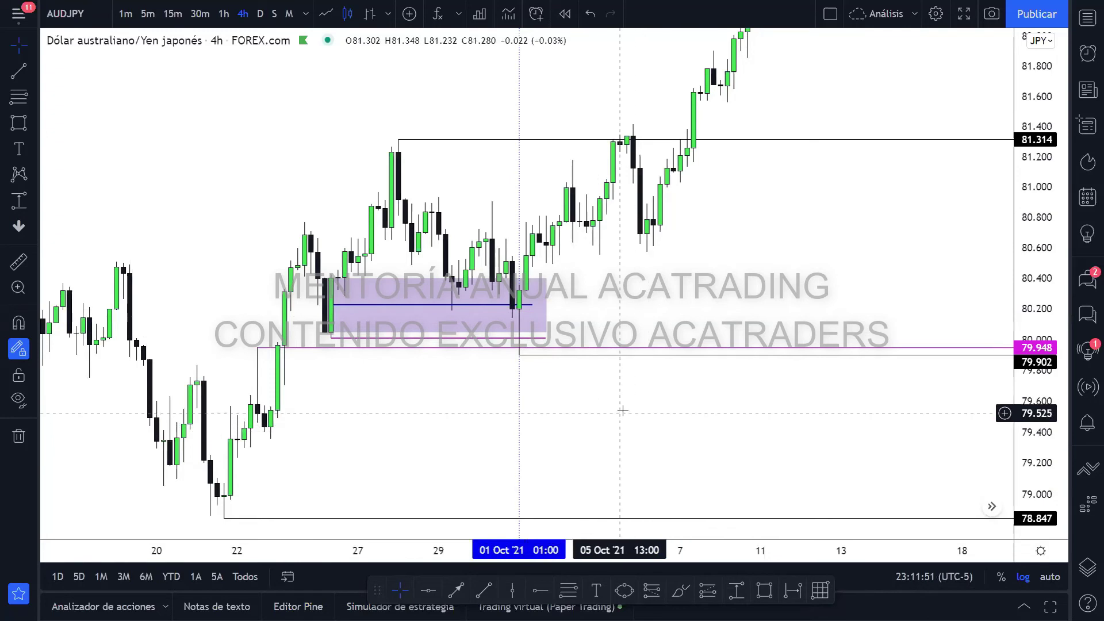
{"action": "left_click", "coordinate": [558, 280]}
{"action": "key", "text": "Delete"}
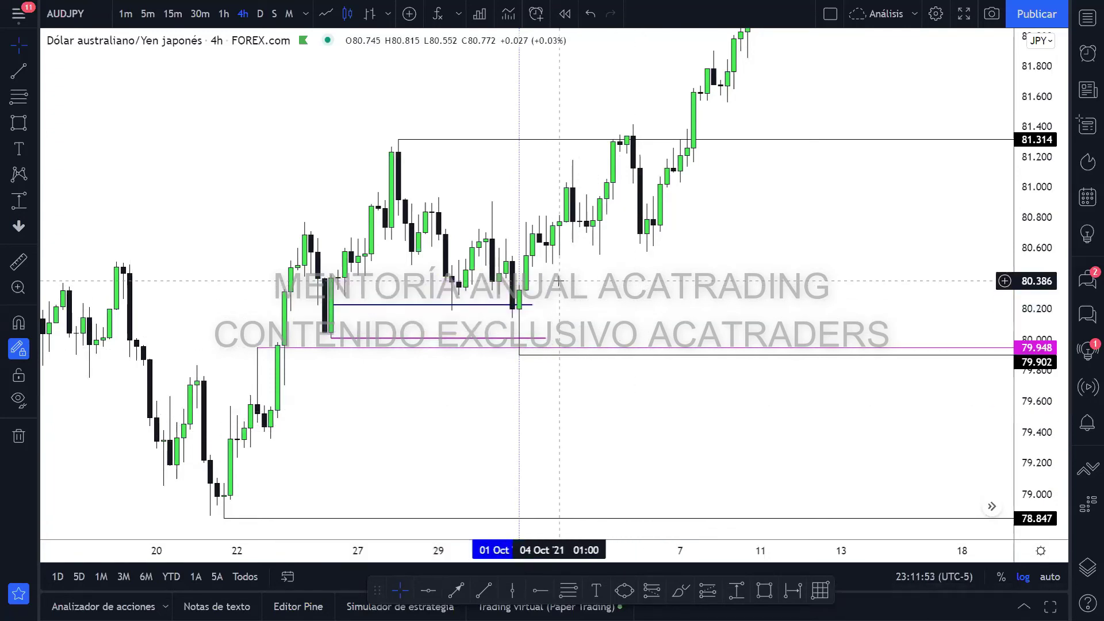
{"action": "right_click", "coordinate": [592, 311]}
{"action": "left_click", "coordinate": [603, 280]}
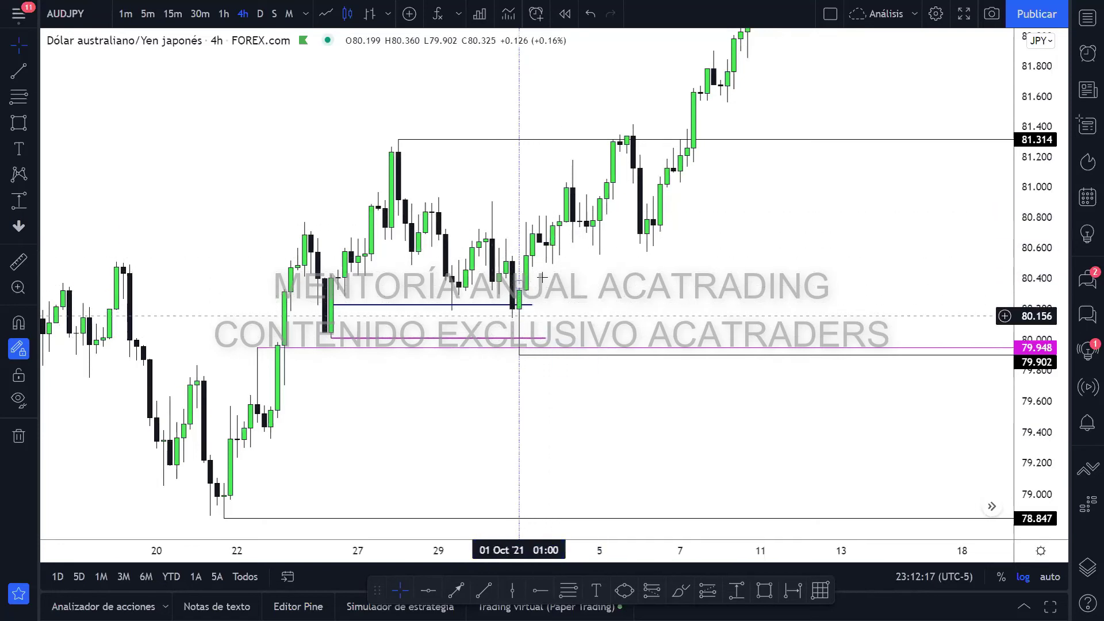
{"action": "left_click", "coordinate": [517, 305]}
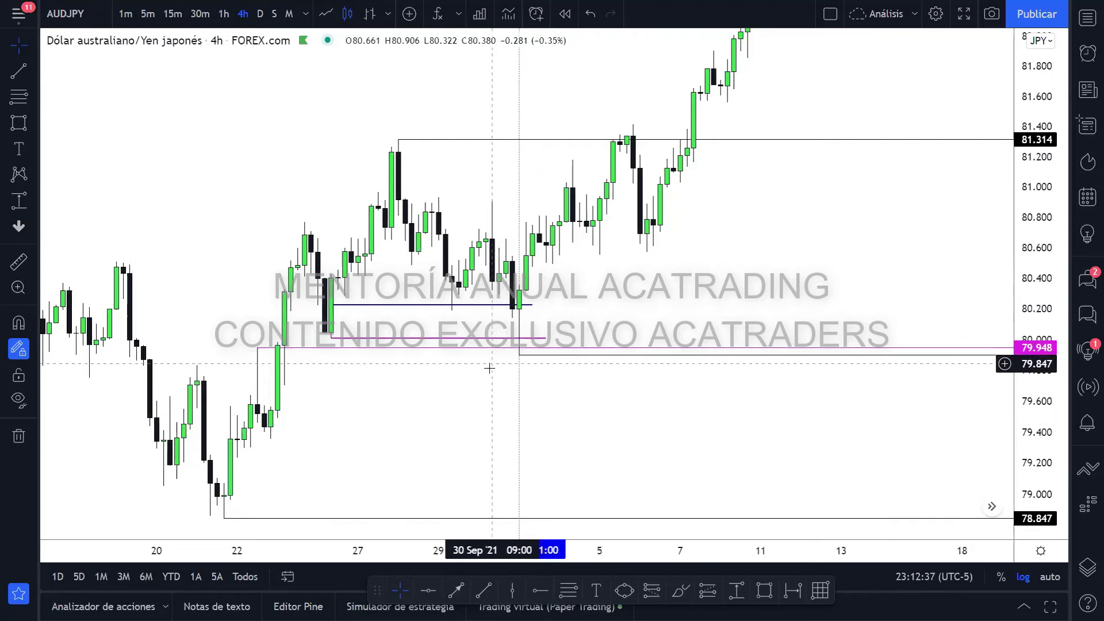
{"action": "left_click", "coordinate": [517, 352]}
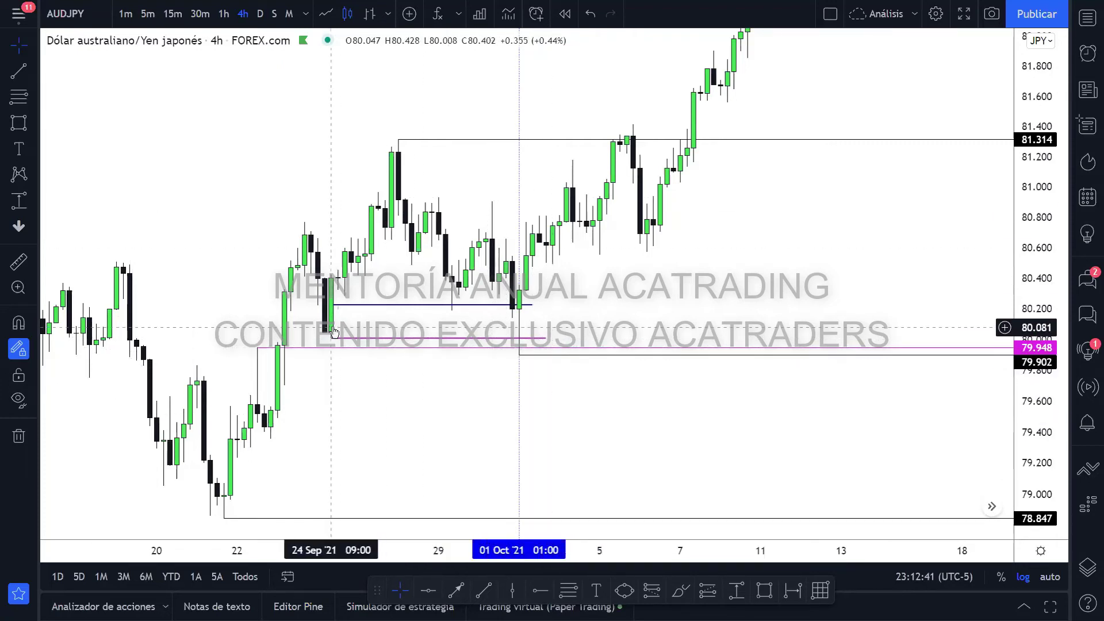
- View the 4-hour closes as a line chart against the marked levels, and return to candlesticks
{"action": "left_click", "coordinate": [324, 15]}
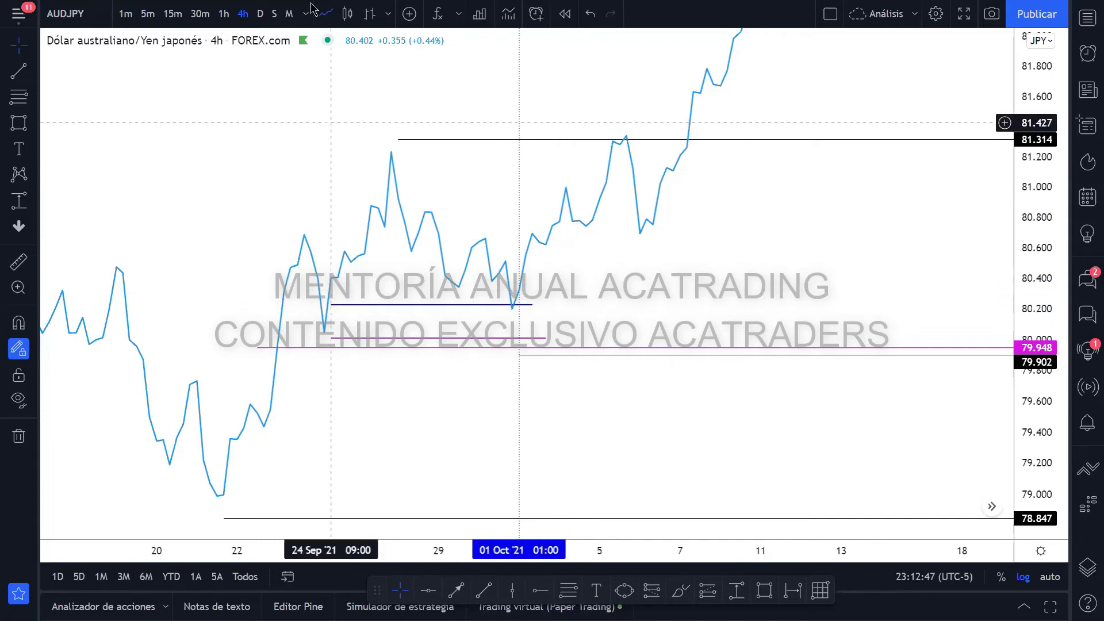
{"action": "left_click", "coordinate": [347, 13]}
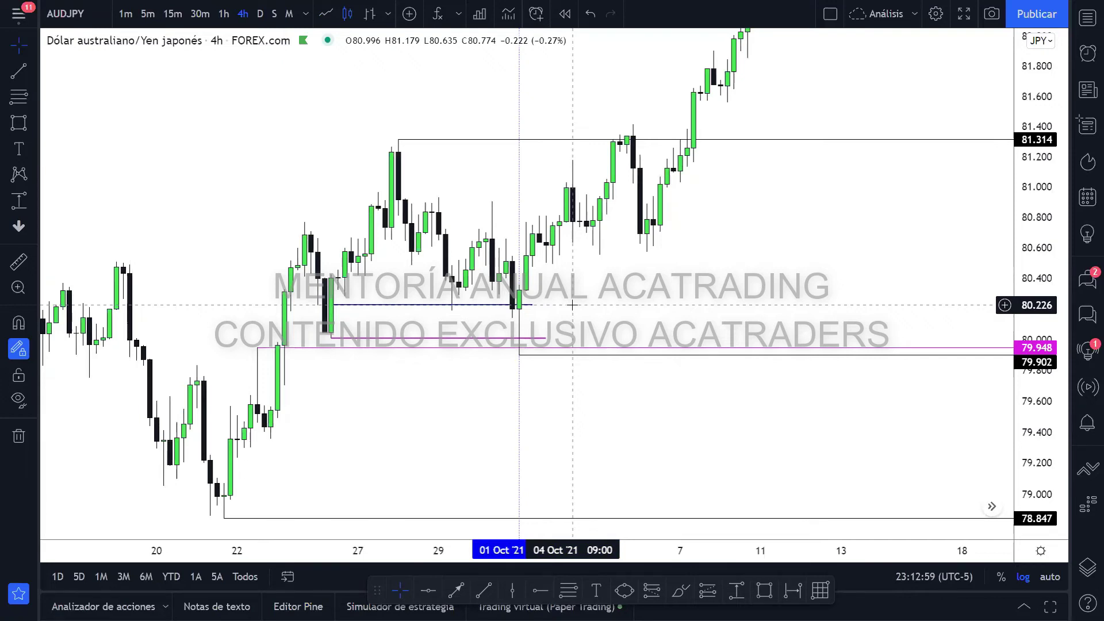
- Place an up-arrow icon beneath the 29 September candle wick that touches the blue midpoint line
{"action": "left_click", "coordinate": [33, 228]}
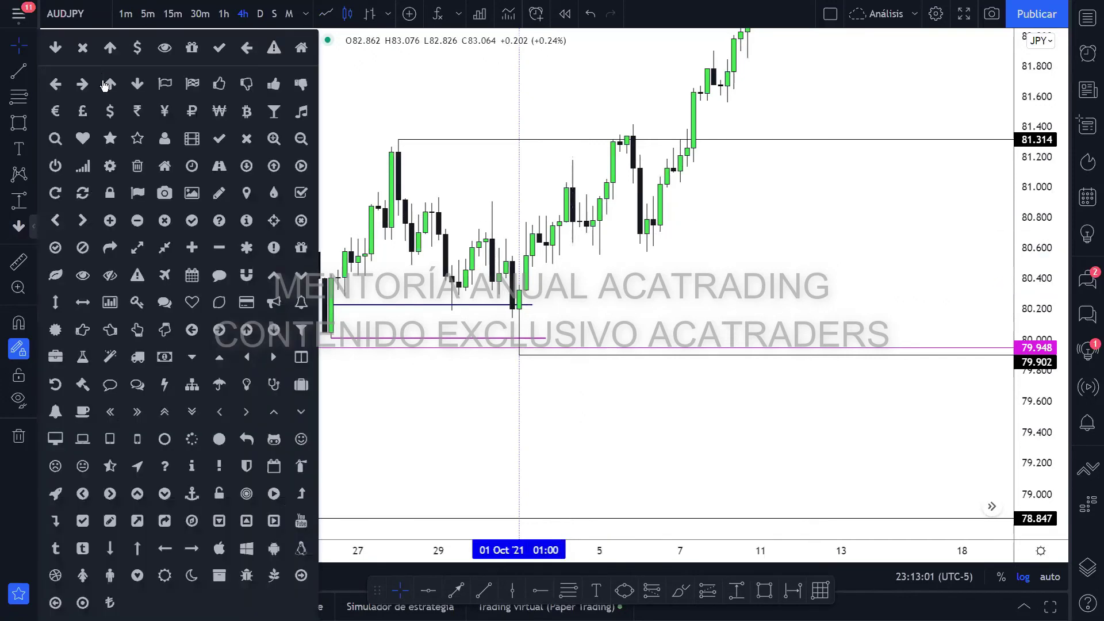
{"action": "left_click", "coordinate": [110, 47]}
{"action": "left_click", "coordinate": [452, 318]}
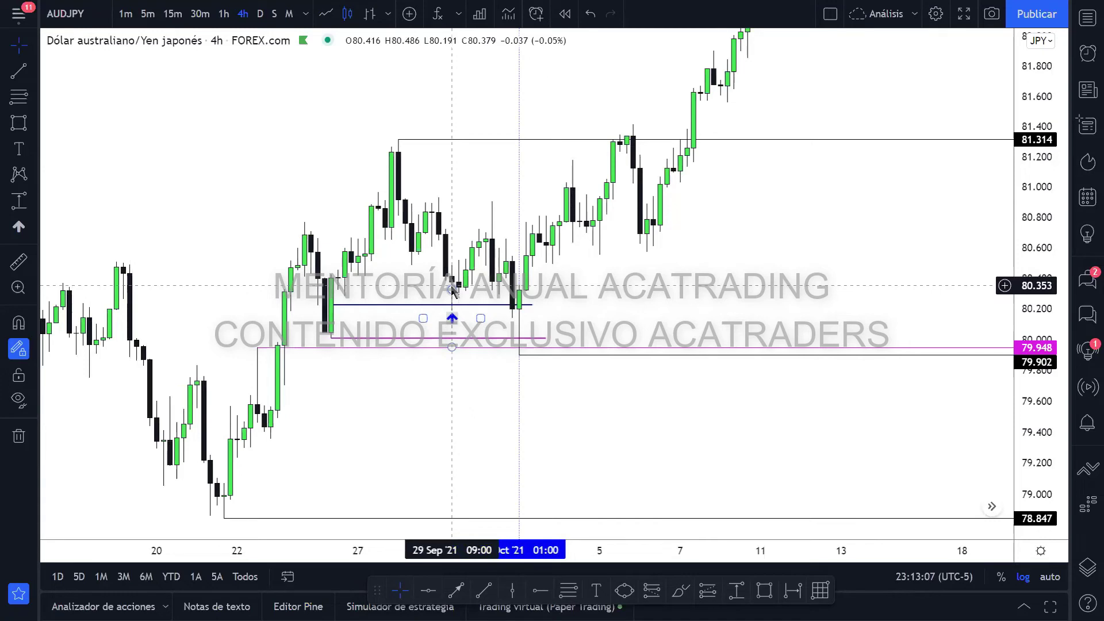
{"action": "left_click", "coordinate": [542, 382]}
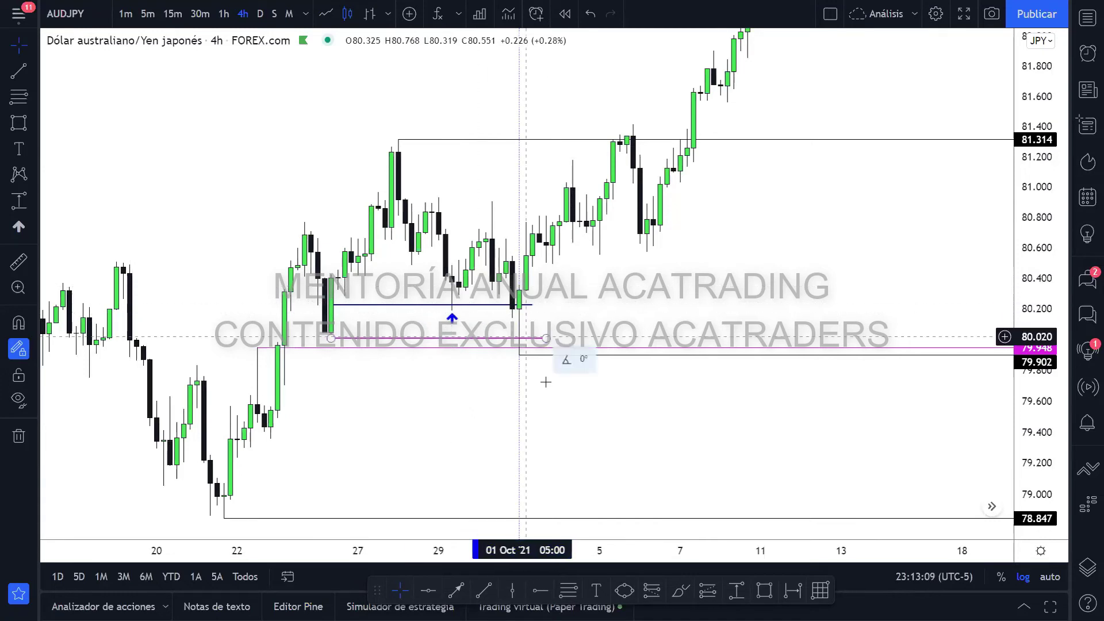
- Switch the AUDJPY chart to the 1-hour timeframe and frame the marked levels around 24 September to 1 October
{"action": "left_click", "coordinate": [449, 294]}
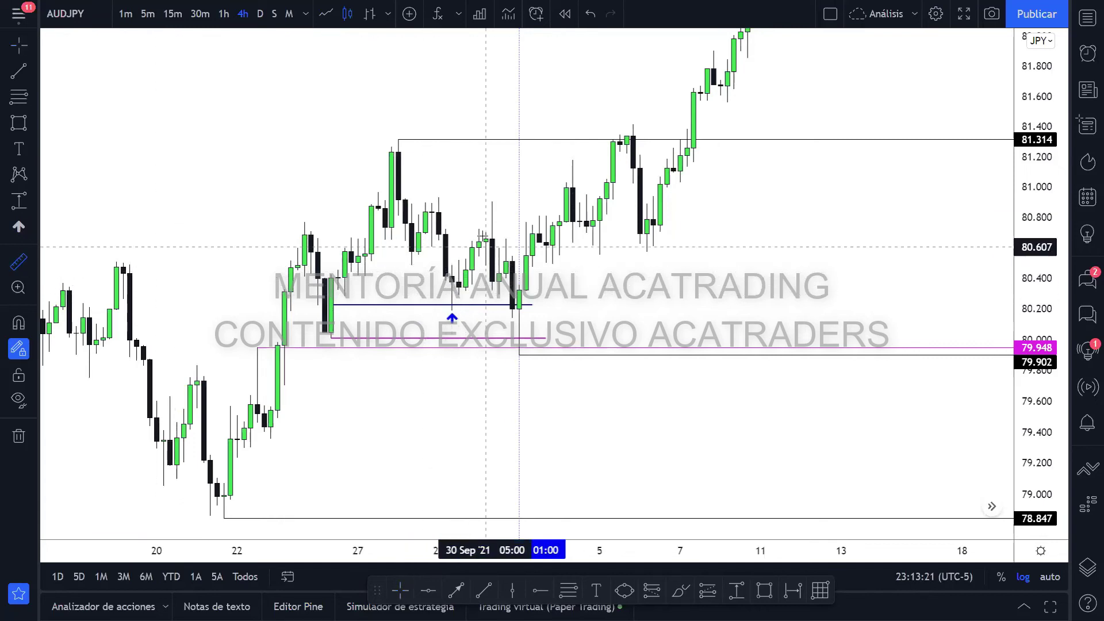
{"action": "left_click", "coordinate": [223, 14]}
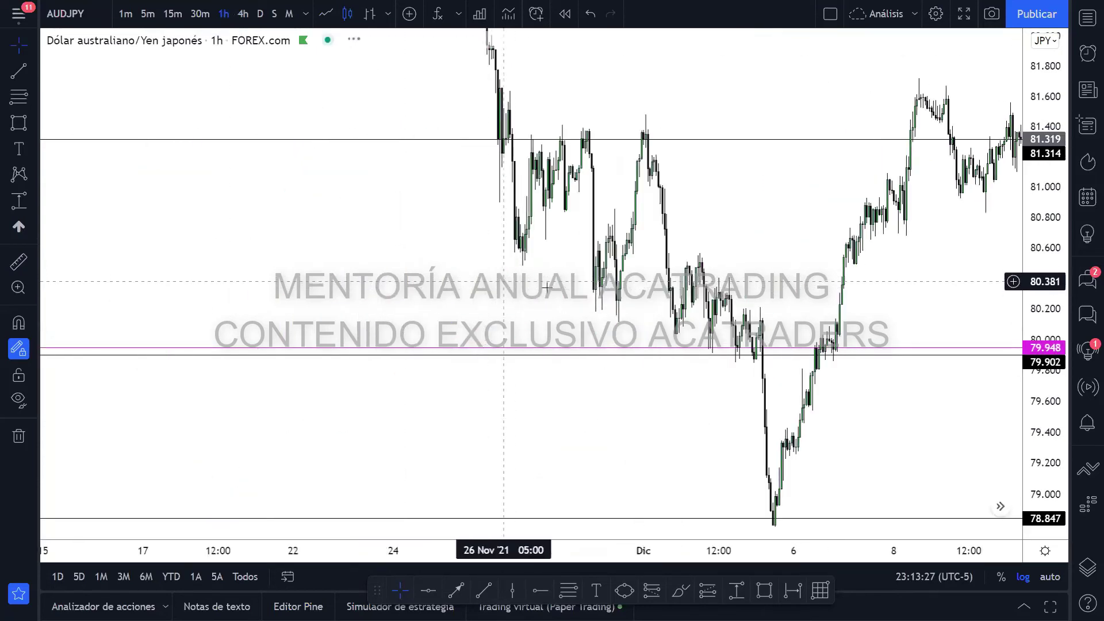
{"action": "scroll", "coordinate": [571, 262], "scroll_direction": "down", "scroll_amount": 5}
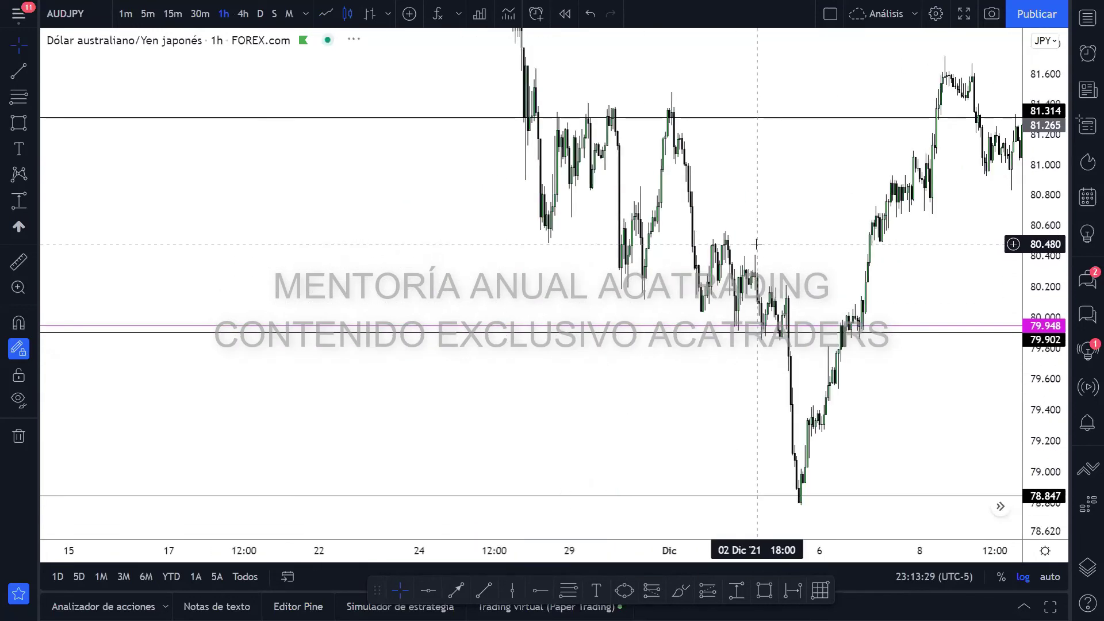
{"action": "left_click_drag", "start_coordinate": [377, 246], "coordinate": [691, 330]}
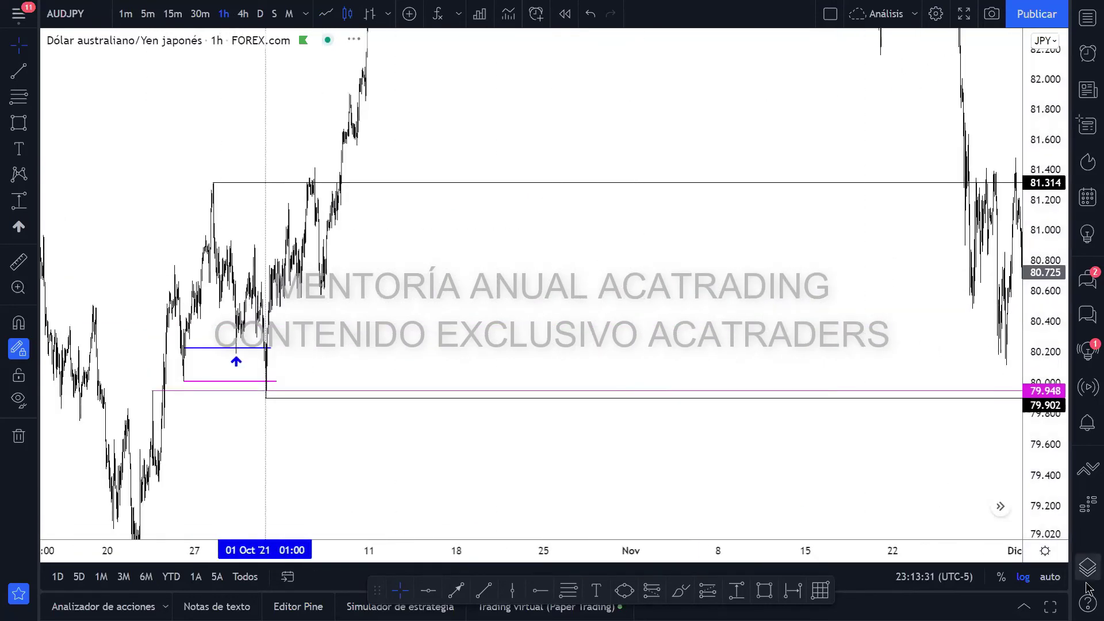
{"action": "scroll", "coordinate": [920, 363], "scroll_direction": "up", "scroll_amount": 5}
{"action": "scroll", "coordinate": [776, 344], "scroll_direction": "up", "scroll_amount": 4}
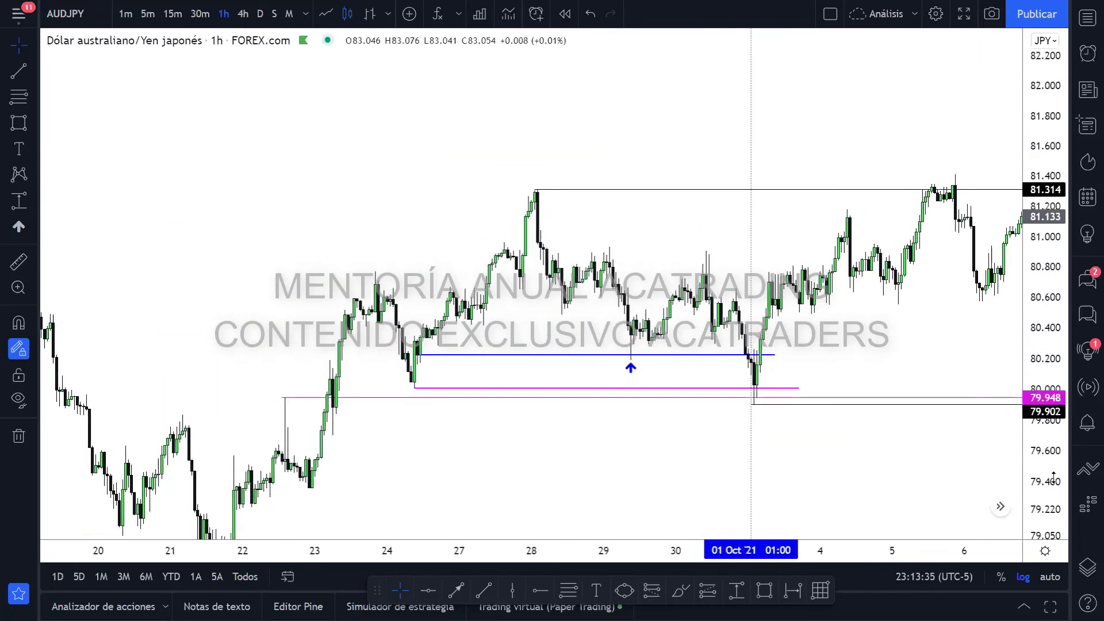
{"action": "left_click_drag", "start_coordinate": [633, 296], "coordinate": [603, 370]}
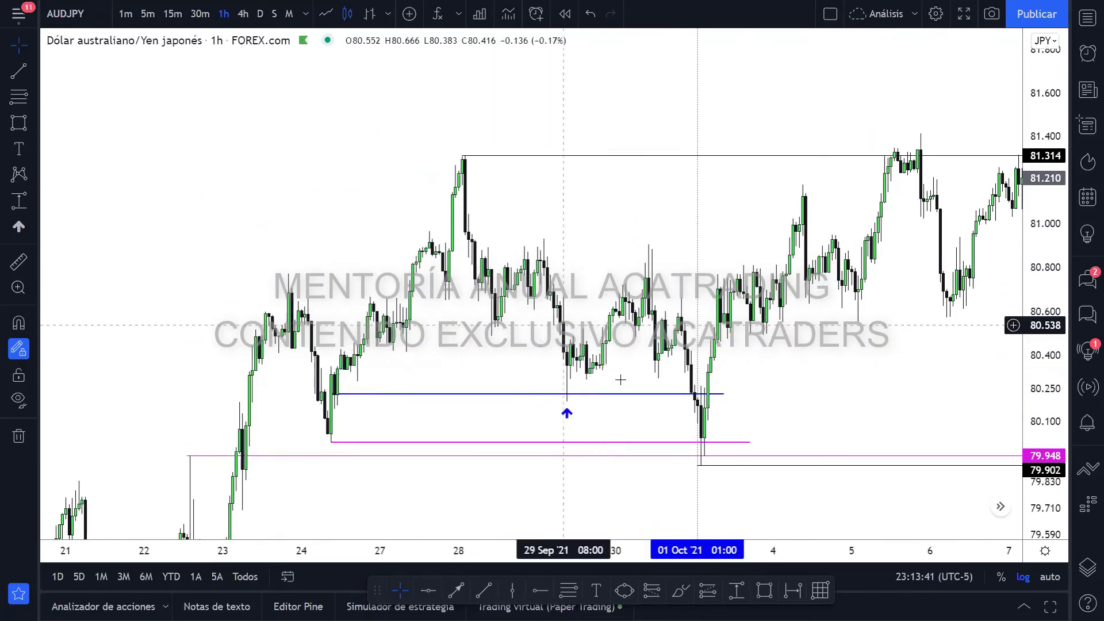
{"action": "left_click_drag", "start_coordinate": [621, 298], "coordinate": [654, 271]}
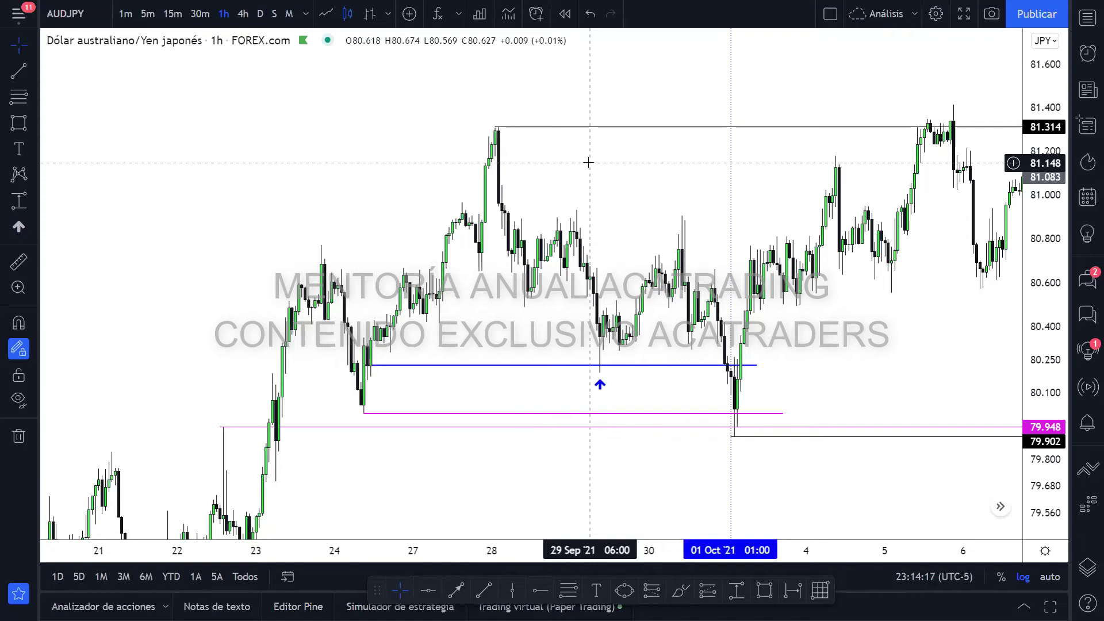
- Split the workspace into two side-by-side charts and load AUDJPY in the second one
{"action": "left_click", "coordinate": [828, 19]}
{"action": "left_click", "coordinate": [861, 80]}
{"action": "left_click", "coordinate": [1087, 18]}
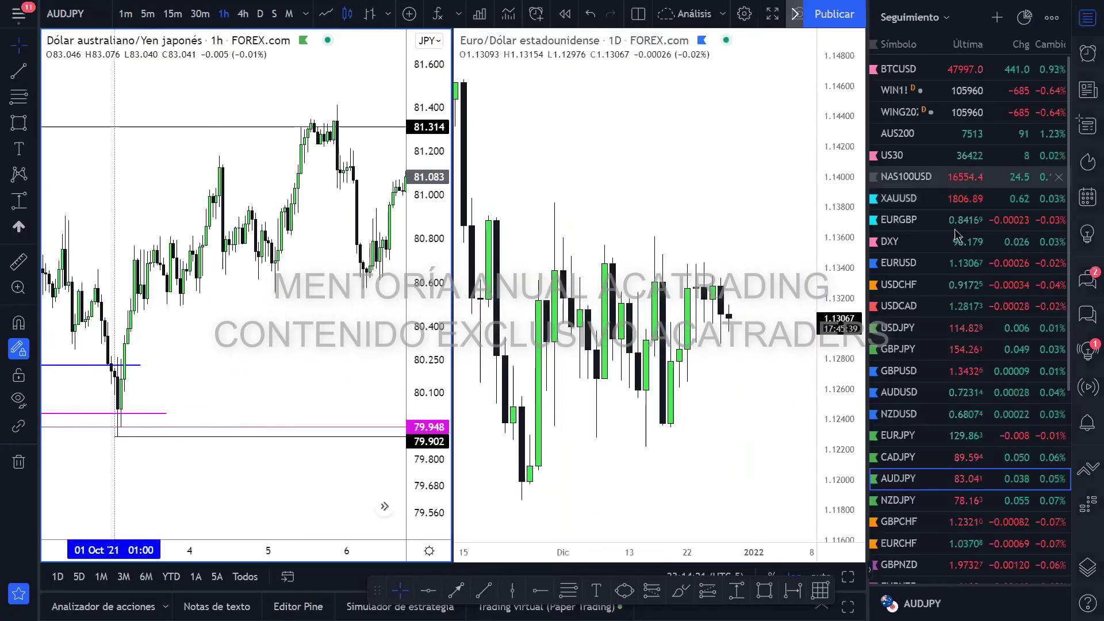
{"action": "left_click", "coordinate": [712, 235]}
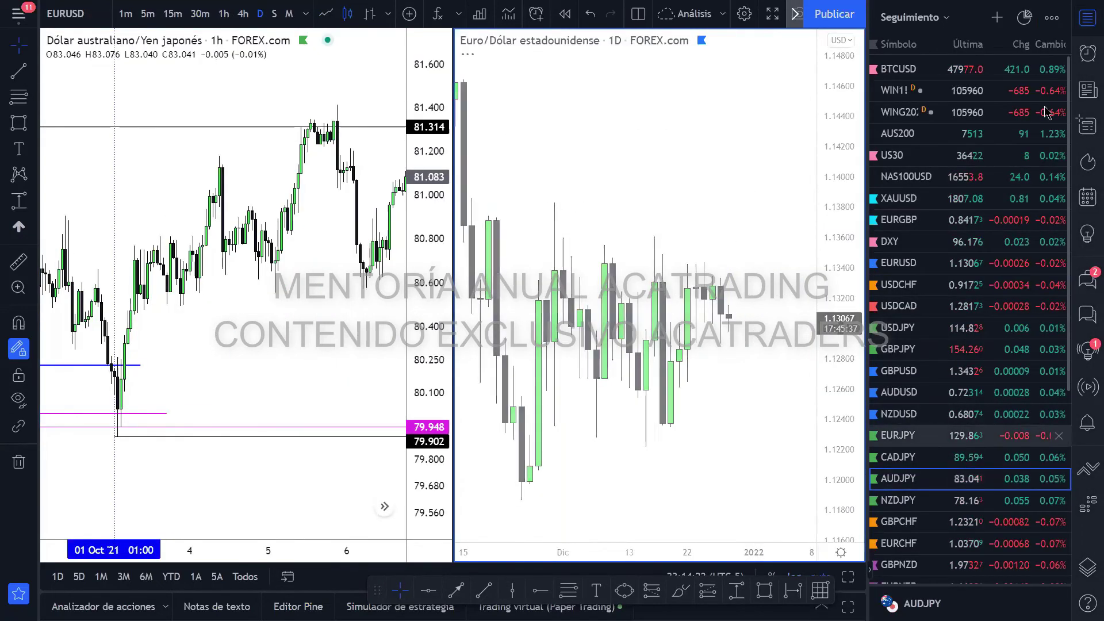
{"action": "left_click", "coordinate": [1087, 18]}
{"action": "scroll", "coordinate": [437, 230], "scroll_direction": "down", "scroll_amount": 3}
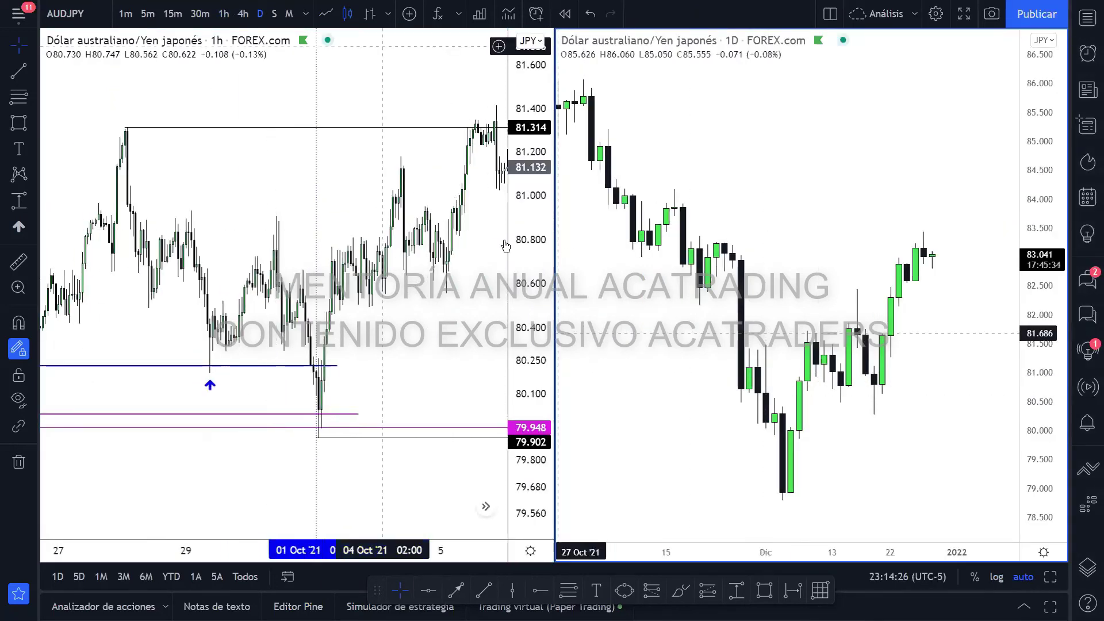
- Set the second chart to the 4-hour timeframe and frame 23 September to 1 October 2021 on both charts
{"action": "type", "text": "4h"}
{"action": "key", "text": "Return"}
{"action": "scroll", "coordinate": [921, 359], "scroll_direction": "down", "scroll_amount": 5}
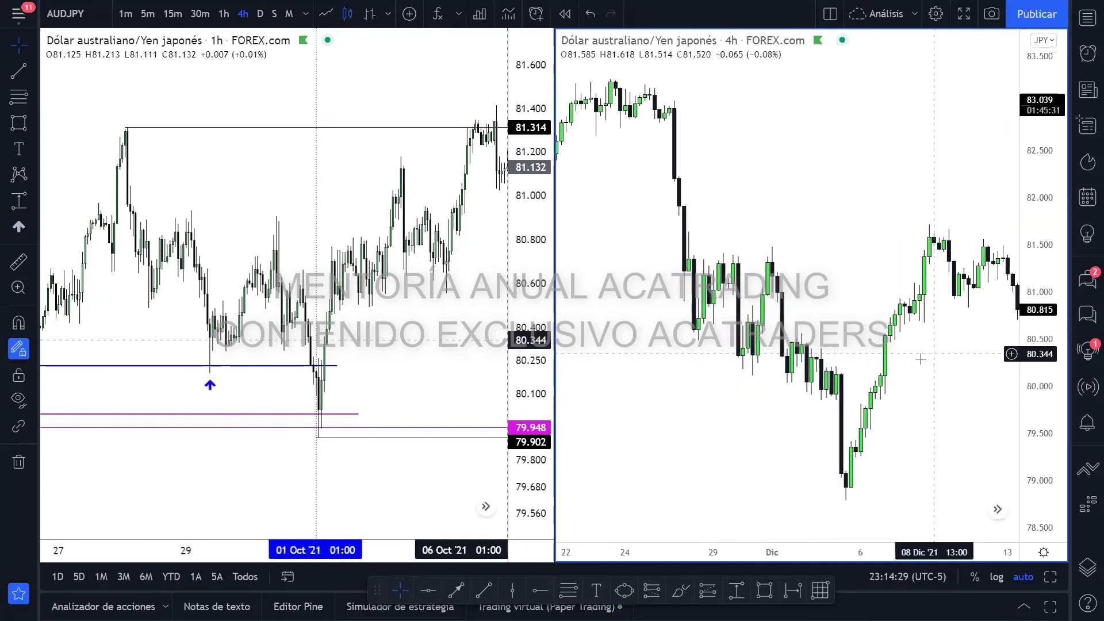
{"action": "scroll", "coordinate": [920, 359], "scroll_direction": "left", "scroll_amount": 10}
{"action": "scroll", "coordinate": [851, 335], "scroll_direction": "left", "scroll_amount": 8}
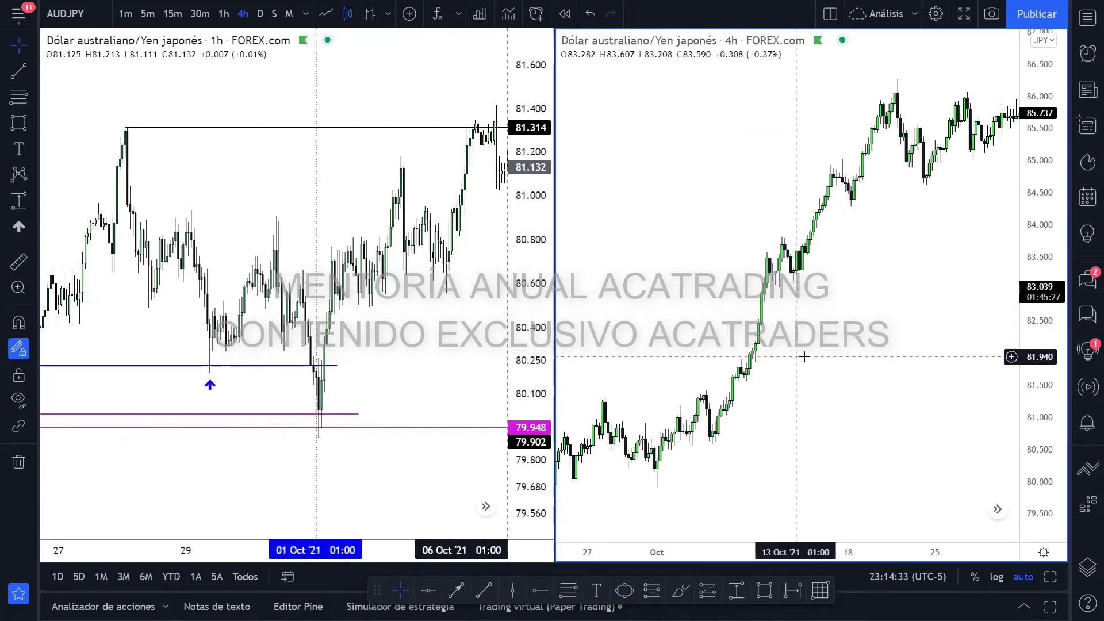
{"action": "scroll", "coordinate": [804, 357], "scroll_direction": "left", "scroll_amount": 5}
{"action": "scroll", "coordinate": [808, 368], "scroll_direction": "up", "scroll_amount": 5}
{"action": "scroll", "coordinate": [813, 382], "scroll_direction": "up", "scroll_amount": 5}
{"action": "left_click_drag", "start_coordinate": [1054, 419], "coordinate": [964, 446]}
{"action": "left_click_drag", "start_coordinate": [371, 218], "coordinate": [353, 239]}
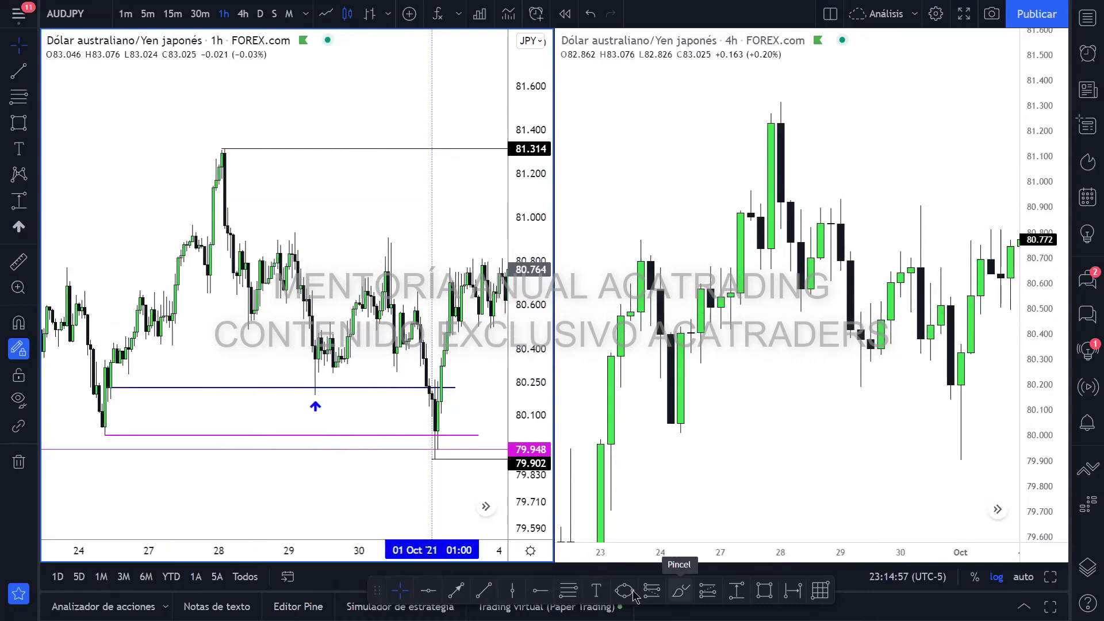
- Draw a Fibonacci retracement on the 1-hour chart from the 29 September low at 80.191 to 80.521, and delete it
{"action": "left_click", "coordinate": [568, 590]}
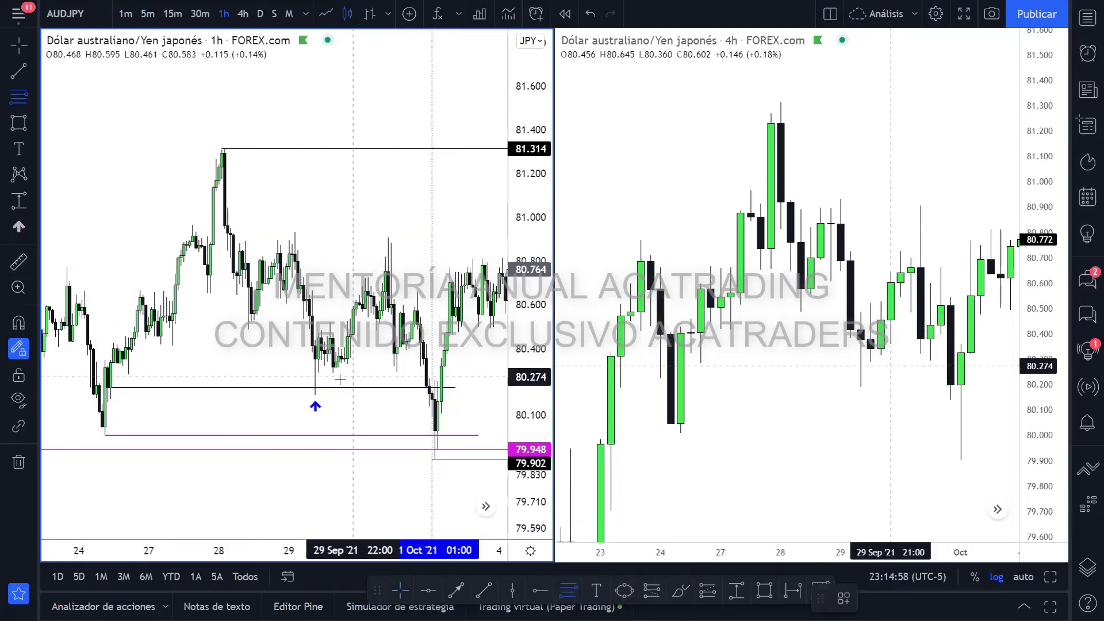
{"action": "left_click", "coordinate": [315, 394]}
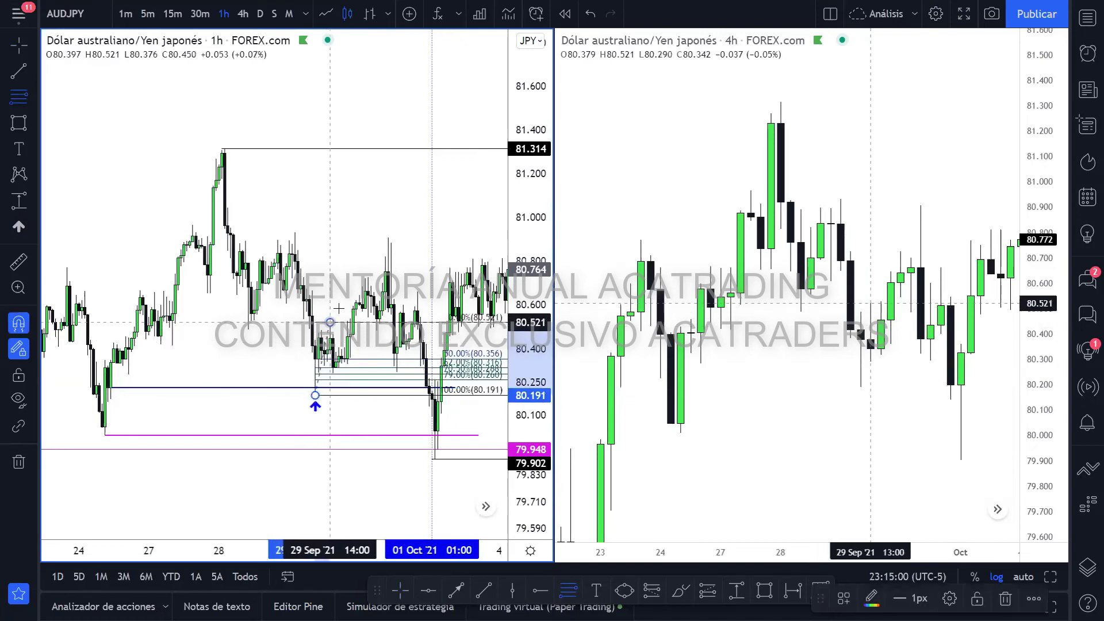
{"action": "left_click", "coordinate": [331, 322]}
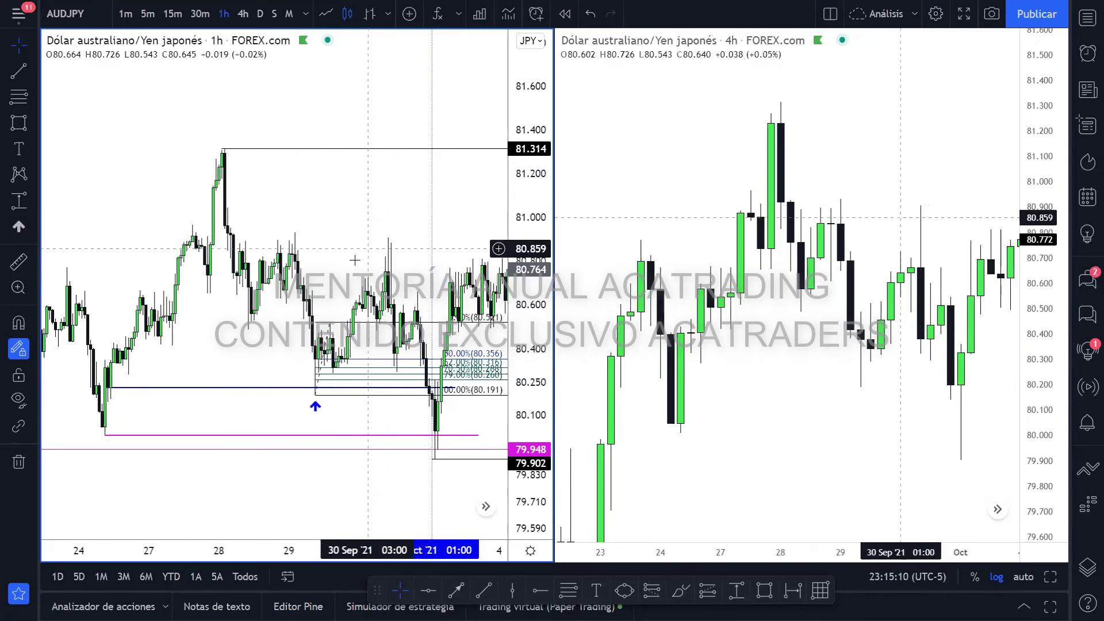
{"action": "left_click", "coordinate": [321, 323]}
{"action": "key", "text": "Delete"}
- Sketch zigzag arrows over the 1-hour candles above the blue up arrow on 29 September, and undo them
{"action": "scroll", "coordinate": [322, 323], "scroll_direction": "up", "scroll_amount": 5}
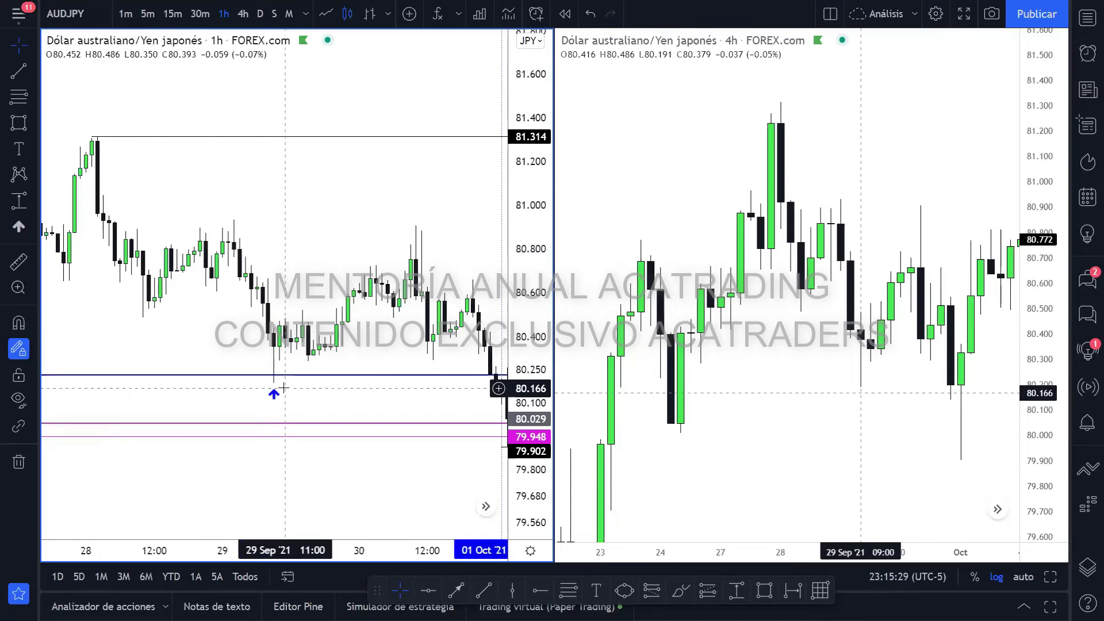
{"action": "left_click", "coordinate": [456, 590]}
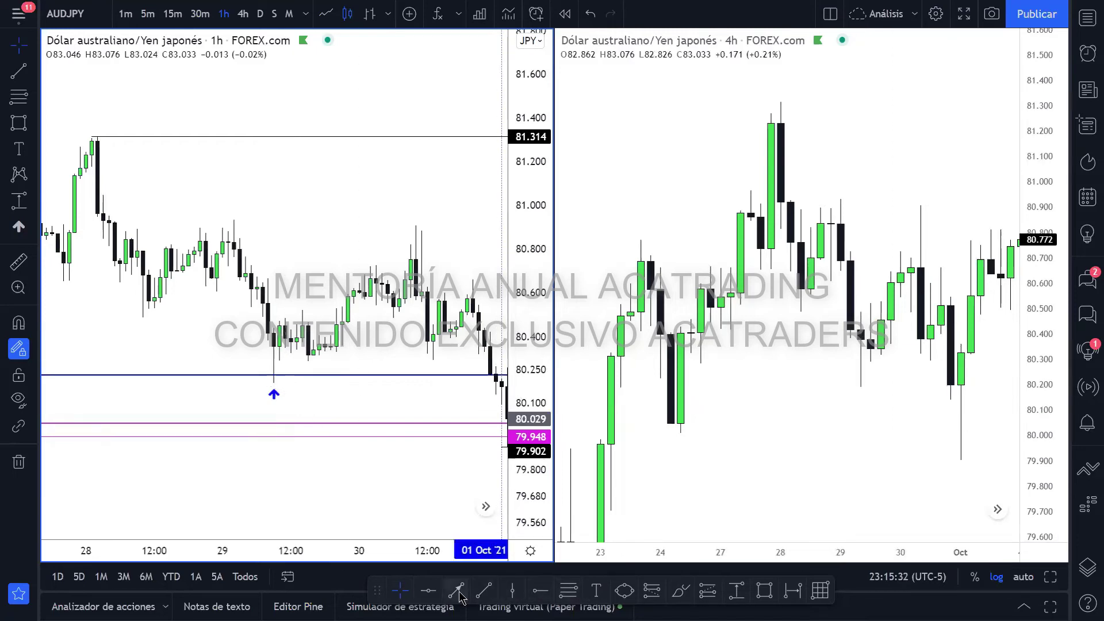
{"action": "left_click", "coordinate": [261, 380]}
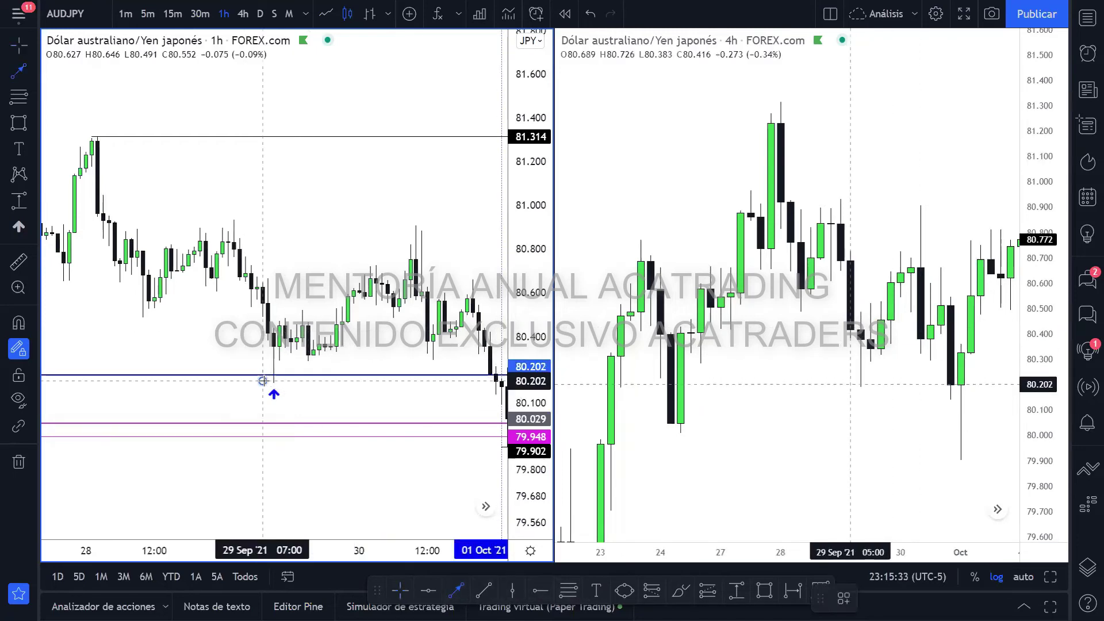
{"action": "left_click", "coordinate": [279, 316]}
{"action": "left_click", "coordinate": [284, 352]}
{"action": "left_click", "coordinate": [299, 315]}
{"action": "left_click", "coordinate": [305, 339]}
{"action": "left_click", "coordinate": [314, 319]}
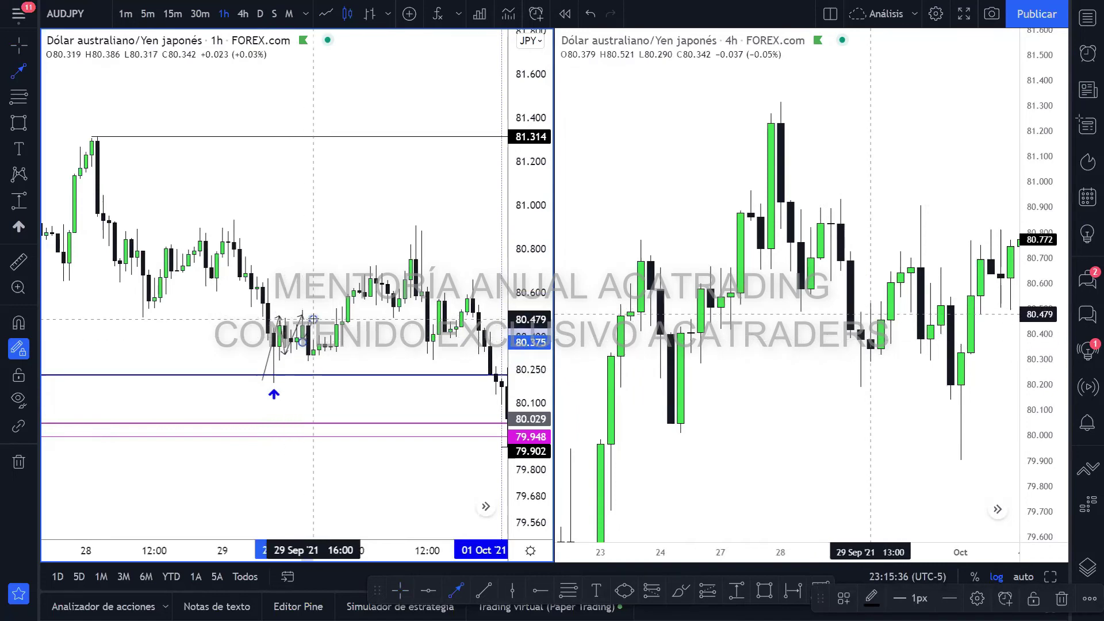
{"action": "key", "text": "Escape"}
{"action": "key", "text": "ctrl+z"}
{"action": "key", "text": "ctrl+z"}
{"action": "key", "text": "ctrl+z"}
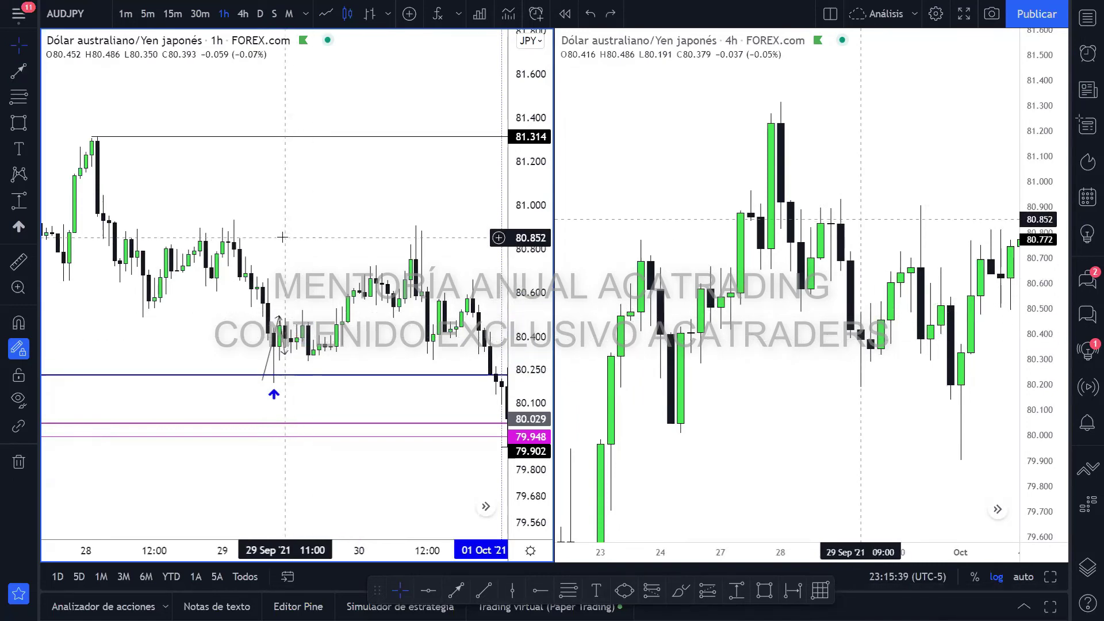
- View the 1-hour closes as a line chart against the blue midpoint line, and return to candlesticks
{"action": "left_click", "coordinate": [325, 15]}
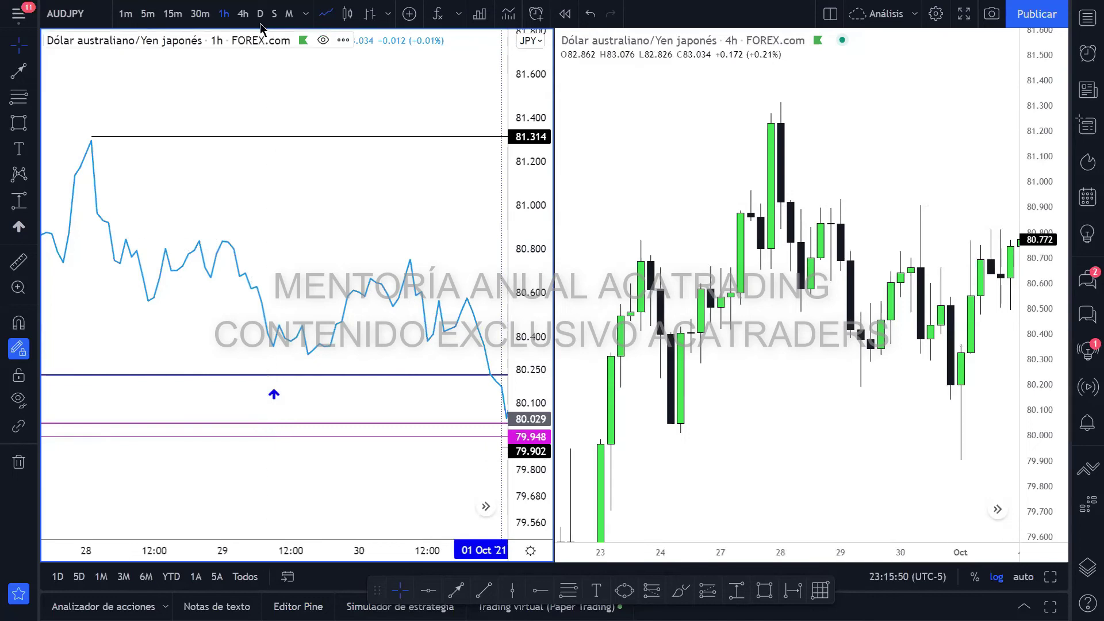
{"action": "left_click", "coordinate": [347, 14]}
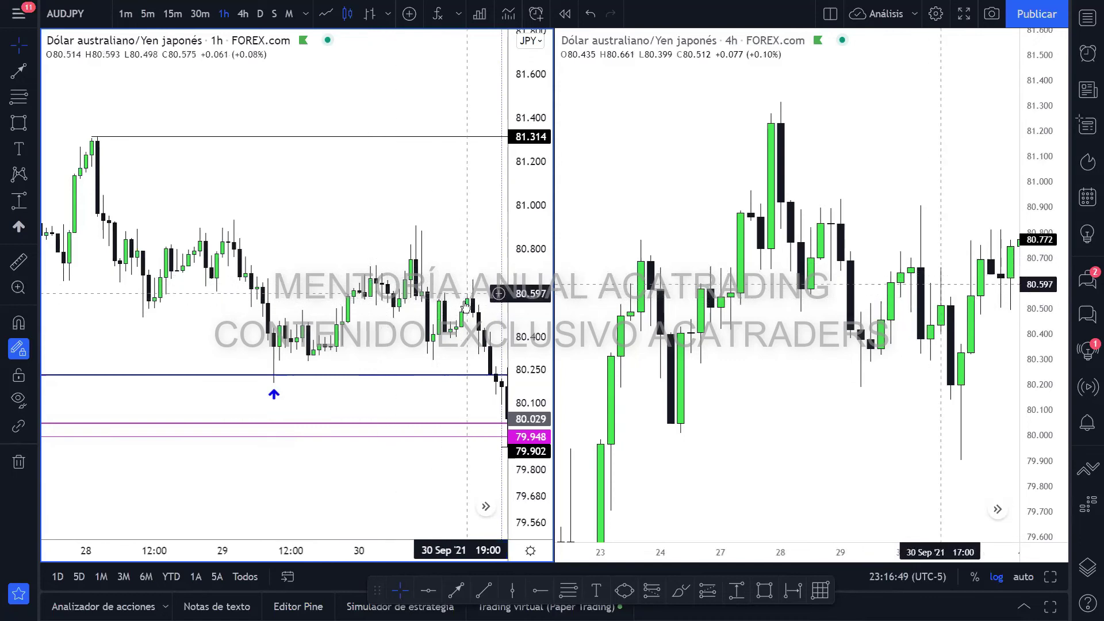
- Draw a Fibonacci retracement on the 1-hour chart from the 30 September high at 80.906 to the following low at 80.295
{"action": "scroll", "coordinate": [468, 293], "scroll_direction": "down", "scroll_amount": 5}
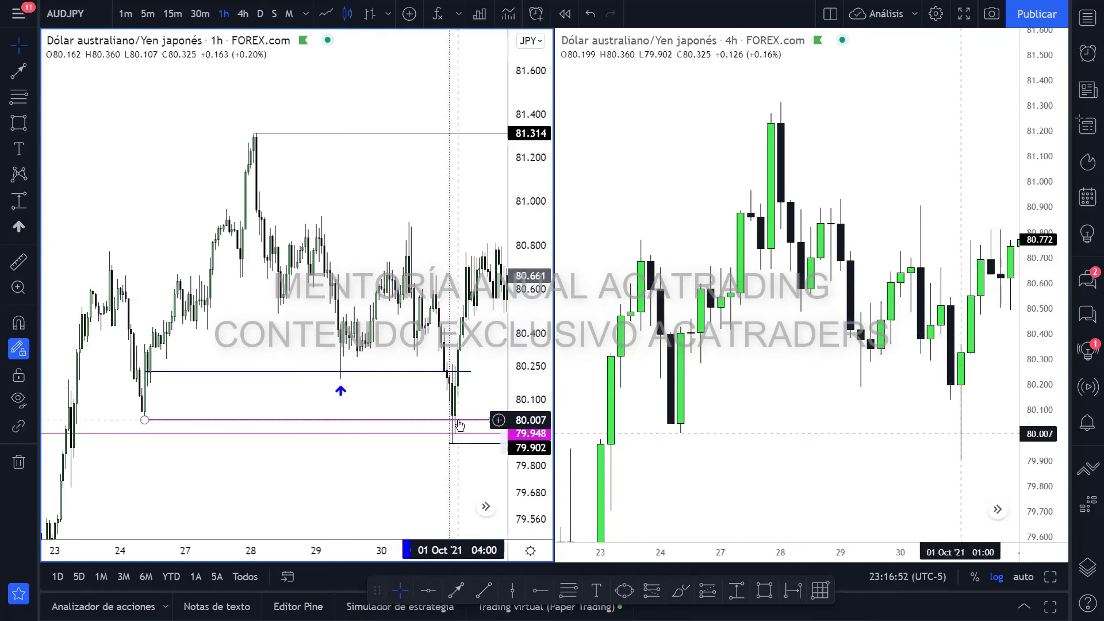
{"action": "scroll", "coordinate": [459, 425], "scroll_direction": "up", "scroll_amount": 3}
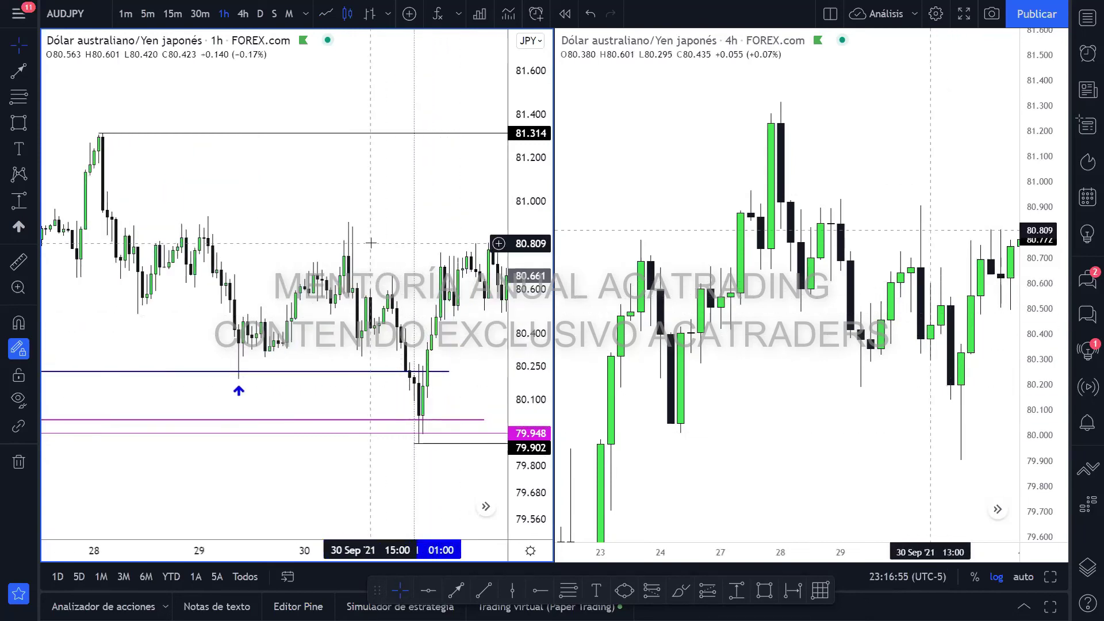
{"action": "scroll", "coordinate": [371, 243], "scroll_direction": "down", "scroll_amount": 1}
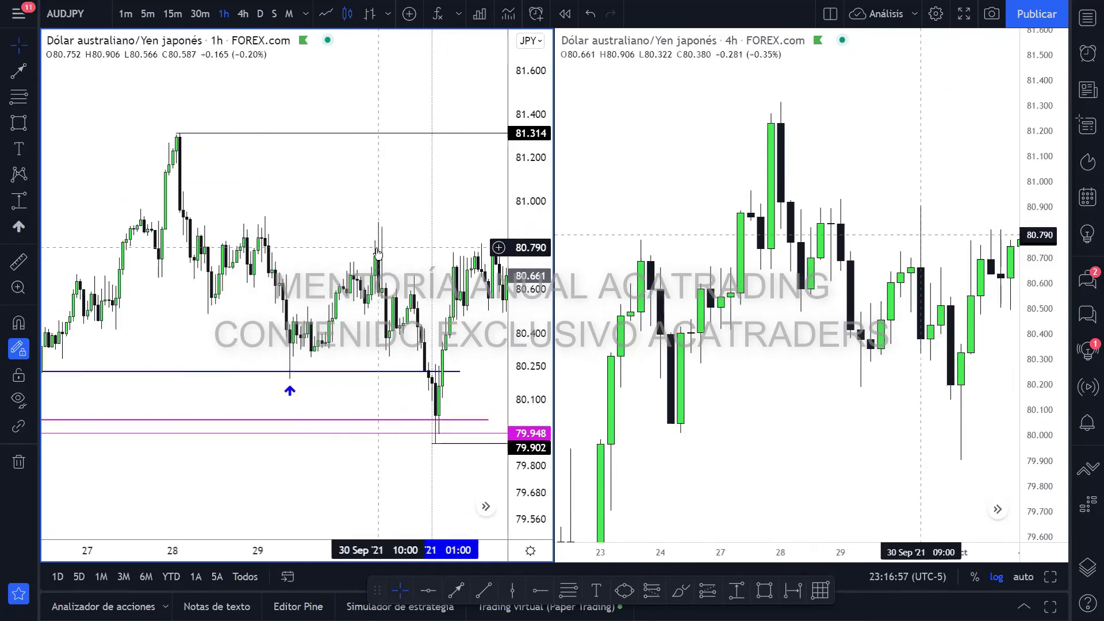
{"action": "scroll", "coordinate": [348, 238], "scroll_direction": "up", "scroll_amount": 2}
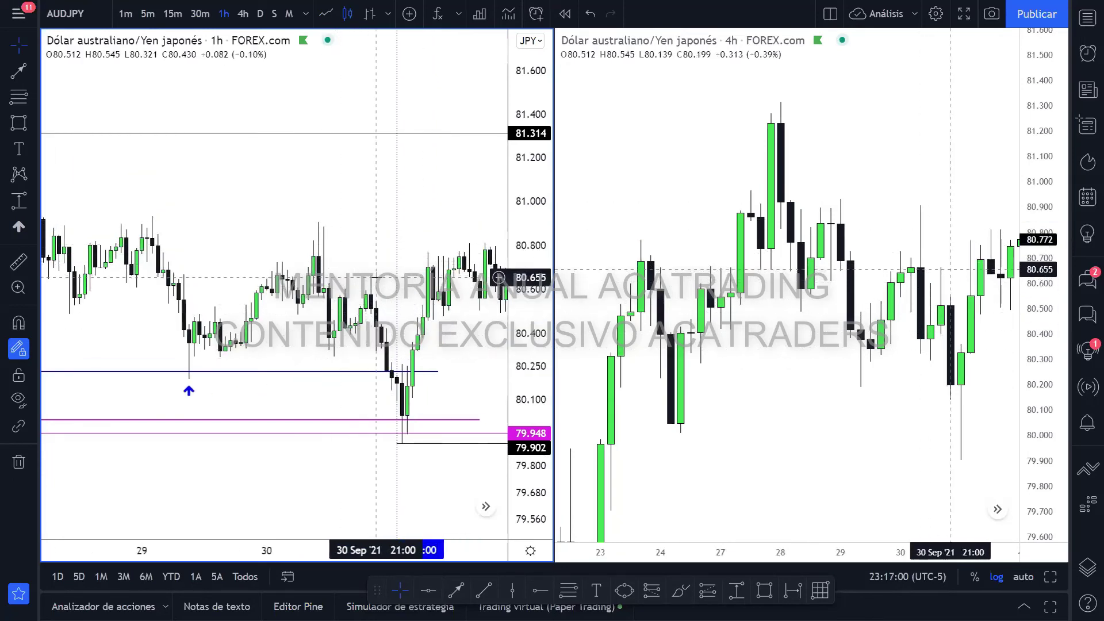
{"action": "key", "text": "alt+f"}
{"action": "left_click_drag", "start_coordinate": [317, 221], "coordinate": [339, 357]}
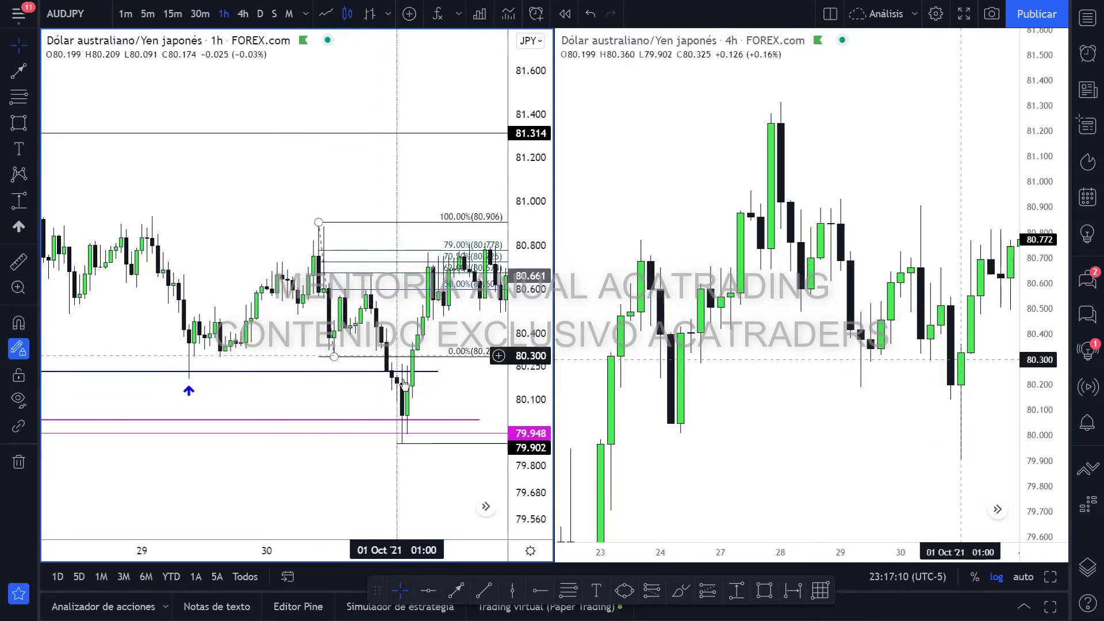
- Draw a purple rectangle around the 1 October lower wick on the 4-hour chart, from about 80.04 to 79.88
{"action": "left_click", "coordinate": [788, 402]}
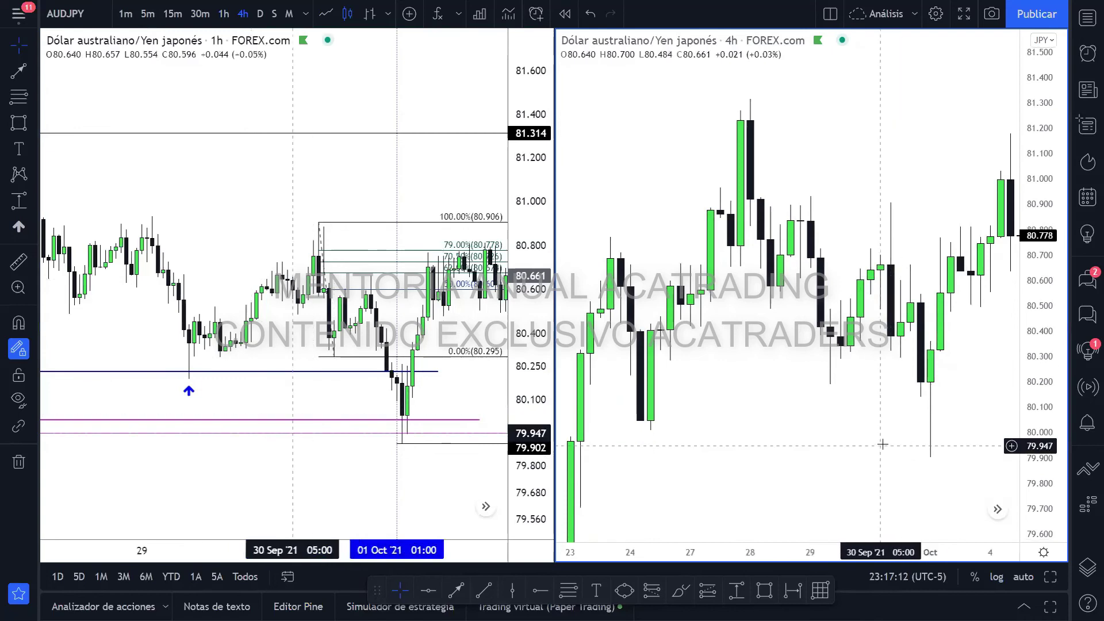
{"action": "left_click", "coordinate": [764, 590]}
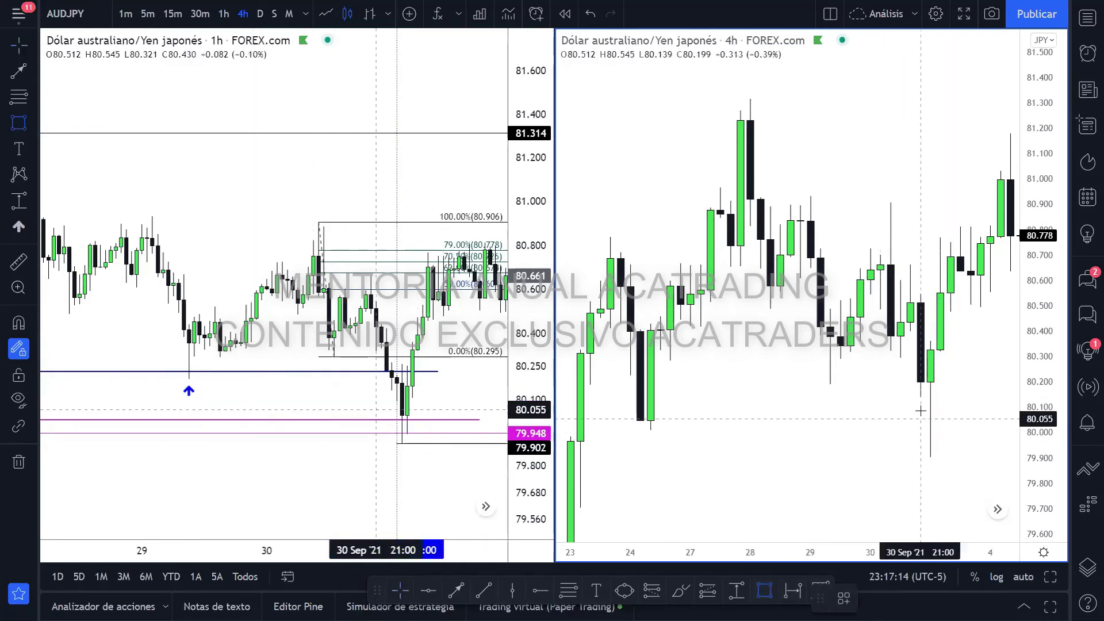
{"action": "left_click_drag", "start_coordinate": [901, 422], "coordinate": [970, 462]}
{"action": "left_click", "coordinate": [801, 411]}
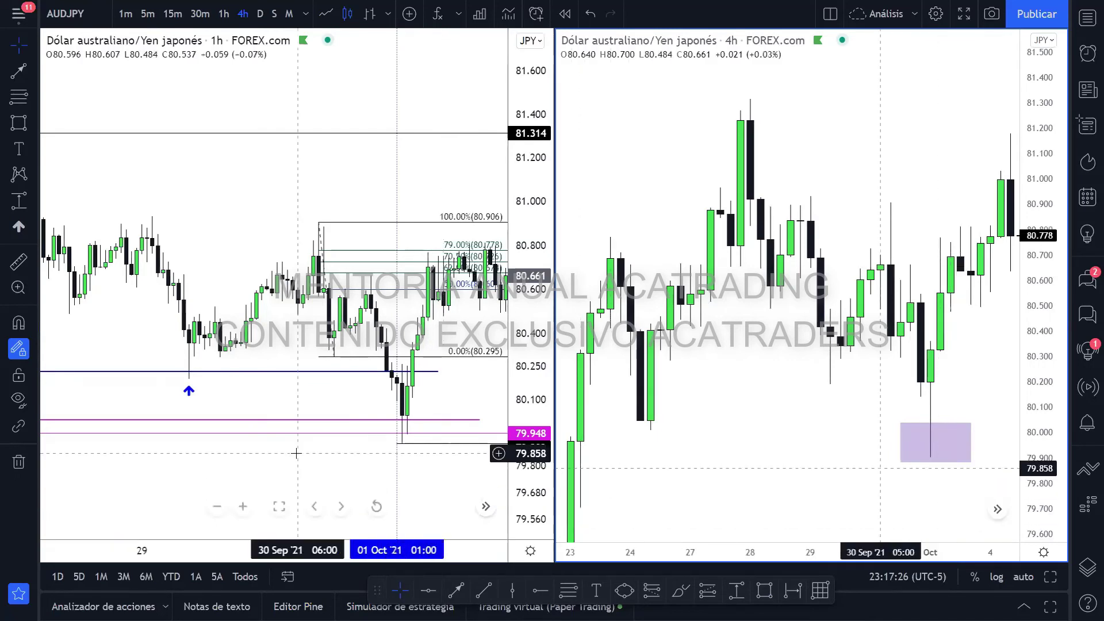
{"action": "scroll", "coordinate": [340, 451], "scroll_direction": "down", "scroll_amount": 1}
{"action": "scroll", "coordinate": [718, 460], "scroll_direction": "down", "scroll_amount": 2}
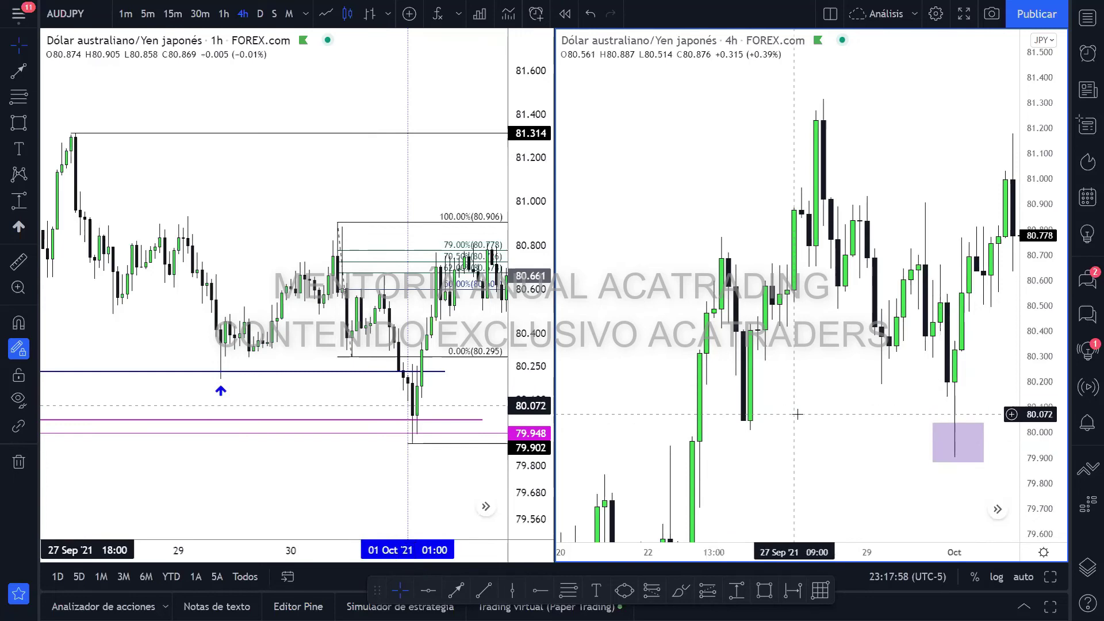
{"action": "mouse_move", "coordinate": [983, 445]}
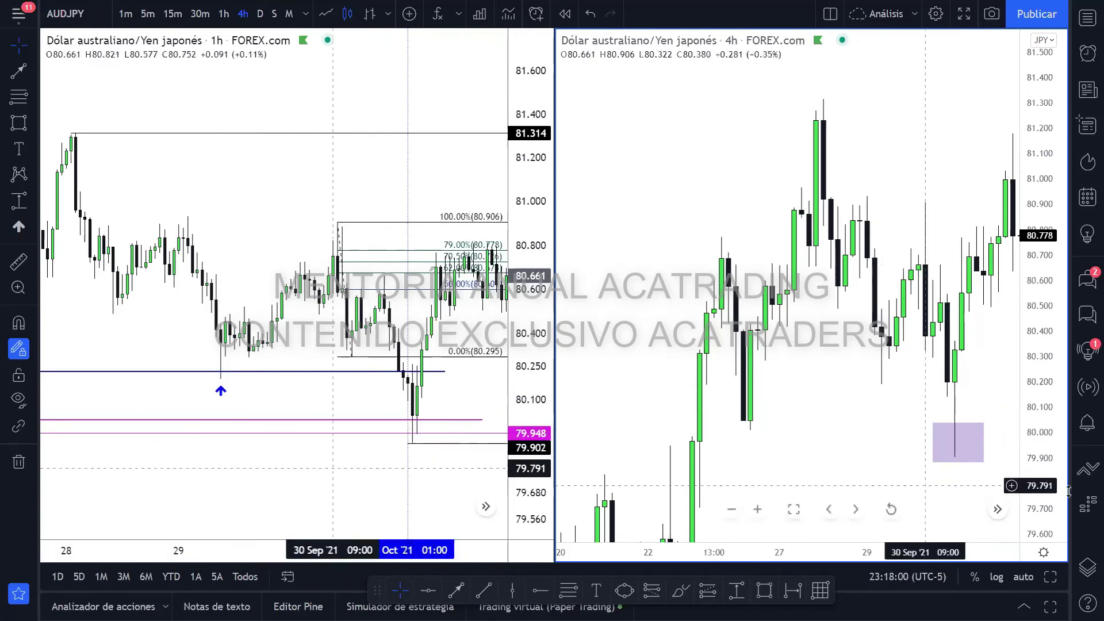
{"action": "scroll", "coordinate": [866, 450], "scroll_direction": "right", "scroll_amount": 3}
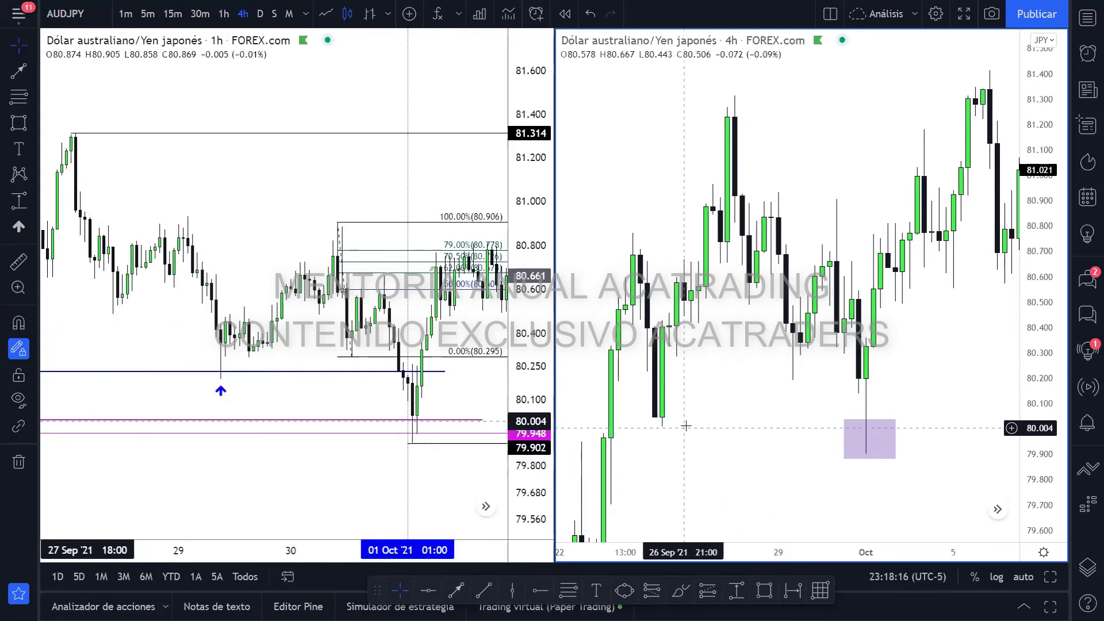
{"action": "left_click_drag", "start_coordinate": [454, 399], "coordinate": [298, 388]}
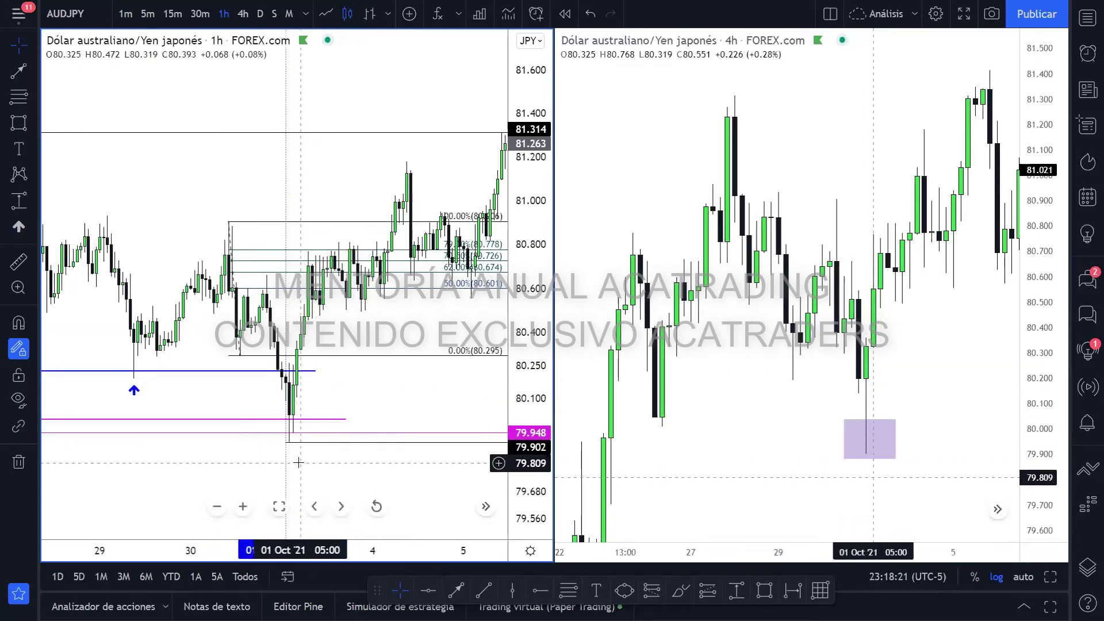
- Draw a yellow rectangle beside the 1 October 02:00 candle body on the 1-hour chart, from 80.174 to 80.029, extending to 11:00
{"action": "scroll", "coordinate": [347, 435], "scroll_direction": "up", "scroll_amount": 1}
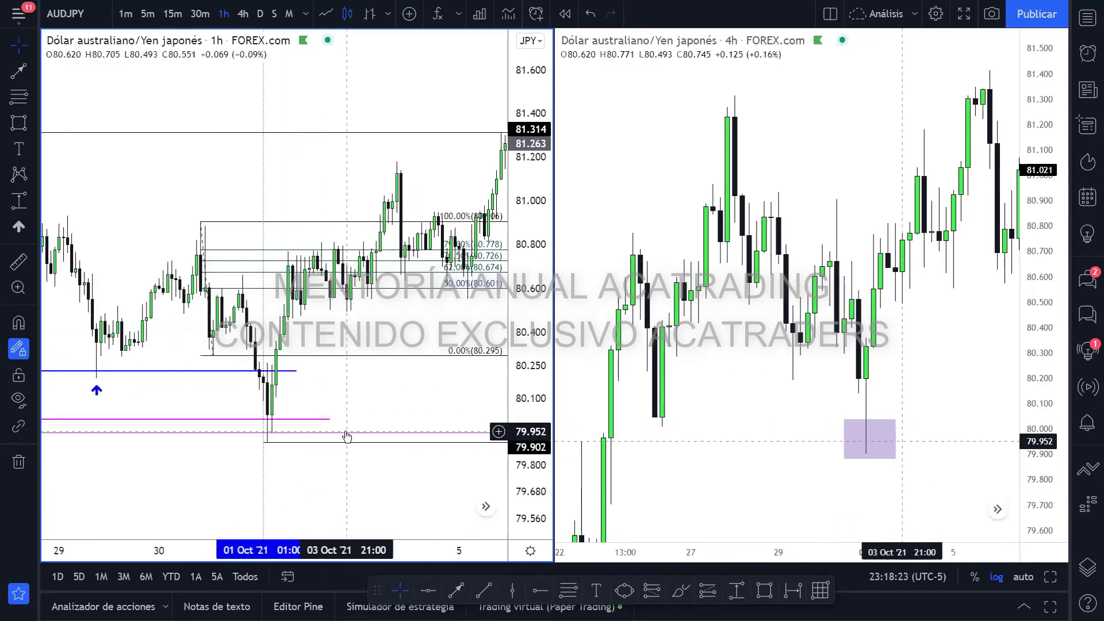
{"action": "key", "text": "alt+h"}
{"action": "left_click", "coordinate": [483, 590]}
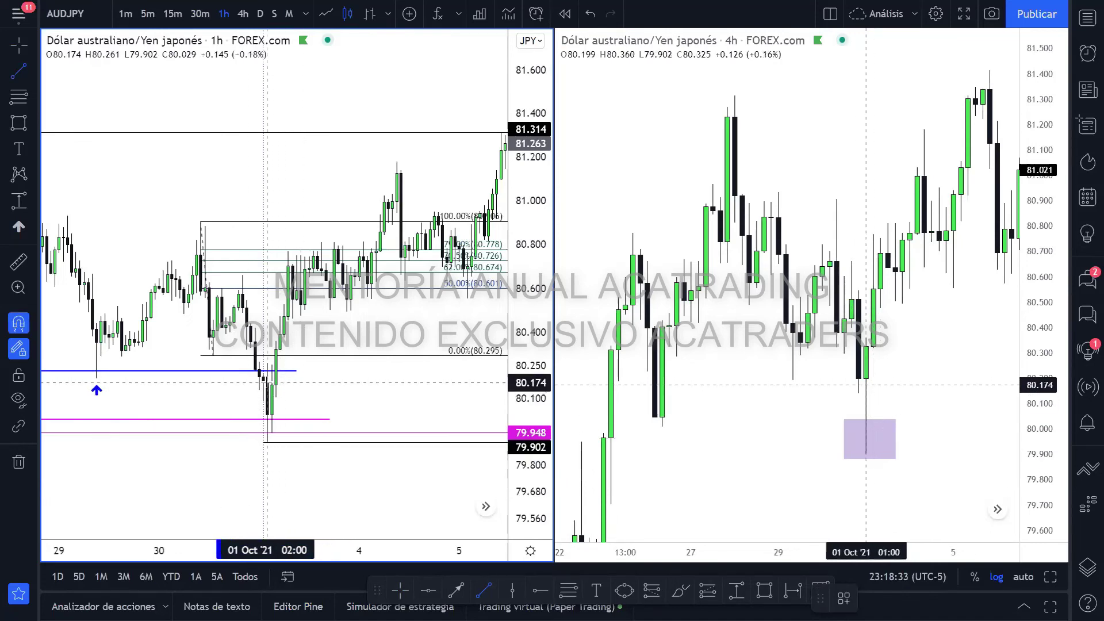
{"action": "left_click", "coordinate": [400, 590]}
{"action": "key", "text": "alt+shift+r"}
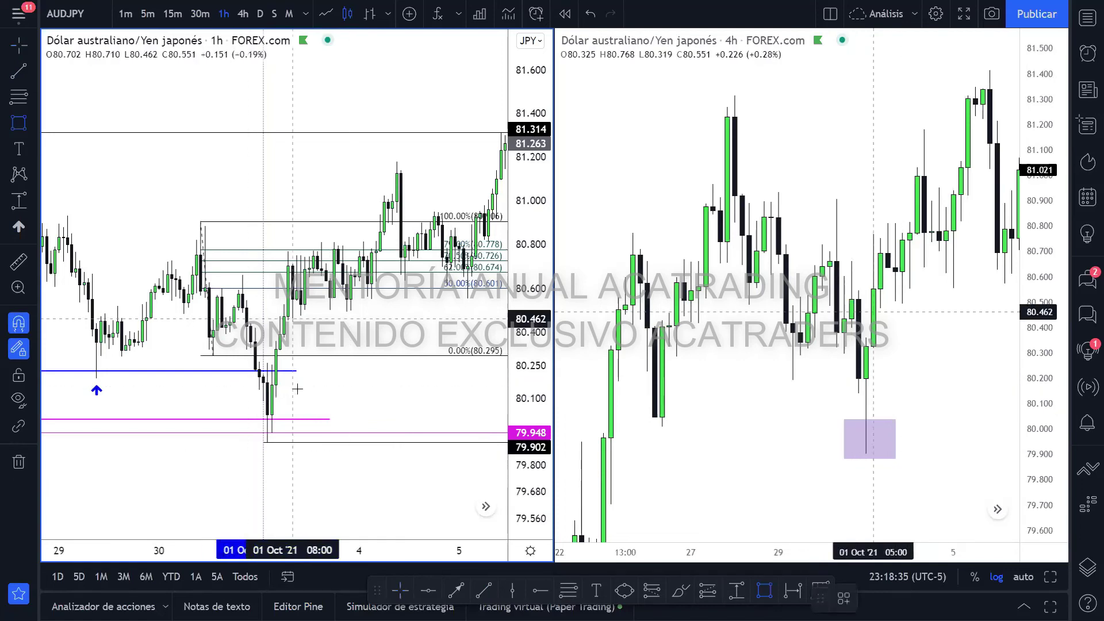
{"action": "left_click", "coordinate": [267, 383]}
{"action": "left_click", "coordinate": [278, 409]}
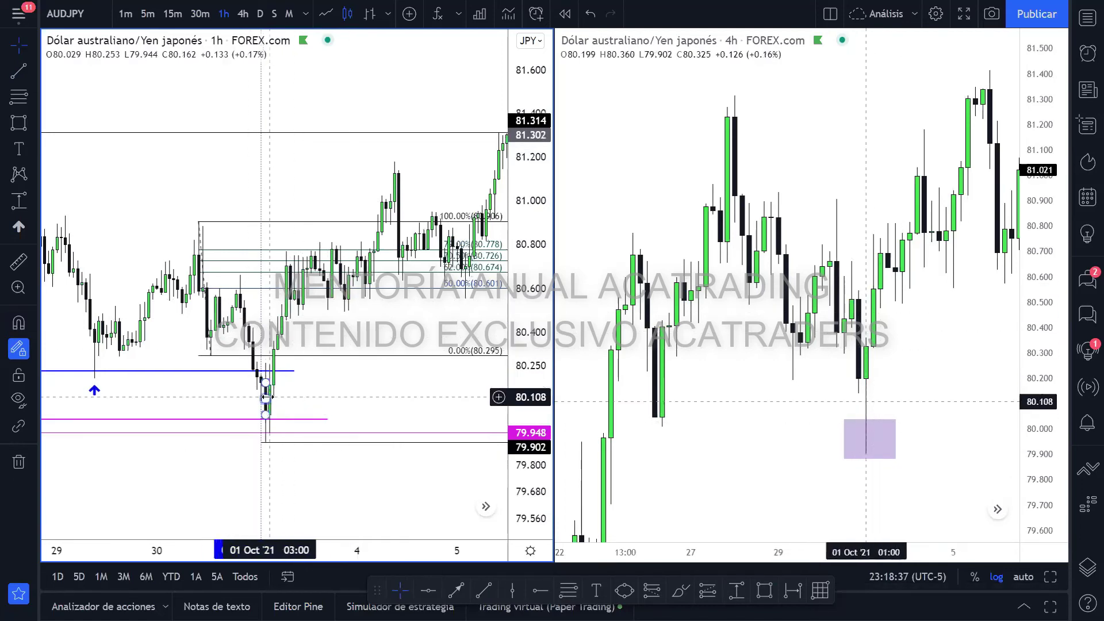
{"action": "left_click", "coordinate": [302, 414]}
{"action": "left_click", "coordinate": [896, 595]}
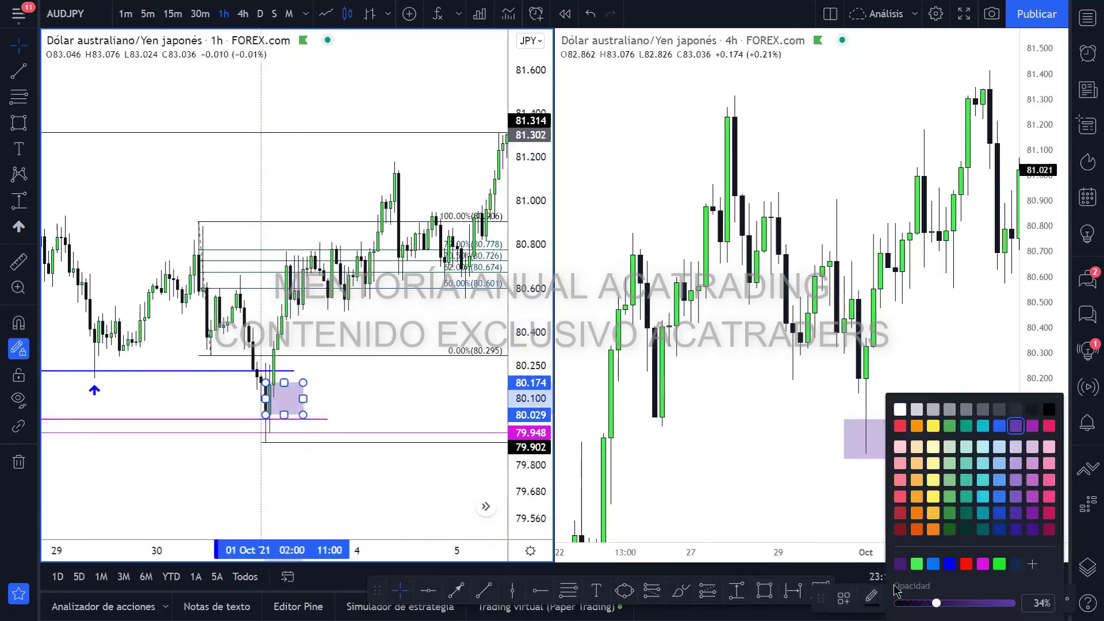
{"action": "left_click", "coordinate": [933, 426]}
{"action": "left_click", "coordinate": [369, 386]}
- Examine the 1-hour candles around the 1 October low, the yellow rectangle and the following rally into the Fibonacci levels
{"action": "scroll", "coordinate": [382, 398], "scroll_direction": "up", "scroll_amount": 3}
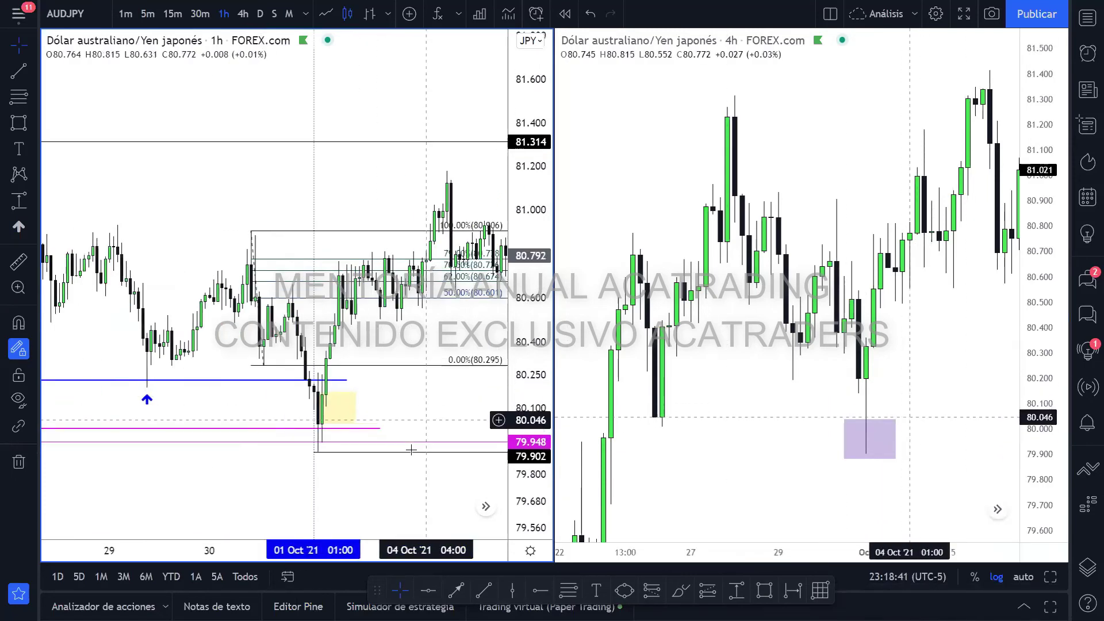
{"action": "scroll", "coordinate": [382, 398], "scroll_direction": "up", "scroll_amount": 5}
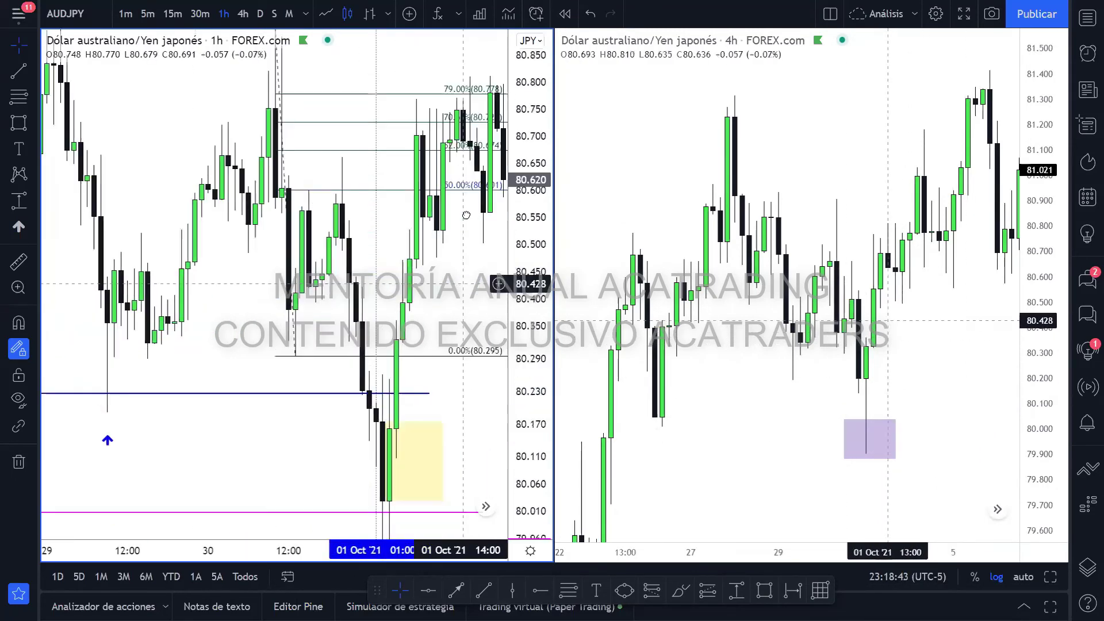
{"action": "scroll", "coordinate": [405, 376], "scroll_direction": "up", "scroll_amount": 5}
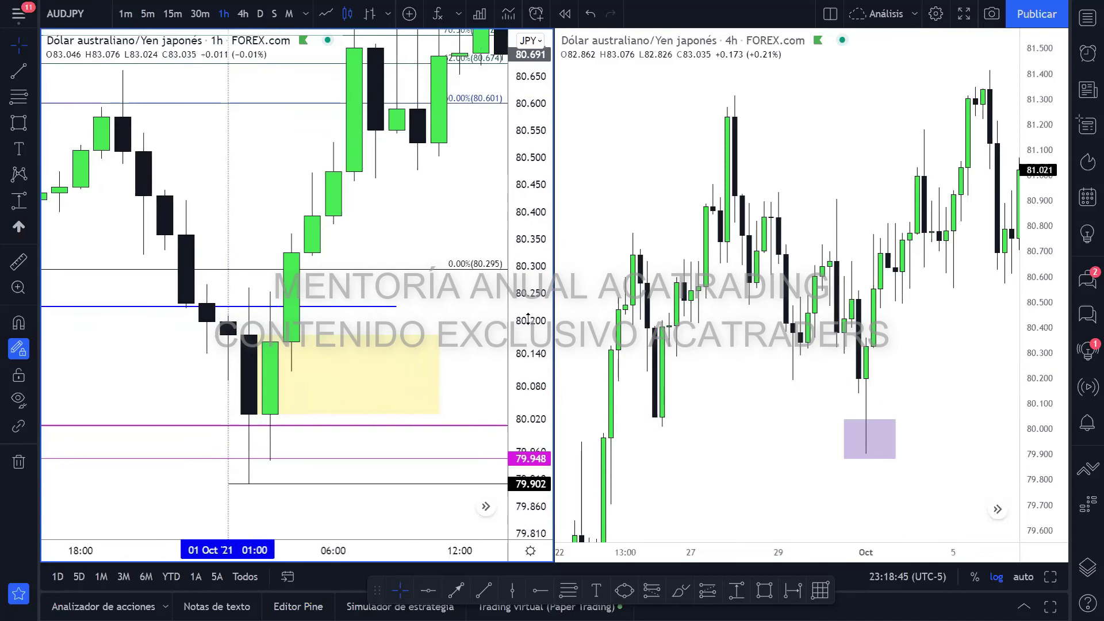
{"action": "left_click_drag", "start_coordinate": [462, 243], "coordinate": [470, 217]}
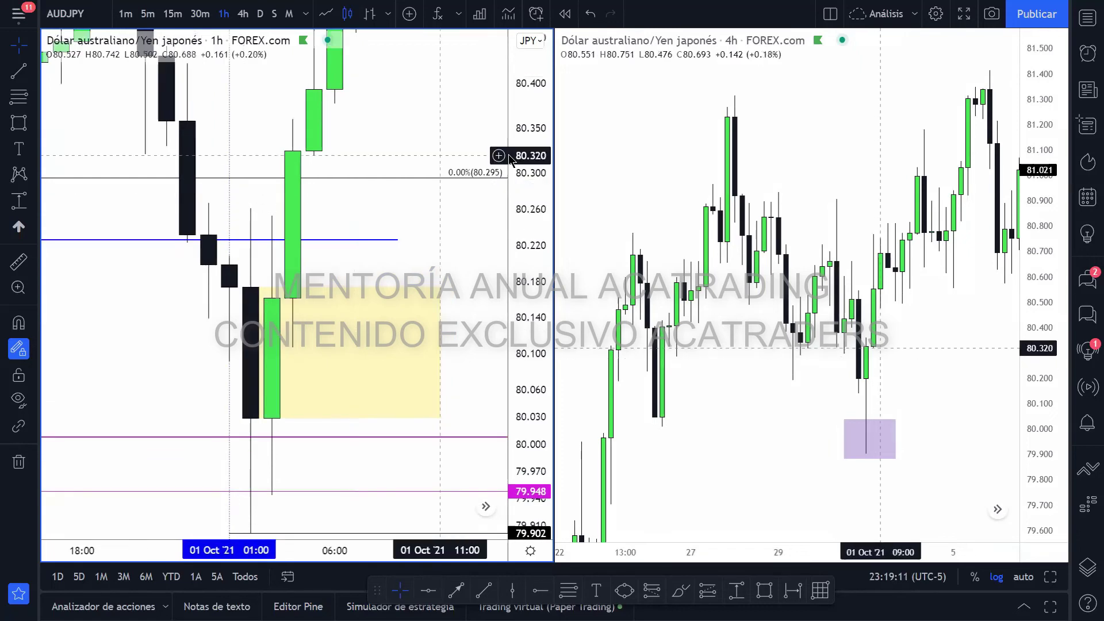
{"action": "scroll", "coordinate": [463, 272], "scroll_direction": "down", "scroll_amount": 2}
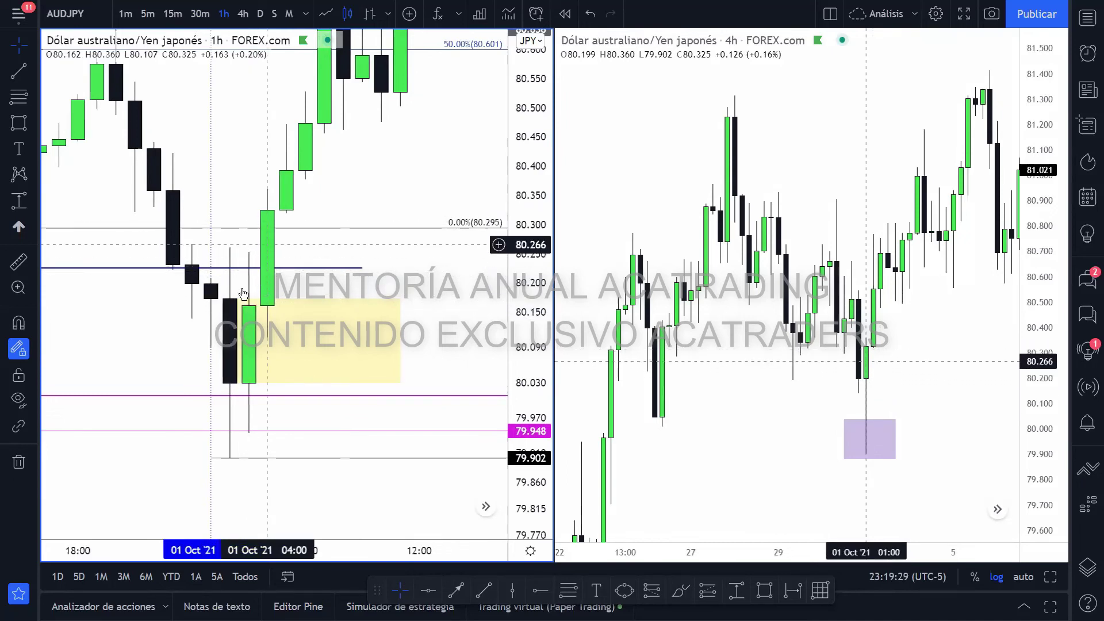
{"action": "left_click_drag", "start_coordinate": [243, 294], "coordinate": [204, 335]}
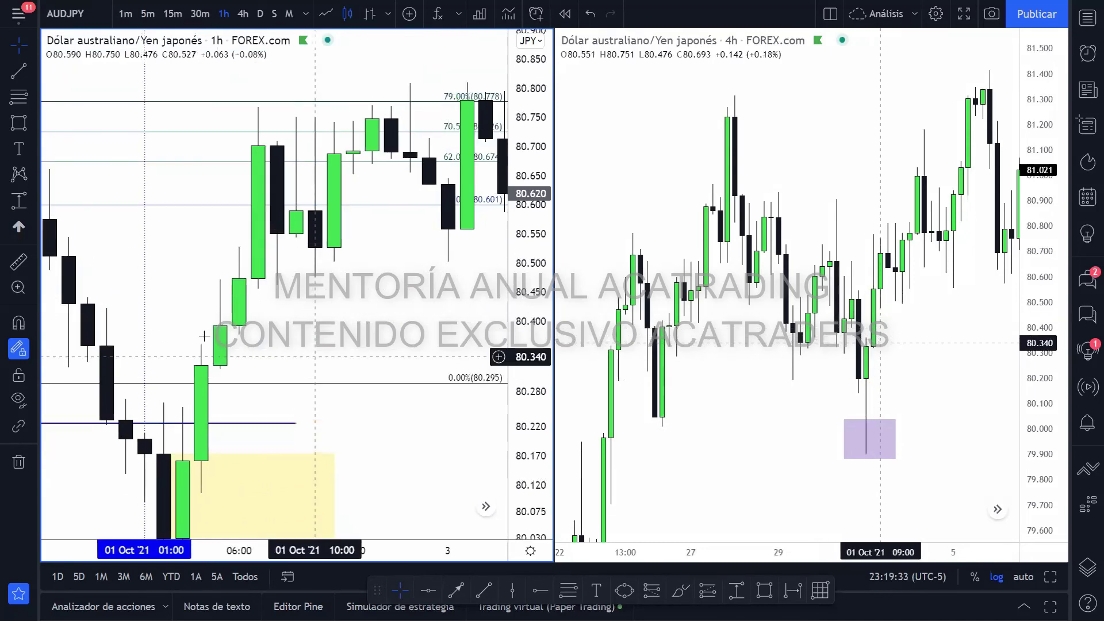
{"action": "left_click_drag", "start_coordinate": [298, 311], "coordinate": [310, 265]}
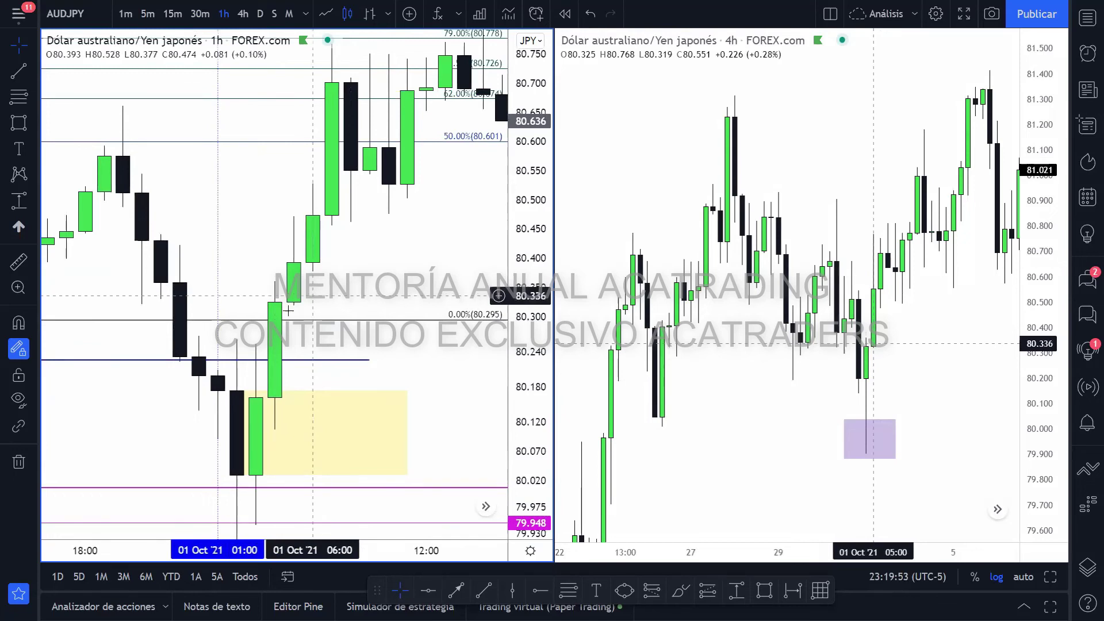
{"action": "left_click_drag", "start_coordinate": [316, 357], "coordinate": [272, 435]}
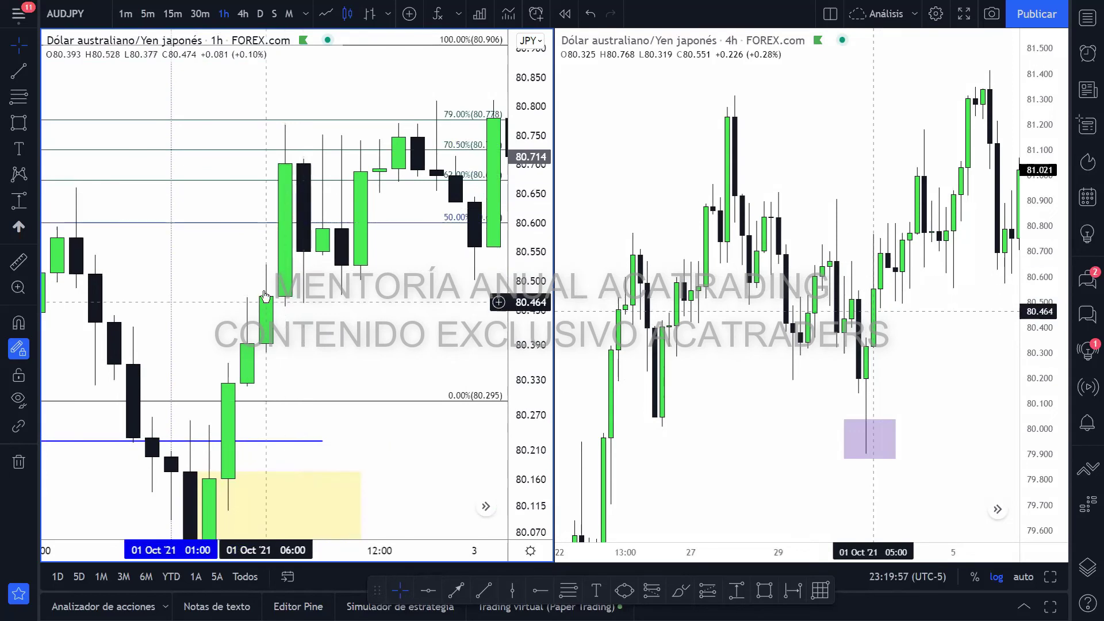
- Delete the Fibonacci retracement from the 1-hour chart
{"action": "left_click_drag", "start_coordinate": [363, 395], "coordinate": [347, 411]}
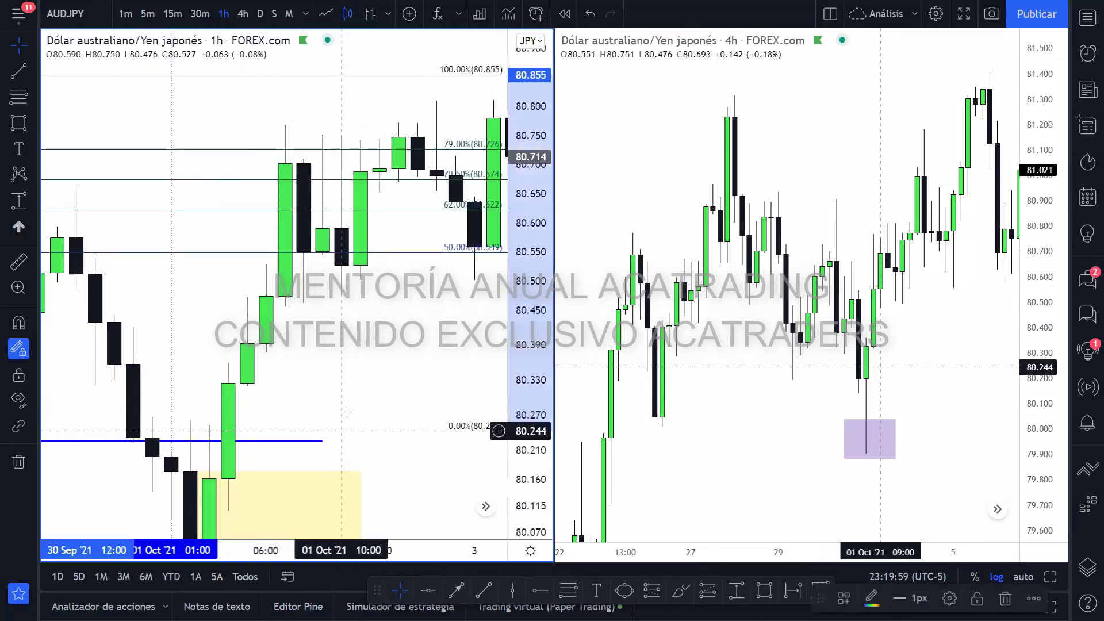
{"action": "key", "text": "Delete"}
{"action": "scroll", "coordinate": [300, 356], "scroll_direction": "down", "scroll_amount": 5}
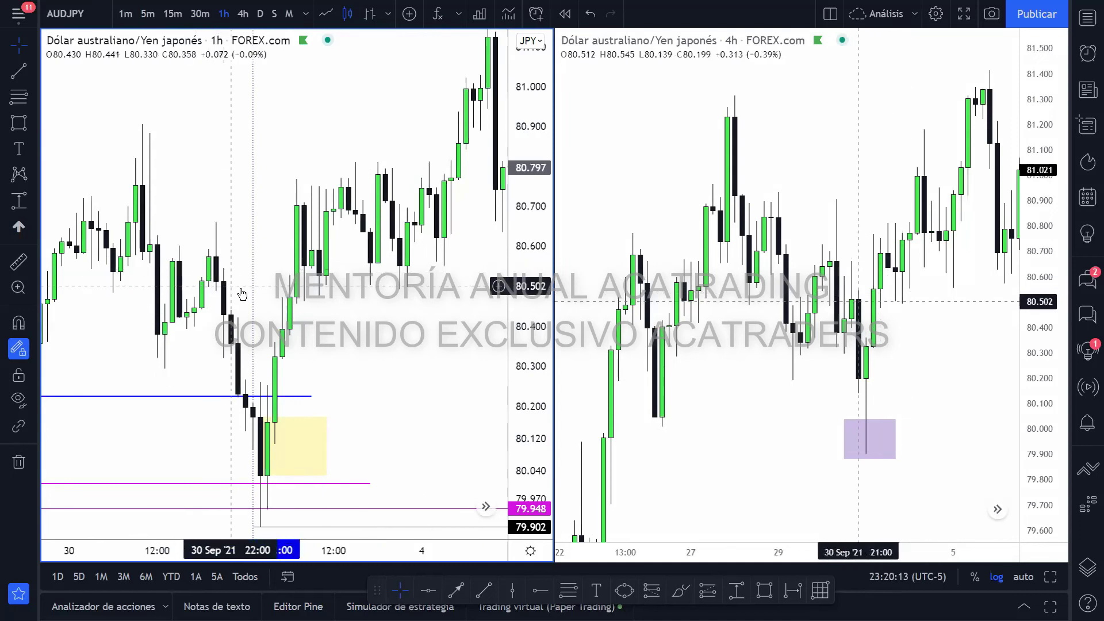
- Draw a yellow support rectangle on the 1-hour chart from the late 30 September peak to 5 October, between about 80.57 and 80.51
{"action": "scroll", "coordinate": [230, 270], "scroll_direction": "down", "scroll_amount": 3}
{"action": "scroll", "coordinate": [268, 307], "scroll_direction": "down", "scroll_amount": 3}
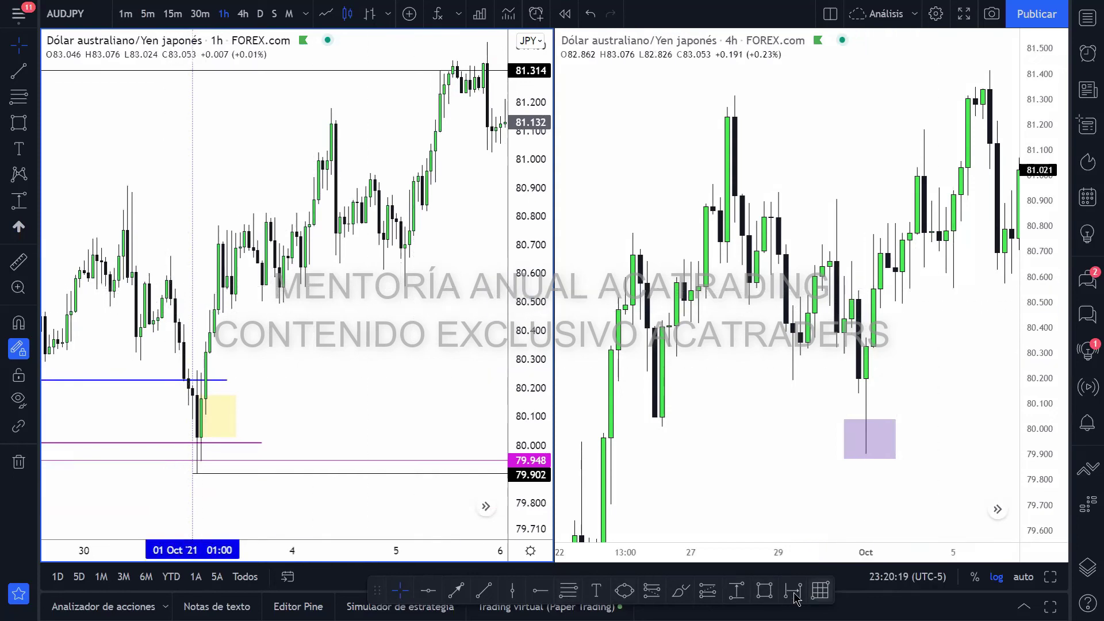
{"action": "mouse_move", "coordinate": [162, 280]}
{"action": "left_mouse_down"}
{"action": "mouse_move", "coordinate": [284, 298]}
{"action": "mouse_move", "coordinate": [435, 299]}
{"action": "left_mouse_up"}
{"action": "left_click", "coordinate": [436, 297]}
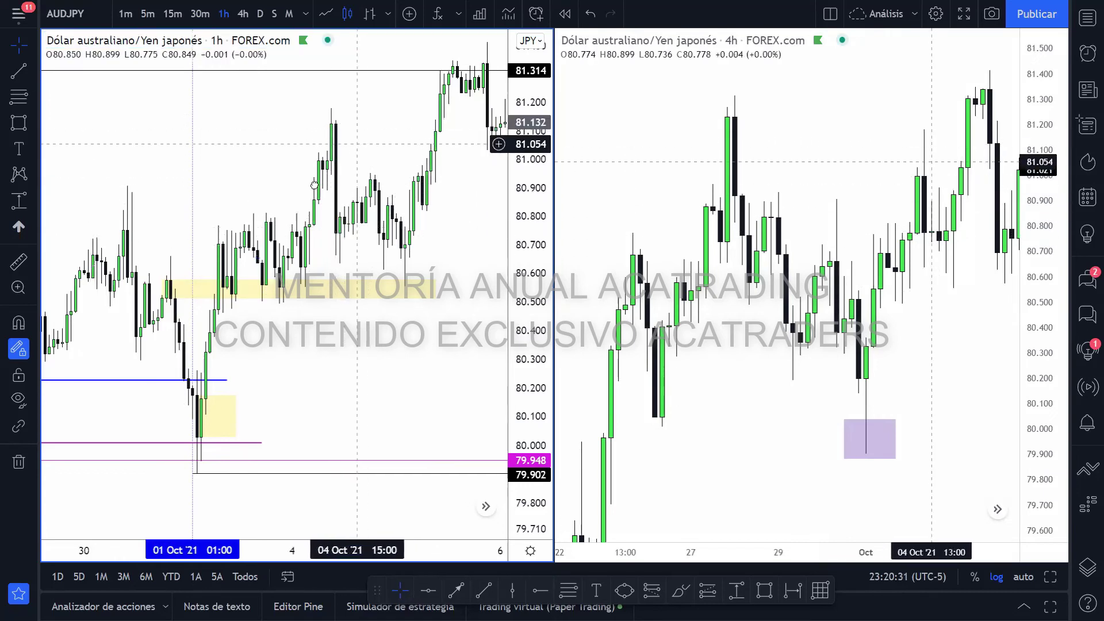
- Start bar replay on the 1-hour chart from the 6 October decline and switch that chart to the 15-minute timeframe
{"action": "left_click_drag", "start_coordinate": [359, 214], "coordinate": [318, 256]}
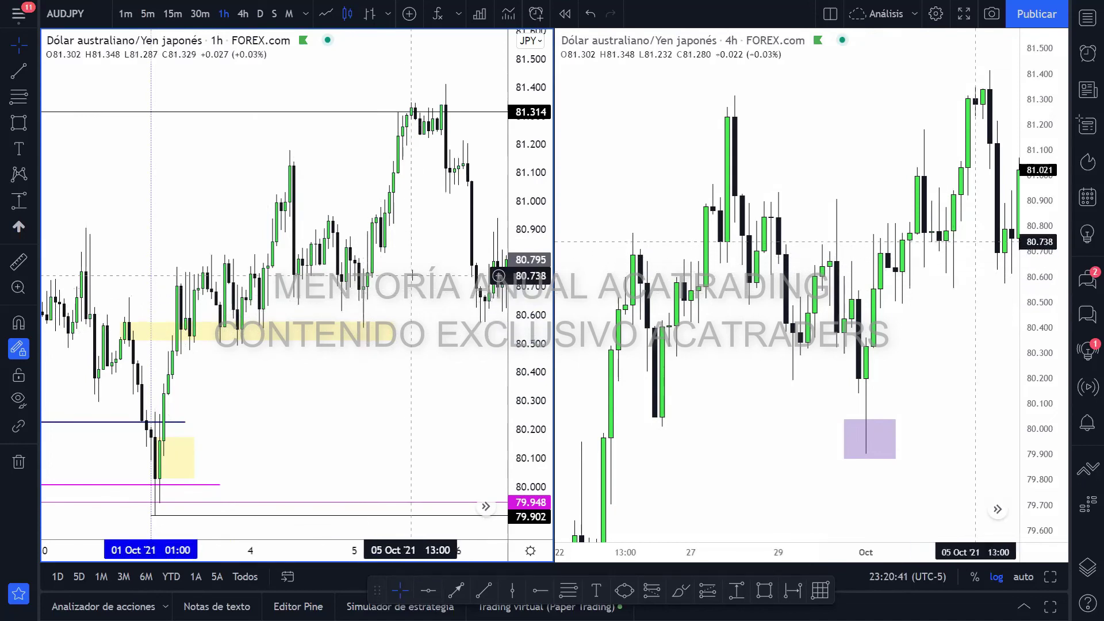
{"action": "left_click_drag", "start_coordinate": [448, 207], "coordinate": [288, 179]}
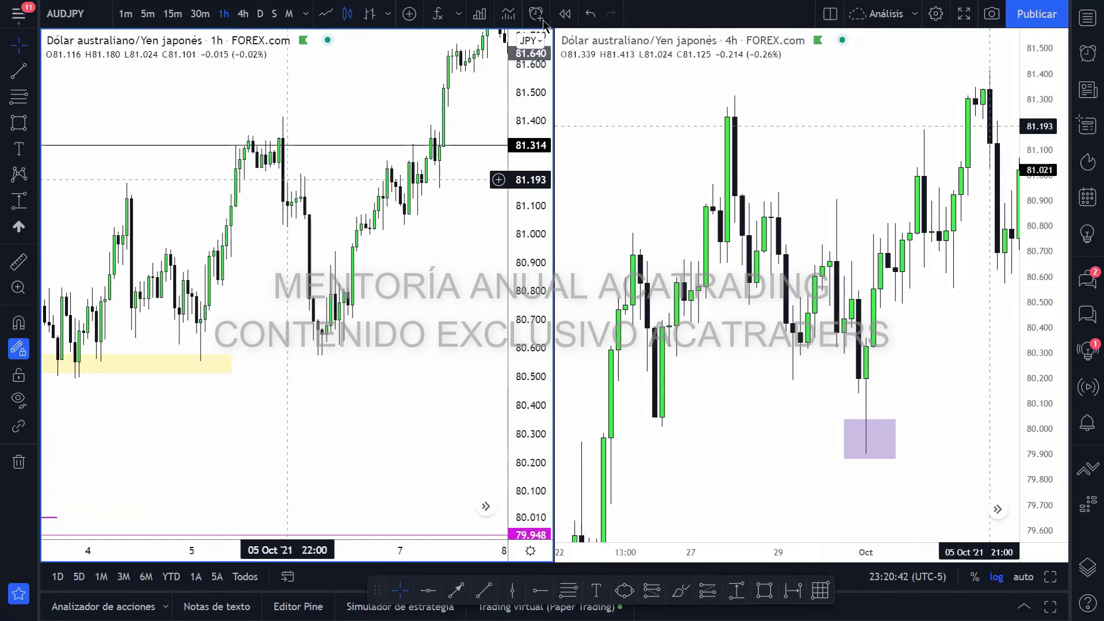
{"action": "left_click", "coordinate": [565, 14]}
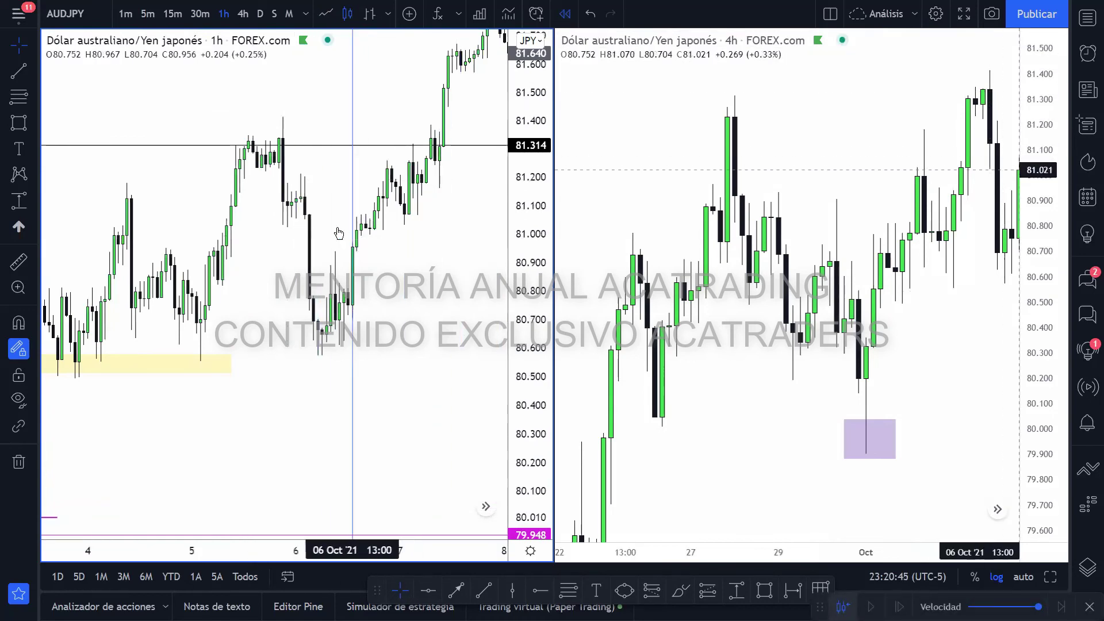
{"action": "left_click", "coordinate": [319, 248]}
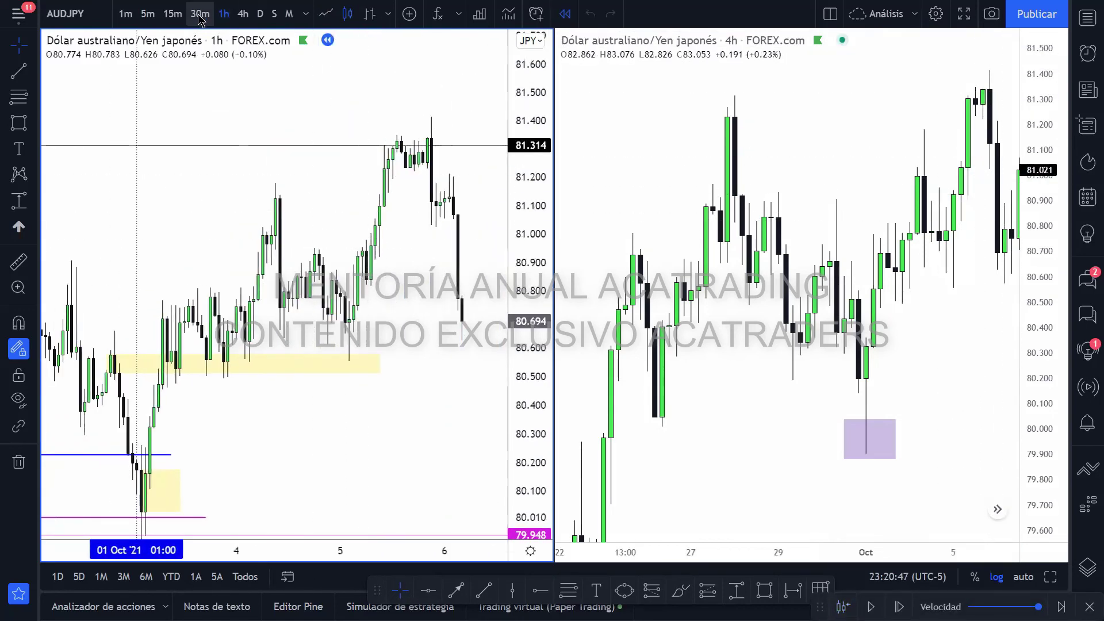
{"action": "left_click", "coordinate": [173, 14]}
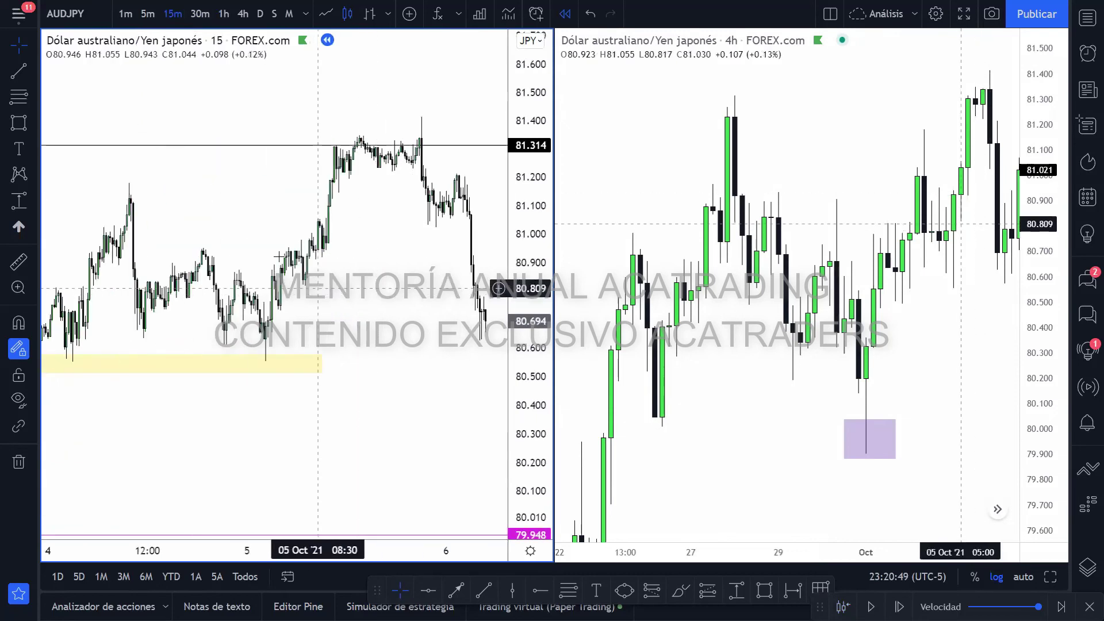
- Draw a horizontal ray from the 4 October 21:15 closing low at 80.662, using the line chart display, and return to candlesticks
{"action": "scroll", "coordinate": [150, 217], "scroll_direction": "up", "scroll_amount": 3}
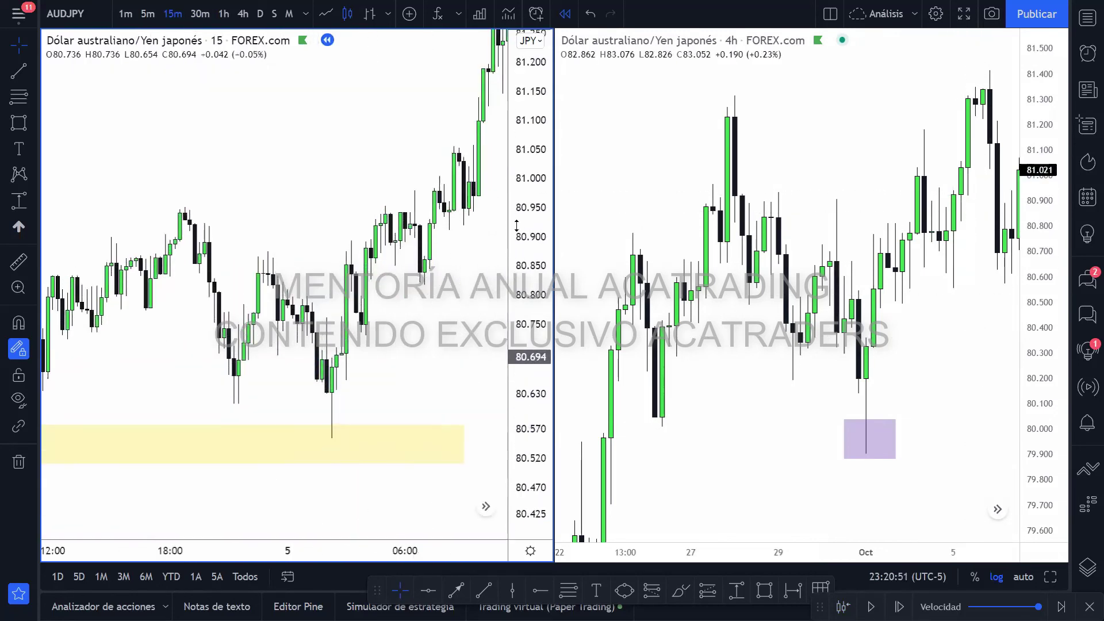
{"action": "scroll", "coordinate": [365, 313], "scroll_direction": "down", "scroll_amount": 1}
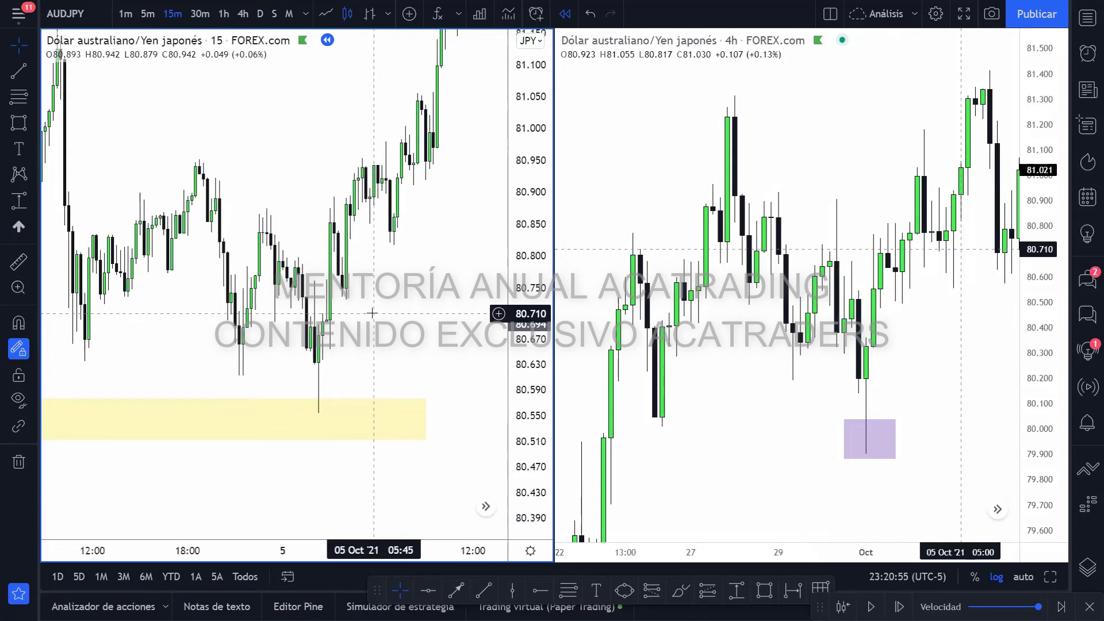
{"action": "scroll", "coordinate": [379, 371], "scroll_direction": "down", "scroll_amount": 3}
{"action": "left_click_drag", "start_coordinate": [414, 403], "coordinate": [463, 391]}
{"action": "scroll", "coordinate": [460, 360], "scroll_direction": "up", "scroll_amount": 2}
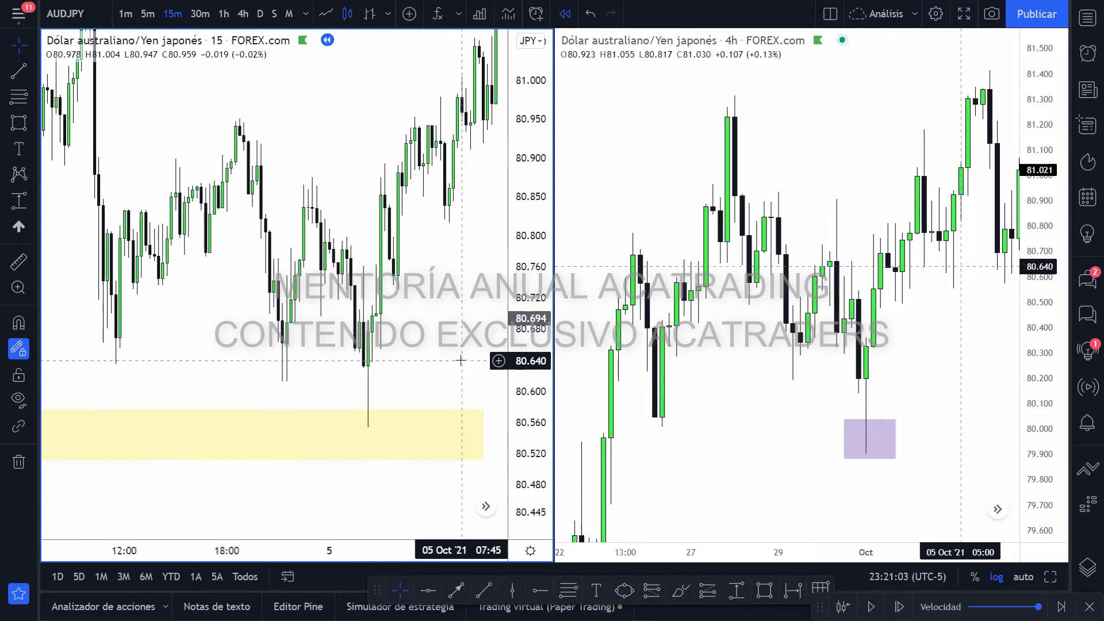
{"action": "left_click_drag", "start_coordinate": [451, 368], "coordinate": [368, 374]}
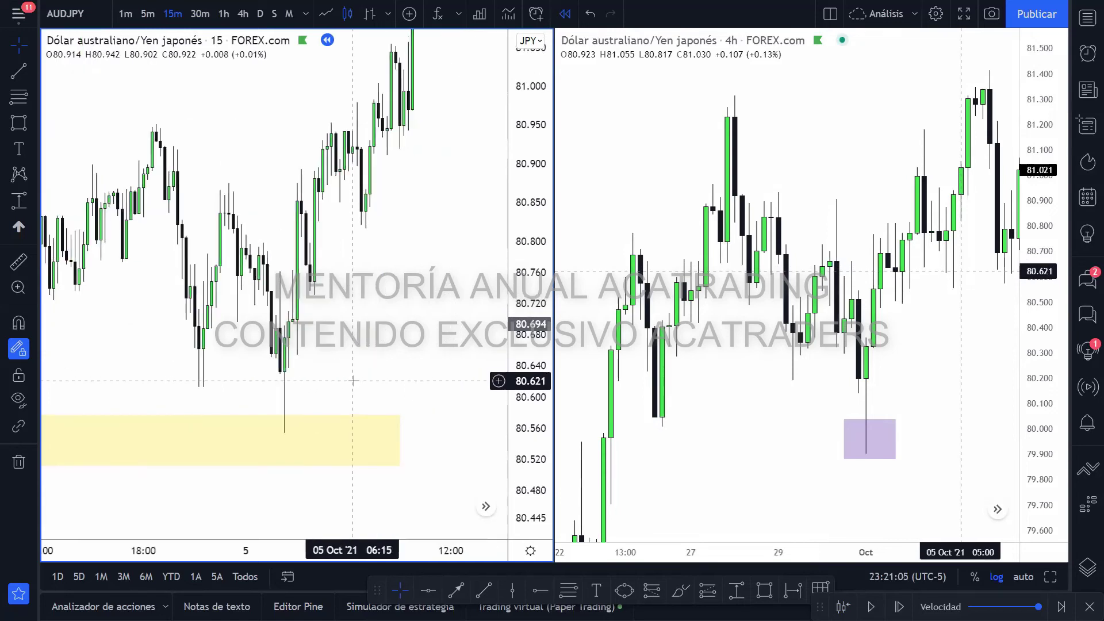
{"action": "left_click", "coordinate": [538, 590]}
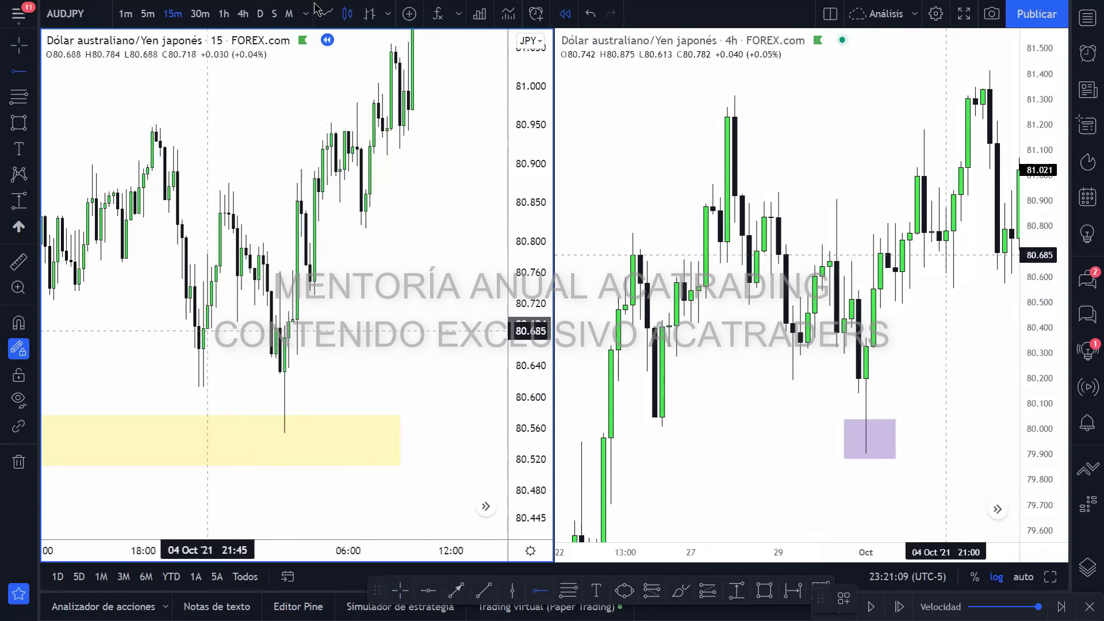
{"action": "left_click", "coordinate": [325, 13]}
{"action": "left_click", "coordinate": [200, 352]}
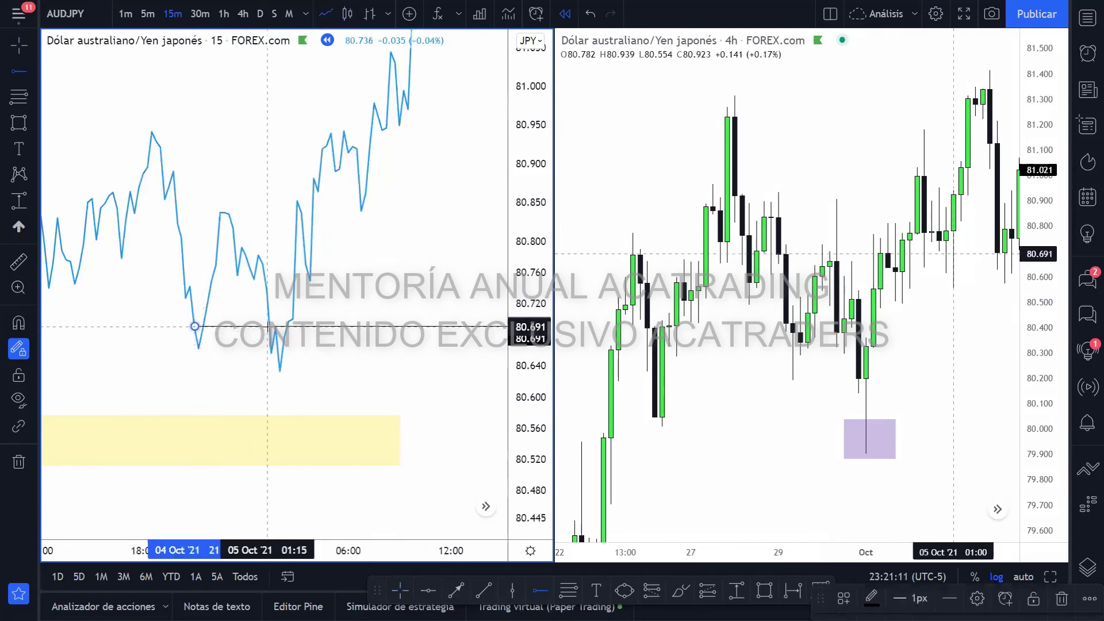
{"action": "left_click_drag", "start_coordinate": [194, 326], "coordinate": [199, 349]}
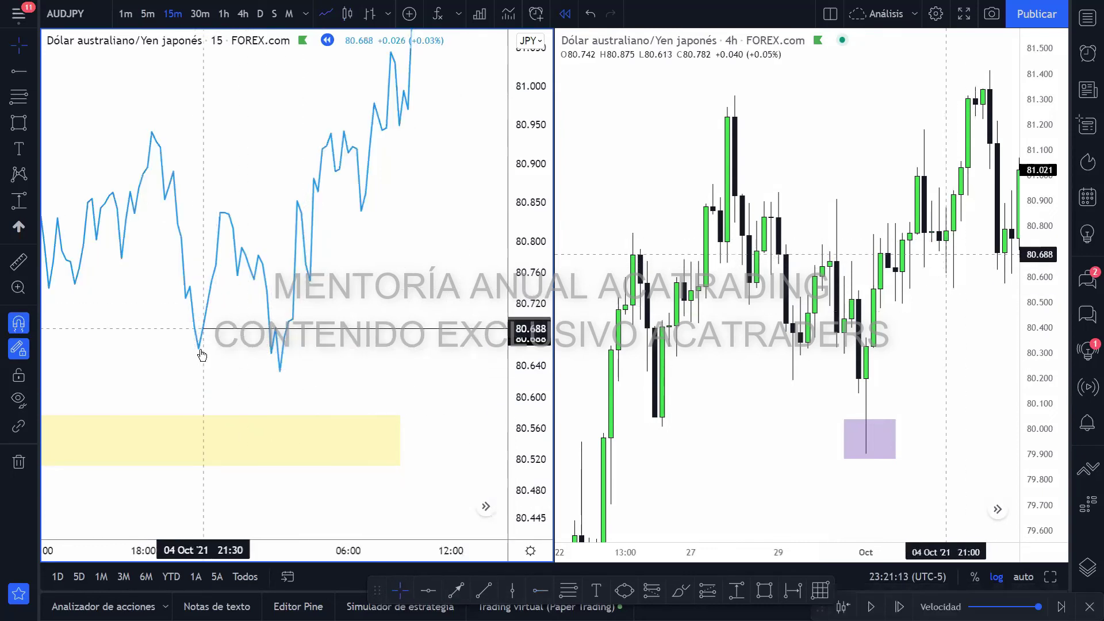
{"action": "left_click", "coordinate": [347, 13]}
- Draw a horizontal ray from the 5 October wick low at 80.554 inside the yellow support rectangle
{"action": "key", "text": "alt+j"}
{"action": "left_click", "coordinate": [284, 433]}
{"action": "left_click", "coordinate": [330, 392]}
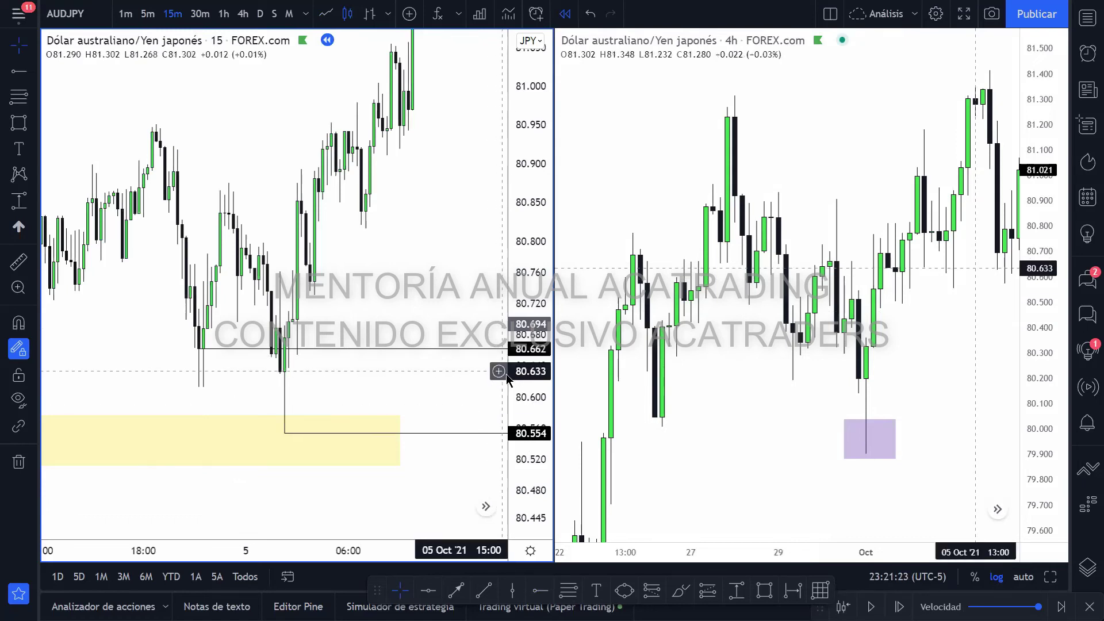
- Measure the price distance from the 80.662 ray down to the 80.554 ray on the 15-minute chart
{"action": "left_click", "coordinate": [18, 262]}
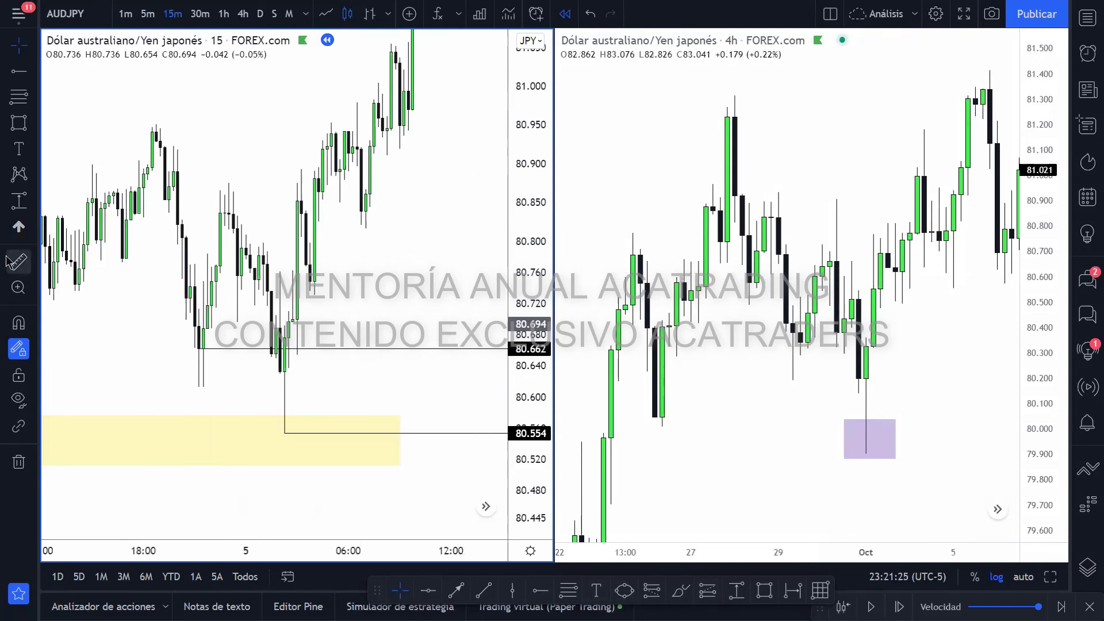
{"action": "left_click", "coordinate": [199, 349]}
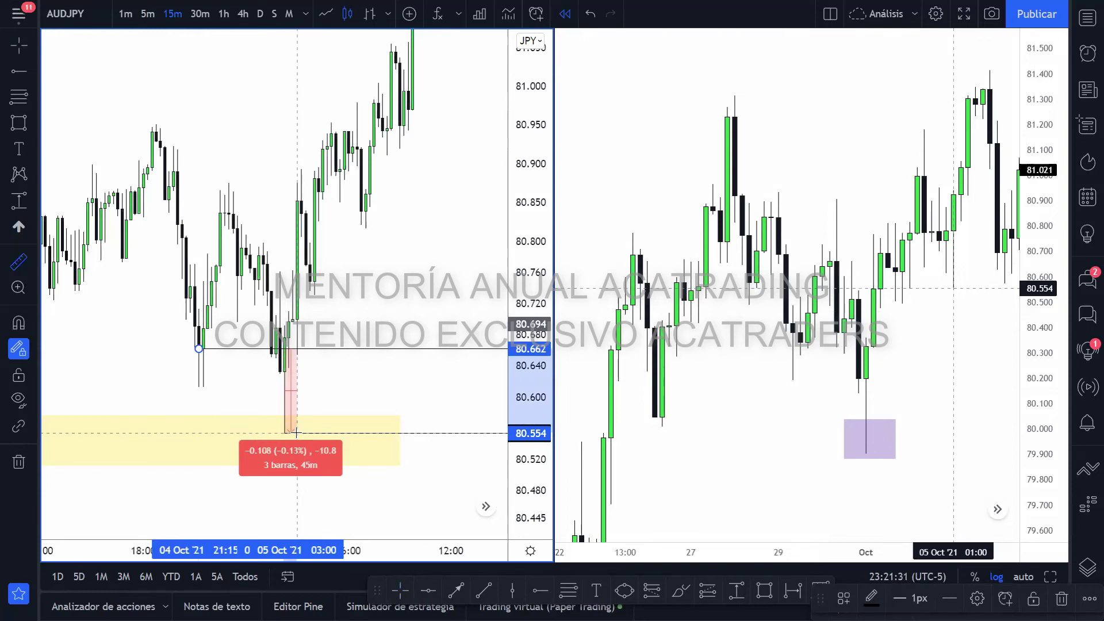
{"action": "left_click", "coordinate": [296, 436]}
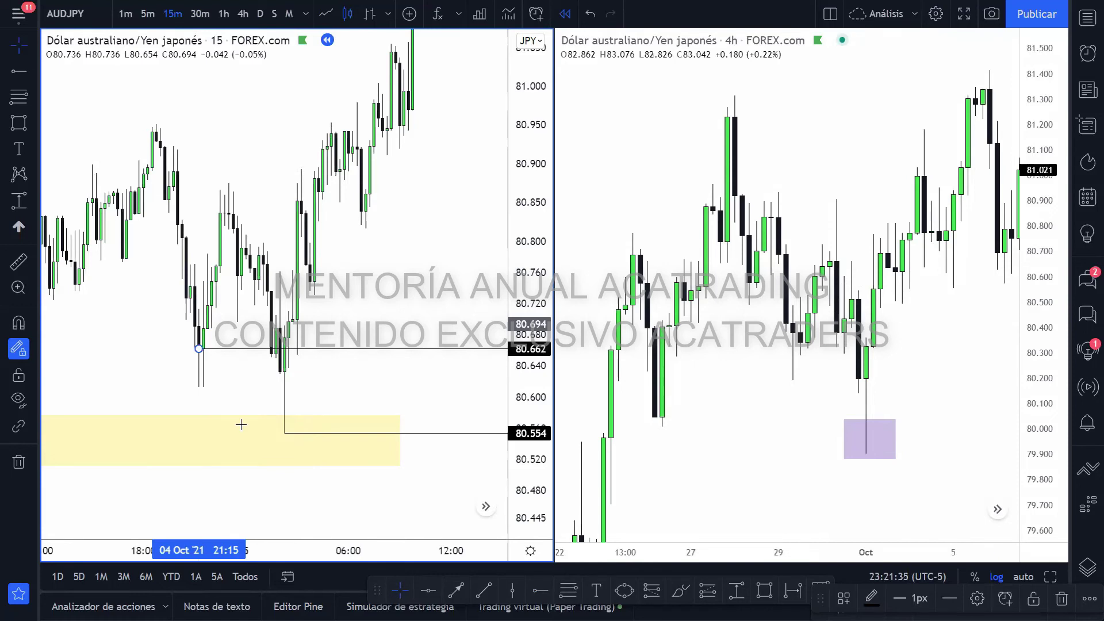
{"action": "left_click", "coordinate": [288, 372]}
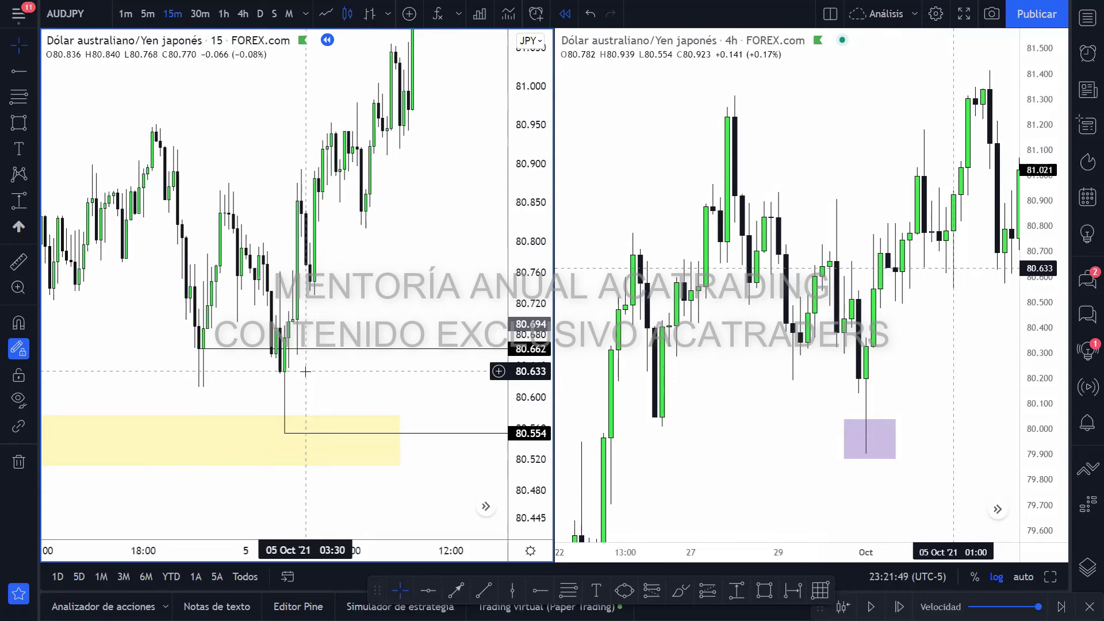
{"action": "scroll", "coordinate": [301, 368], "scroll_direction": "left", "scroll_amount": 5}
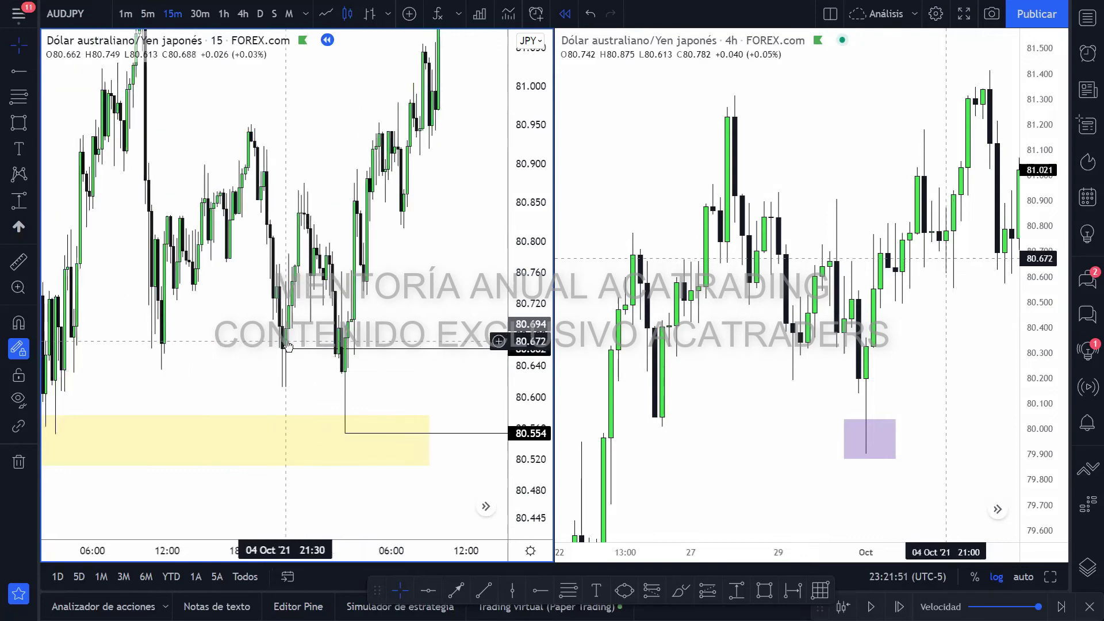
- Enable session breaks in the appearance settings of the 15-minute chart
{"action": "scroll", "coordinate": [288, 343], "scroll_direction": "right", "scroll_amount": 5}
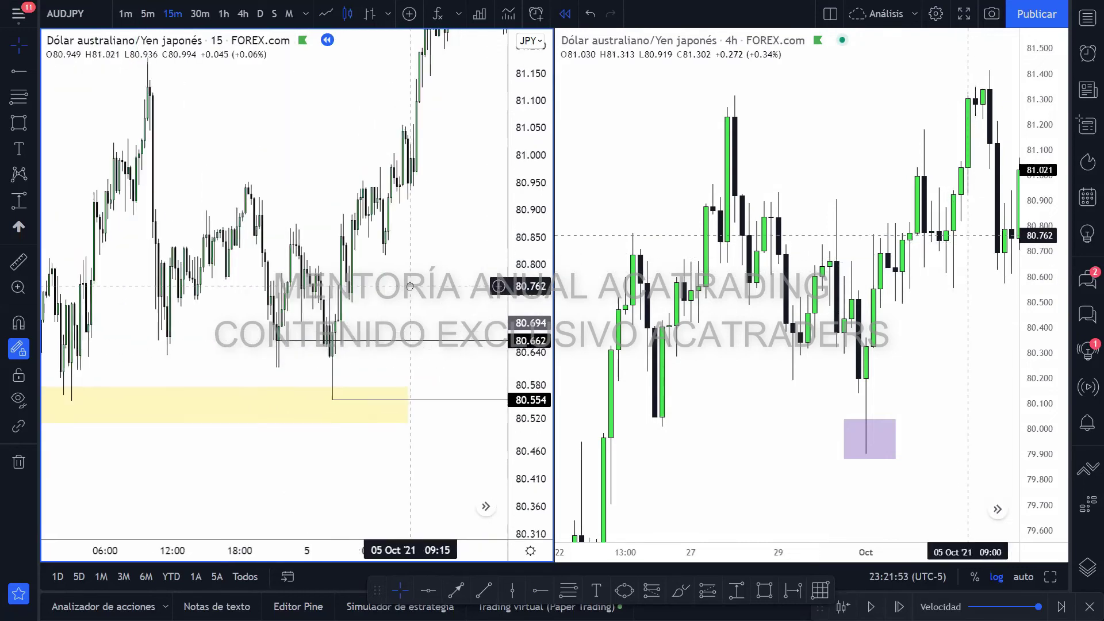
{"action": "right_click", "coordinate": [408, 402]}
{"action": "left_click", "coordinate": [460, 604]}
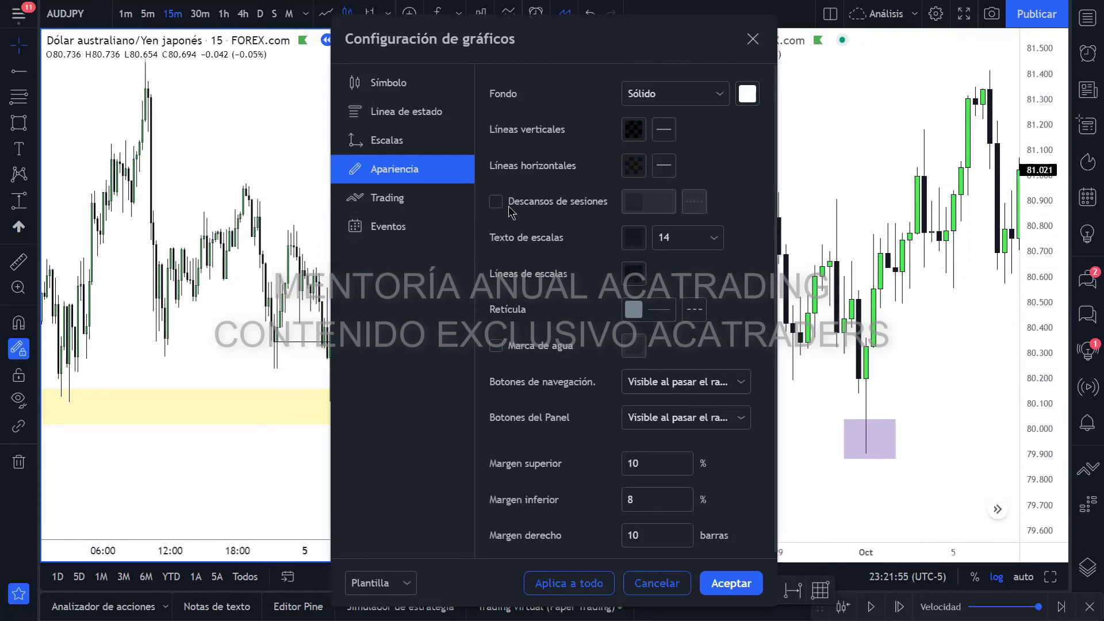
{"action": "left_click", "coordinate": [721, 581]}
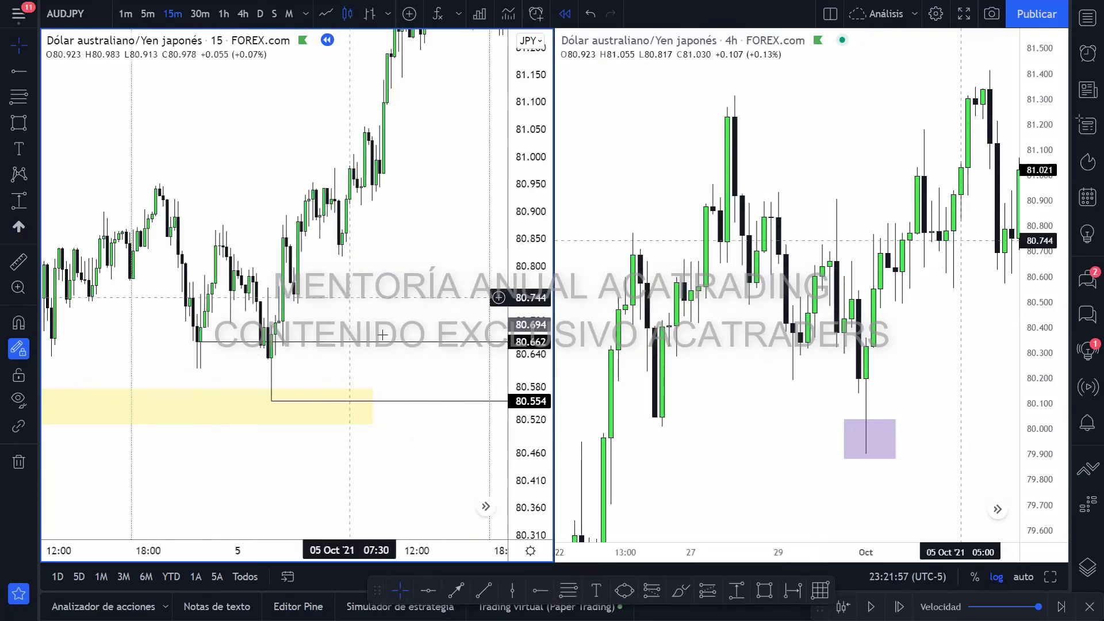
{"action": "scroll", "coordinate": [386, 391], "scroll_direction": "down", "scroll_amount": 3}
{"action": "scroll", "coordinate": [386, 391], "scroll_direction": "up", "scroll_amount": 3}
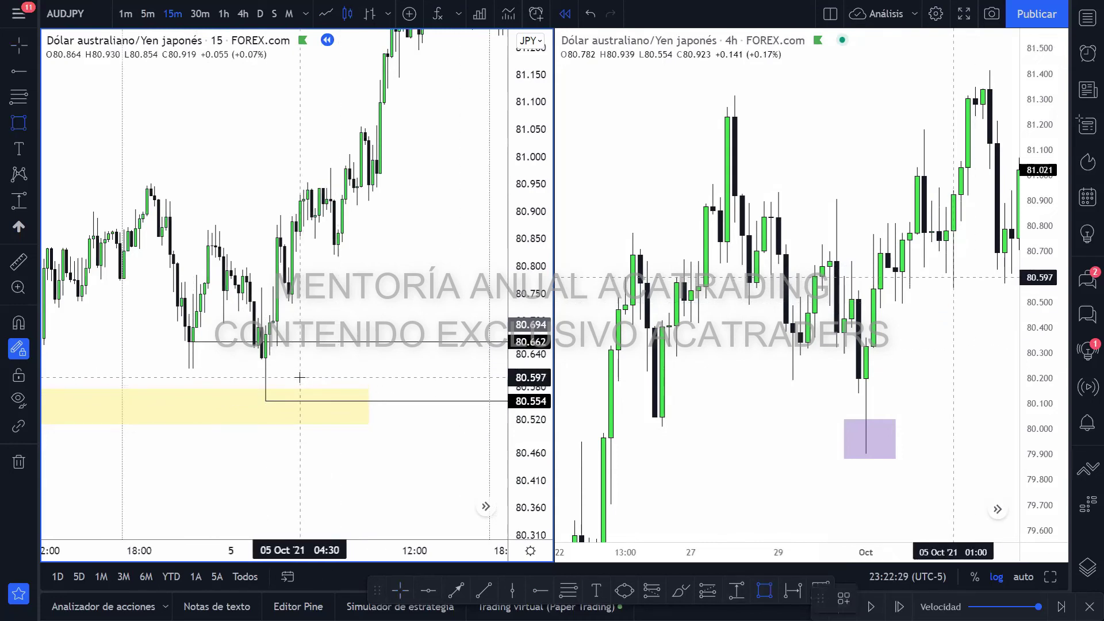
- Draw a small yellow support rectangle from 80.689 down to 80.633 at the 5 October 02:00 candle on the 15-minute chart
{"action": "key", "text": "ctrl"}
{"action": "key", "text": "shift+Right"}
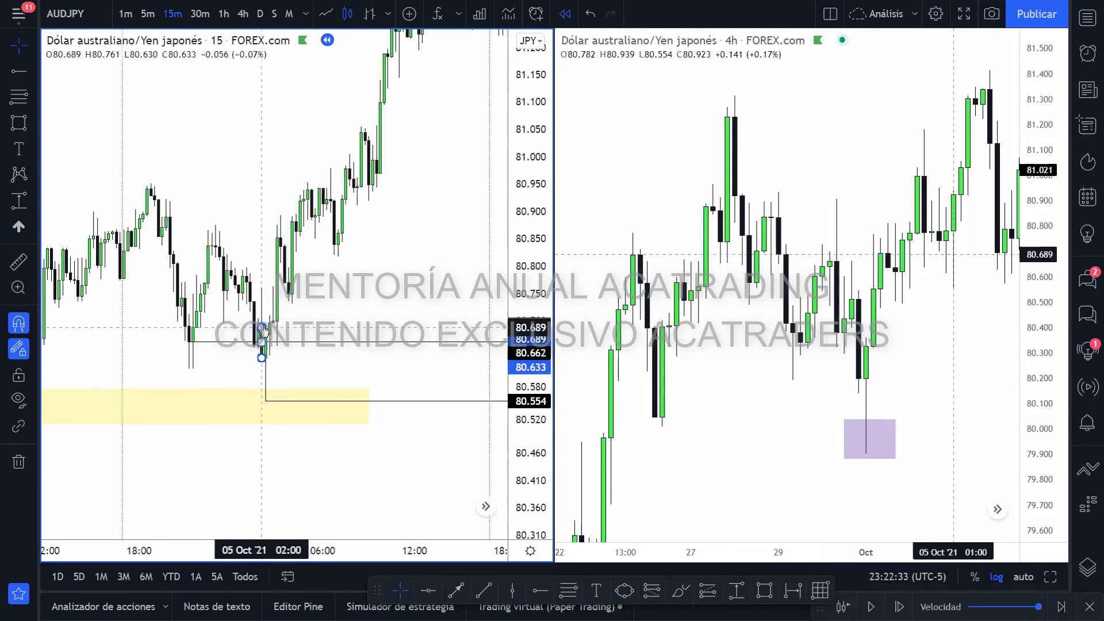
{"action": "left_click_drag", "start_coordinate": [261, 342], "coordinate": [361, 352]}
{"action": "key", "text": "shift+Right"}
{"action": "key", "text": "shift+Right"}
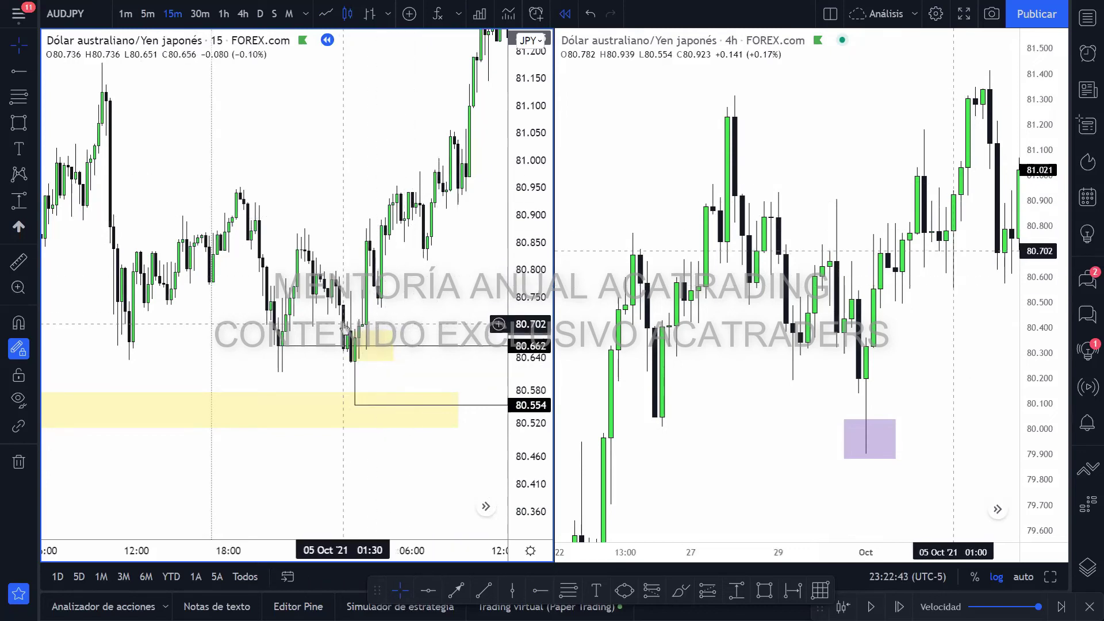
- Draw a horizontal ray at 80.662 on the 4-hour chart, starting just after the 1 October low
{"action": "scroll", "coordinate": [776, 405], "scroll_direction": "down", "scroll_amount": 3}
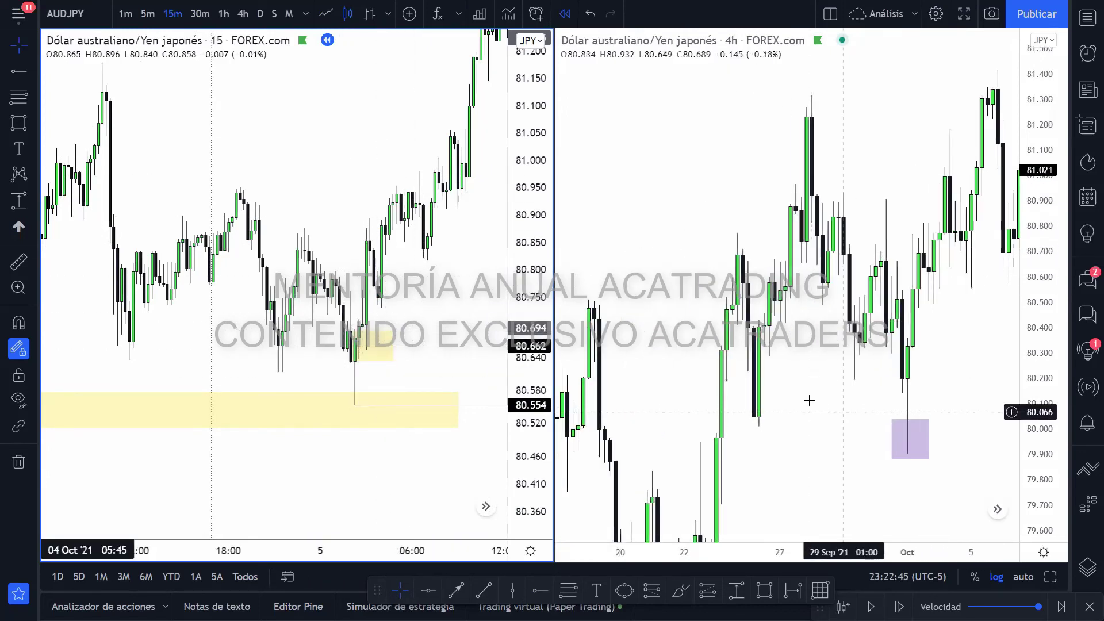
{"action": "left_click_drag", "start_coordinate": [809, 399], "coordinate": [734, 382]}
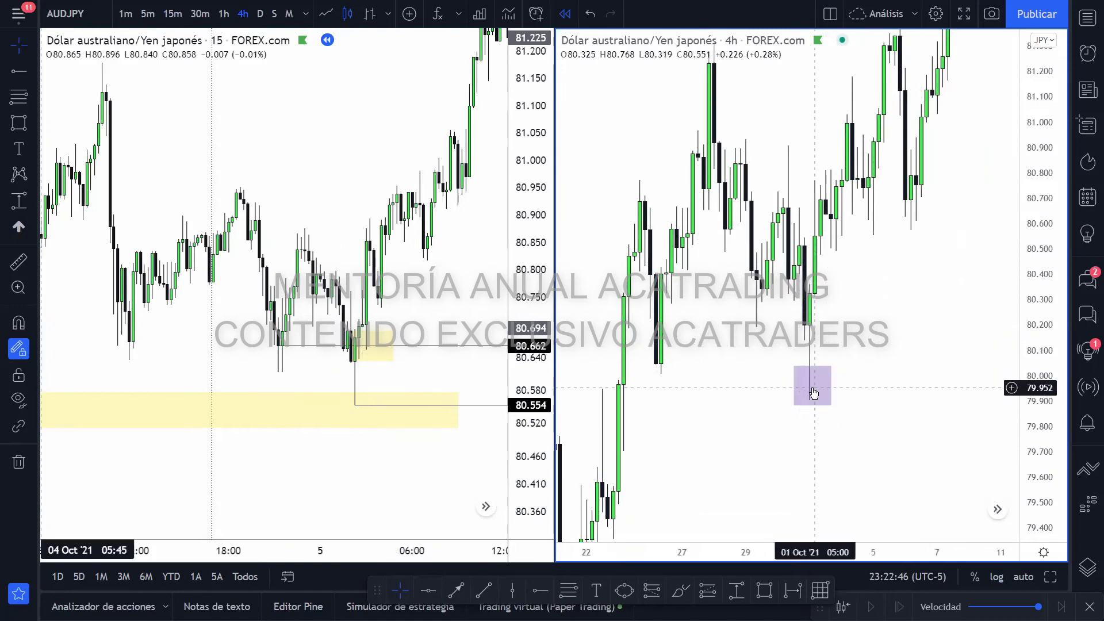
{"action": "left_click_drag", "start_coordinate": [282, 348], "coordinate": [335, 349]}
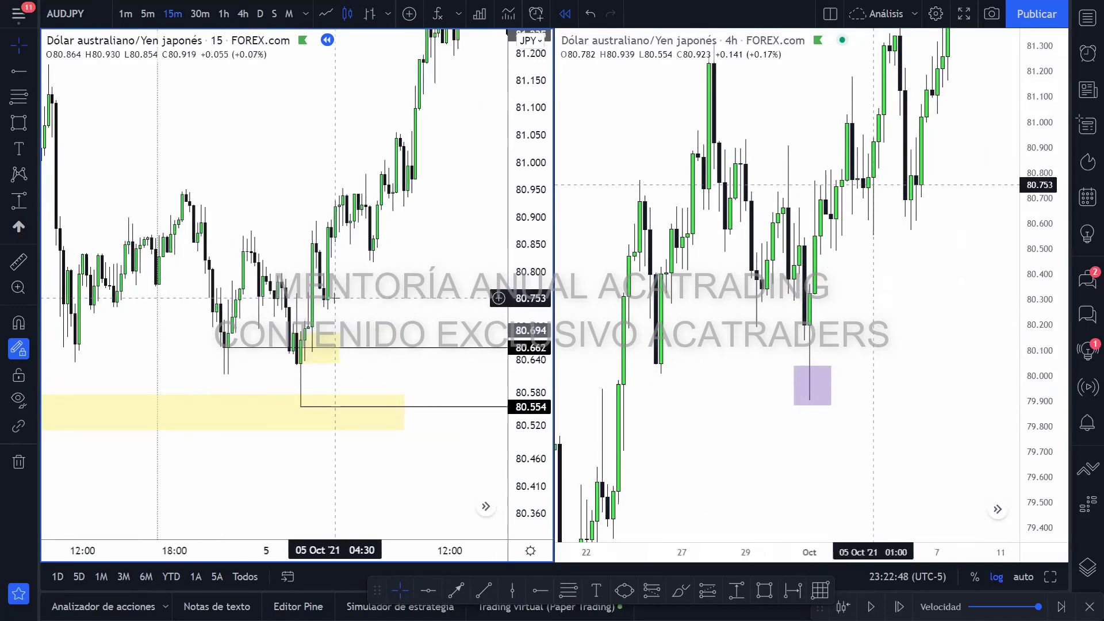
{"action": "left_click", "coordinate": [358, 347]}
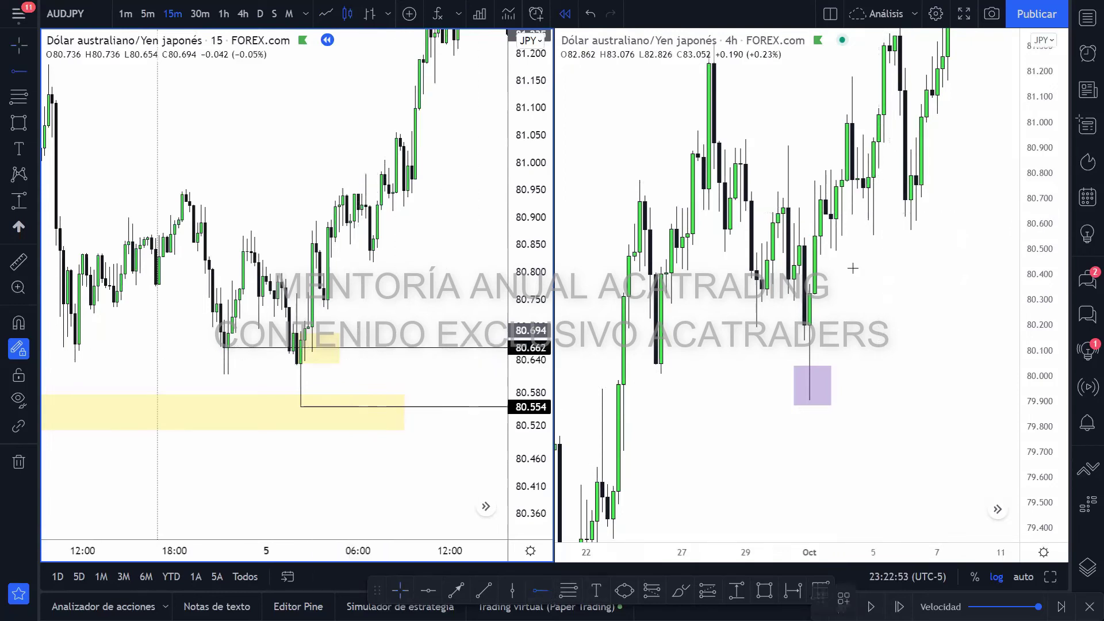
{"action": "left_click", "coordinate": [825, 207]}
{"action": "key", "text": "Escape"}
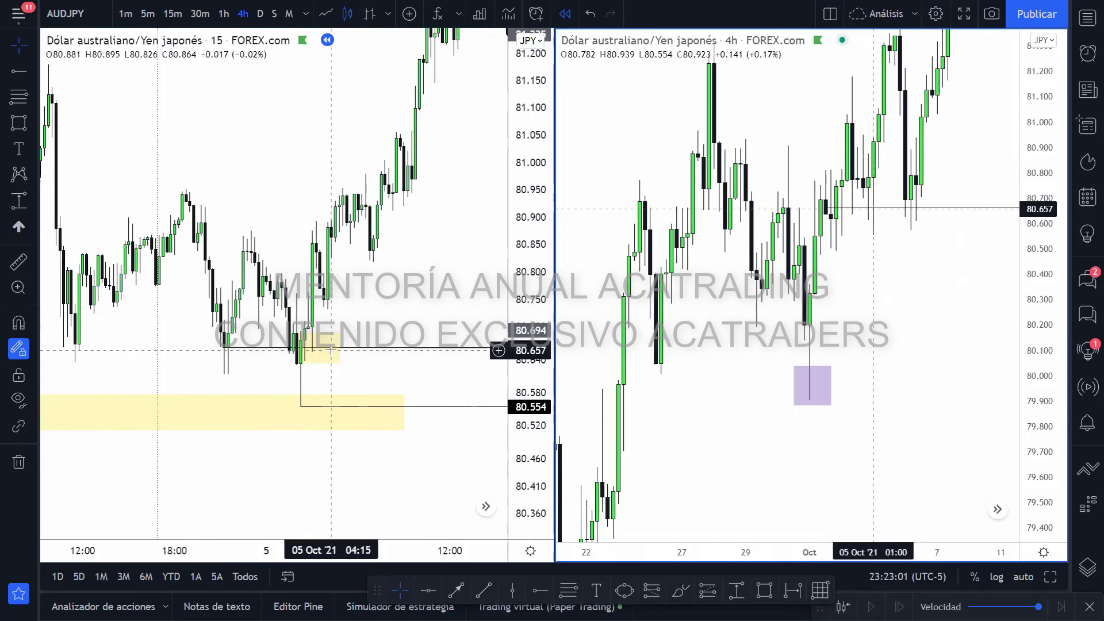
- Draw a second small yellow rectangle upward from 80.763 at the 5 October 03:00 bullish candle on the 15-minute chart
{"action": "left_click_drag", "start_coordinate": [334, 349], "coordinate": [326, 376]}
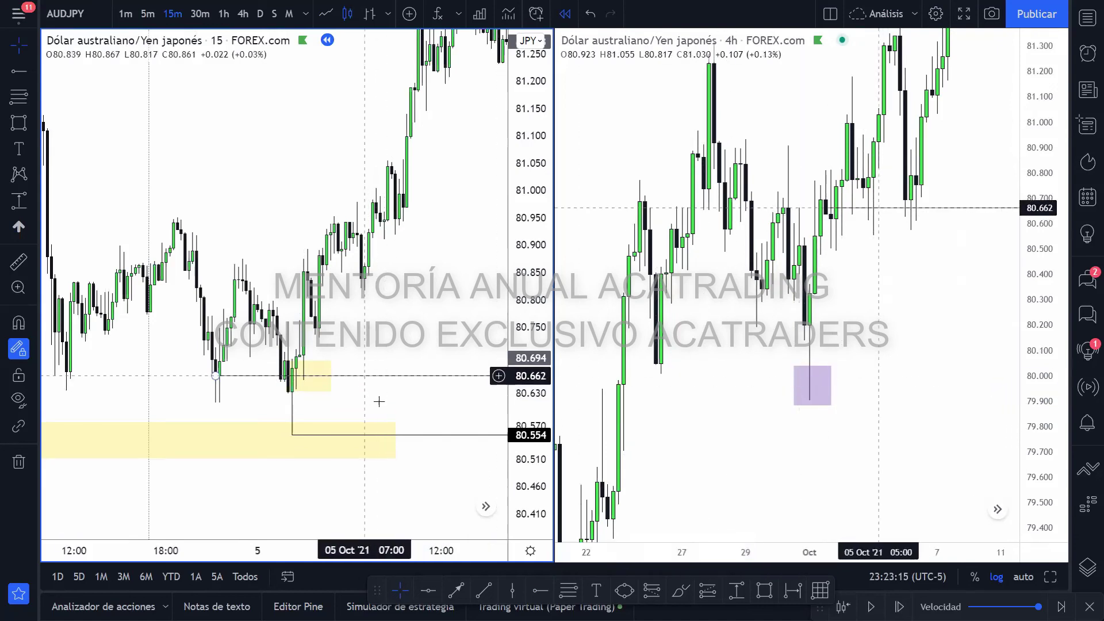
{"action": "left_click_drag", "start_coordinate": [400, 328], "coordinate": [365, 365]}
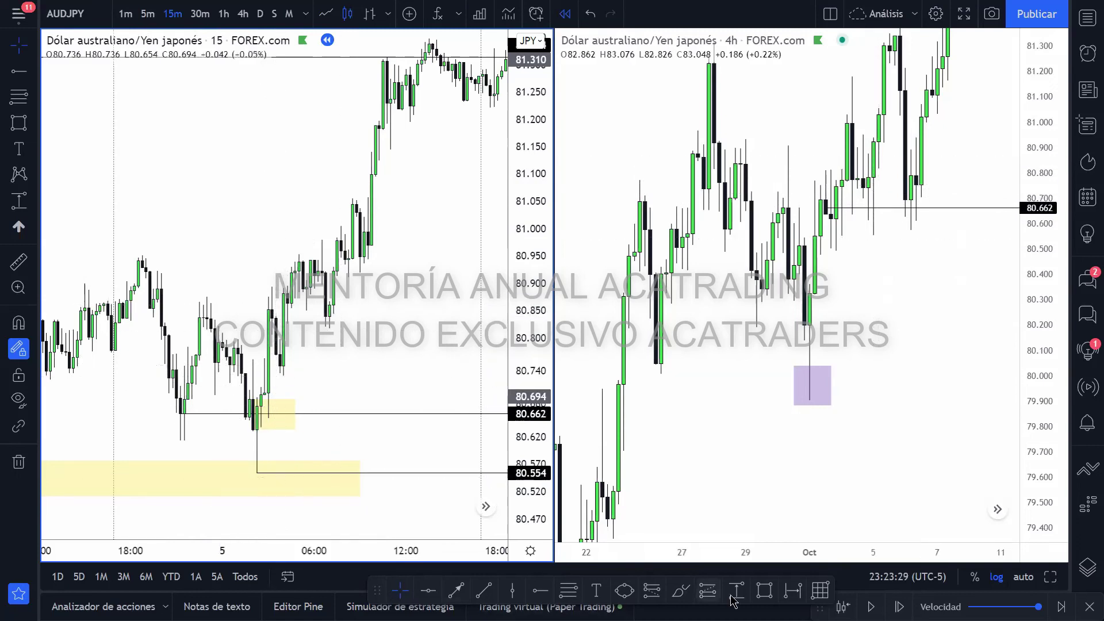
{"action": "left_click_drag", "start_coordinate": [264, 358], "coordinate": [268, 309]}
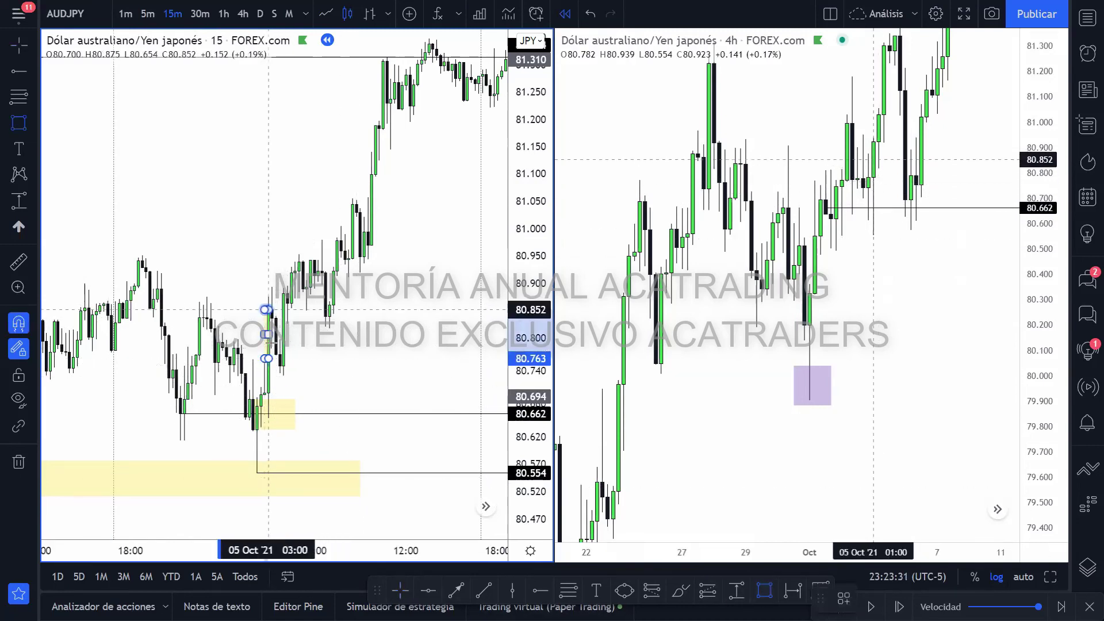
{"action": "left_click", "coordinate": [313, 335]}
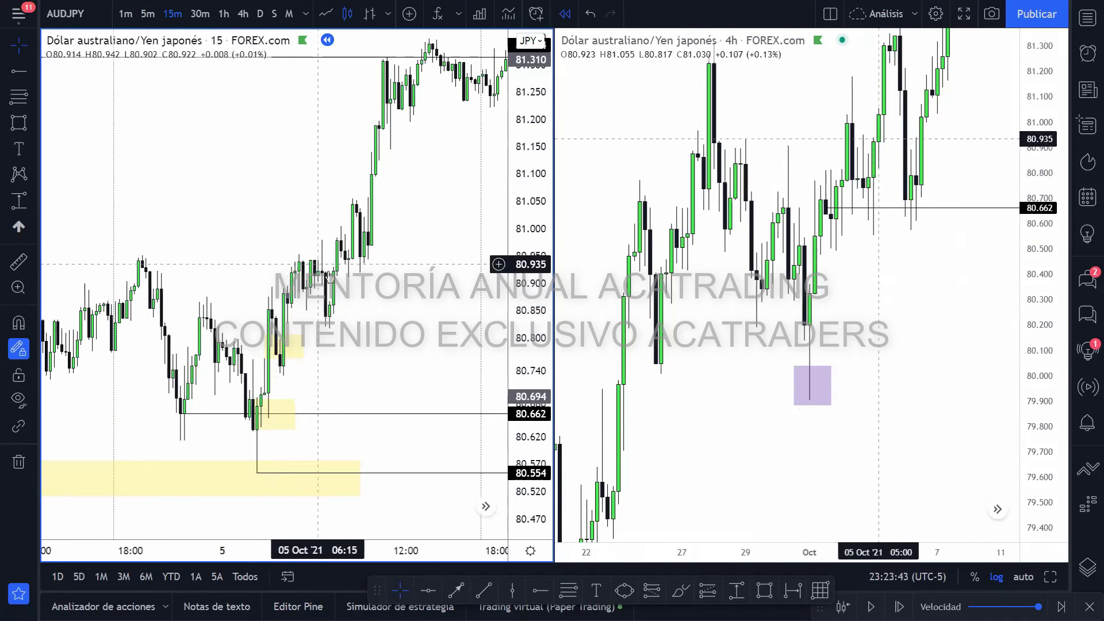
- Place a blue X marker at 80.852 on 5 October 04:30 using the line chart display, and return to candlesticks
{"action": "left_click", "coordinate": [326, 13]}
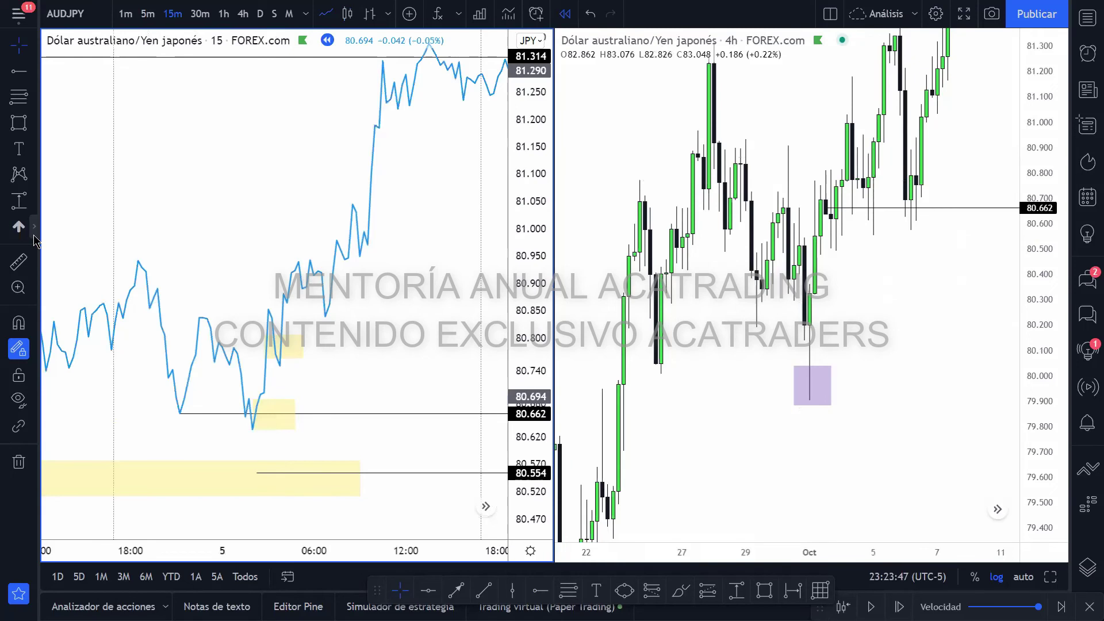
{"action": "left_click", "coordinate": [33, 227]}
{"action": "left_click", "coordinate": [110, 48]}
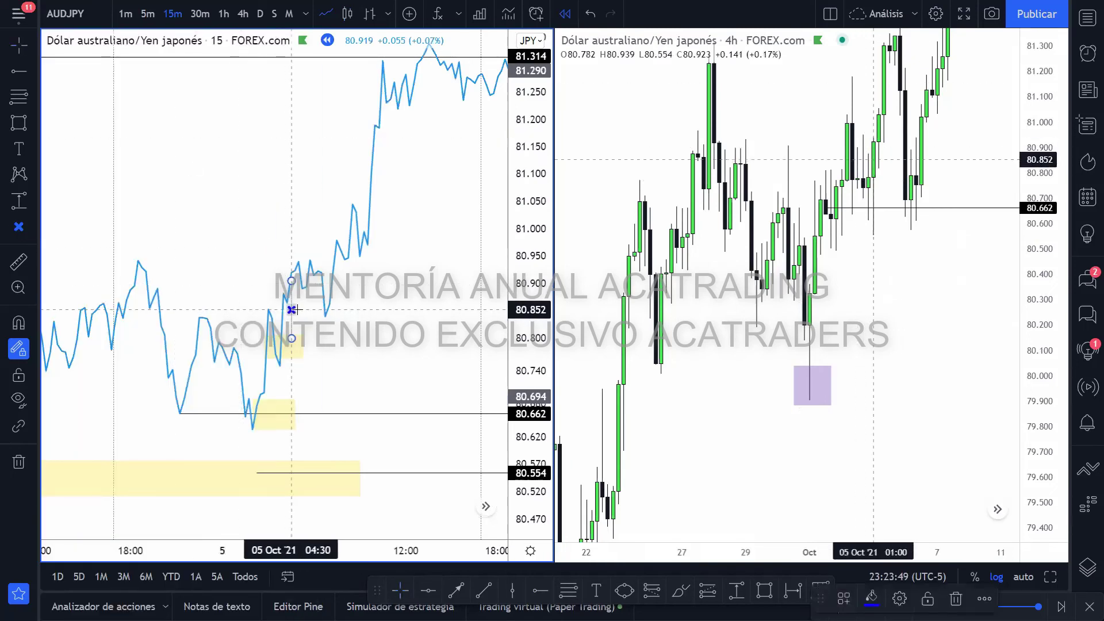
{"action": "left_click", "coordinate": [289, 322]}
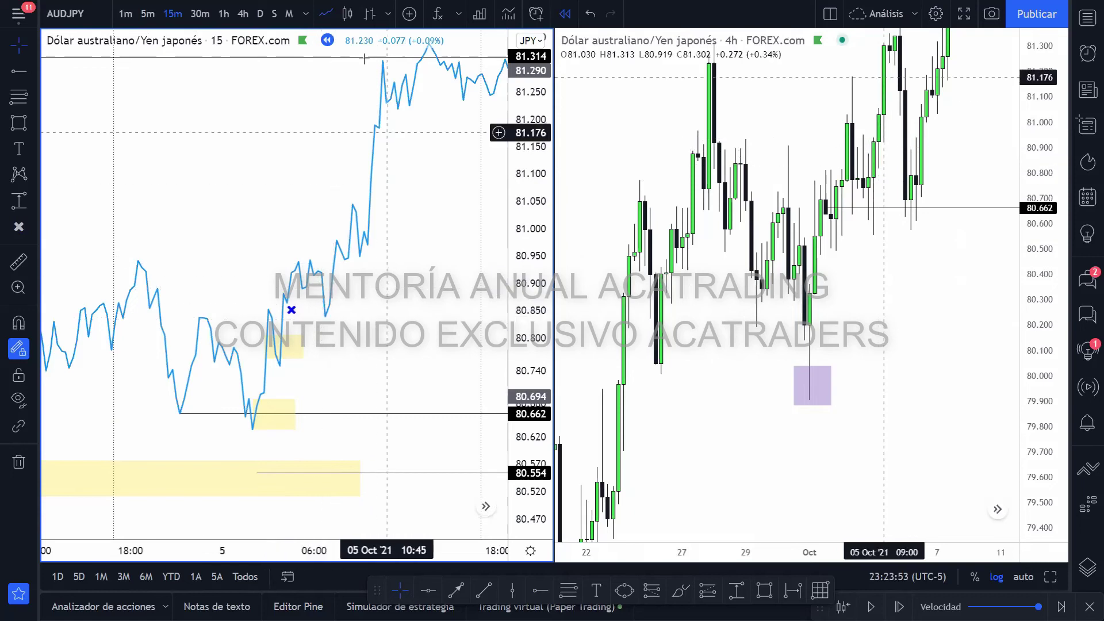
{"action": "left_click", "coordinate": [347, 14]}
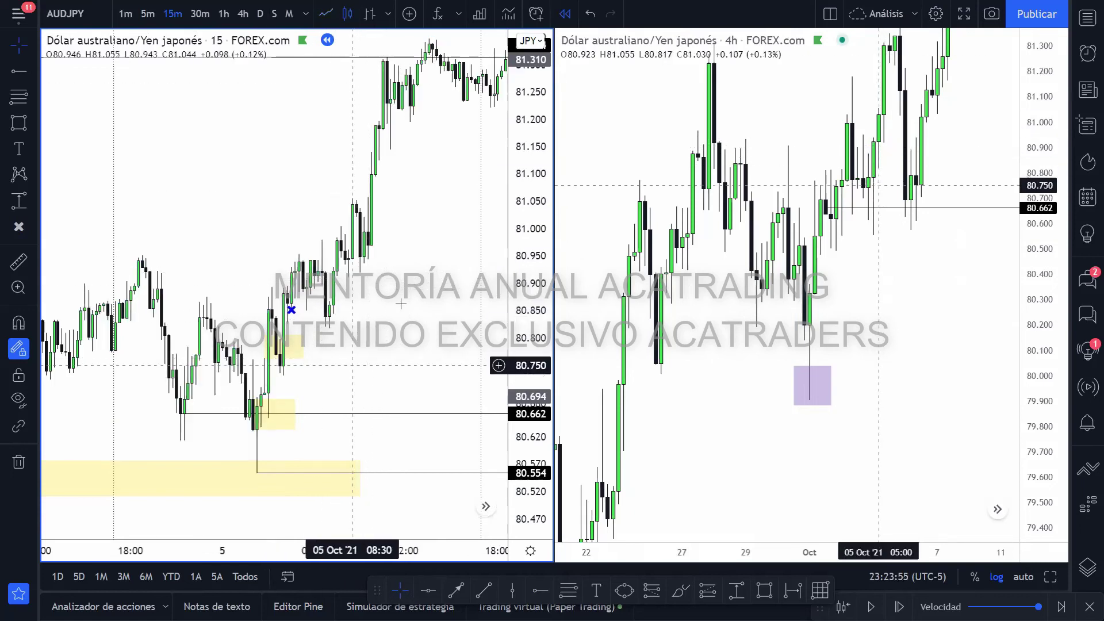
- Examine the 5 October rally toward the 81.314 ray and compare it with the 28 September high on the 4-hour chart
{"action": "scroll", "coordinate": [315, 387], "scroll_direction": "right", "scroll_amount": 3}
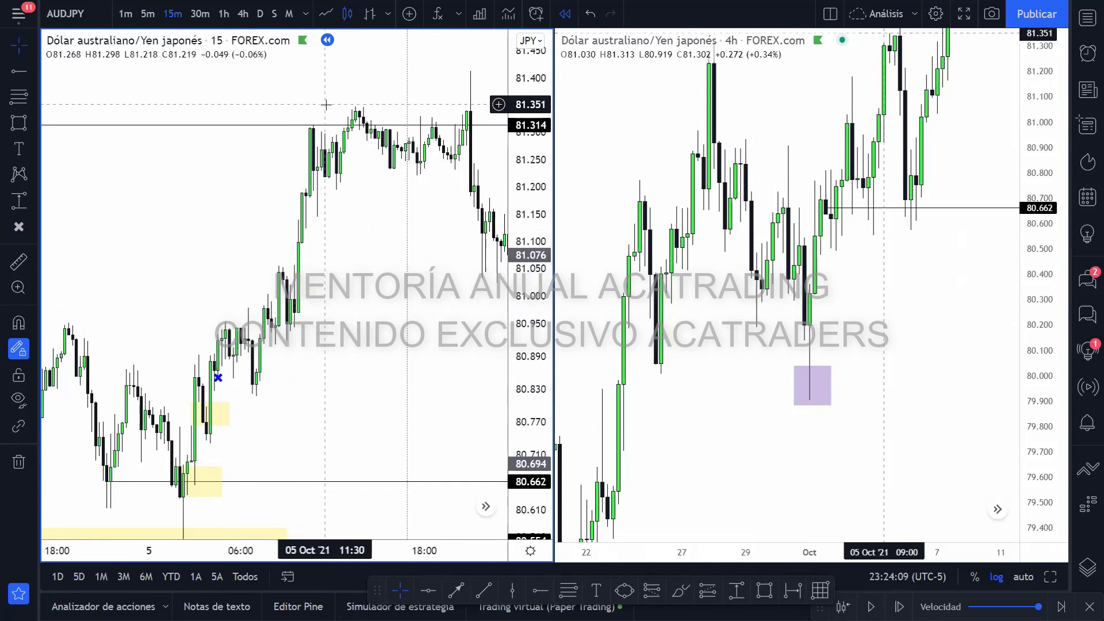
{"action": "scroll", "coordinate": [525, 238], "scroll_direction": "down", "scroll_amount": 6}
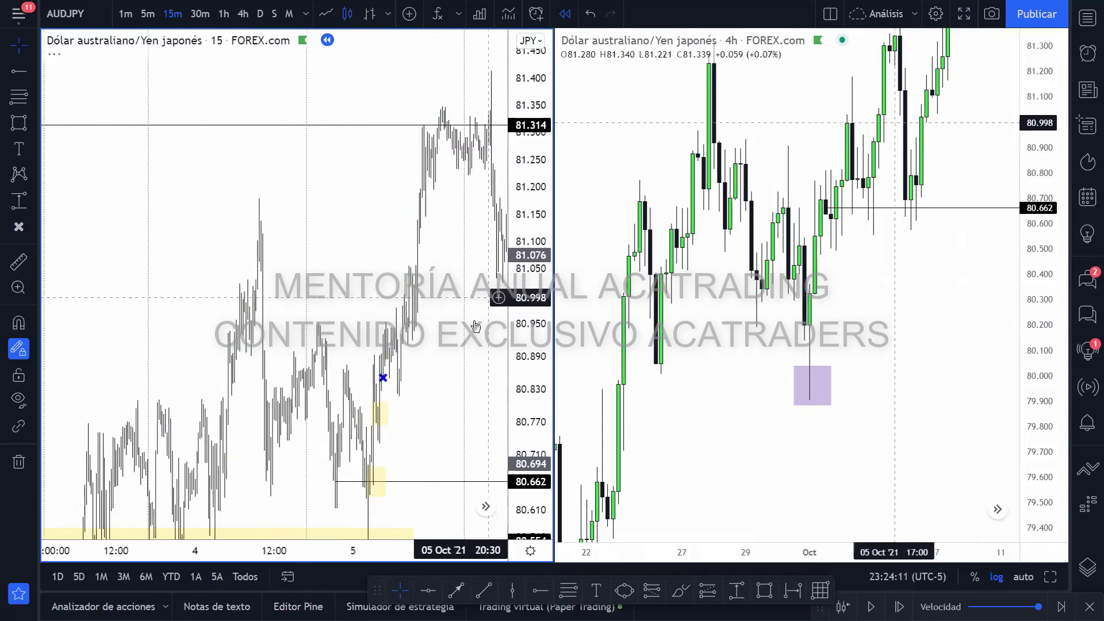
{"action": "left_click_drag", "start_coordinate": [524, 239], "coordinate": [524, 271]}
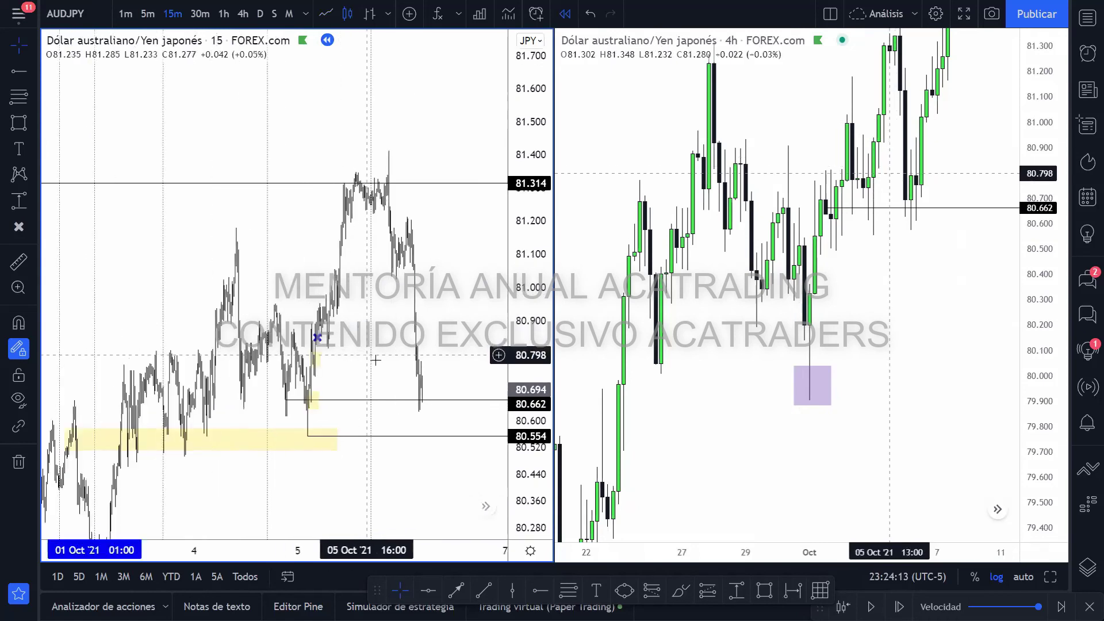
{"action": "scroll", "coordinate": [402, 361], "scroll_direction": "down", "scroll_amount": 3}
{"action": "scroll", "coordinate": [415, 362], "scroll_direction": "down", "scroll_amount": 4}
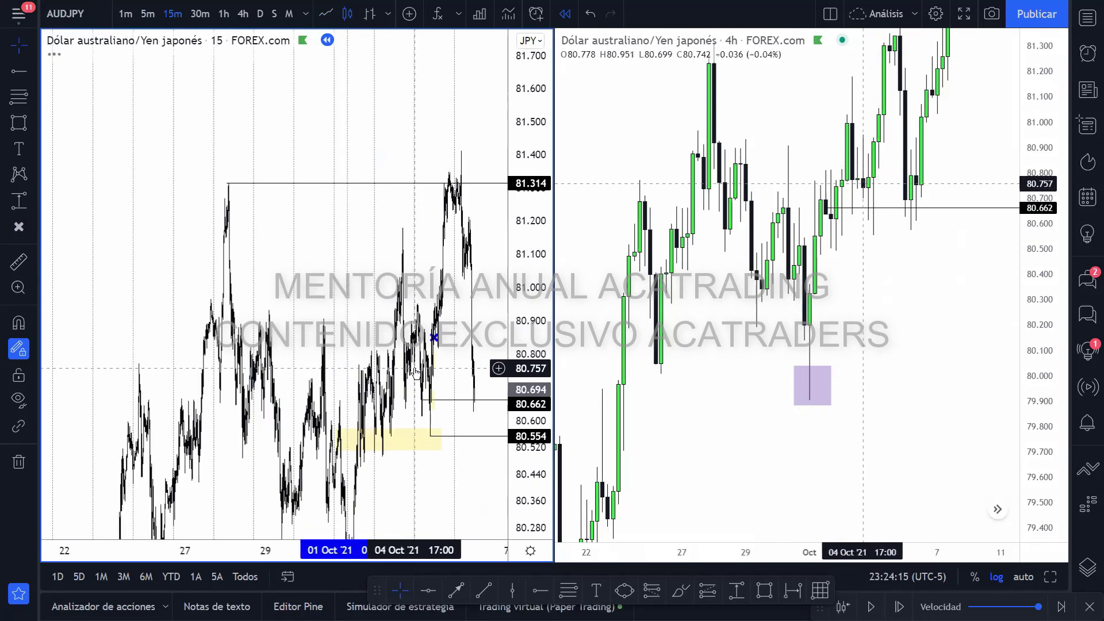
{"action": "scroll", "coordinate": [355, 382], "scroll_direction": "up", "scroll_amount": 5}
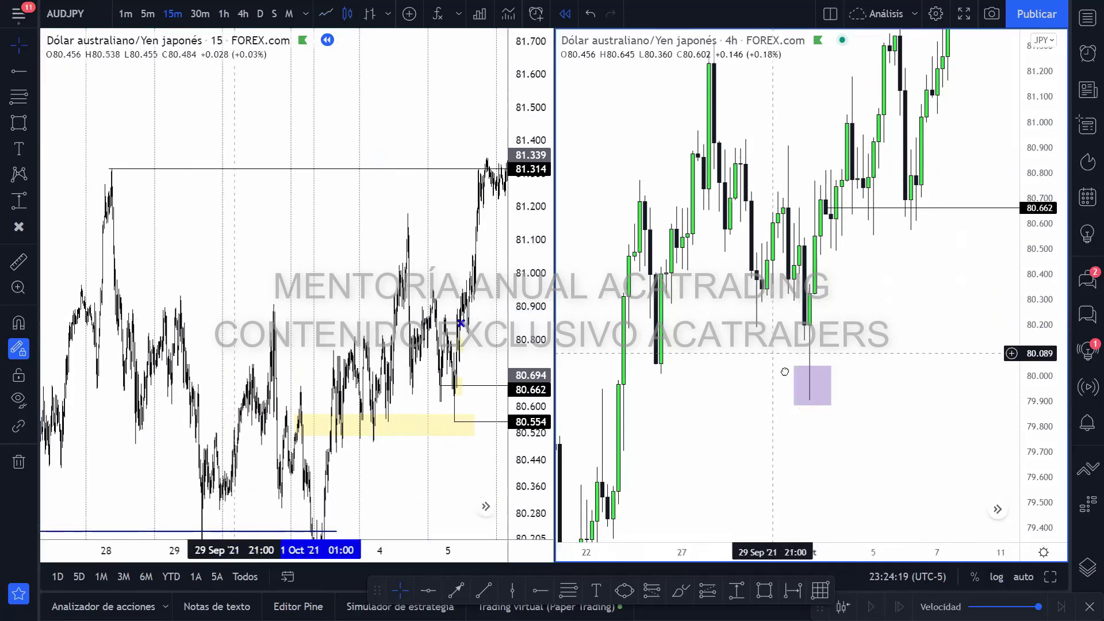
{"action": "left_click", "coordinate": [789, 397]}
{"action": "left_click_drag", "start_coordinate": [789, 398], "coordinate": [796, 380]}
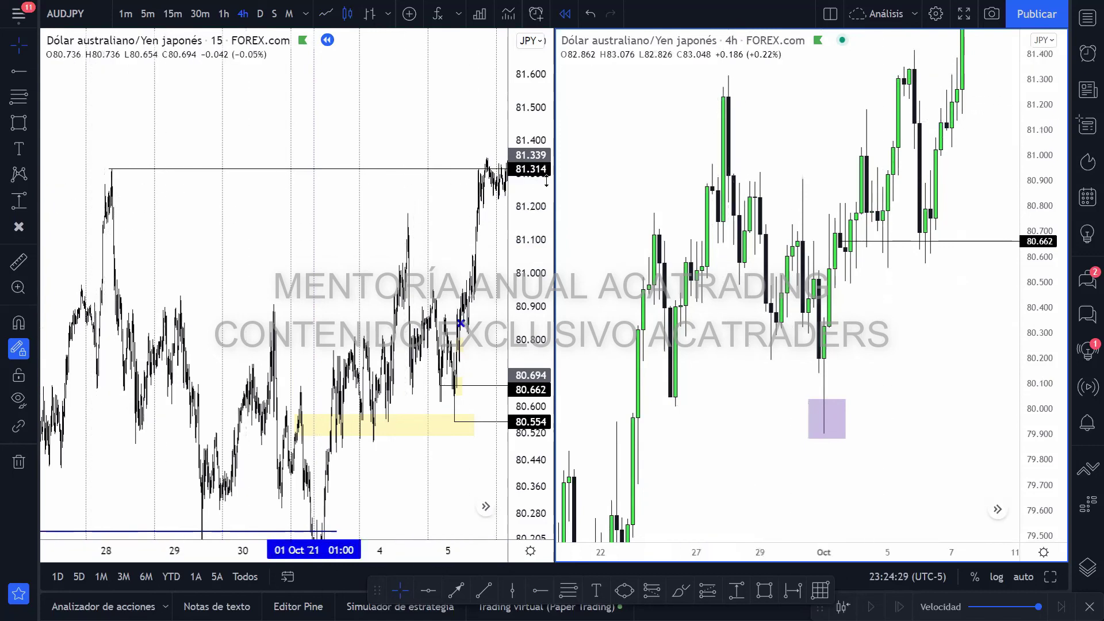
{"action": "left_click_drag", "start_coordinate": [709, 381], "coordinate": [661, 373]}
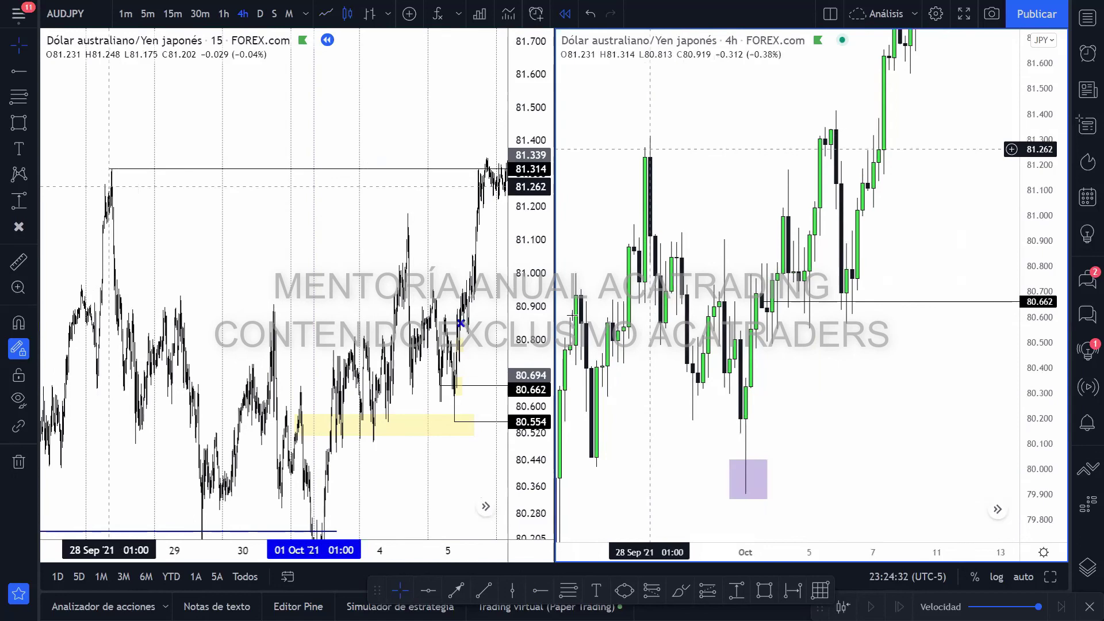
- Measure the price move from 80.689 at 5 October 02:00 up to the 81.314 ray on the 15-minute chart
{"action": "scroll", "coordinate": [447, 420], "scroll_direction": "up", "scroll_amount": 5}
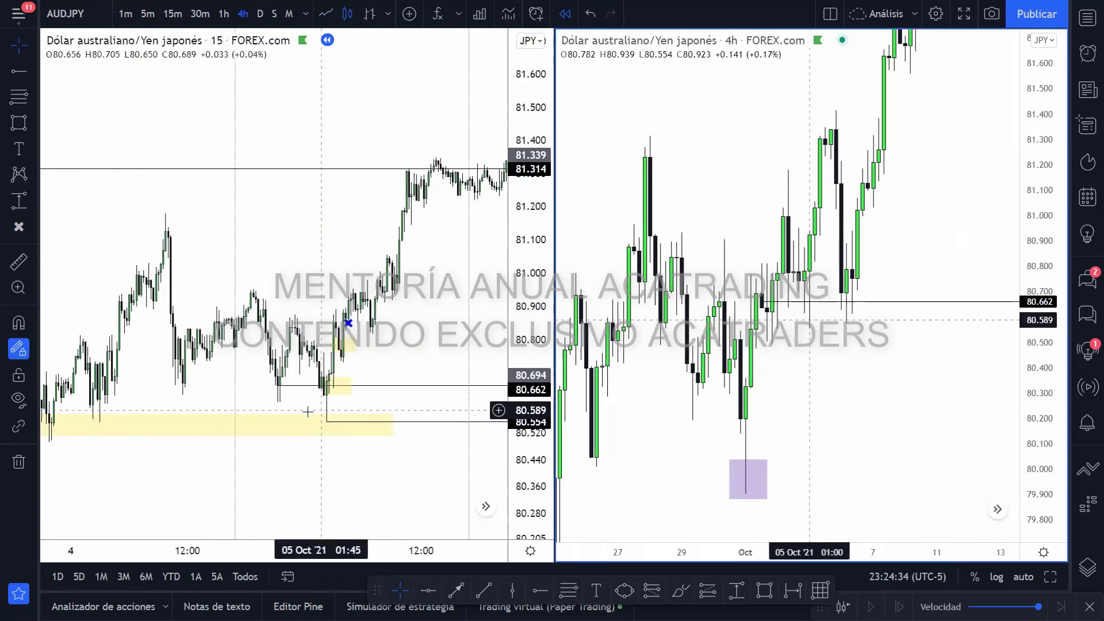
{"action": "left_click", "coordinate": [327, 422]}
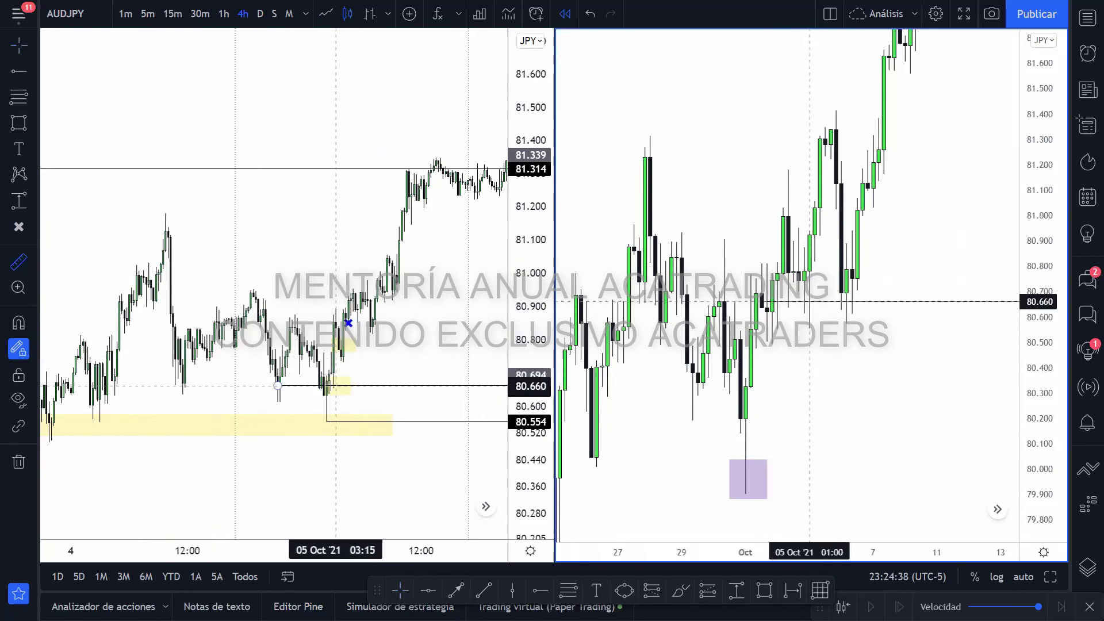
{"action": "left_click", "coordinate": [325, 380]}
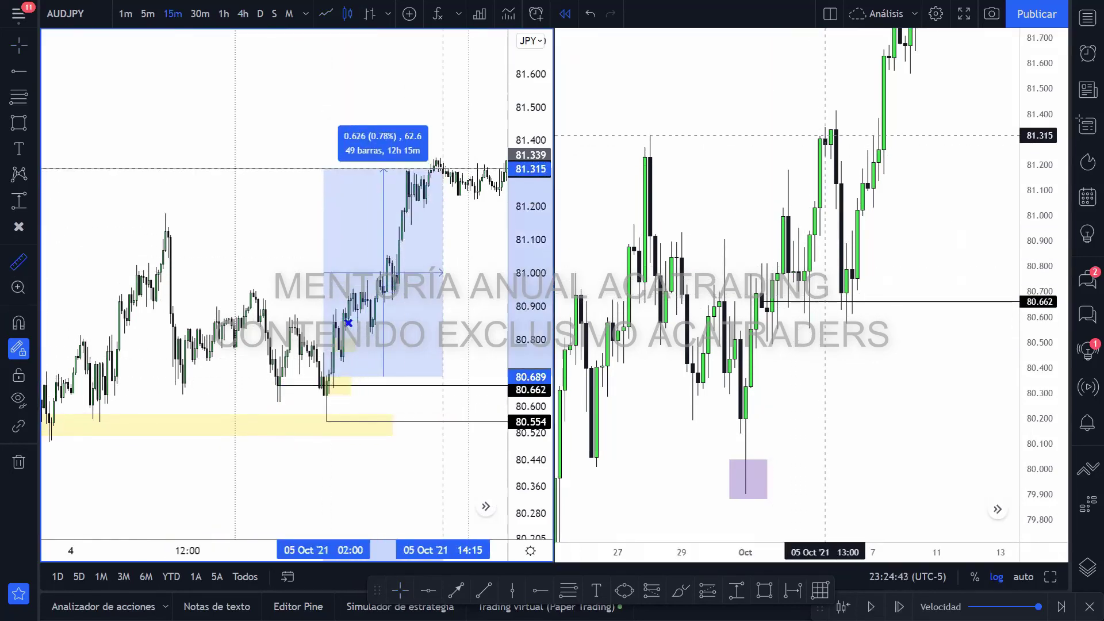
{"action": "left_click", "coordinate": [443, 169]}
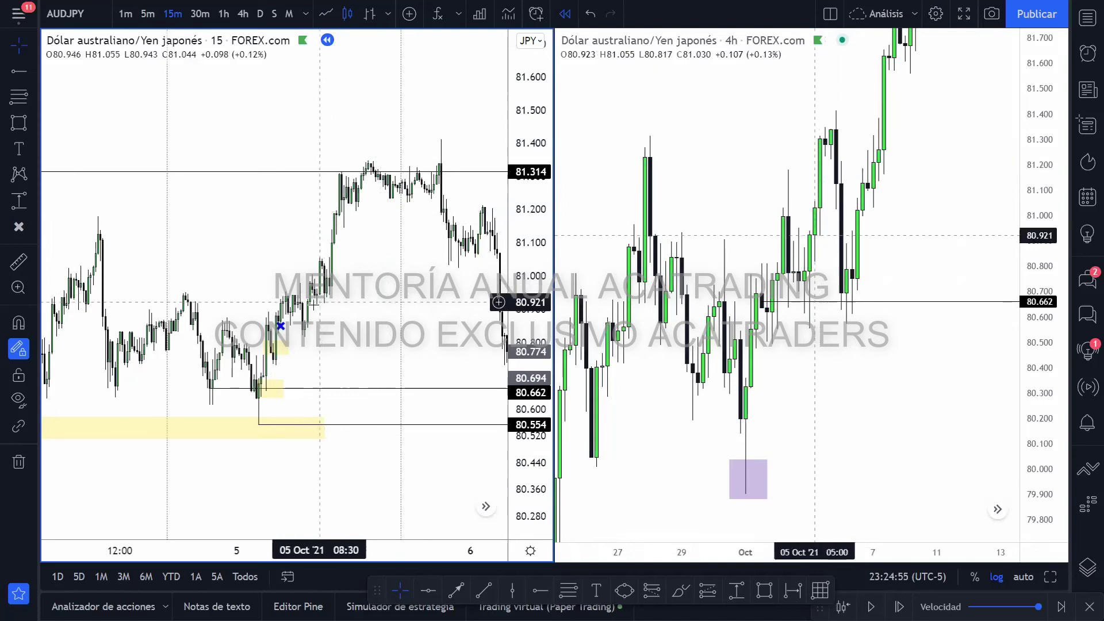
- Examine the 1 October low and its yellow zone around the 79.948 and 79.902 levels on the 15-minute chart
{"action": "scroll", "coordinate": [322, 356], "scroll_direction": "down", "scroll_amount": 5}
{"action": "scroll", "coordinate": [405, 370], "scroll_direction": "down", "scroll_amount": 5}
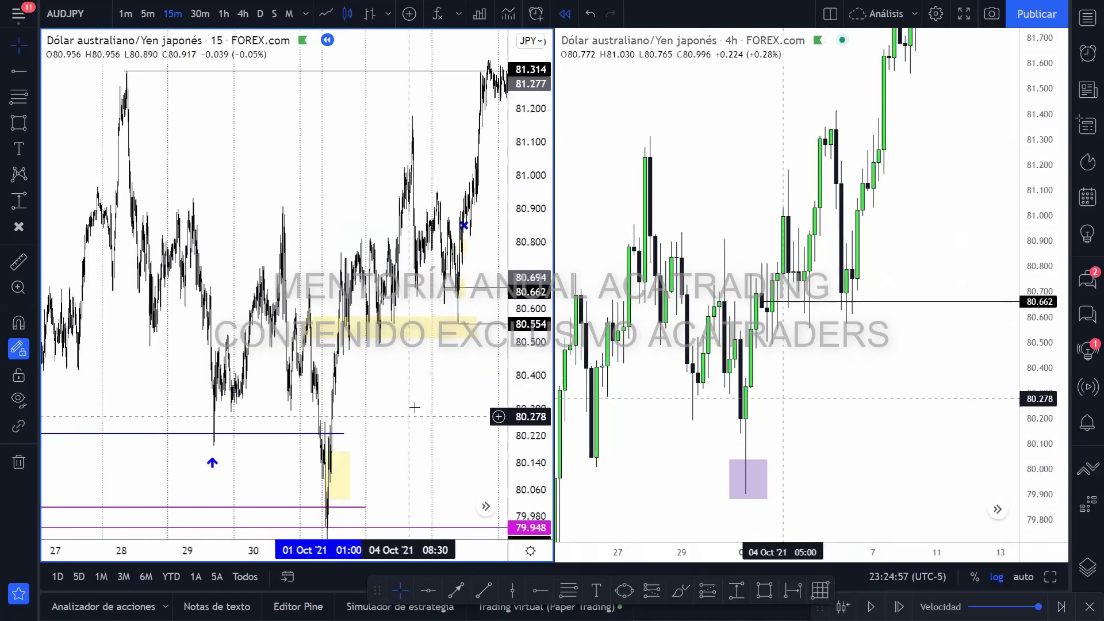
{"action": "left_click_drag", "start_coordinate": [365, 414], "coordinate": [230, 473]}
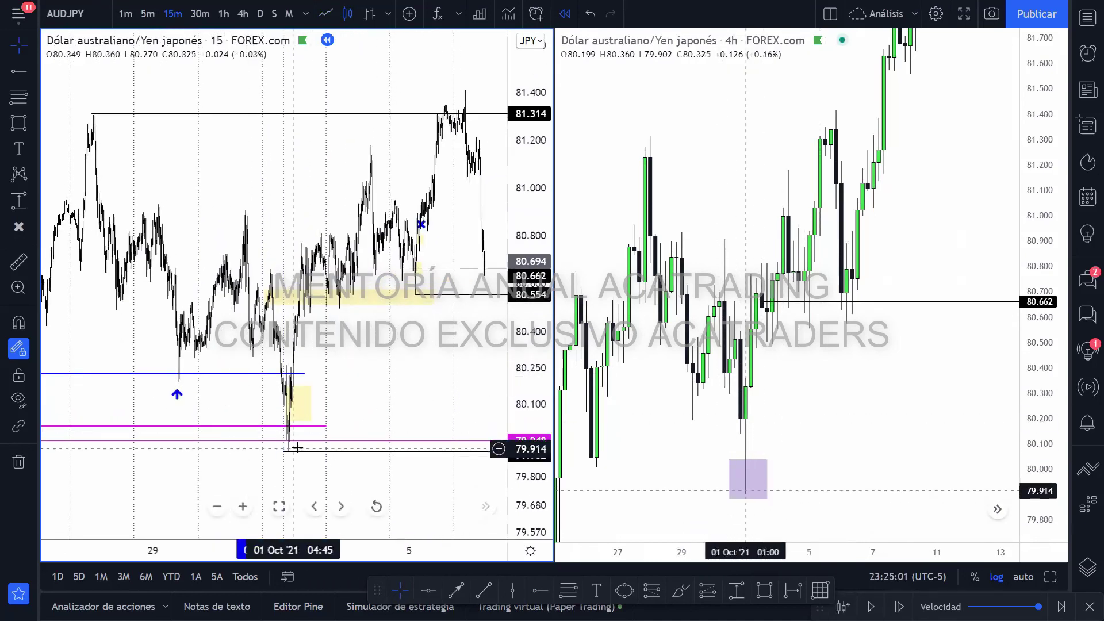
{"action": "scroll", "coordinate": [339, 426], "scroll_direction": "down", "scroll_amount": 2}
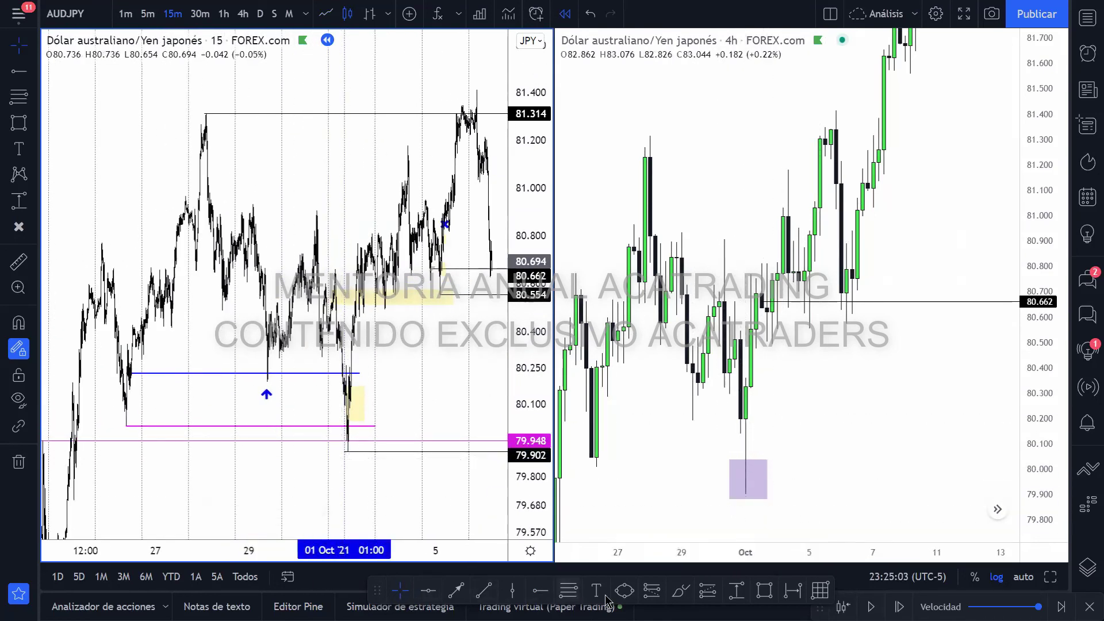
{"action": "scroll", "coordinate": [353, 446], "scroll_direction": "up", "scroll_amount": 6}
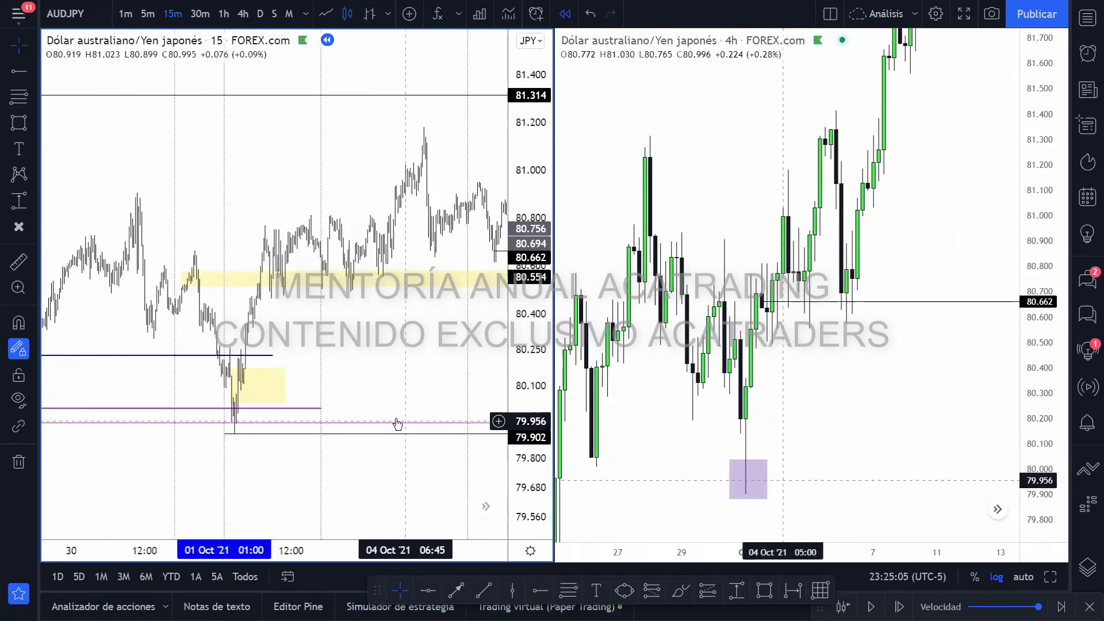
{"action": "left_click_drag", "start_coordinate": [311, 384], "coordinate": [402, 431]}
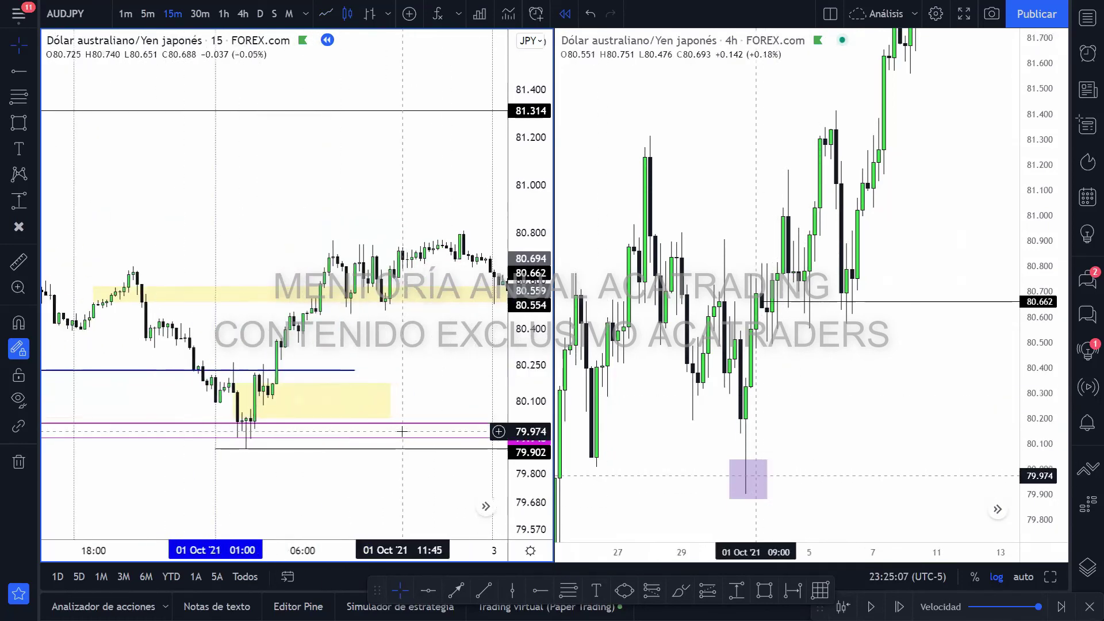
- Examine the 1 October low against the 24 September low and the support levels at 79.948 and 79.902 on the 15-minute chart
{"action": "scroll", "coordinate": [402, 431], "scroll_direction": "down", "scroll_amount": 3}
{"action": "left_click_drag", "start_coordinate": [670, 446], "coordinate": [810, 377]}
{"action": "scroll", "coordinate": [309, 439], "scroll_direction": "down", "scroll_amount": 5}
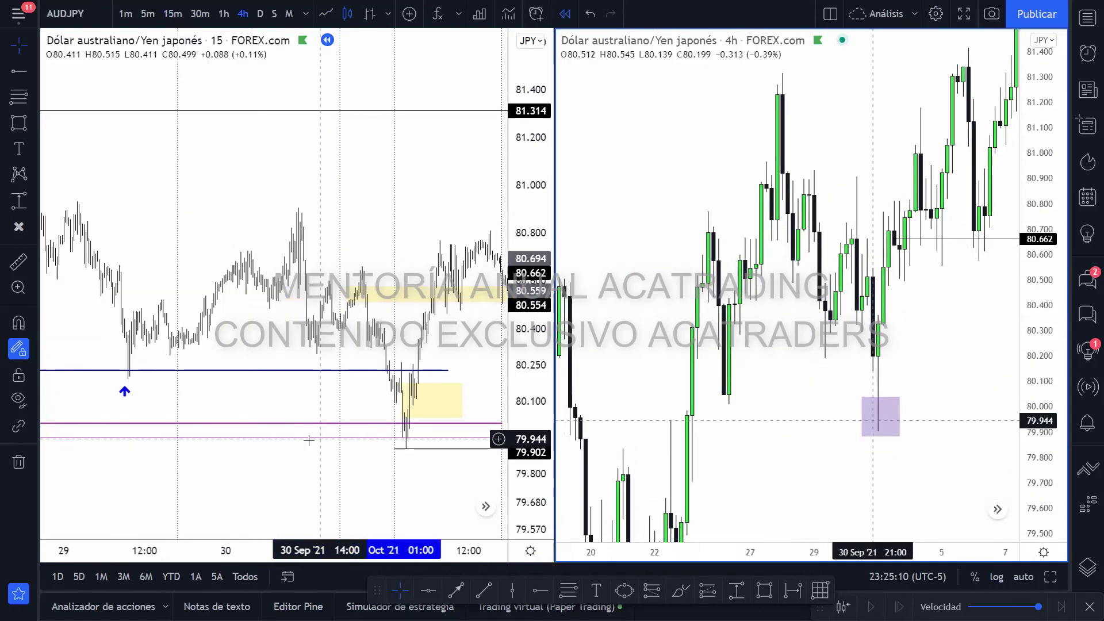
{"action": "scroll", "coordinate": [202, 440], "scroll_direction": "down", "scroll_amount": 3}
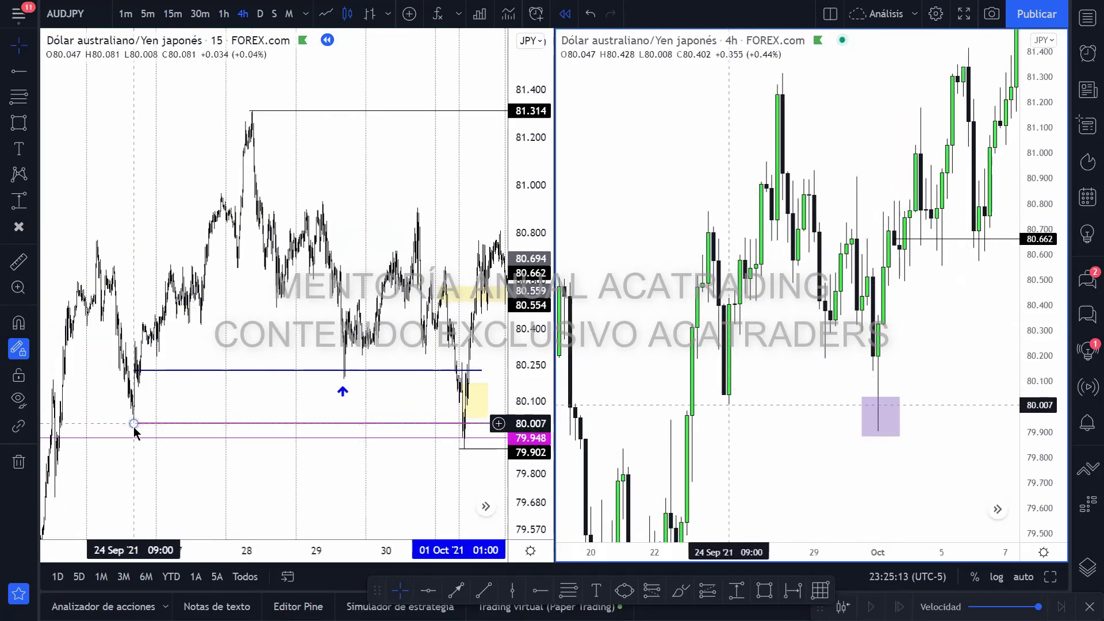
{"action": "left_click_drag", "start_coordinate": [247, 389], "coordinate": [92, 386]}
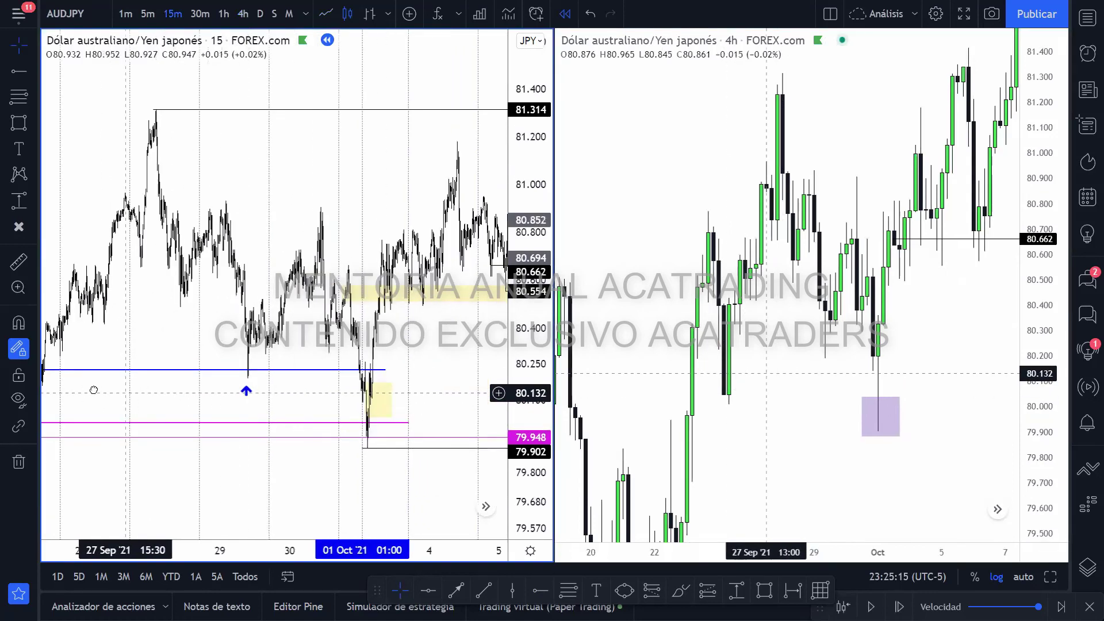
{"action": "scroll", "coordinate": [263, 430], "scroll_direction": "up", "scroll_amount": 3}
{"action": "scroll", "coordinate": [419, 420], "scroll_direction": "down", "scroll_amount": 2}
{"action": "scroll", "coordinate": [418, 419], "scroll_direction": "up", "scroll_amount": 3}
{"action": "scroll", "coordinate": [418, 420], "scroll_direction": "up", "scroll_amount": 4}
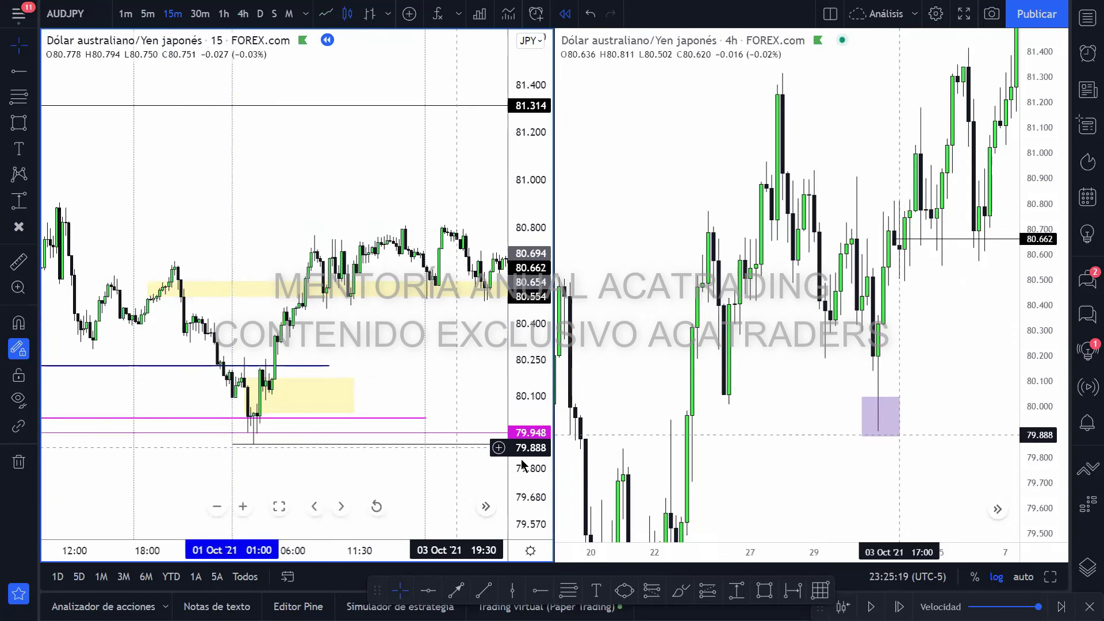
{"action": "left_click_drag", "start_coordinate": [353, 418], "coordinate": [491, 303]}
{"action": "key", "text": "ctrl+z"}
{"action": "scroll", "coordinate": [491, 303], "scroll_direction": "up", "scroll_amount": 3}
{"action": "left_click_drag", "start_coordinate": [458, 370], "coordinate": [425, 314]}
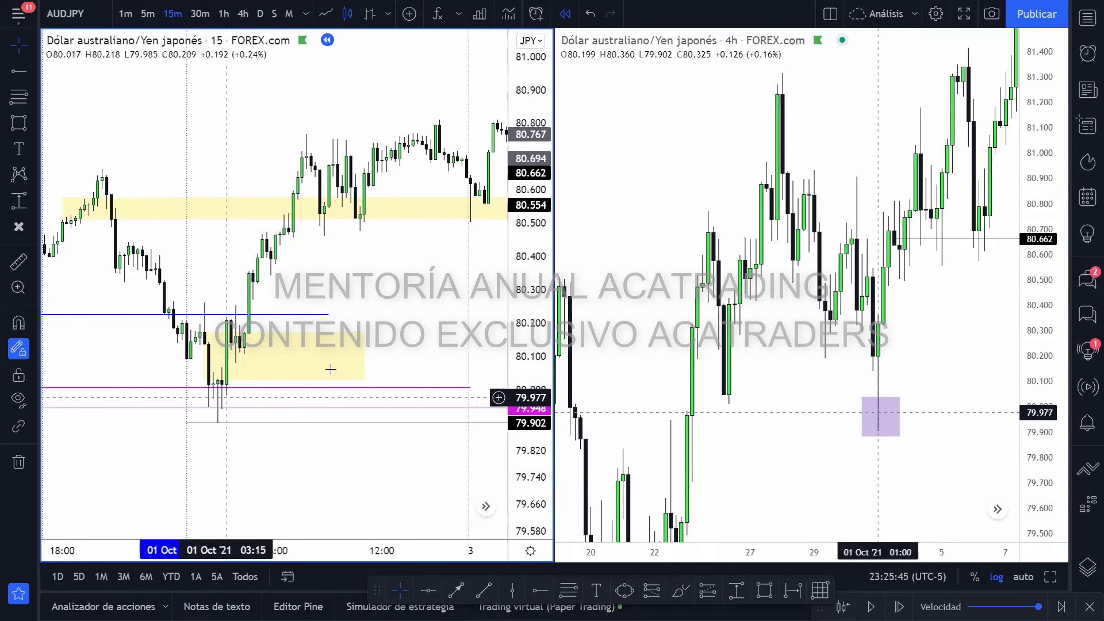
- Draw a black horizontal ray at 80.000 starting from the 1 October 02:45 candle on the 15-minute chart
{"action": "left_click_drag", "start_coordinate": [414, 329], "coordinate": [440, 365]}
{"action": "key", "text": "alt+j"}
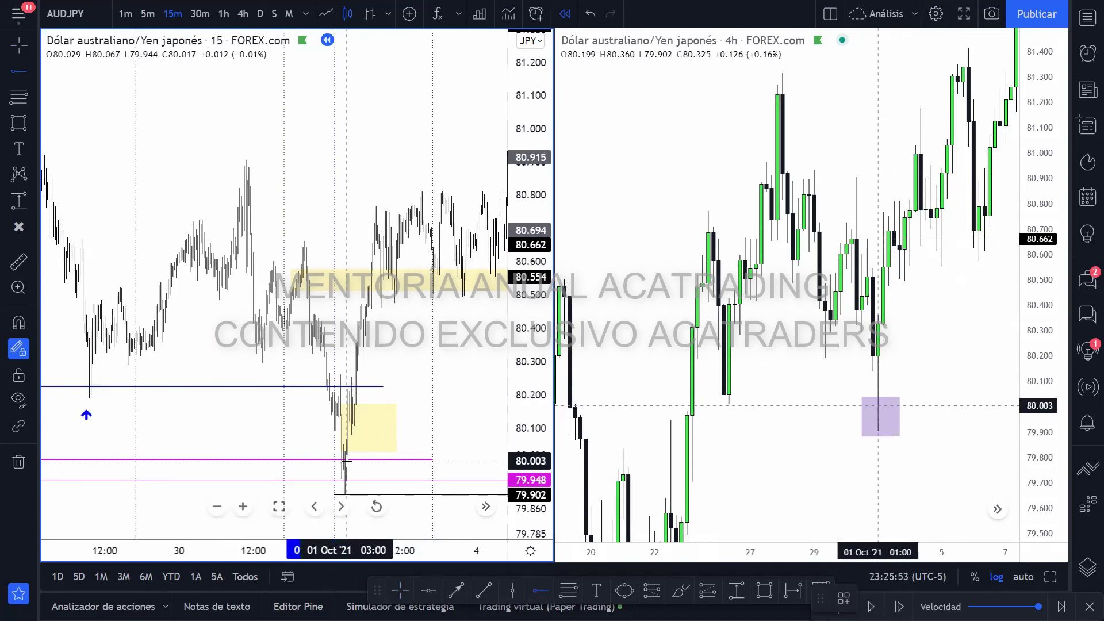
{"action": "left_click", "coordinate": [344, 462]}
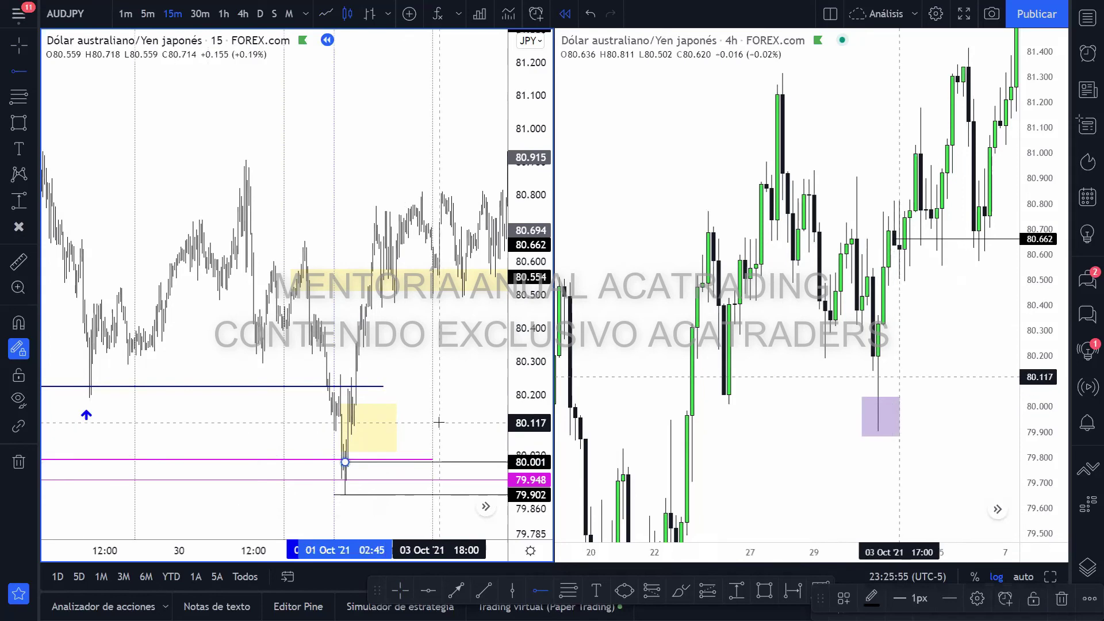
{"action": "left_click", "coordinate": [362, 333]}
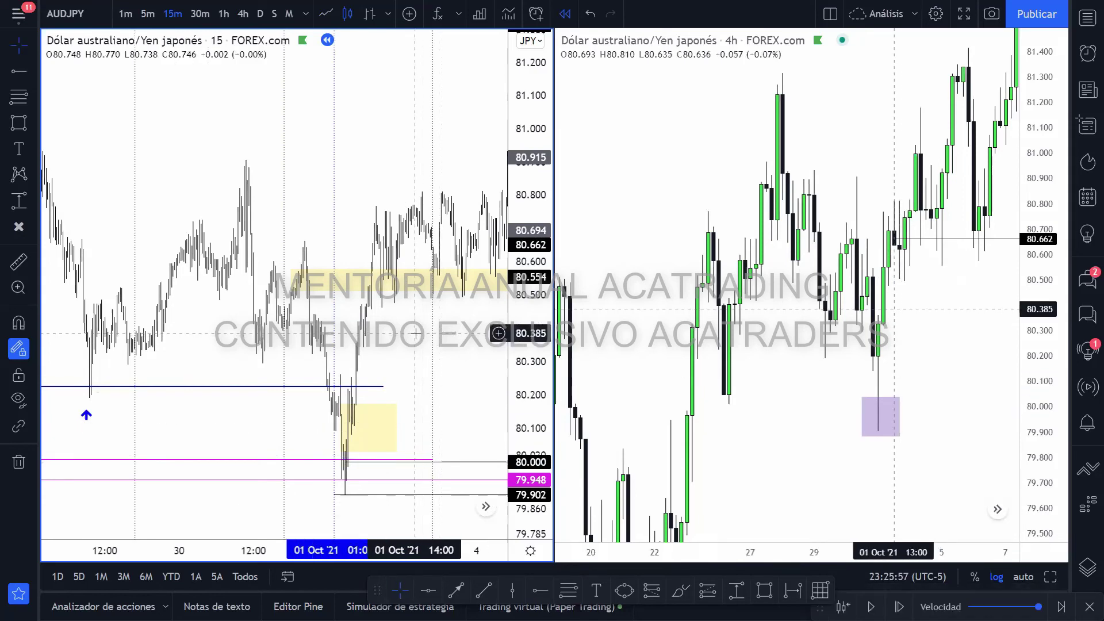
- Switch the 15-minute chart to the 5-minute timeframe and bring the 1 October low around 03:00 into view
{"action": "scroll", "coordinate": [368, 376], "scroll_direction": "down", "scroll_amount": 3}
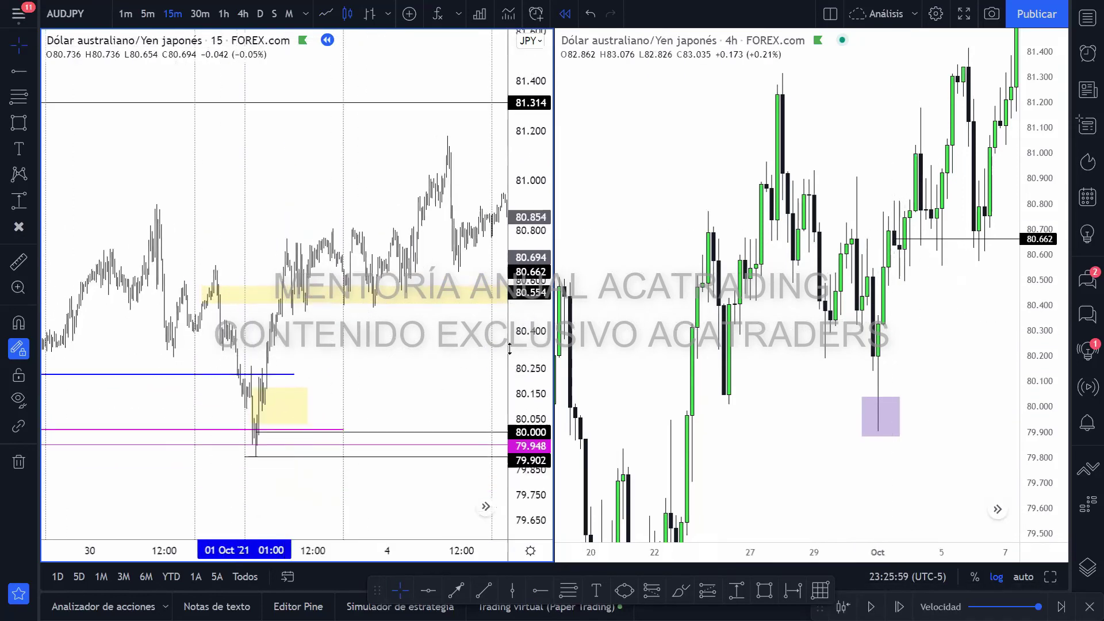
{"action": "scroll", "coordinate": [291, 394], "scroll_direction": "down", "scroll_amount": 3}
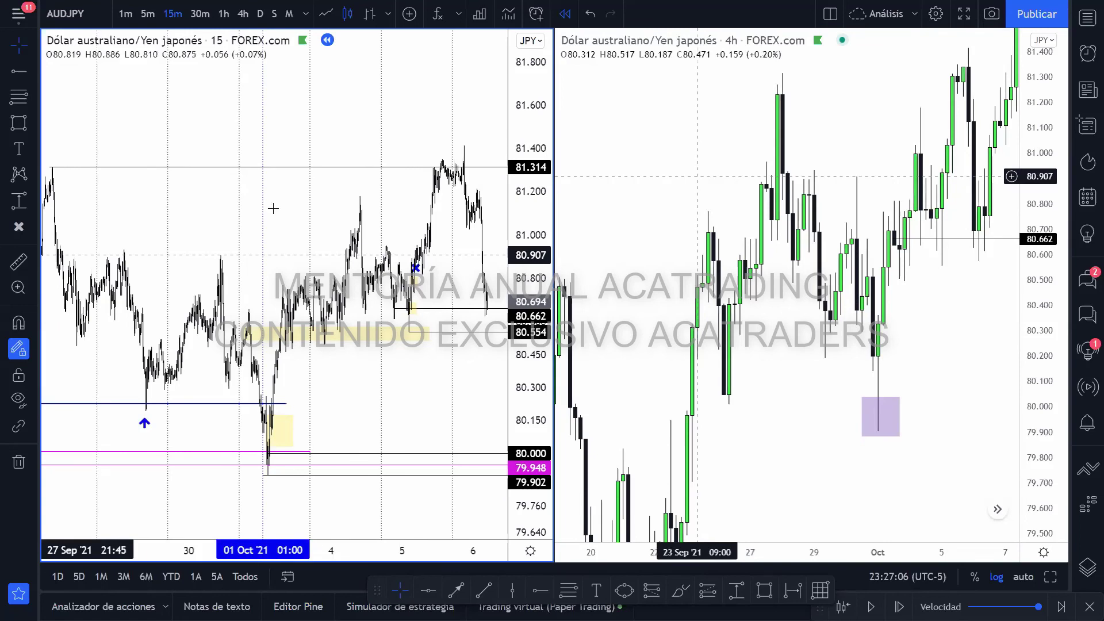
{"action": "scroll", "coordinate": [389, 190], "scroll_direction": "up", "scroll_amount": 5}
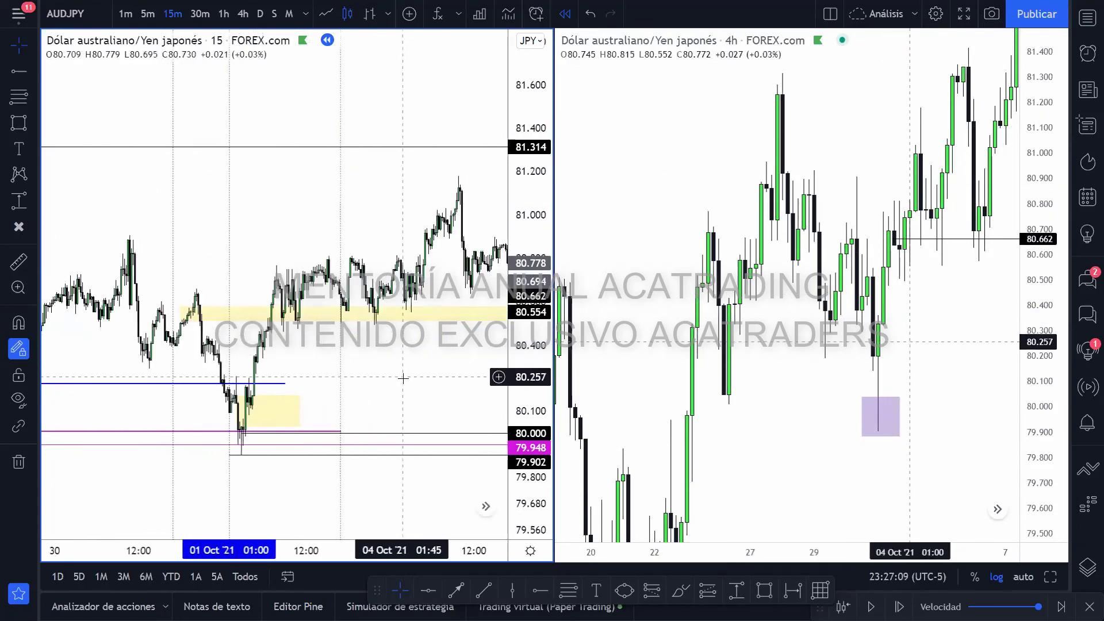
{"action": "left_click_drag", "start_coordinate": [403, 377], "coordinate": [348, 420]}
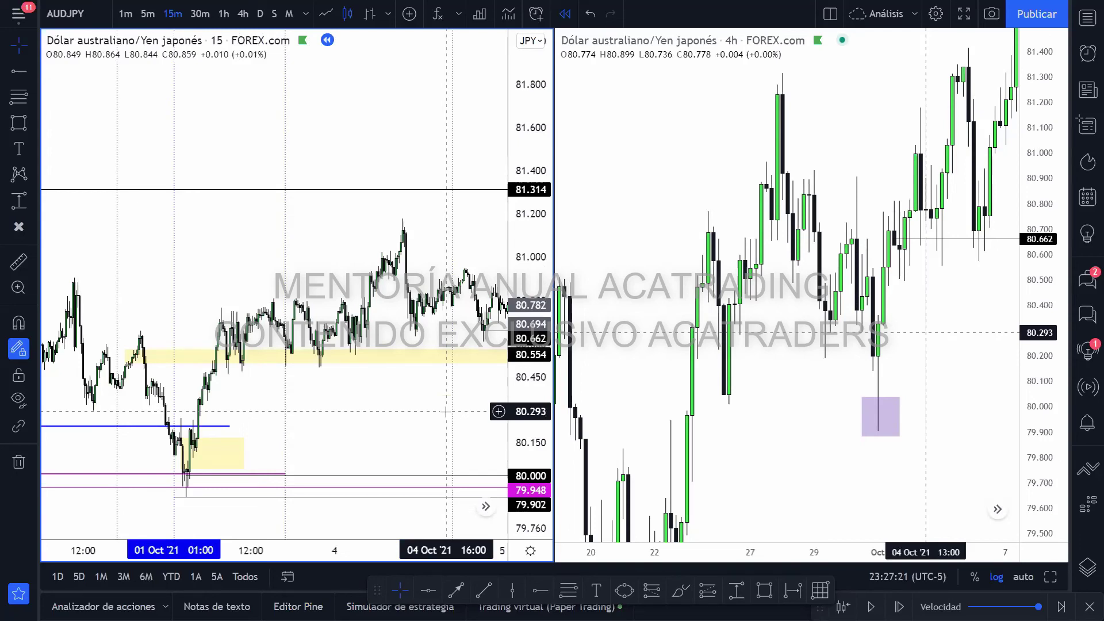
{"action": "right_click", "coordinate": [241, 190]}
{"action": "left_click", "coordinate": [190, 128]}
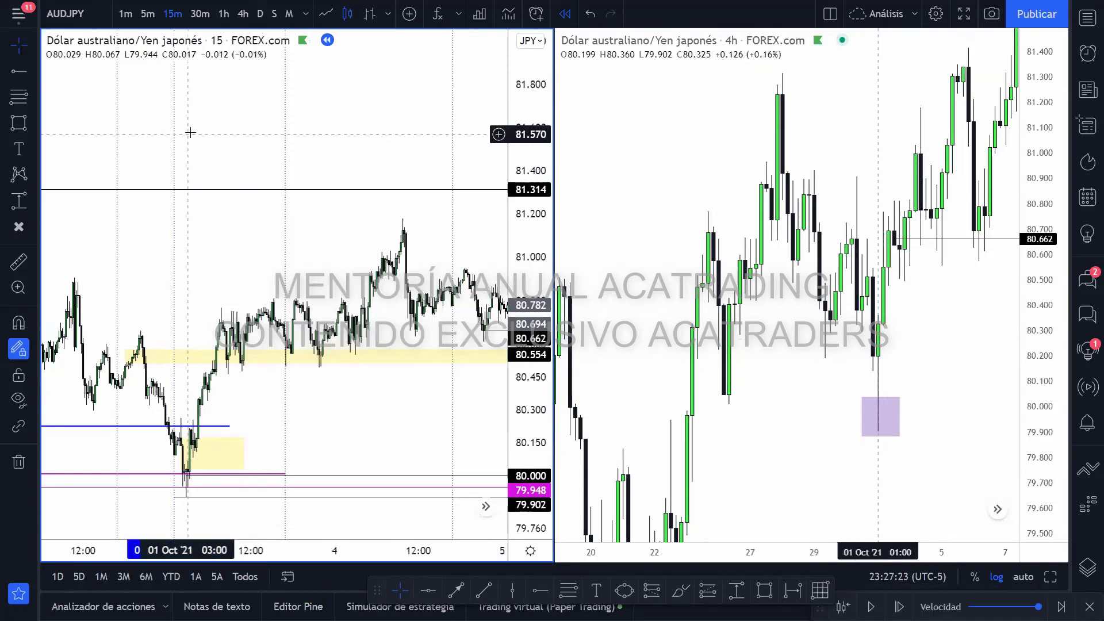
{"action": "left_click", "coordinate": [148, 13]}
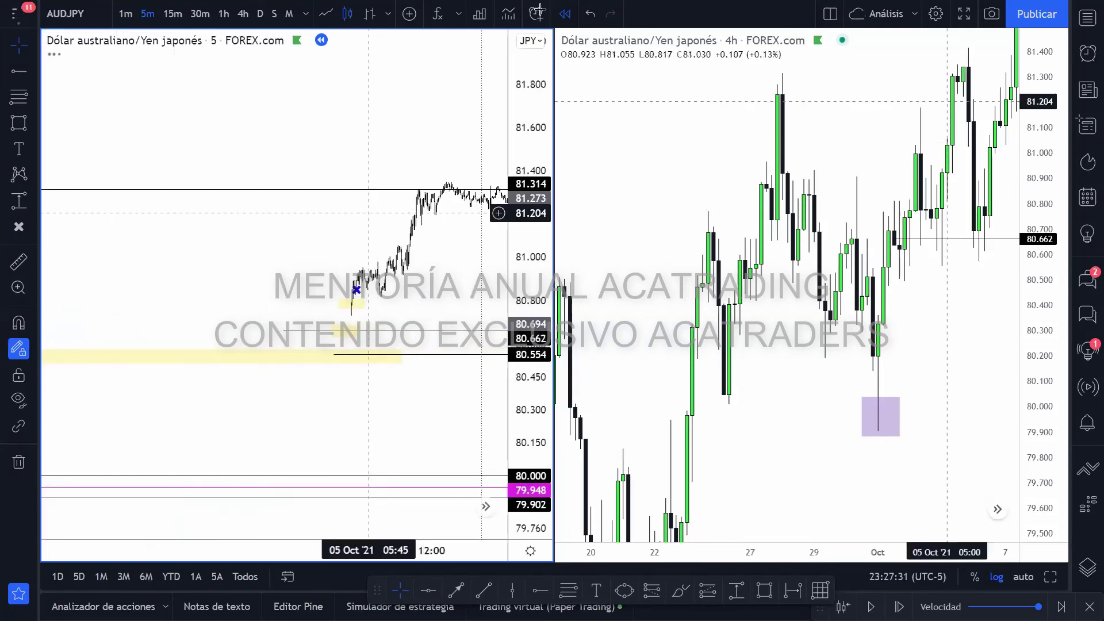
{"action": "scroll", "coordinate": [352, 437], "scroll_direction": "left", "scroll_amount": 15}
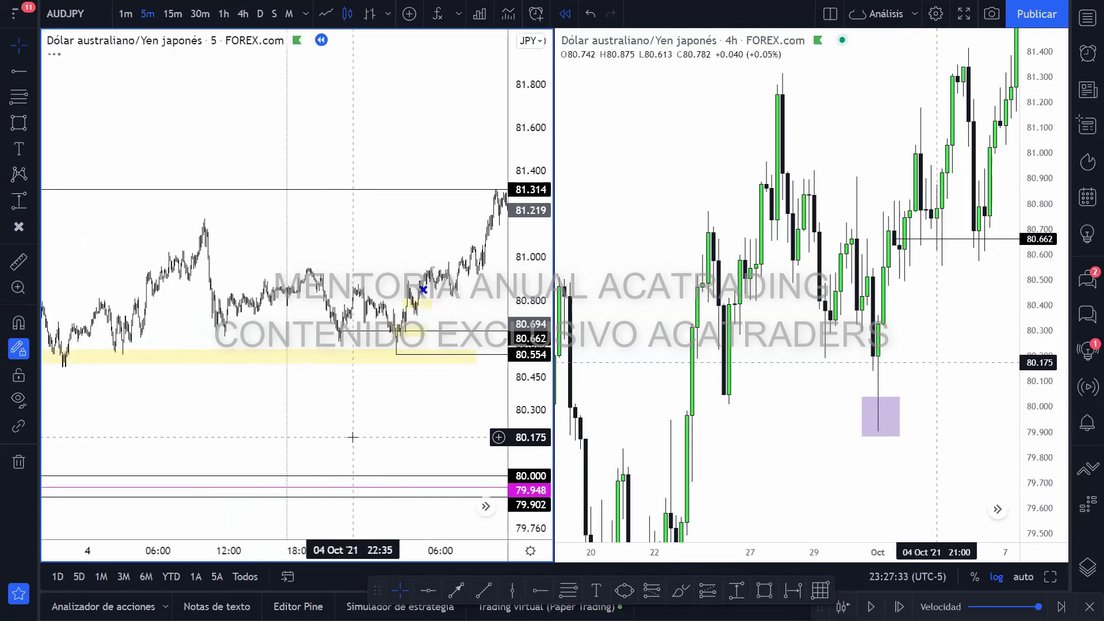
{"action": "scroll", "coordinate": [357, 437], "scroll_direction": "up", "scroll_amount": 5}
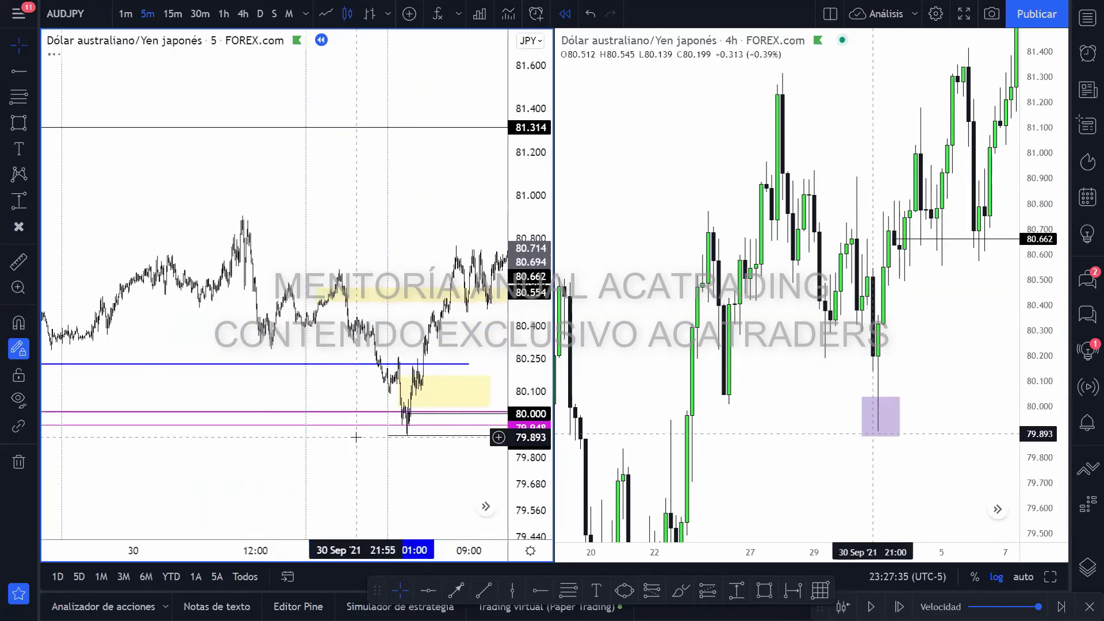
{"action": "scroll", "coordinate": [443, 339], "scroll_direction": "up", "scroll_amount": 5}
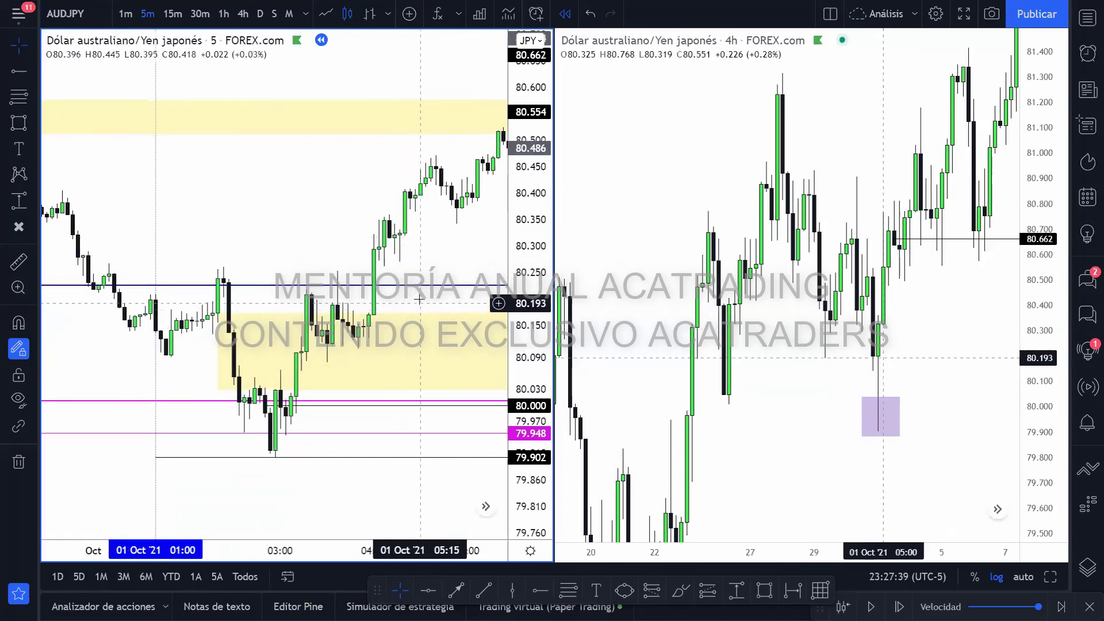
{"action": "scroll", "coordinate": [368, 322], "scroll_direction": "up", "scroll_amount": 3}
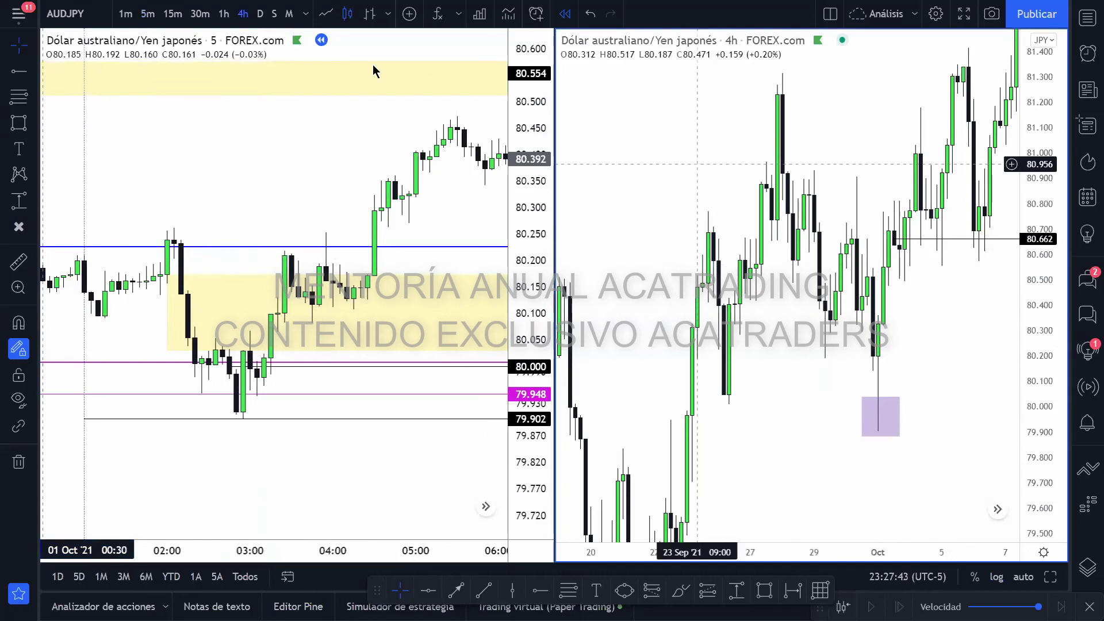
- Switch the 4-hour chart to the 15-minute timeframe and bring the 1 October low with its purple zone into view
{"action": "left_click", "coordinate": [173, 13]}
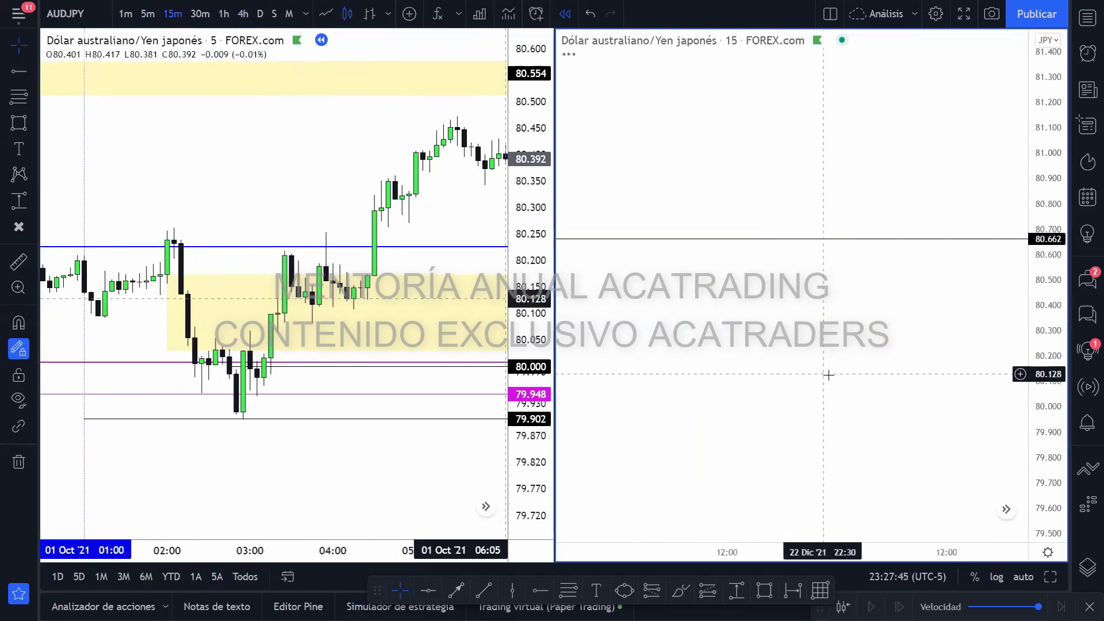
{"action": "scroll", "coordinate": [757, 358], "scroll_direction": "down", "scroll_amount": 5}
{"action": "scroll", "coordinate": [898, 451], "scroll_direction": "down", "scroll_amount": 10}
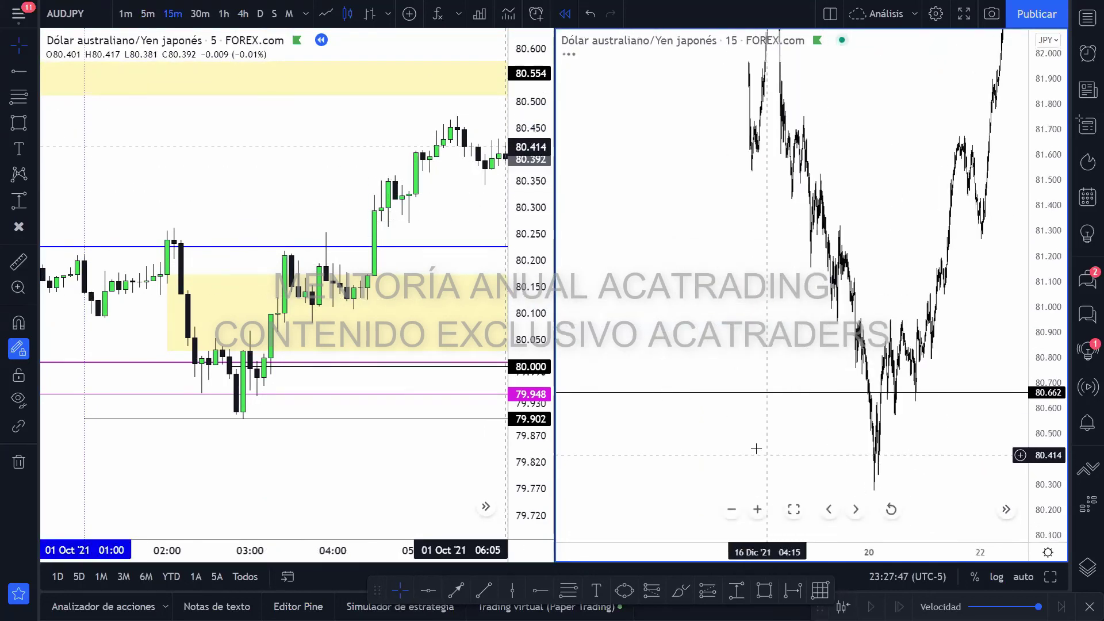
{"action": "left_click_drag", "start_coordinate": [724, 352], "coordinate": [920, 356]}
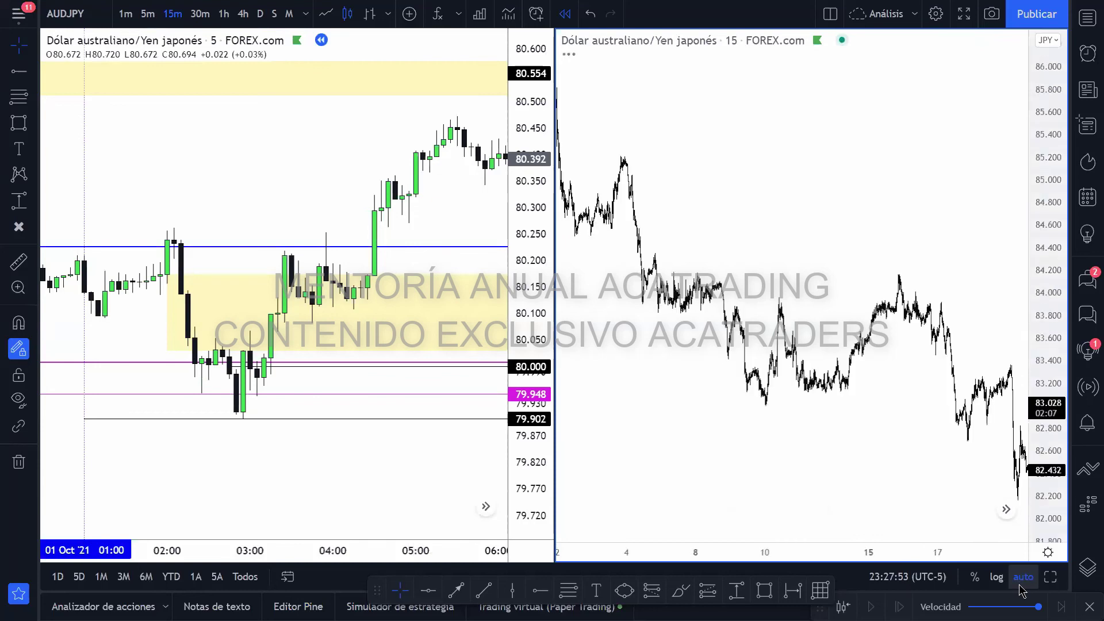
{"action": "left_click_drag", "start_coordinate": [655, 390], "coordinate": [928, 405]}
{"action": "scroll", "coordinate": [895, 409], "scroll_direction": "up", "scroll_amount": 2}
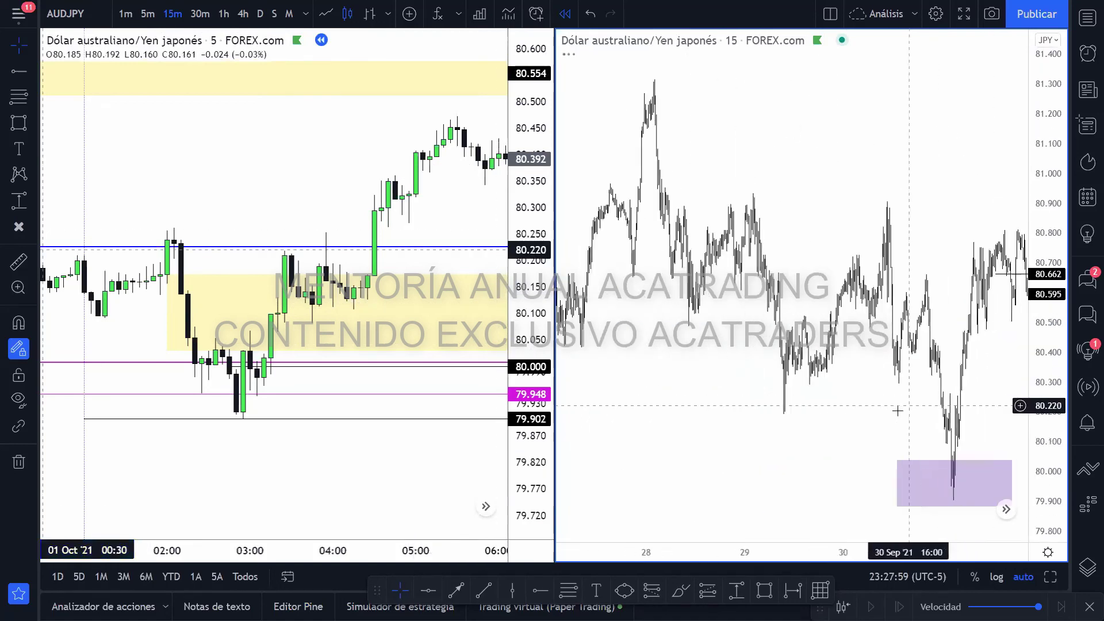
{"action": "scroll", "coordinate": [862, 405], "scroll_direction": "up", "scroll_amount": 8}
{"action": "left_click_drag", "start_coordinate": [827, 393], "coordinate": [746, 529]}
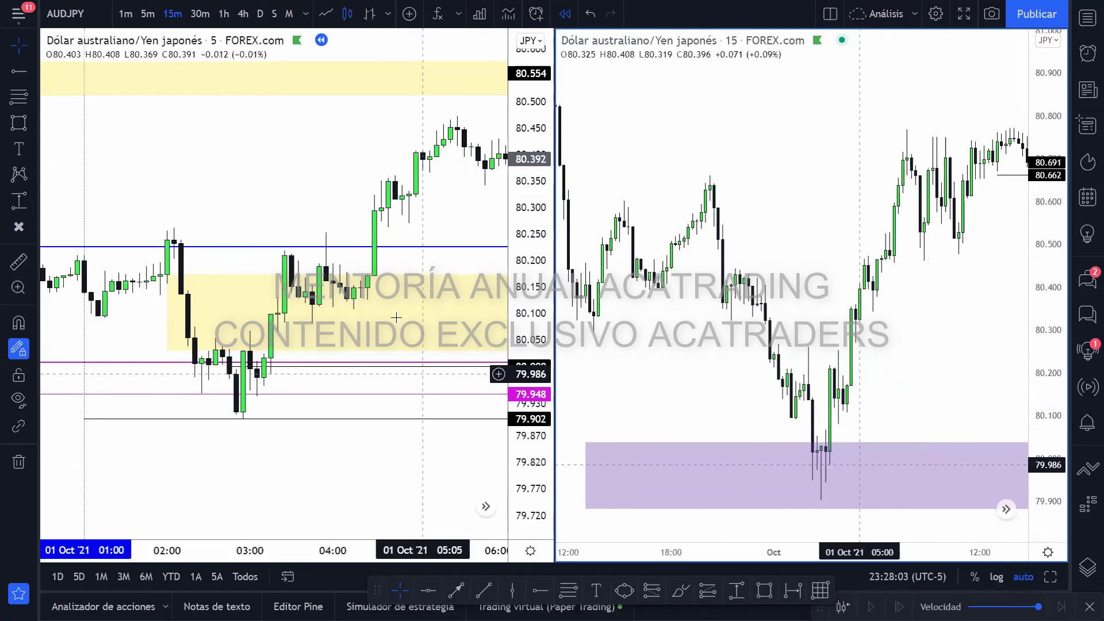
- Draw a yellow rectangle zone from 79.986 to 79.915 at the 1 October low around 02:55 on the 5-minute chart, extending to about 04:00
{"action": "left_click_drag", "start_coordinate": [267, 193], "coordinate": [320, 247]}
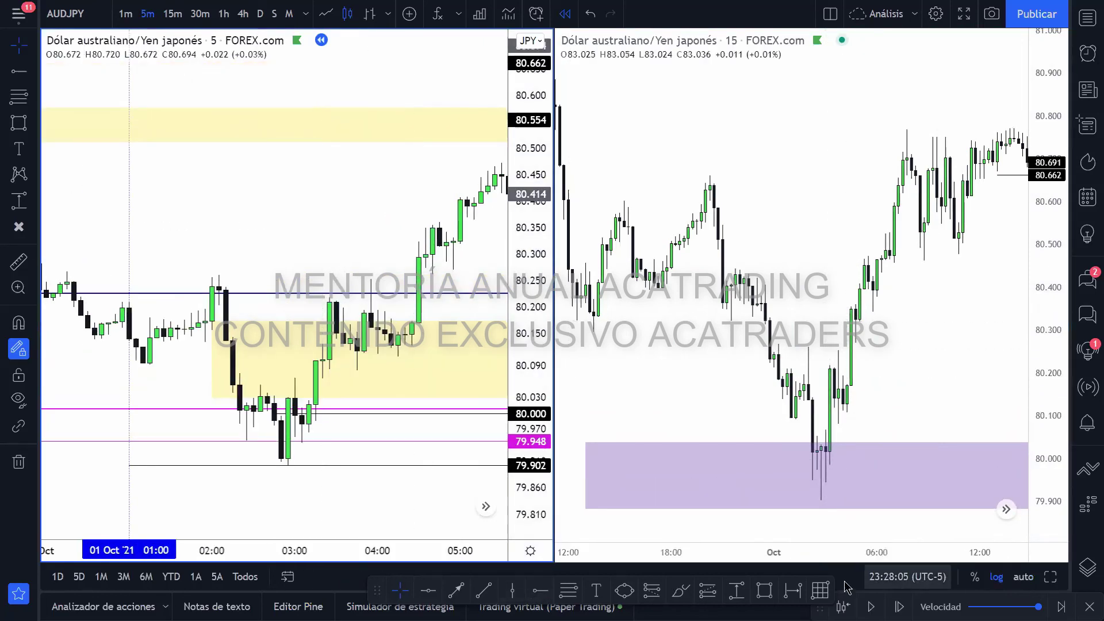
{"action": "left_click", "coordinate": [1021, 581]}
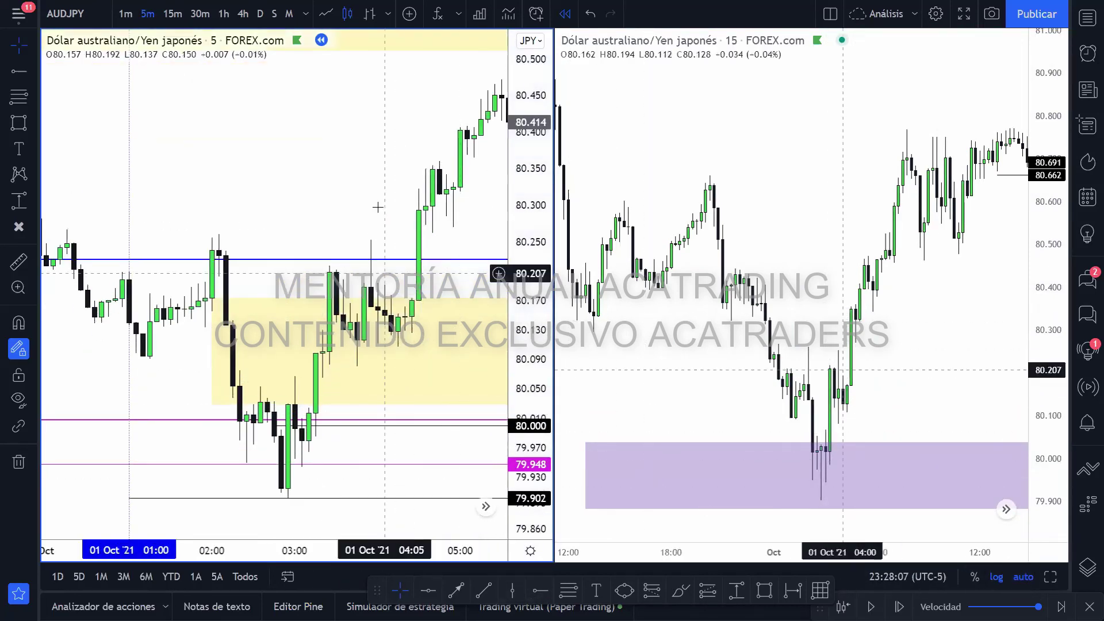
{"action": "left_click_drag", "start_coordinate": [374, 210], "coordinate": [301, 205]}
{"action": "left_click_drag", "start_coordinate": [369, 580], "coordinate": [334, 578]}
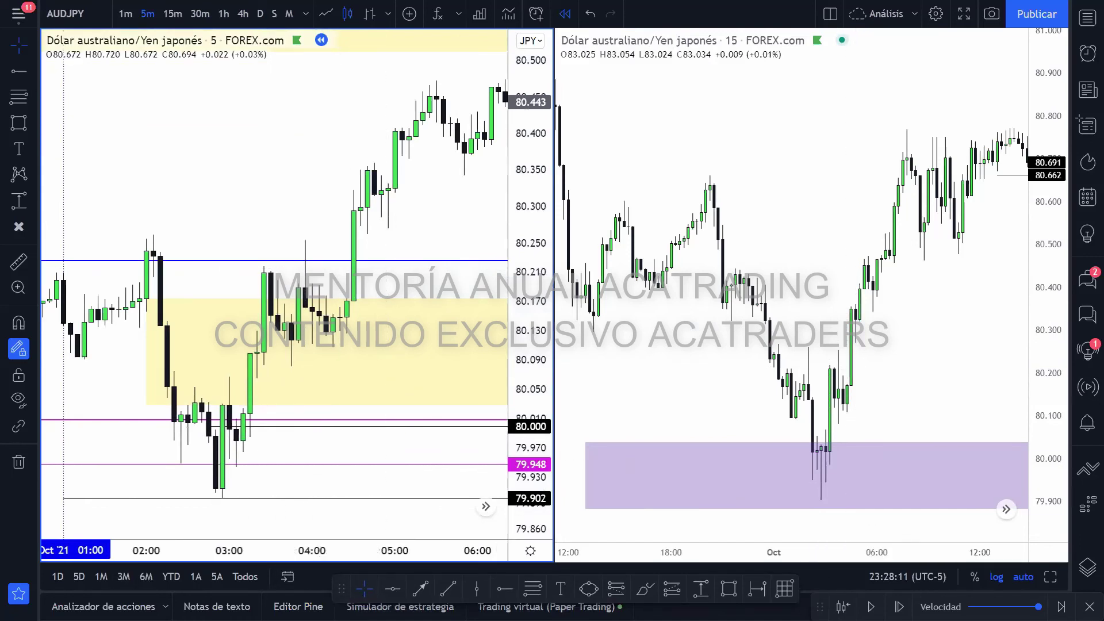
{"action": "left_click_drag", "start_coordinate": [301, 184], "coordinate": [329, 183]}
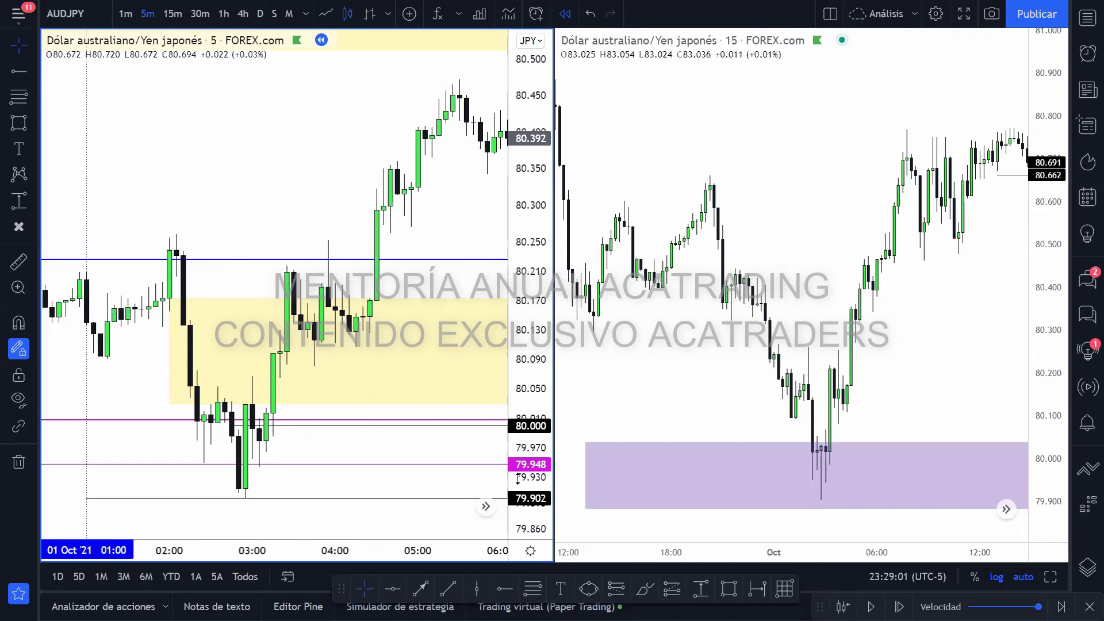
{"action": "left_click", "coordinate": [728, 587]}
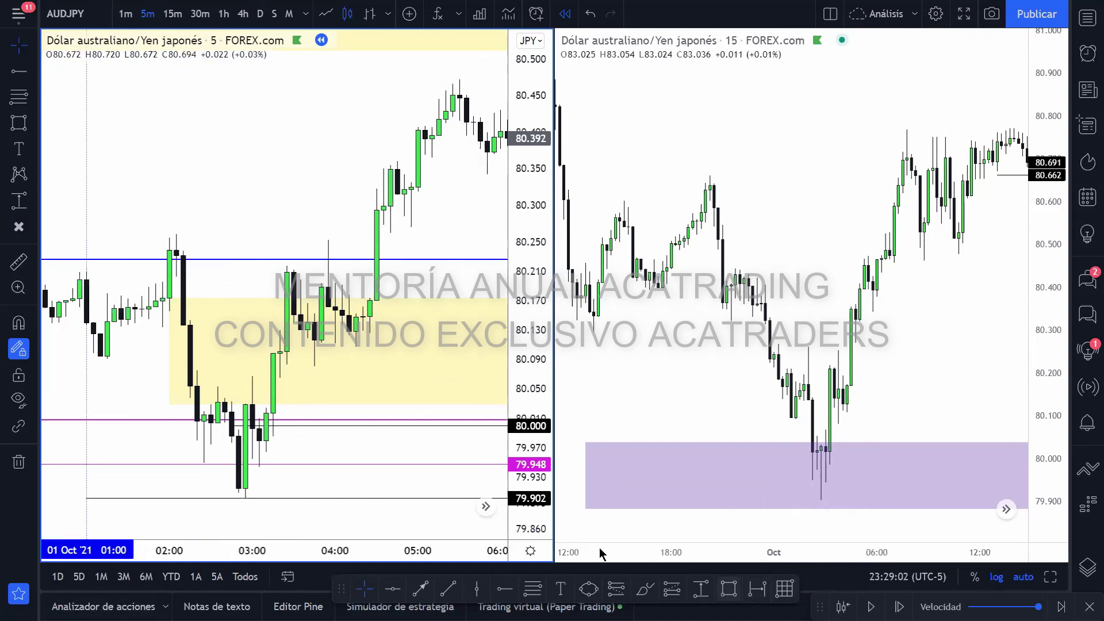
{"action": "left_click", "coordinate": [239, 435]}
{"action": "left_click", "coordinate": [246, 488]}
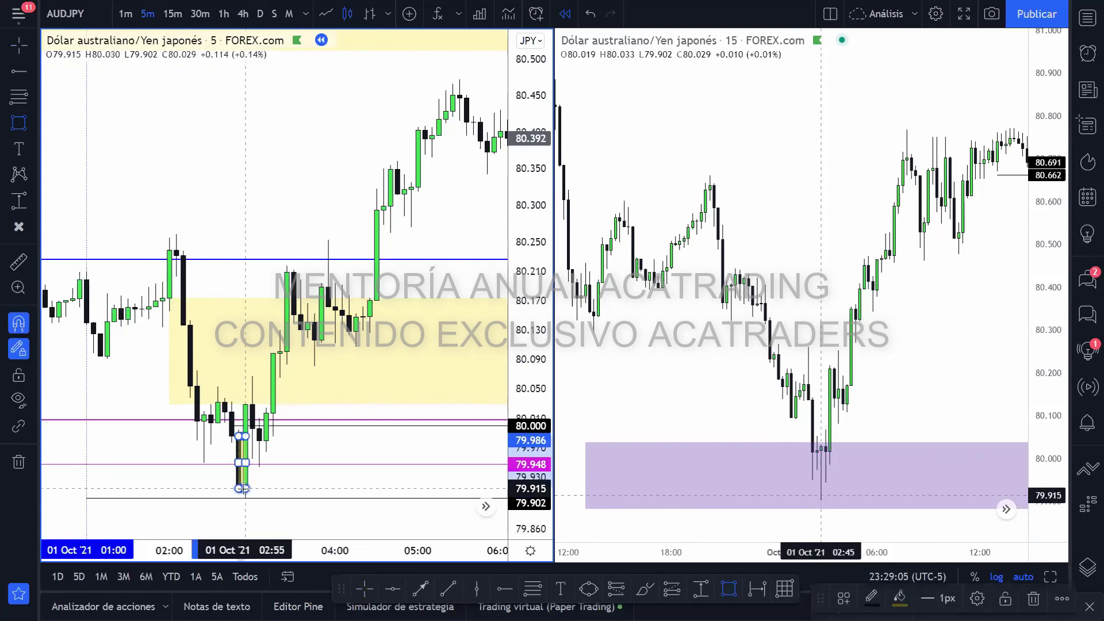
{"action": "left_click_drag", "start_coordinate": [388, 444], "coordinate": [412, 384]}
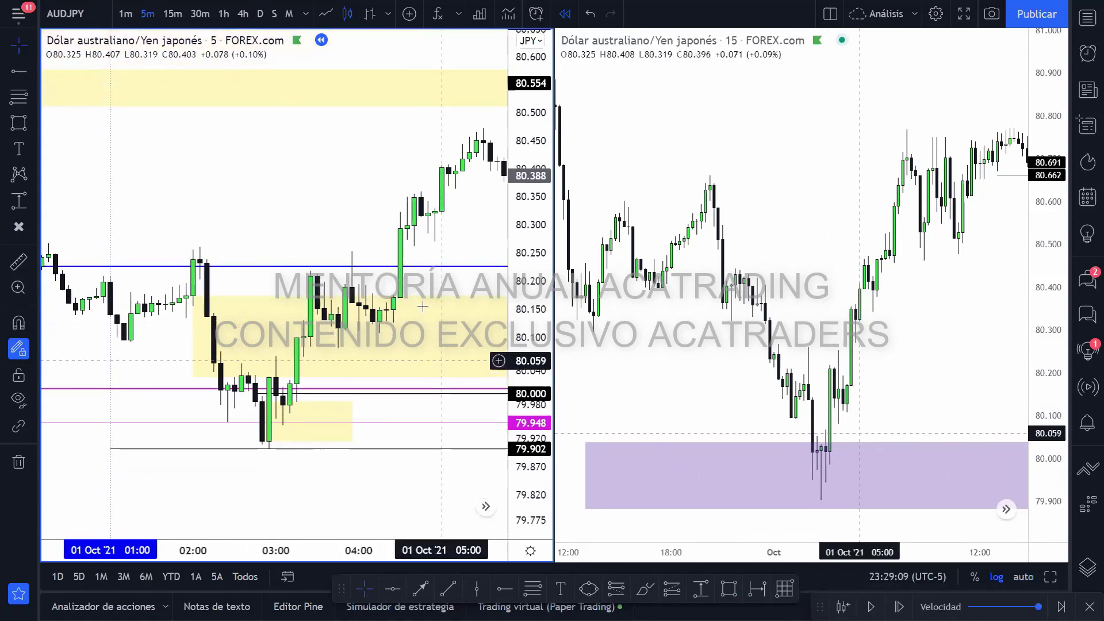
- Measure the drop from the new zone's top at 79.986 to 79.885, and circle the candle wick at the 79.948 level in blue
{"action": "left_click", "coordinate": [18, 262]}
{"action": "left_click", "coordinate": [246, 357]}
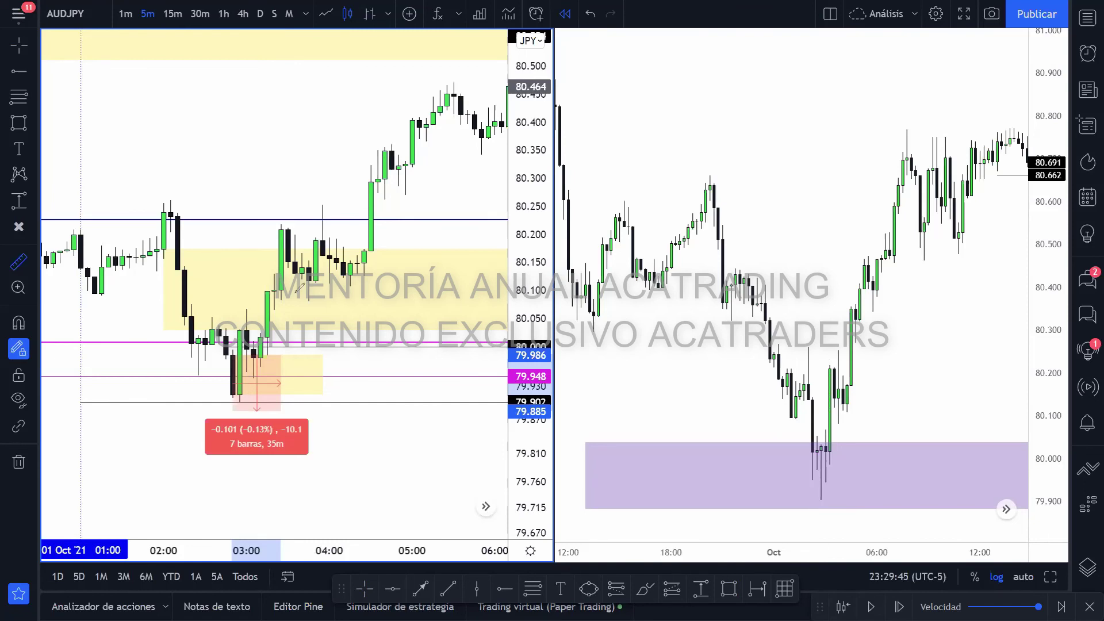
{"action": "mouse_move", "coordinate": [261, 371]}
{"action": "left_mouse_down"}
{"action": "mouse_move", "coordinate": [256, 386]}
{"action": "mouse_move", "coordinate": [241, 377]}
{"action": "mouse_move", "coordinate": [253, 362]}
{"action": "left_mouse_up"}
{"action": "scroll", "coordinate": [349, 432], "scroll_direction": "up", "scroll_amount": 5}
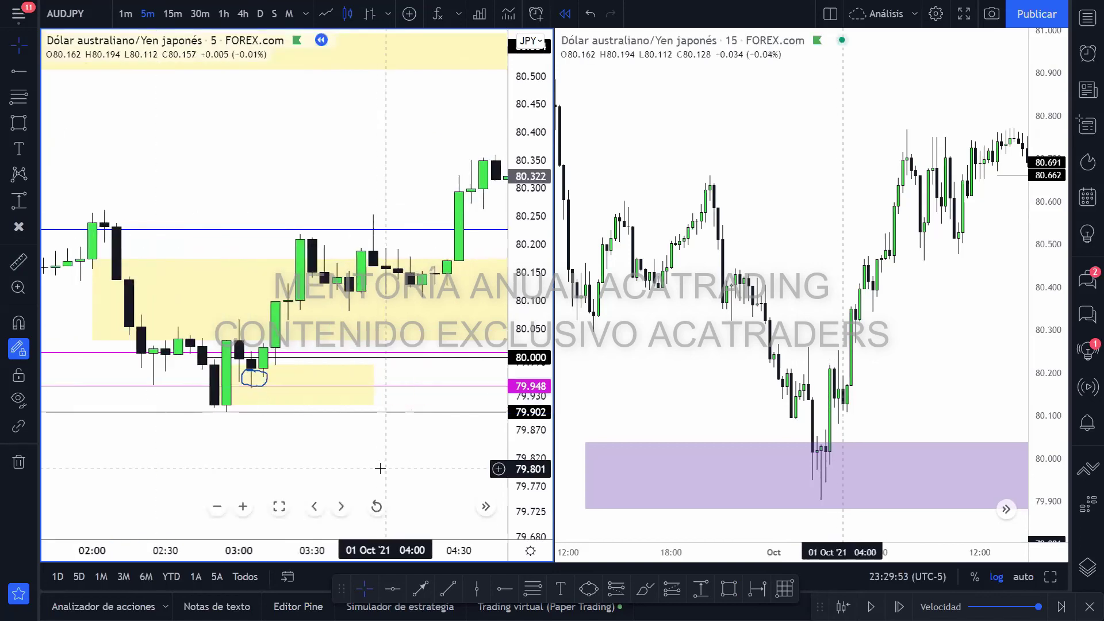
- Place a blue up arrow below the circled wick at 1 October 03:05 on the 5-minute chart
{"action": "left_click_drag", "start_coordinate": [193, 419], "coordinate": [367, 279]}
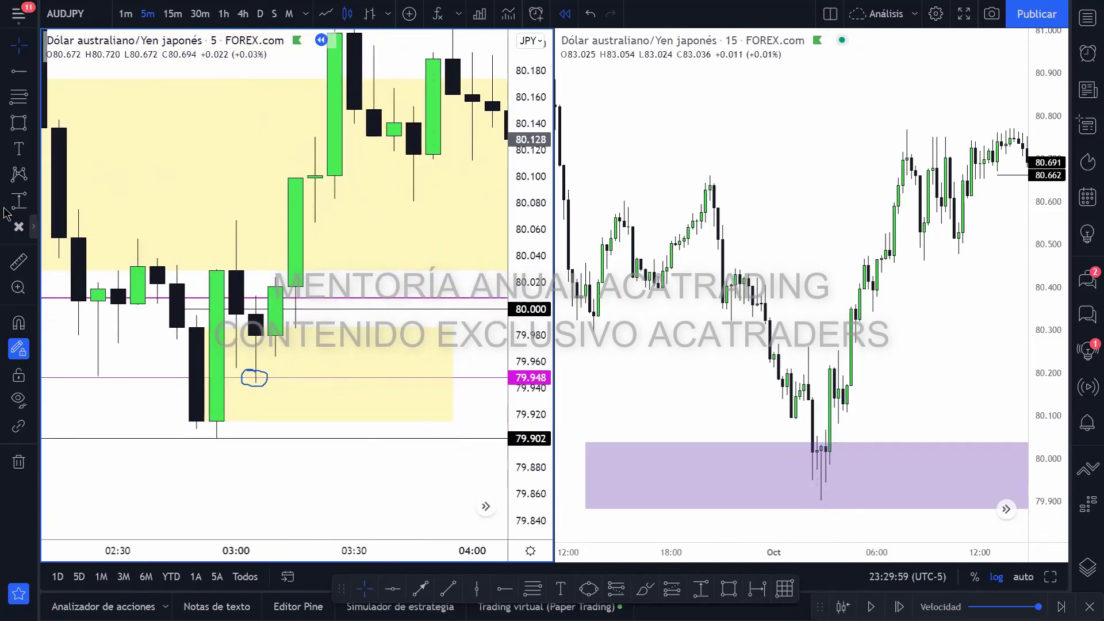
{"action": "left_click", "coordinate": [33, 227]}
{"action": "left_click", "coordinate": [83, 48]}
{"action": "left_click", "coordinate": [256, 394]}
{"action": "left_click", "coordinate": [256, 479]}
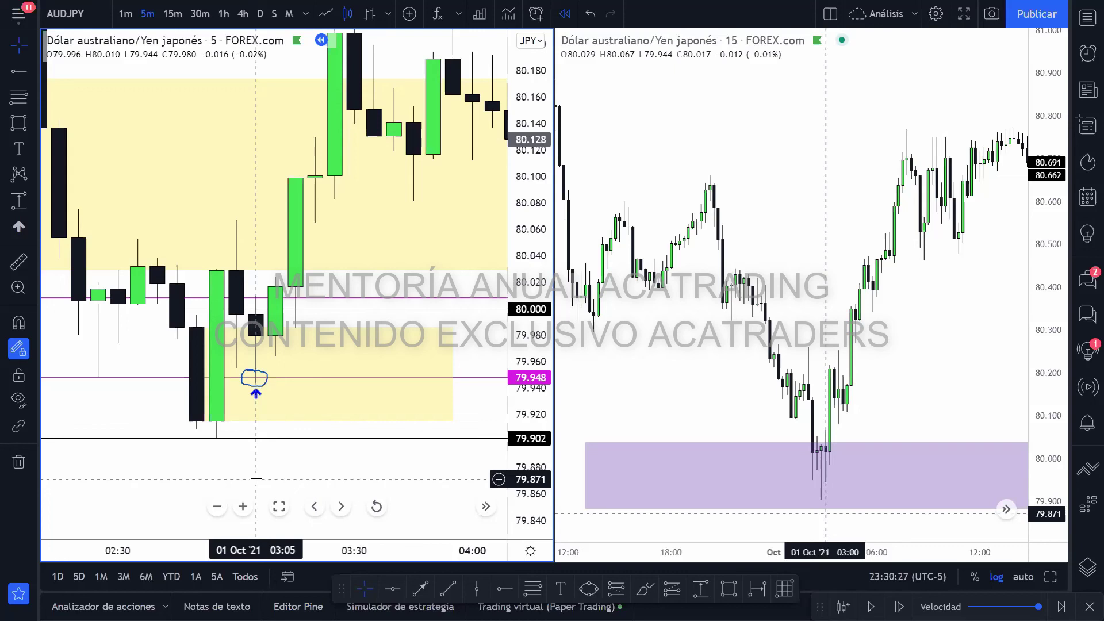
- Draw a Fibonacci retracement from the 1 October 02:50 candle's close at 79.915 up to its open at 79.986 on the 5-minute chart
{"action": "left_click", "coordinate": [532, 588]}
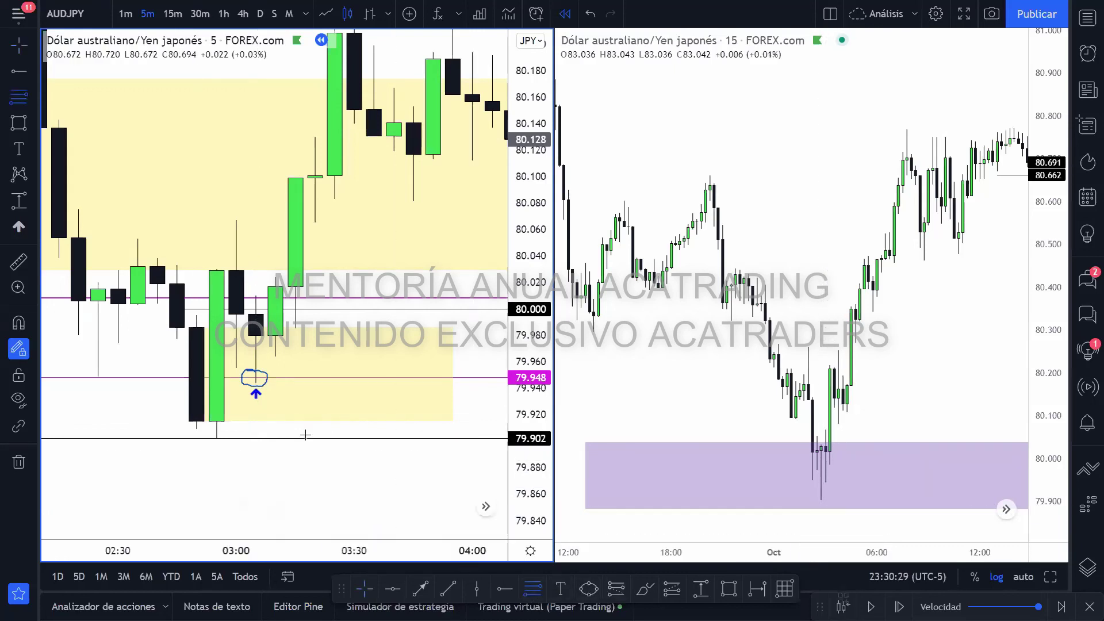
{"action": "left_click", "coordinate": [196, 421]}
{"action": "left_click", "coordinate": [196, 327]}
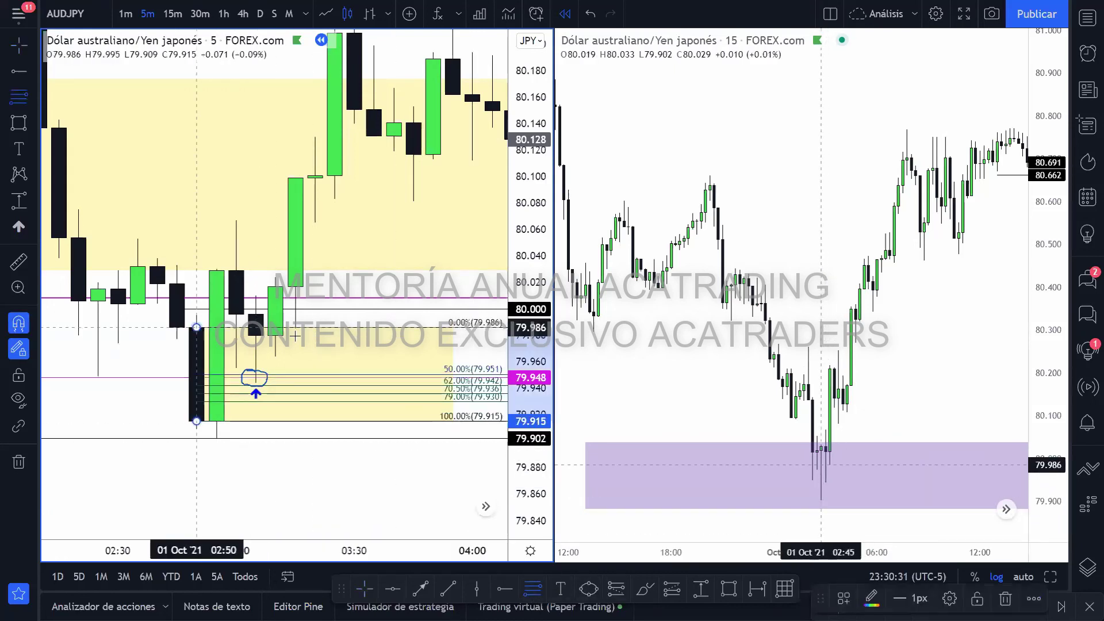
- Trace a short blue horizontal trend line along the retracement's 50% level from 02:50 to 03:15, and delete the Fibonacci retracement
{"action": "left_click", "coordinate": [448, 588]}
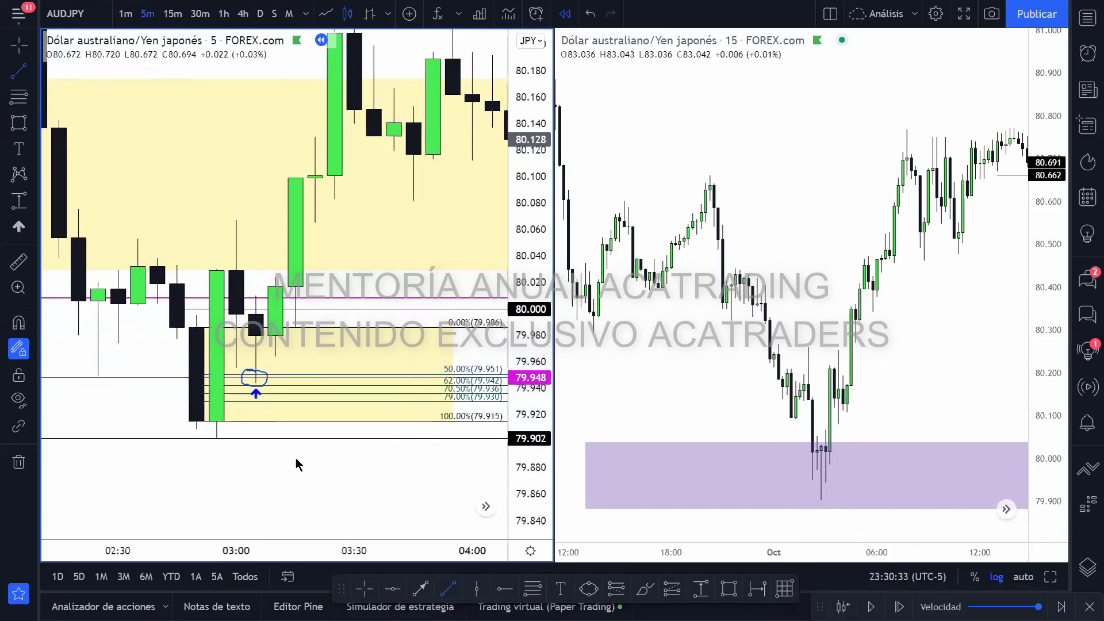
{"action": "left_click", "coordinate": [196, 374]}
{"action": "left_click", "coordinate": [295, 374]}
{"action": "left_click", "coordinate": [471, 375]}
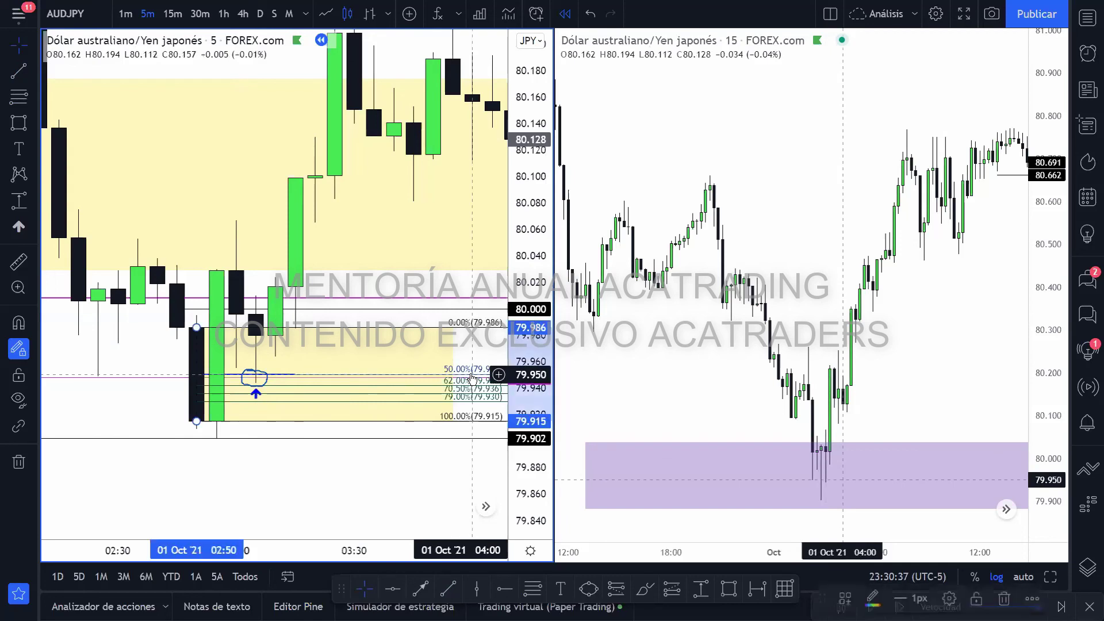
{"action": "key", "text": "Delete"}
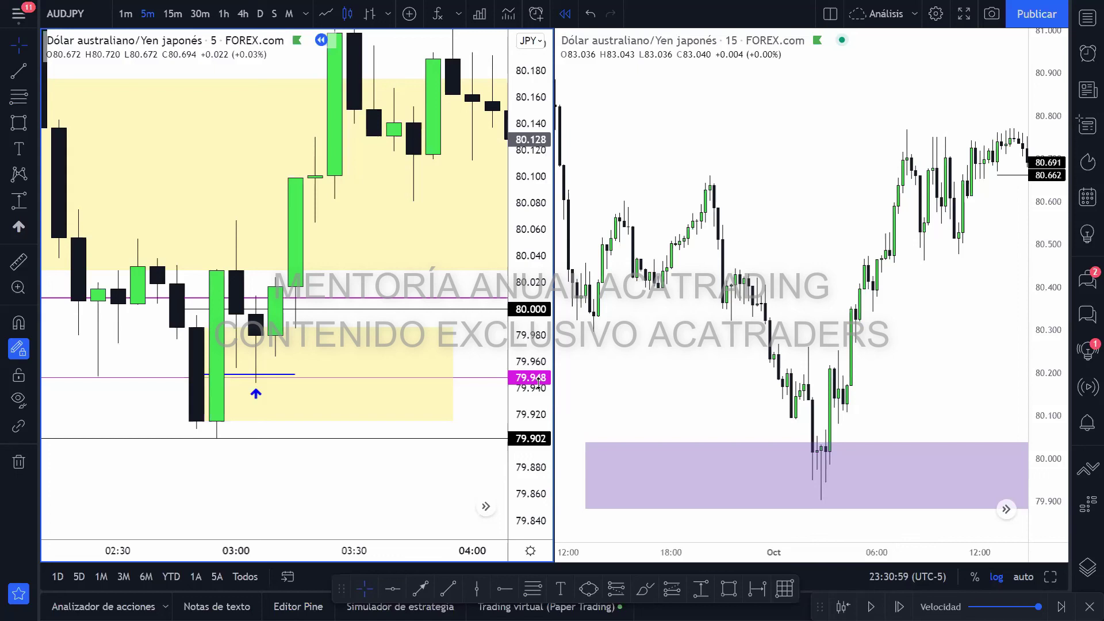
- Auto-scale the 5-minute chart's price axis and frame the rally that follows the 1 October low
{"action": "left_click", "coordinate": [812, 280]}
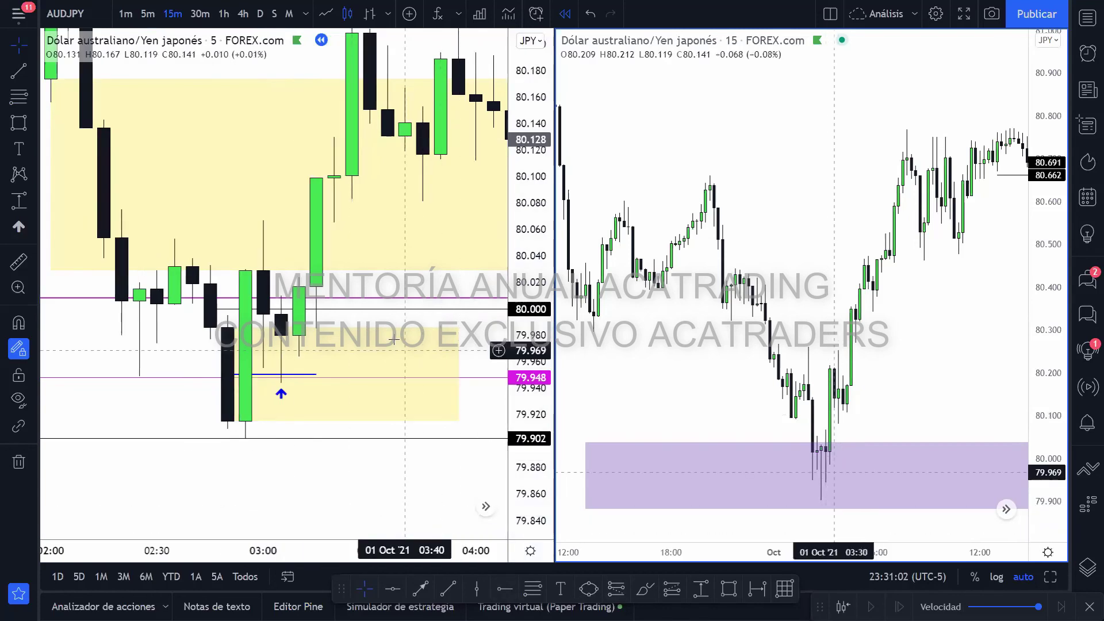
{"action": "scroll", "coordinate": [397, 288], "scroll_direction": "down", "scroll_amount": 5}
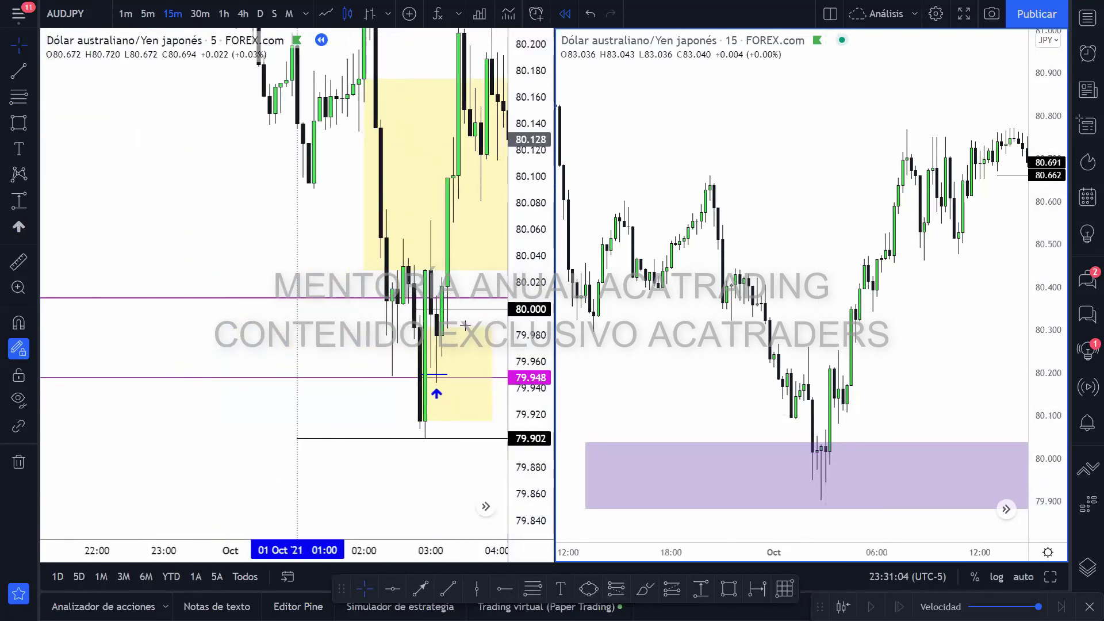
{"action": "left_click", "coordinate": [460, 251]}
{"action": "left_click", "coordinate": [1024, 577]}
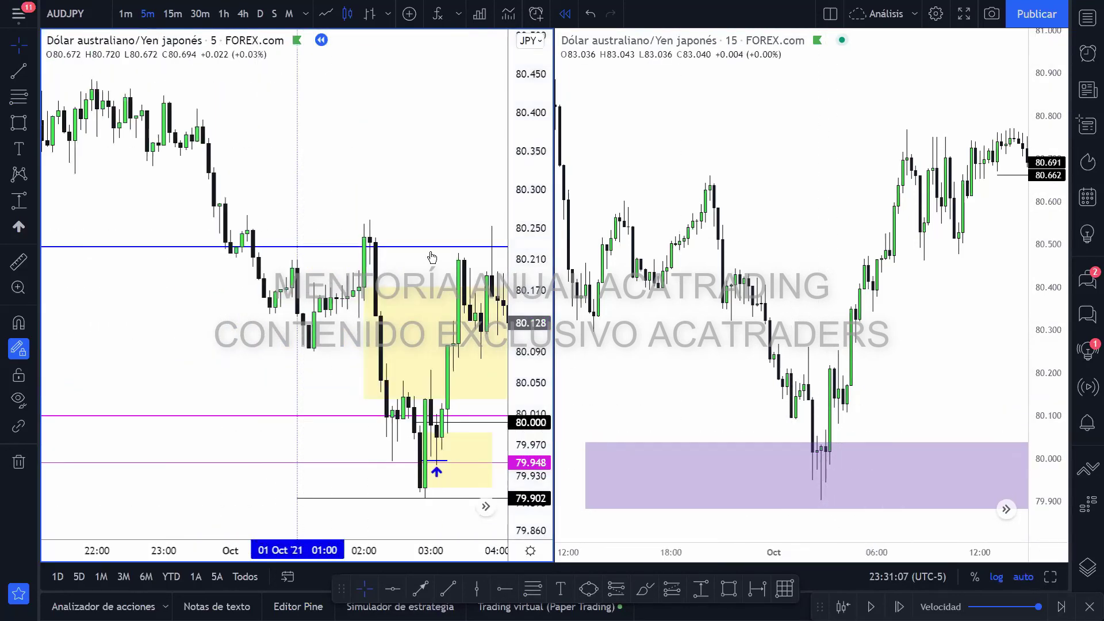
{"action": "scroll", "coordinate": [216, 192], "scroll_direction": "down", "scroll_amount": 6}
{"action": "scroll", "coordinate": [436, 252], "scroll_direction": "up", "scroll_amount": 6}
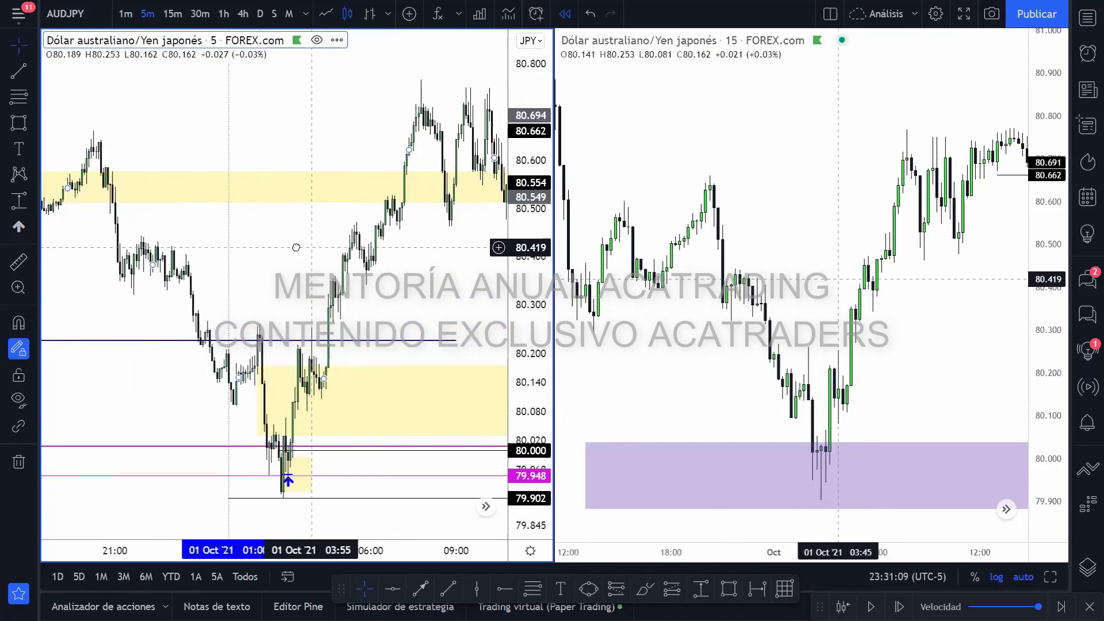
{"action": "scroll", "coordinate": [404, 288], "scroll_direction": "up", "scroll_amount": 3}
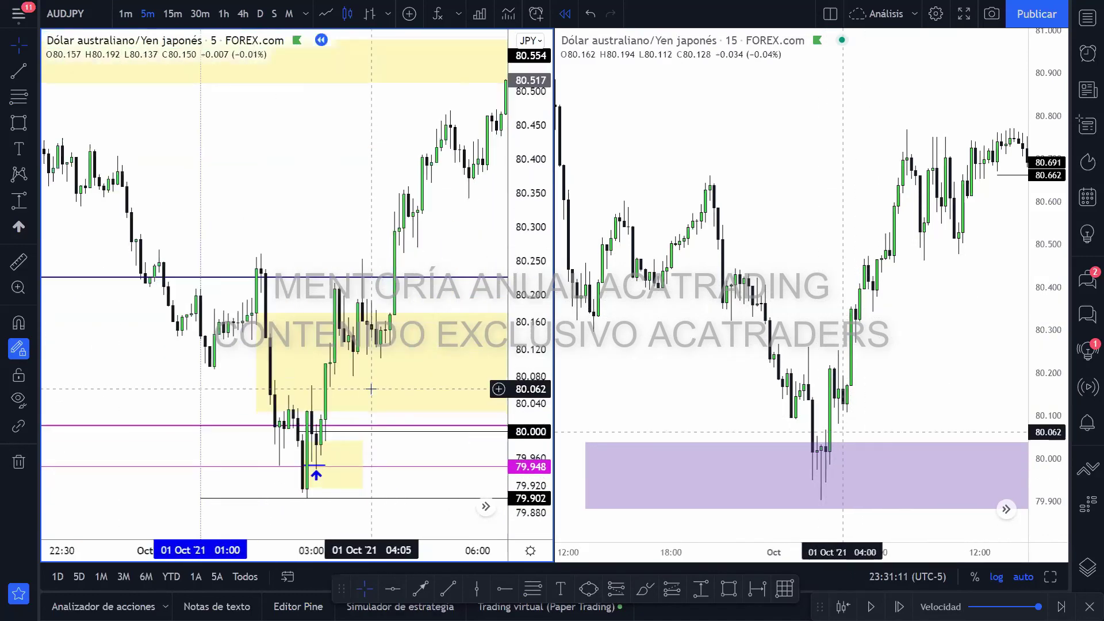
{"action": "scroll", "coordinate": [299, 488], "scroll_direction": "up", "scroll_amount": 2}
- Draw a horizontal ray at 79.986 from the 1 October 02:50 candle on the 5-minute chart
{"action": "key", "text": "alt+j"}
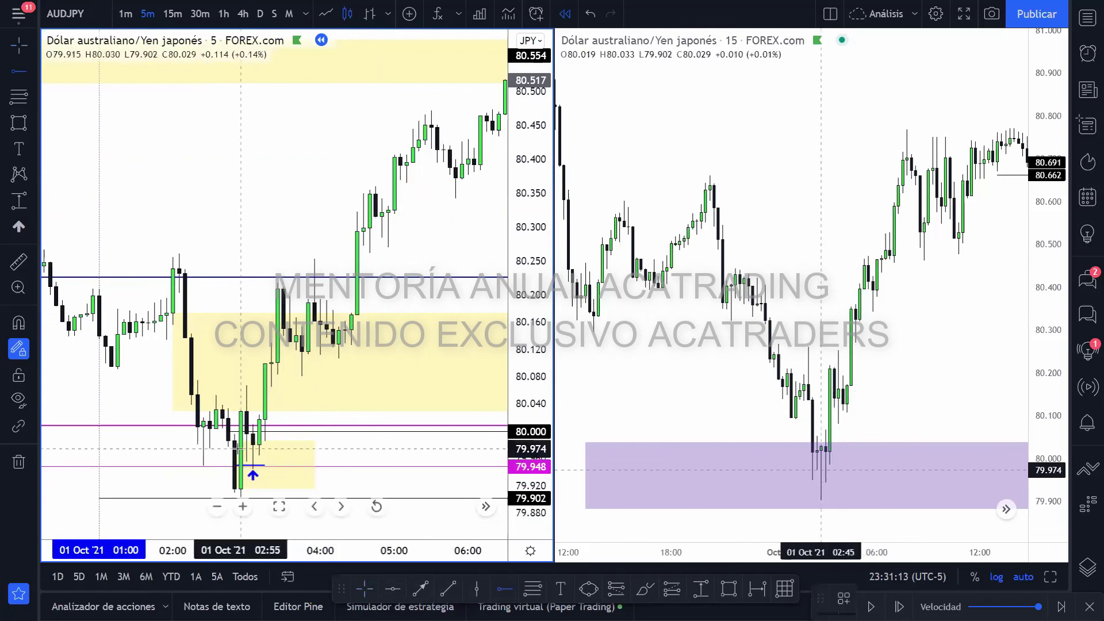
{"action": "left_click", "coordinate": [234, 441]}
{"action": "left_click", "coordinate": [308, 222]}
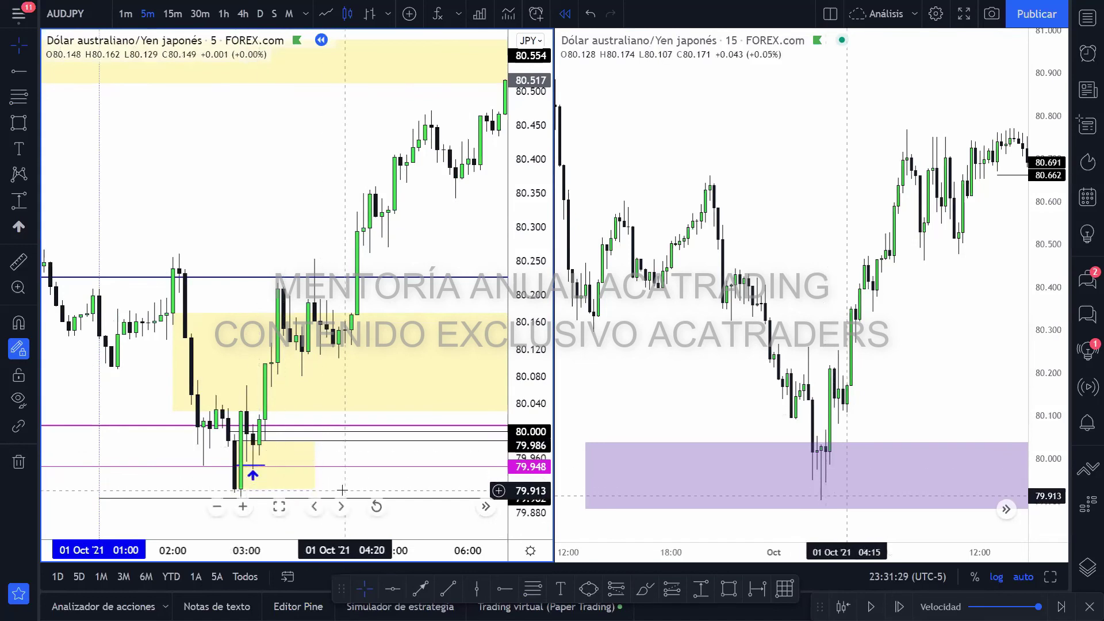
- Annotate the candles around 03:00 and the small yellow zone with temporary blue freehand strokes, and clear the marks
{"action": "mouse_move", "coordinate": [278, 258]}
{"action": "left_mouse_down"}
{"action": "mouse_move", "coordinate": [335, 332]}
{"action": "mouse_move", "coordinate": [288, 322]}
{"action": "mouse_move", "coordinate": [330, 215]}
{"action": "left_mouse_up"}
{"action": "left_click", "coordinate": [306, 472]}
{"action": "key", "text": "Escape"}
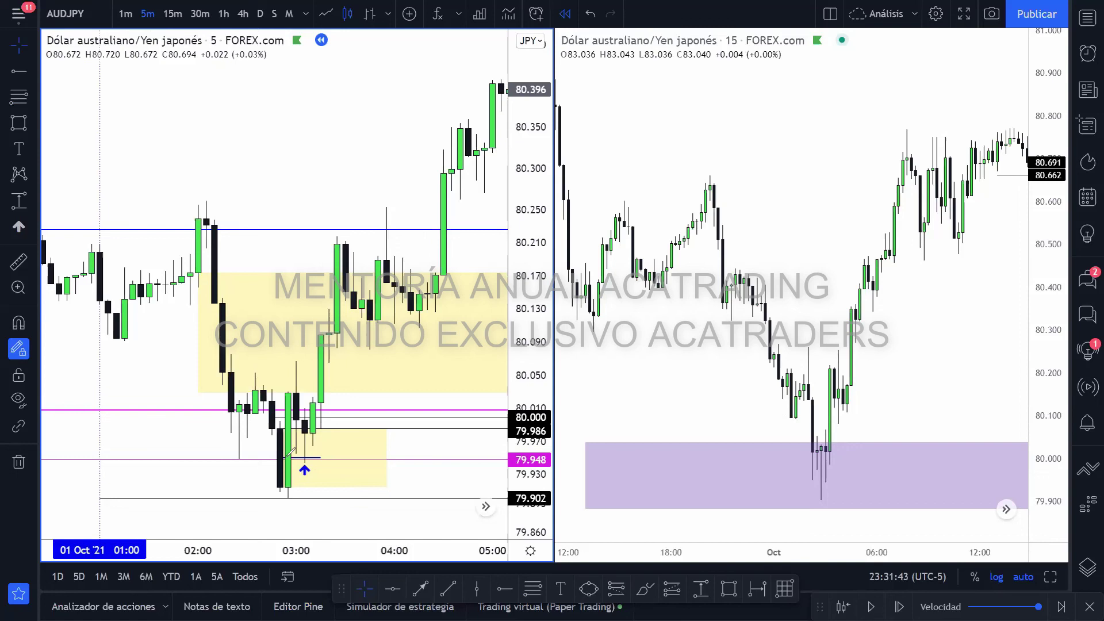
{"action": "mouse_move", "coordinate": [295, 394]}
{"action": "left_mouse_down"}
{"action": "mouse_move", "coordinate": [280, 404]}
{"action": "mouse_move", "coordinate": [289, 393]}
{"action": "mouse_move", "coordinate": [355, 412]}
{"action": "mouse_move", "coordinate": [348, 447]}
{"action": "mouse_move", "coordinate": [323, 434]}
{"action": "mouse_move", "coordinate": [446, 428]}
{"action": "mouse_move", "coordinate": [342, 451]}
{"action": "mouse_move", "coordinate": [451, 428]}
{"action": "left_mouse_up"}
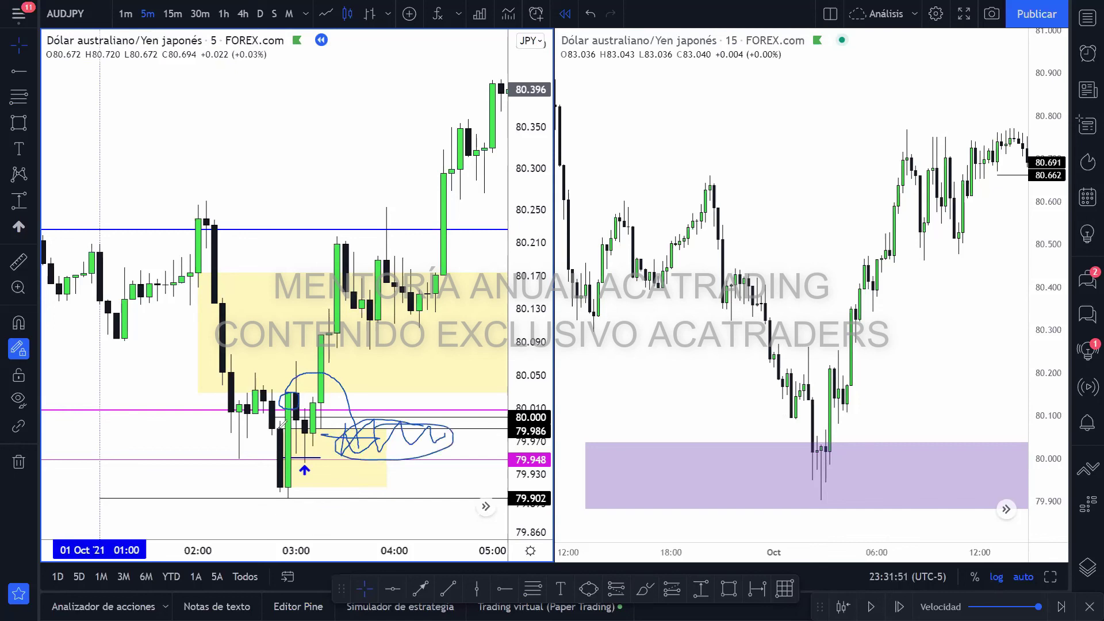
{"action": "key", "text": "Escape"}
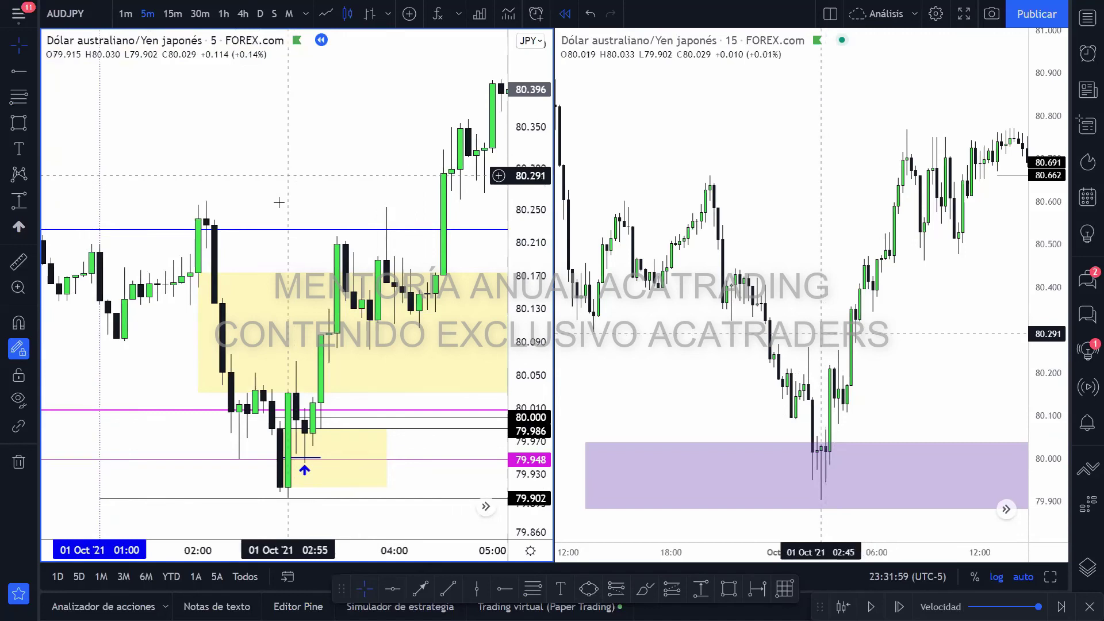
- Place a temporary horizontal ray at 80.128 from the 1 October 01:10 candle and remove it
{"action": "left_click", "coordinate": [19, 72]}
{"action": "left_click", "coordinate": [116, 311]}
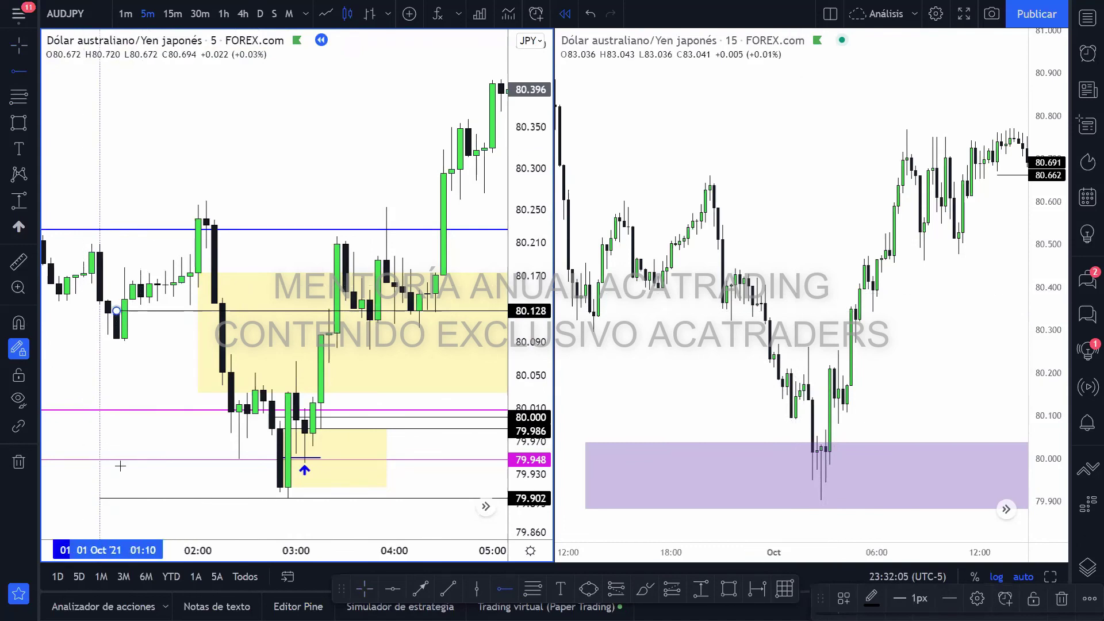
{"action": "key", "text": "Escape"}
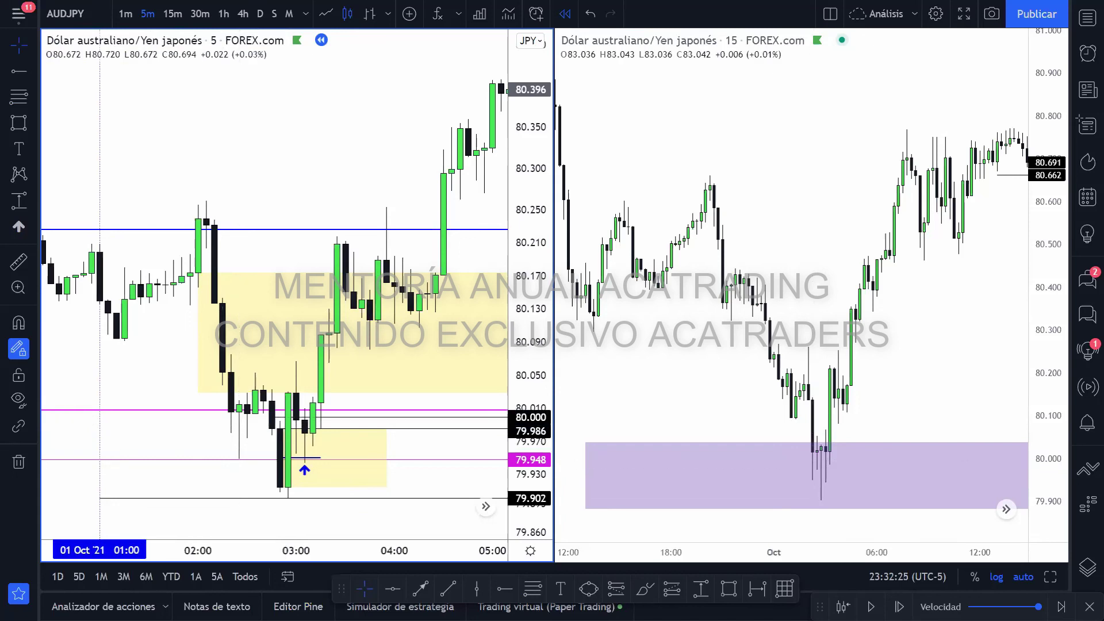
- Move the 5-minute chart's vertical line to 1 October 03:05, in line with the blue arrow
{"action": "scroll", "coordinate": [326, 242], "scroll_direction": "down", "scroll_amount": 3}
{"action": "scroll", "coordinate": [282, 261], "scroll_direction": "down", "scroll_amount": 2}
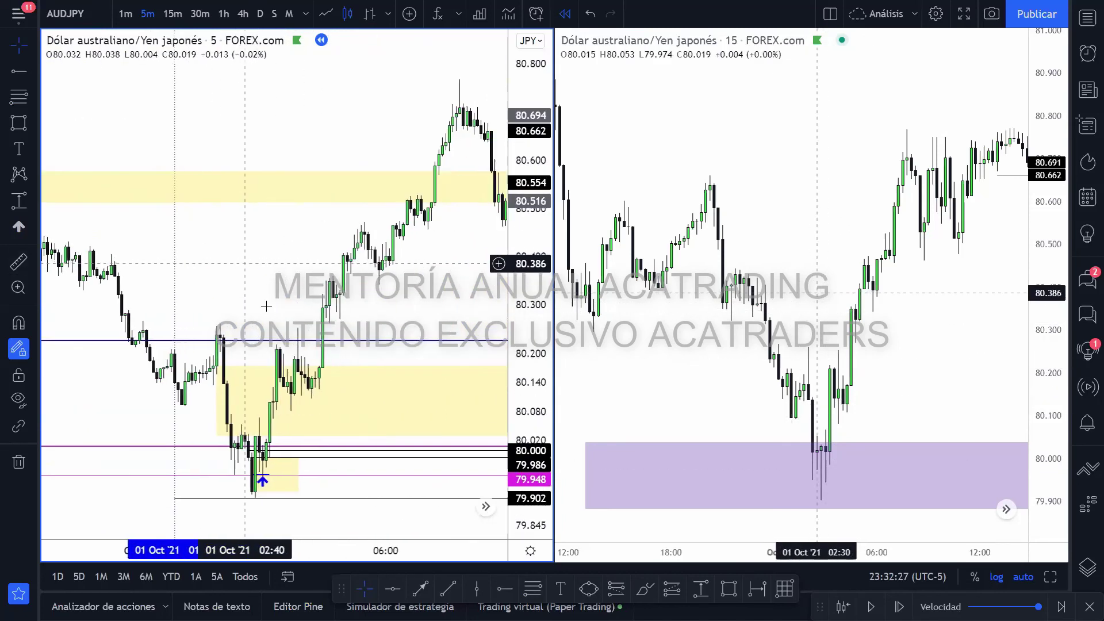
{"action": "left_click_drag", "start_coordinate": [216, 434], "coordinate": [263, 429]}
{"action": "left_click", "coordinate": [435, 327]}
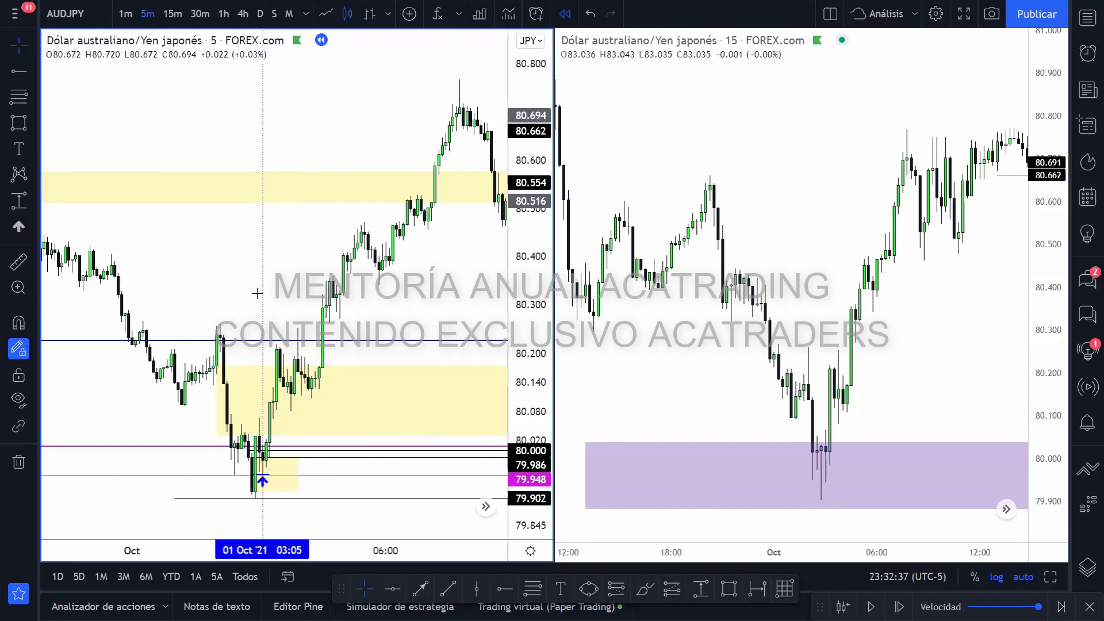
- Measure the price rise from the small yellow zone's top edge at 79.985 up towards the upper yellow zone
{"action": "left_click", "coordinate": [12, 259]}
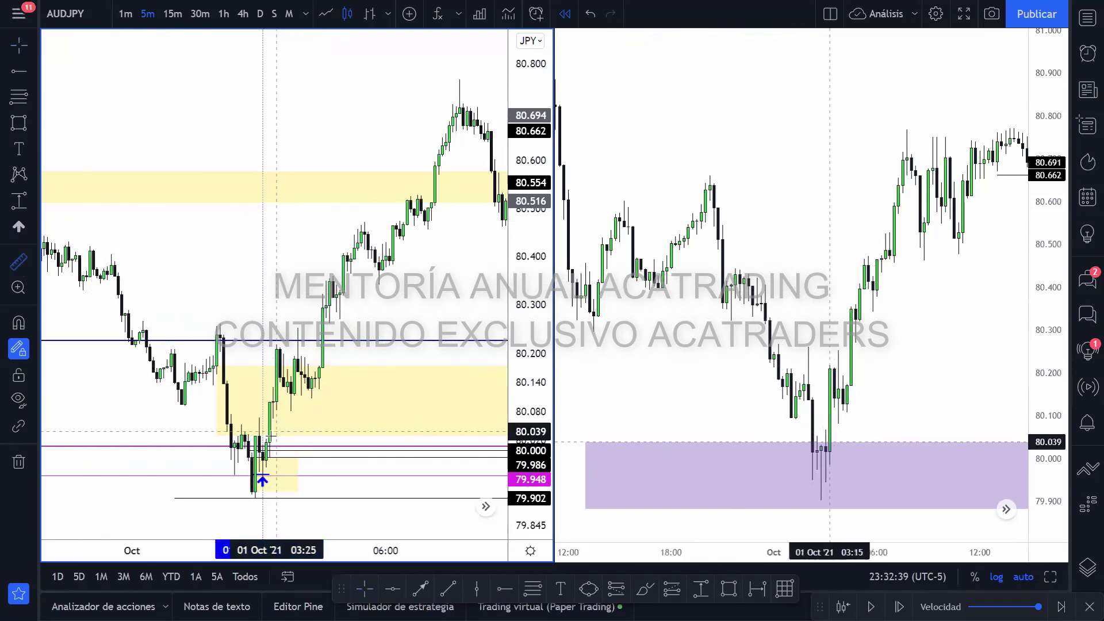
{"action": "left_click", "coordinate": [294, 457]}
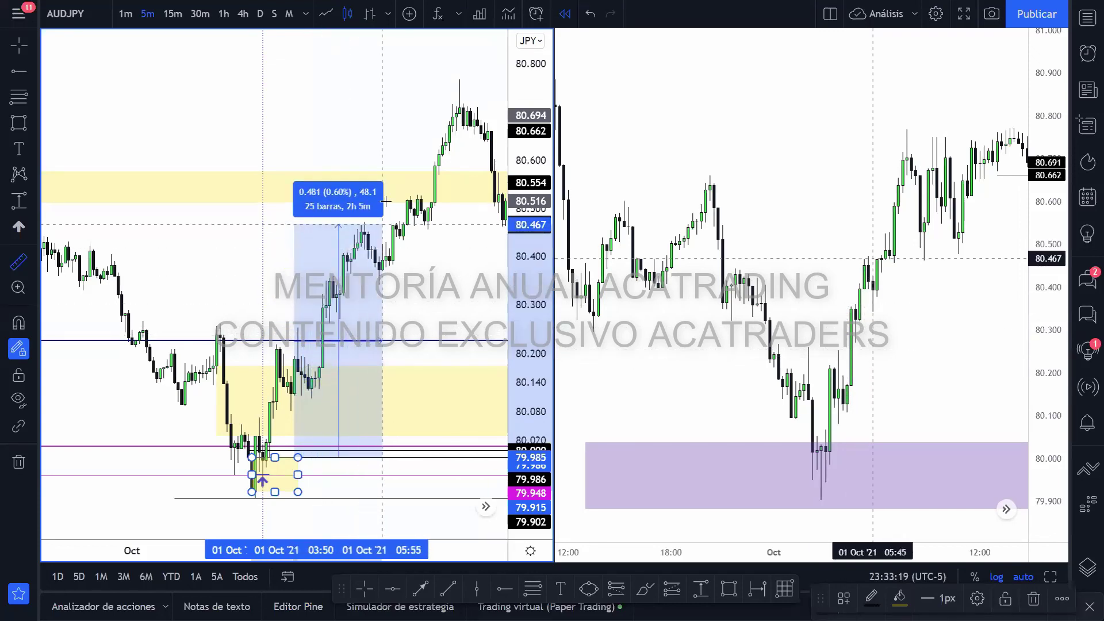
{"action": "scroll", "coordinate": [387, 215], "scroll_direction": "down", "scroll_amount": 1}
{"action": "scroll", "coordinate": [387, 215], "scroll_direction": "down", "scroll_amount": 1}
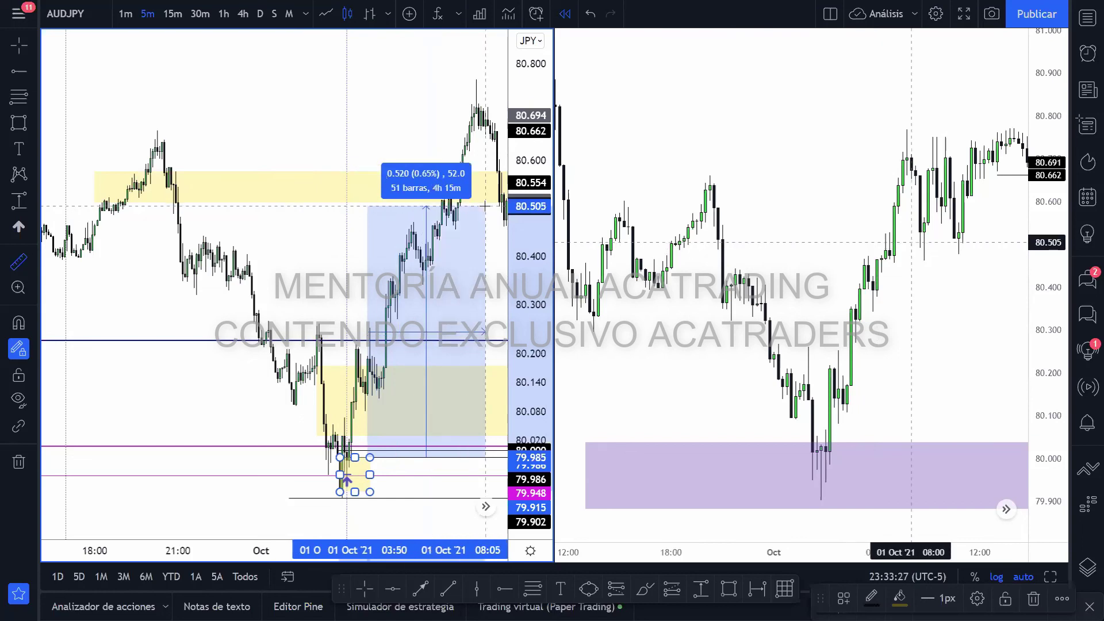
{"action": "key", "text": "Escape"}
- Examine the rebound from the 1 October low on wider 5-minute and 15-minute views reaching into early October
{"action": "scroll", "coordinate": [342, 483], "scroll_direction": "up", "scroll_amount": 2}
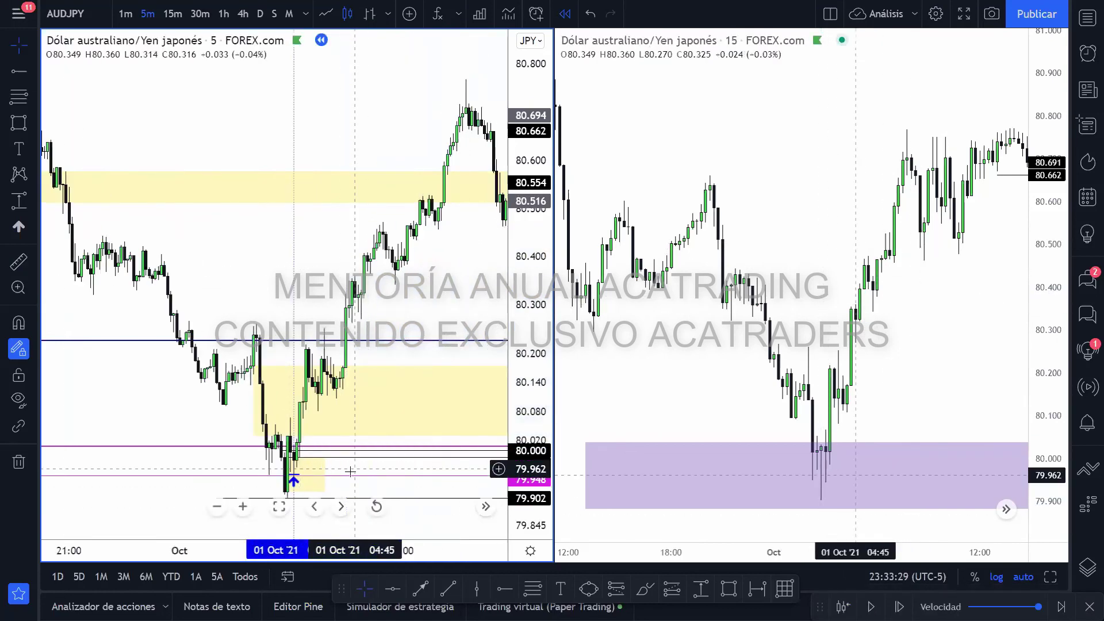
{"action": "scroll", "coordinate": [315, 480], "scroll_direction": "left", "scroll_amount": 2}
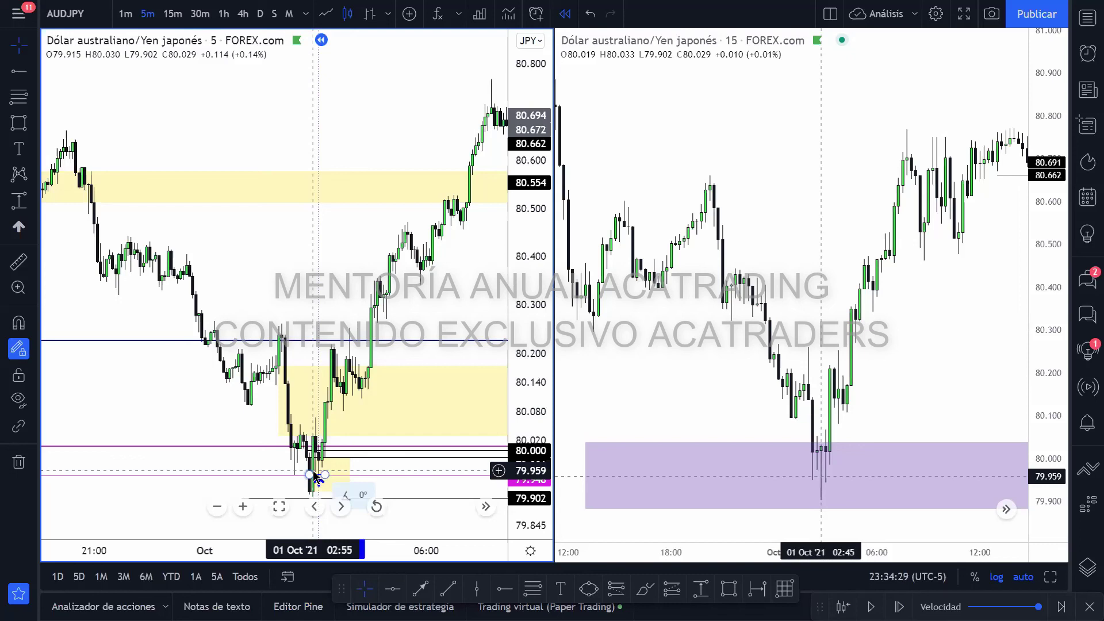
{"action": "scroll", "coordinate": [316, 475], "scroll_direction": "down", "scroll_amount": 5}
{"action": "scroll", "coordinate": [267, 301], "scroll_direction": "down", "scroll_amount": 5}
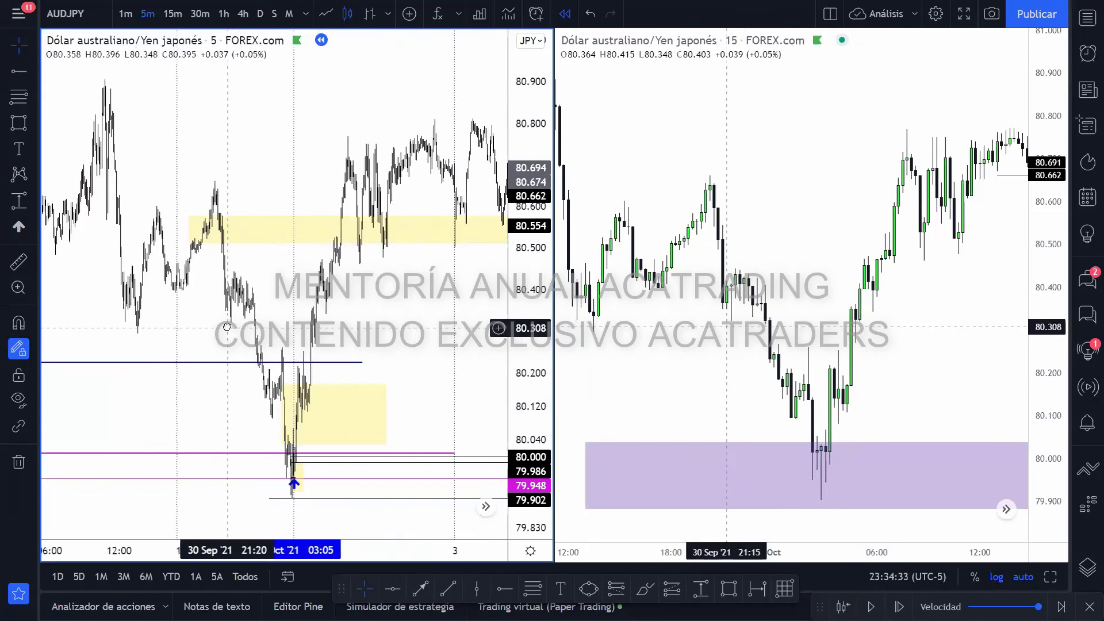
{"action": "scroll", "coordinate": [485, 308], "scroll_direction": "right", "scroll_amount": 2}
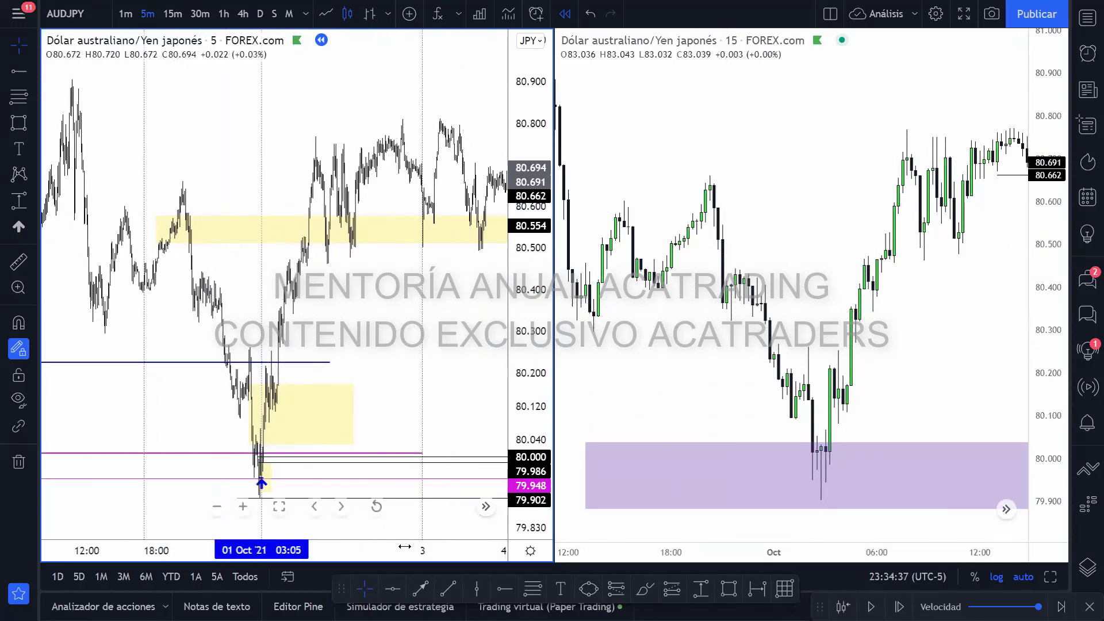
{"action": "scroll", "coordinate": [374, 414], "scroll_direction": "down", "scroll_amount": 2}
{"action": "scroll", "coordinate": [272, 412], "scroll_direction": "down", "scroll_amount": 2}
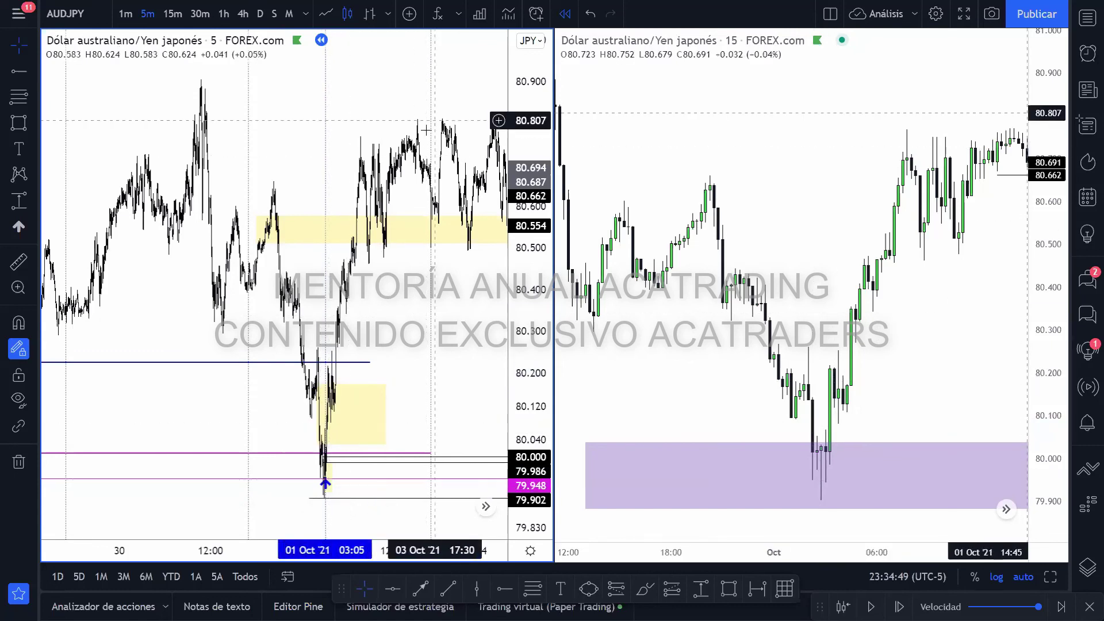
{"action": "left_click_drag", "start_coordinate": [811, 213], "coordinate": [724, 239]}
{"action": "scroll", "coordinate": [723, 239], "scroll_direction": "down", "scroll_amount": 2}
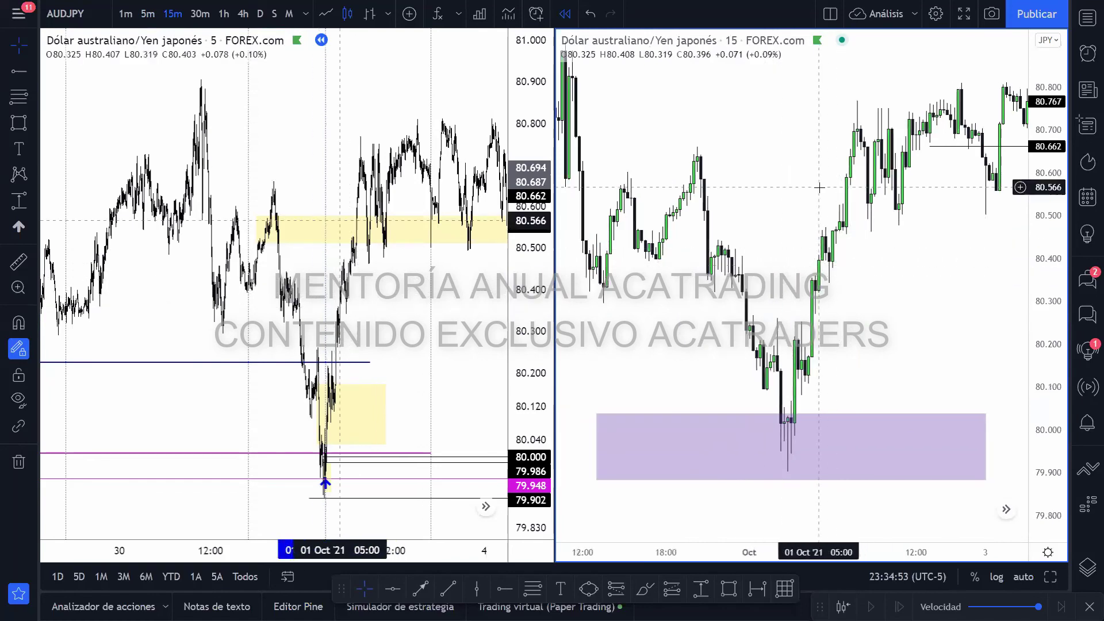
- Enable session breaks in the 15-minute chart's appearance settings and apply the change
{"action": "right_click", "coordinate": [821, 454]}
{"action": "left_click", "coordinate": [912, 576]}
{"action": "left_click", "coordinate": [490, 202]}
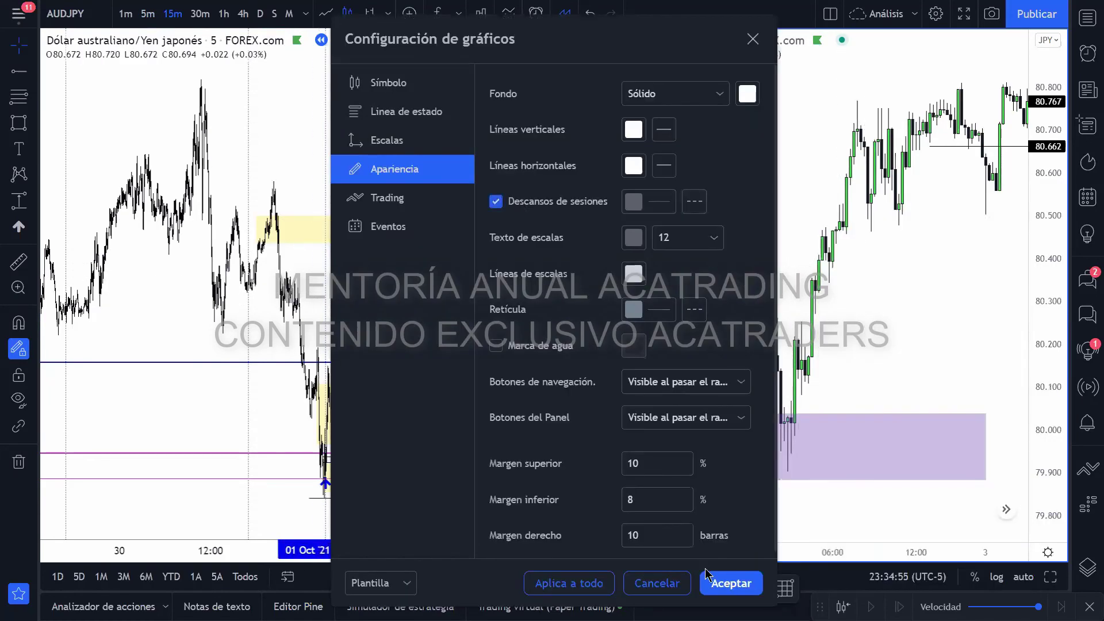
{"action": "left_click", "coordinate": [730, 581]}
- Draw a yellow rectangle zone from 80.705 to 80.675 on the 15-minute chart, spanning 1 October 16:00 to 4 October 07:00
{"action": "scroll", "coordinate": [747, 275], "scroll_direction": "down", "scroll_amount": 3}
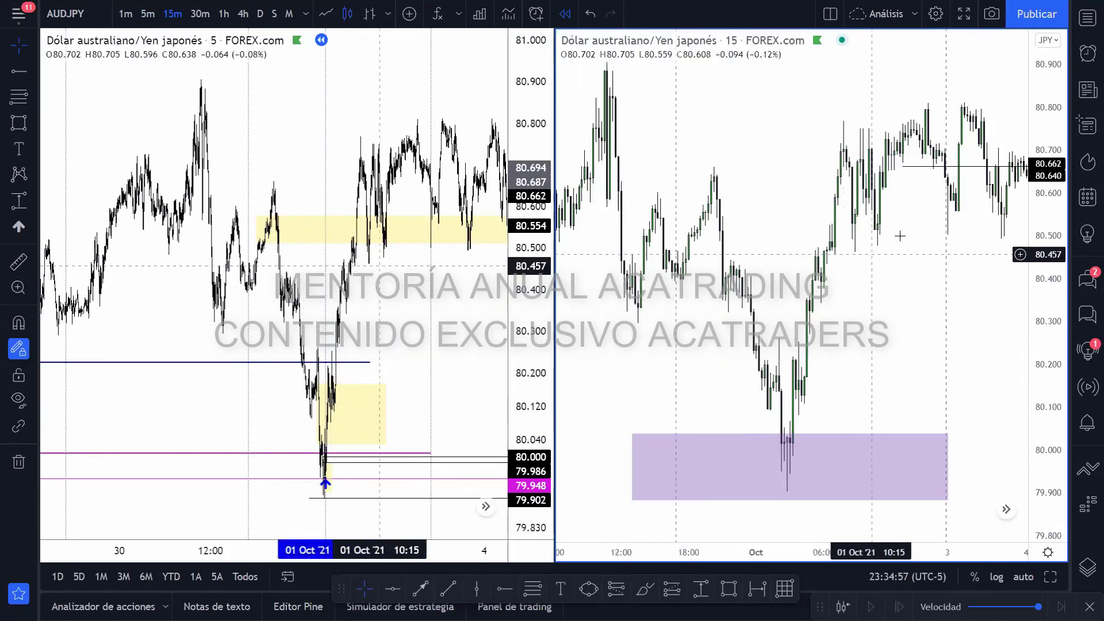
{"action": "scroll", "coordinate": [874, 171], "scroll_direction": "up", "scroll_amount": 3}
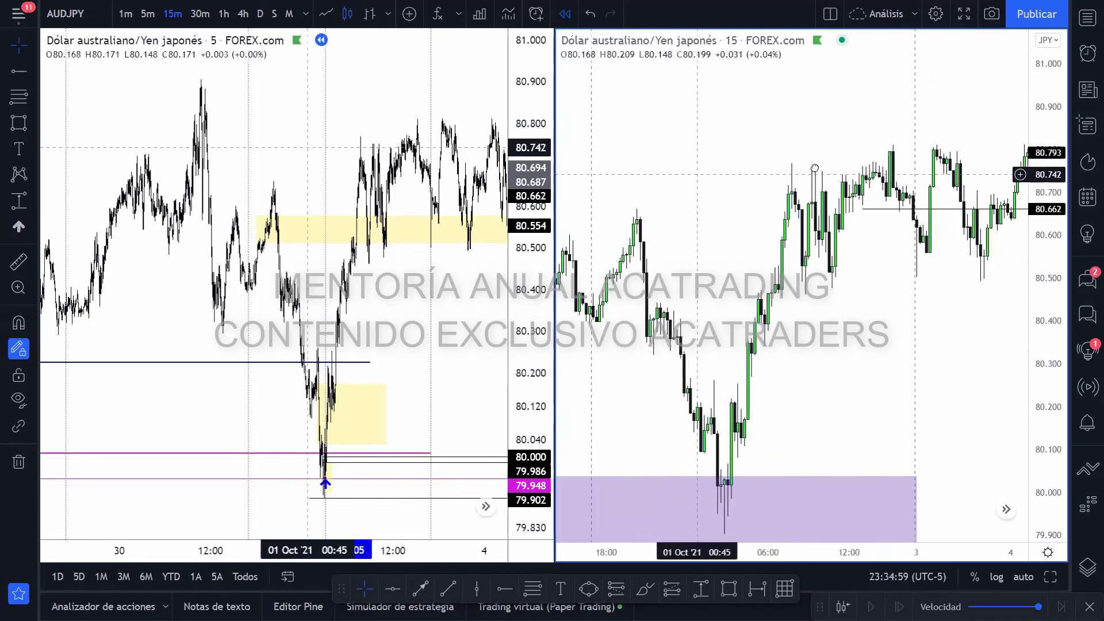
{"action": "scroll", "coordinate": [813, 166], "scroll_direction": "down", "scroll_amount": 2}
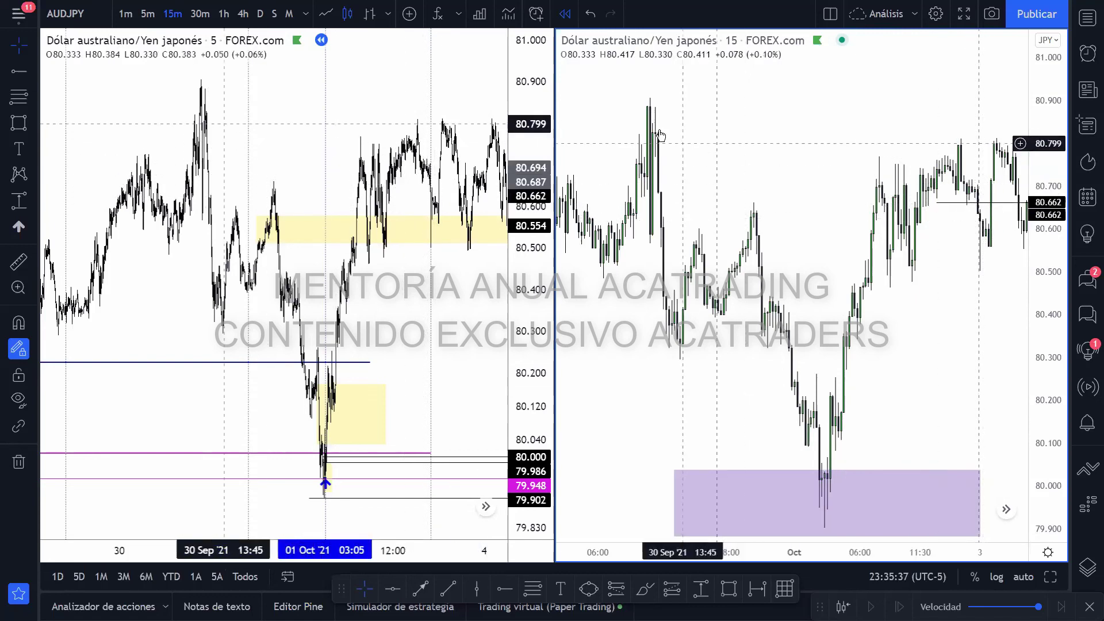
{"action": "left_click_drag", "start_coordinate": [885, 172], "coordinate": [611, 180]}
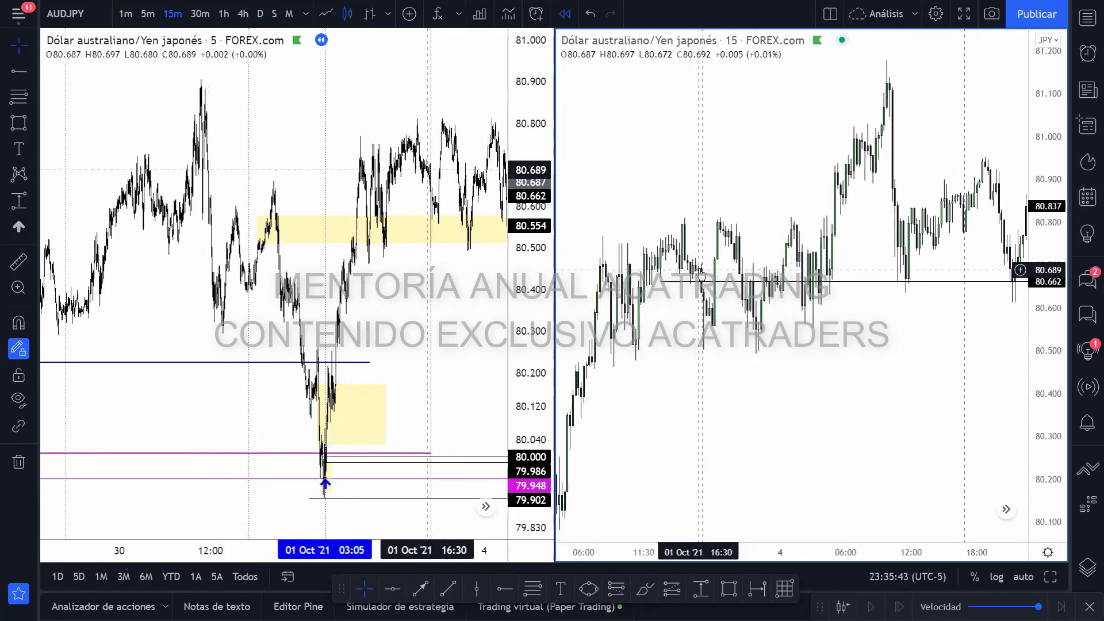
{"action": "left_click", "coordinate": [728, 588]}
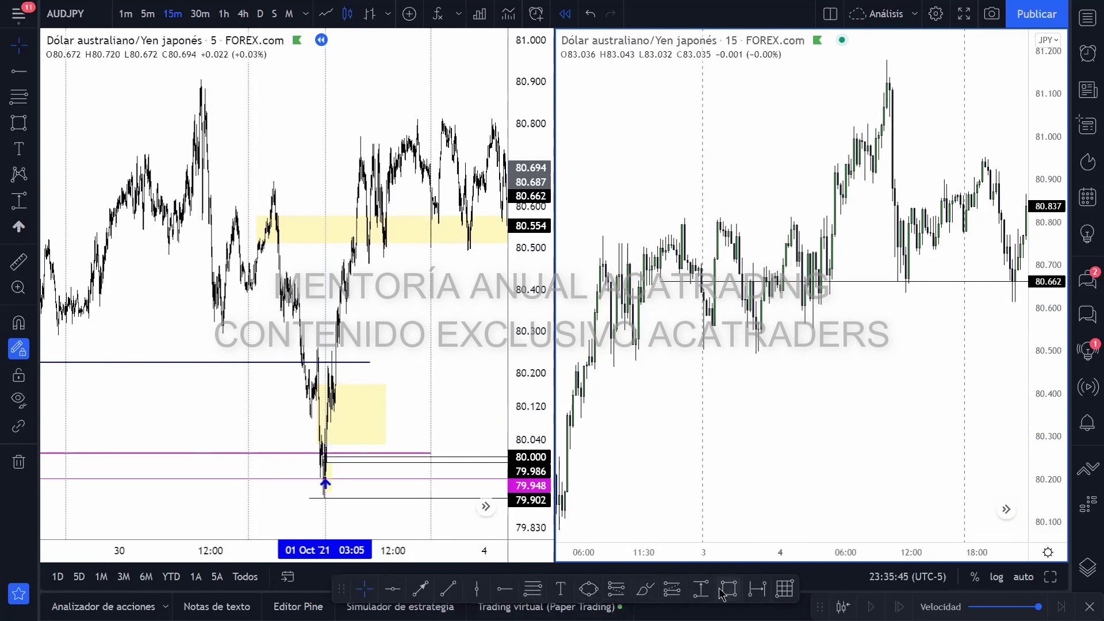
{"action": "left_click_drag", "start_coordinate": [878, 268], "coordinate": [857, 267]}
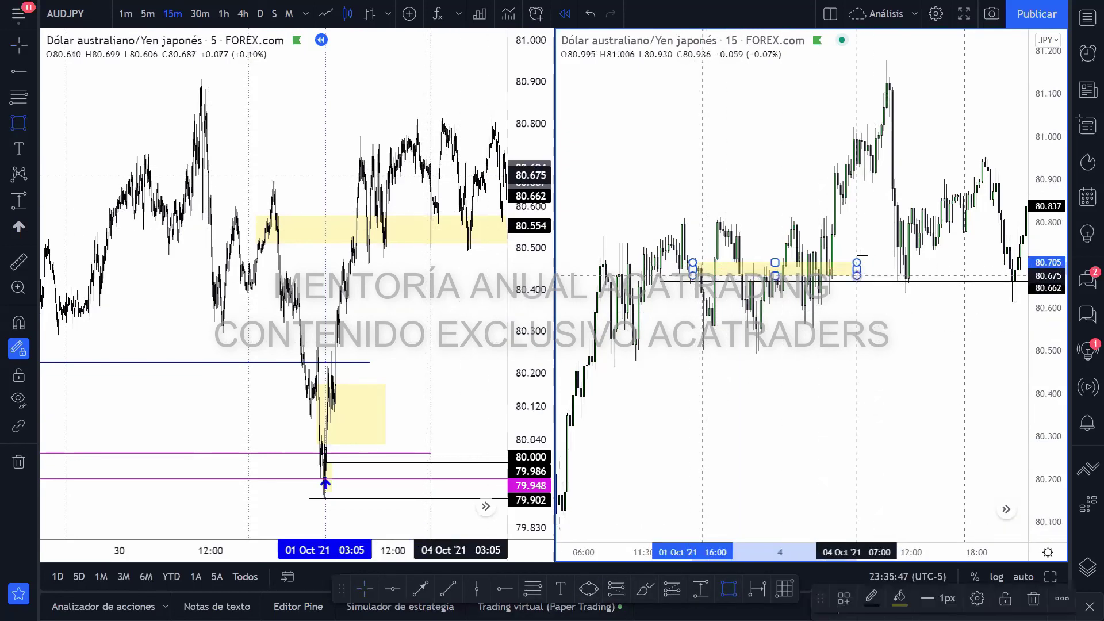
{"action": "left_click", "coordinate": [713, 294]}
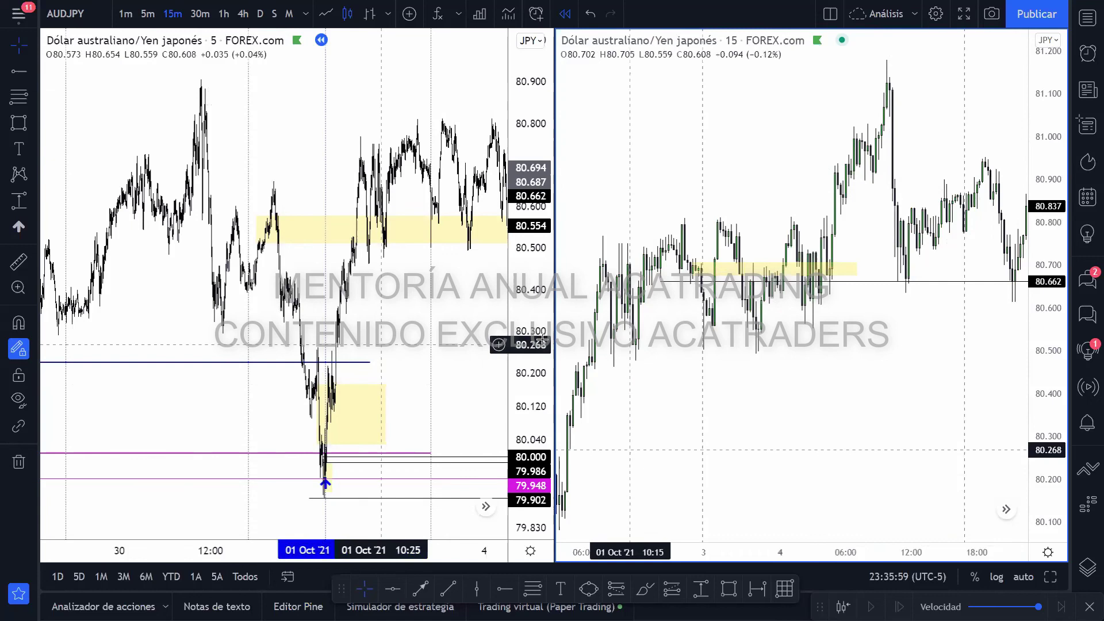
- Examine the 1 October rally from the arrow at the low up to the upper yellow zone on the 5-minute chart
{"action": "scroll", "coordinate": [393, 318], "scroll_direction": "up", "scroll_amount": 2}
{"action": "left_click", "coordinate": [393, 318]}
{"action": "scroll", "coordinate": [393, 318], "scroll_direction": "up", "scroll_amount": 3}
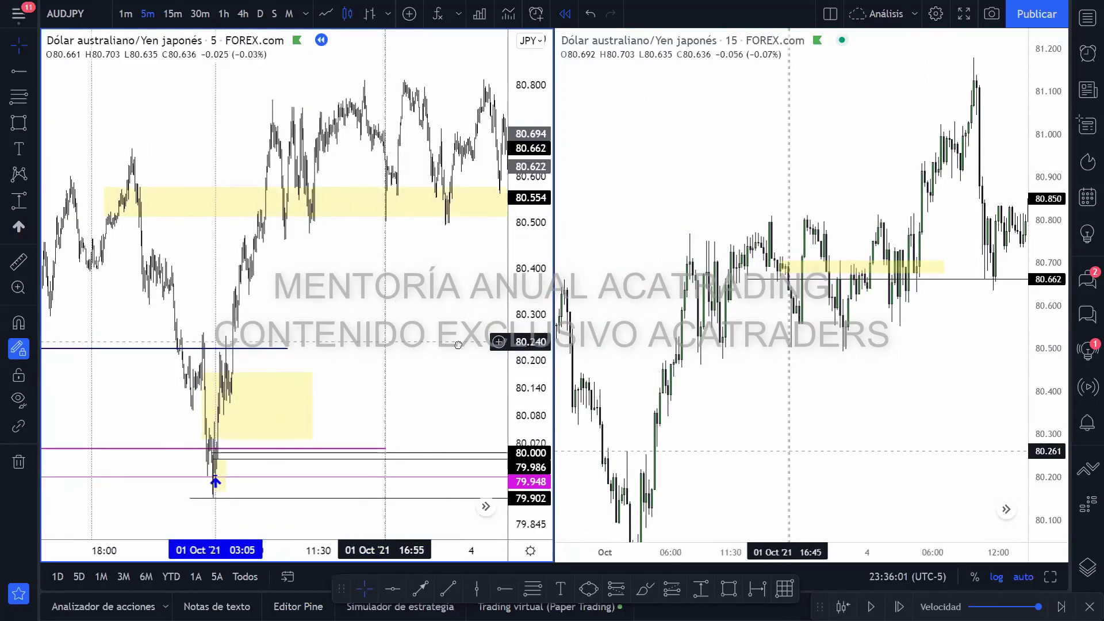
{"action": "scroll", "coordinate": [393, 307], "scroll_direction": "up", "scroll_amount": 4}
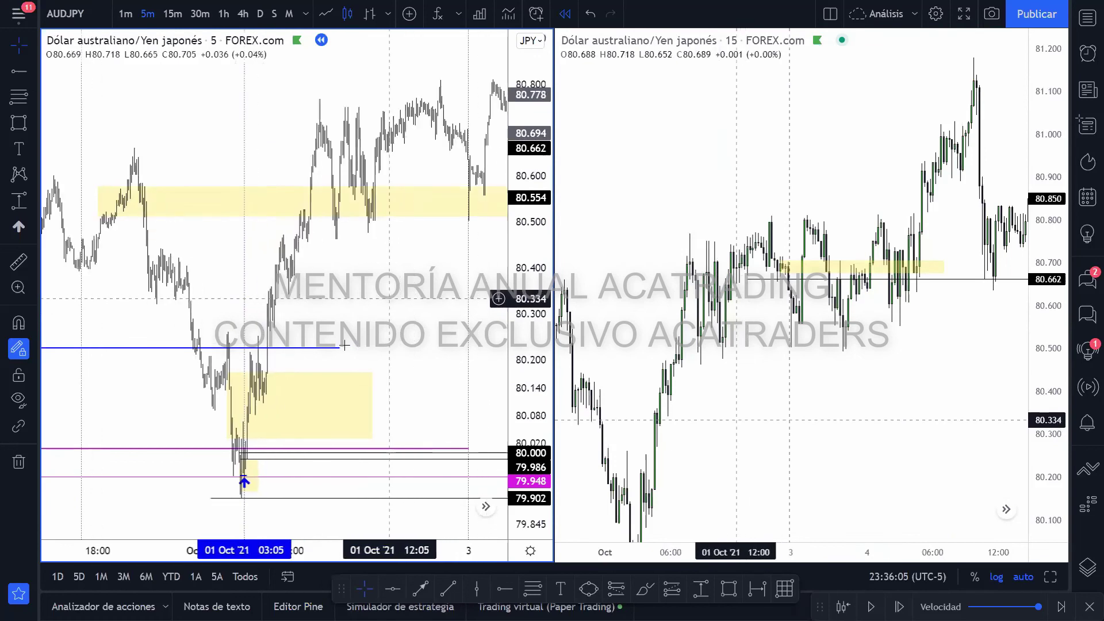
{"action": "scroll", "coordinate": [320, 375], "scroll_direction": "up", "scroll_amount": 3}
{"action": "left_click_drag", "start_coordinate": [372, 318], "coordinate": [390, 317]}
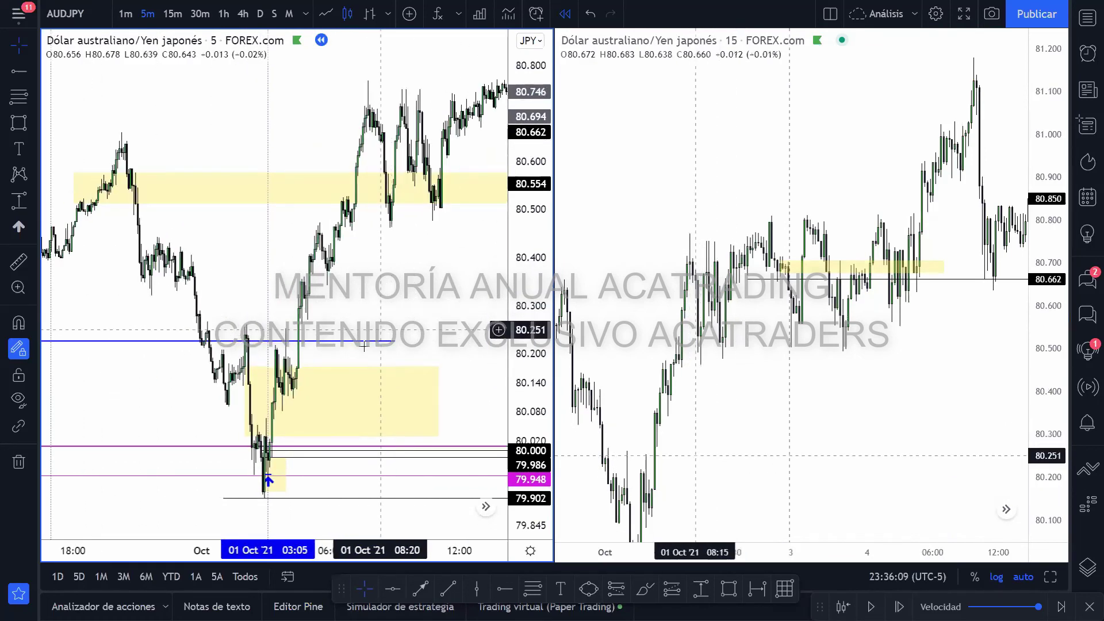
{"action": "left_click_drag", "start_coordinate": [393, 311], "coordinate": [428, 306]}
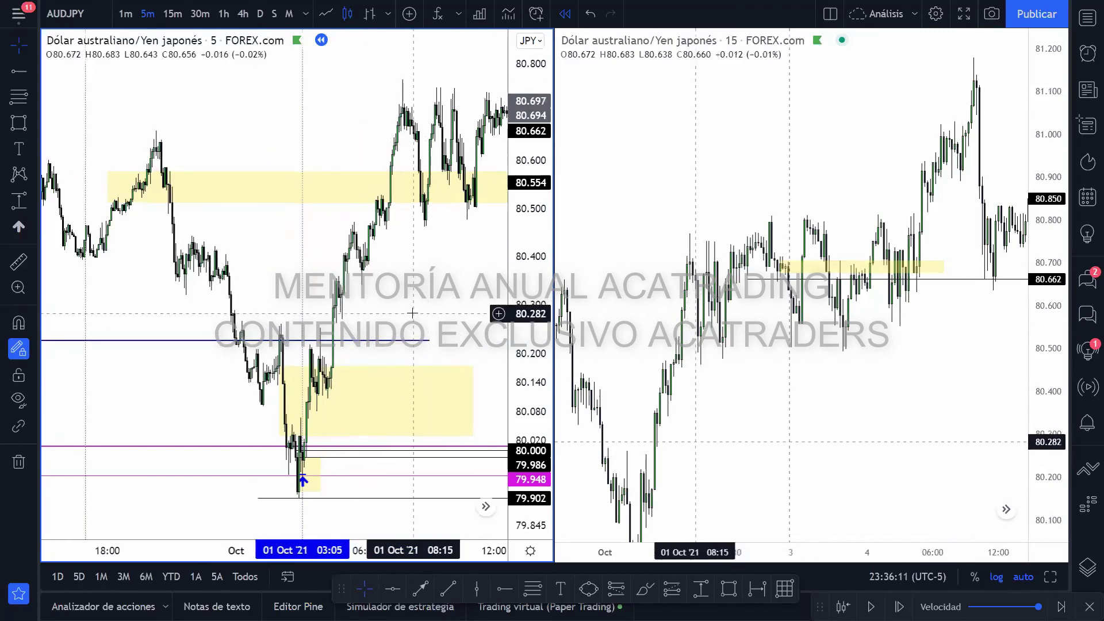